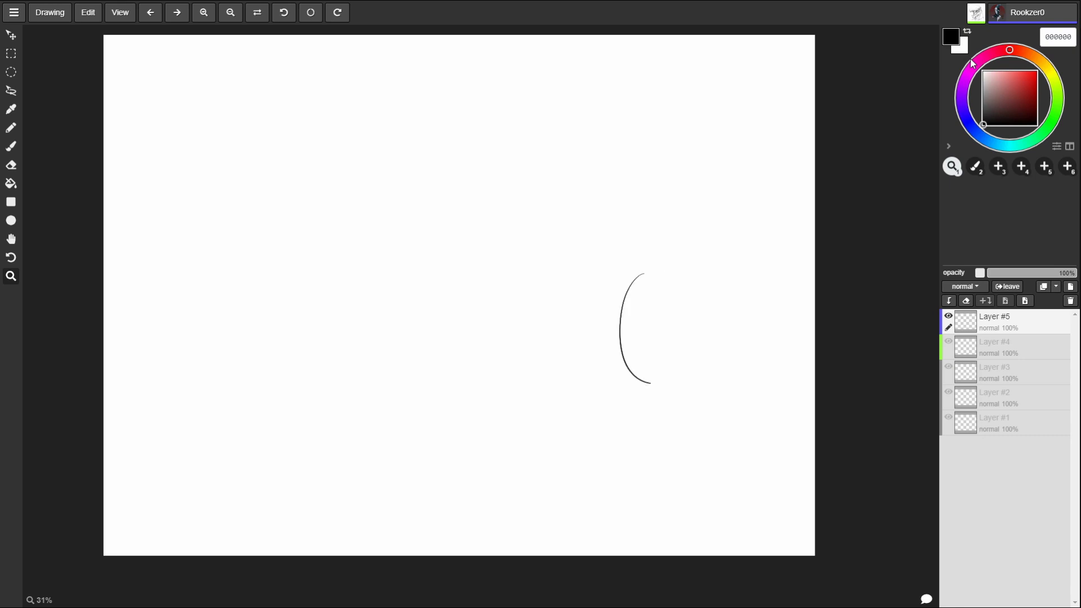
pyautogui.hotkey('ctrl', 'z')
pyautogui.moveTo(654, 268); pyautogui.dragTo(668, 347)
pyautogui.hotkey('ctrl', 'z')
pyautogui.moveTo(668, 347)
pyautogui.mouseDown()
pyautogui.moveTo(662, 273)
pyautogui.moveTo(656, 338)
pyautogui.mouseUp()
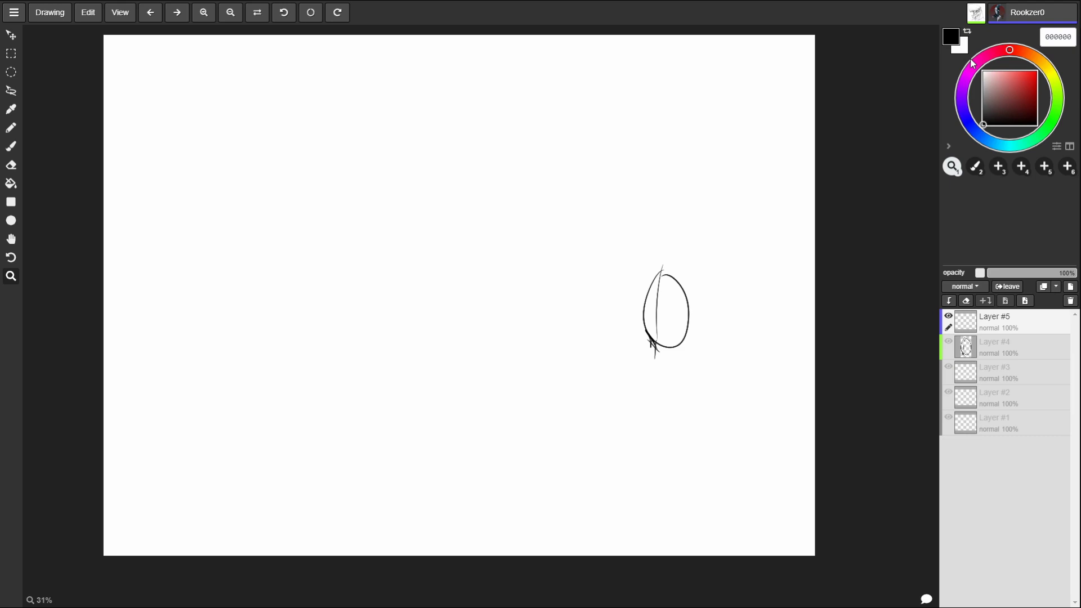
pyautogui.moveTo(645, 330)
pyautogui.mouseDown()
pyautogui.moveTo(653, 347)
pyautogui.moveTo(644, 358)
pyautogui.mouseUp()
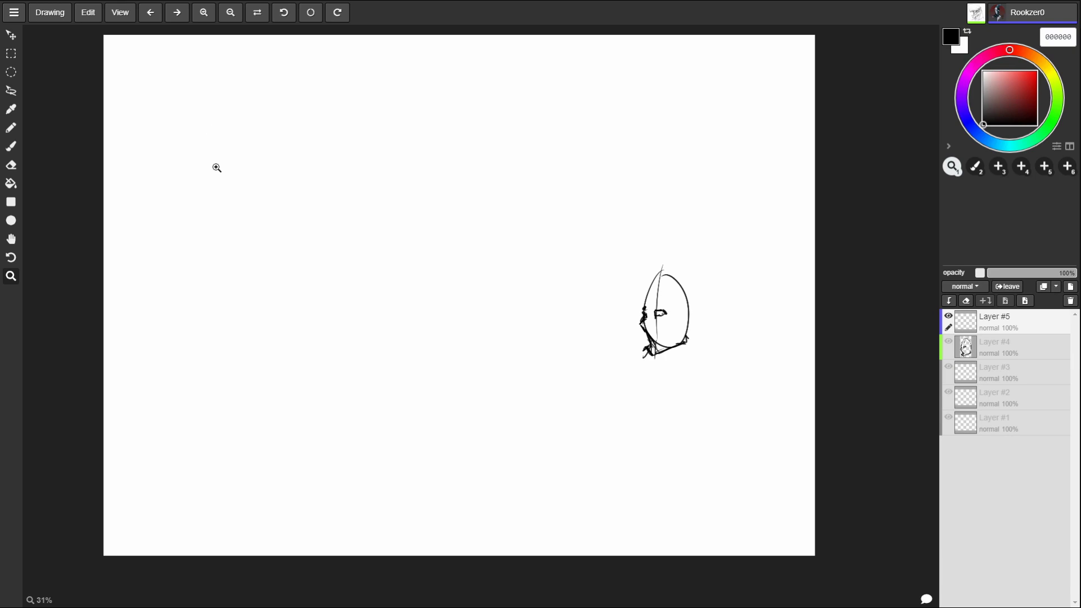
# - Sketch a light, loose circle with the 9 px brush near the upper-left corner of the canvas
pyautogui.press('b')
pyautogui.press('[')
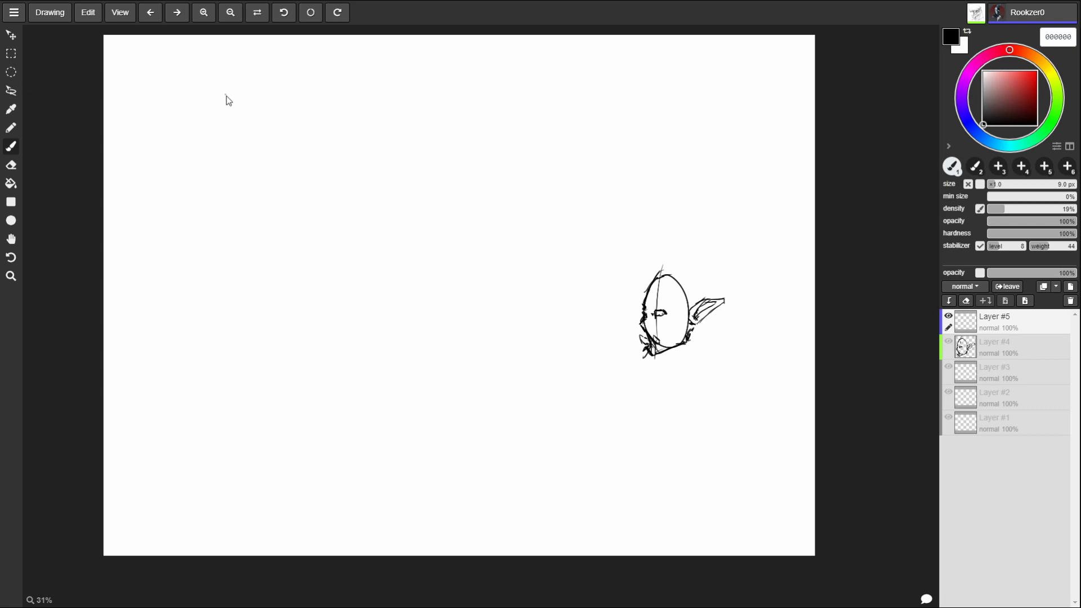
pyautogui.moveTo(224, 67); pyautogui.dragTo(242, 172)
pyautogui.moveTo(153, 130); pyautogui.dragTo(157, 148)
pyautogui.moveTo(223, 66)
pyautogui.mouseDown()
pyautogui.moveTo(163, 163)
pyautogui.moveTo(184, 76)
pyautogui.moveTo(282, 95)
pyautogui.moveTo(153, 106)
pyautogui.mouseUp()
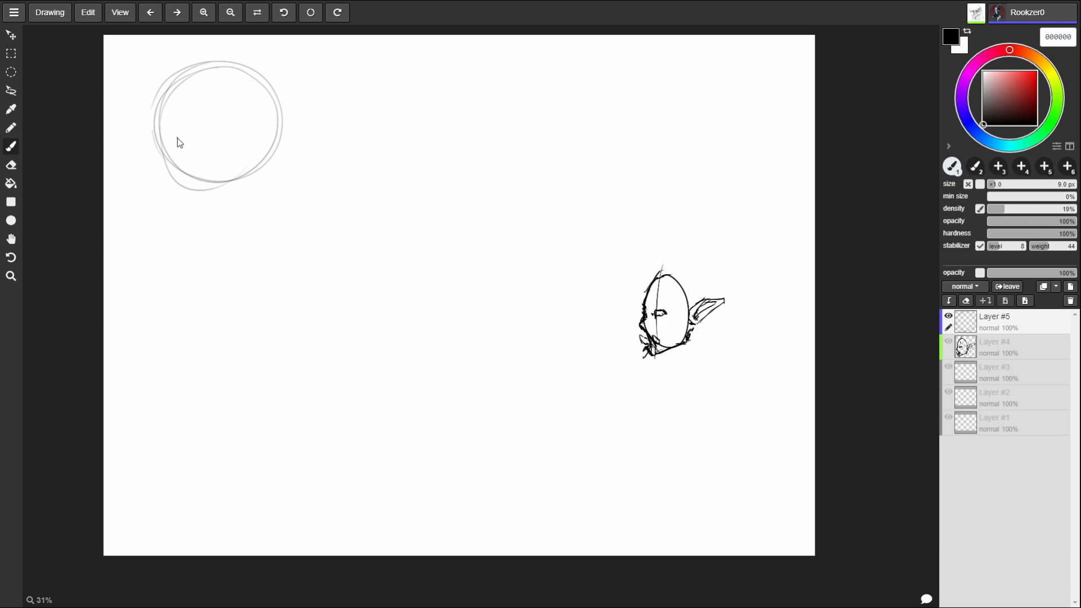
# - Sketch a fish inside the circle, with a long curved body, mouth, gill, forked tail and small fins
pyautogui.moveTo(171, 112)
pyautogui.mouseDown()
pyautogui.moveTo(206, 104)
pyautogui.moveTo(164, 127)
pyautogui.mouseUp()
pyautogui.moveTo(237, 131)
pyautogui.mouseDown()
pyautogui.moveTo(269, 125)
pyautogui.moveTo(259, 107)
pyautogui.moveTo(272, 121)
pyautogui.moveTo(286, 106)
pyautogui.moveTo(263, 114)
pyautogui.moveTo(265, 126)
pyautogui.moveTo(176, 137)
pyautogui.moveTo(156, 124)
pyautogui.moveTo(185, 104)
pyautogui.mouseUp()
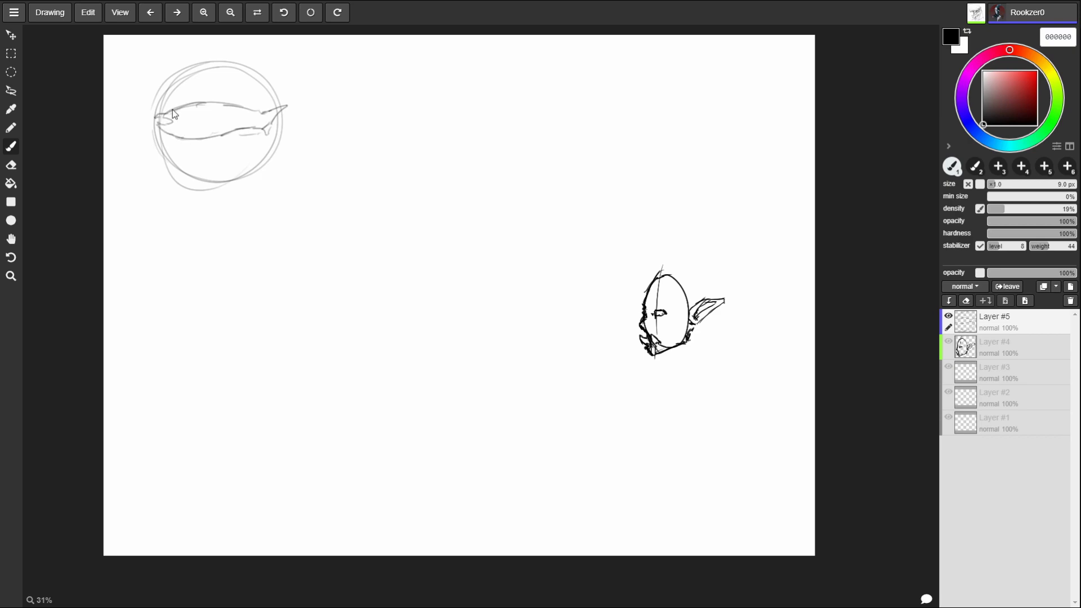
pyautogui.moveTo(260, 112)
pyautogui.mouseDown()
pyautogui.moveTo(209, 93)
pyautogui.moveTo(228, 103)
pyautogui.moveTo(235, 131)
pyautogui.moveTo(269, 131)
pyautogui.moveTo(276, 112)
pyautogui.moveTo(260, 107)
pyautogui.mouseUp()
pyautogui.moveTo(190, 106)
pyautogui.mouseDown()
pyautogui.moveTo(148, 119)
pyautogui.moveTo(180, 138)
pyautogui.moveTo(232, 134)
pyautogui.moveTo(275, 122)
pyautogui.moveTo(272, 102)
pyautogui.mouseUp()
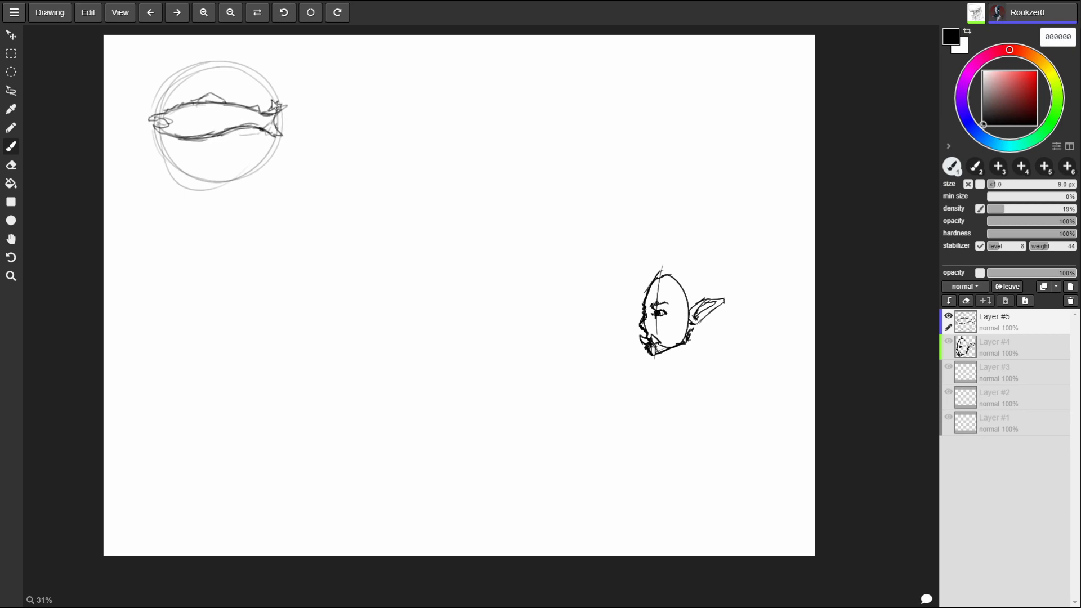
pyautogui.moveTo(178, 115)
pyautogui.mouseDown()
pyautogui.moveTo(190, 147)
pyautogui.moveTo(223, 139)
pyautogui.mouseUp()
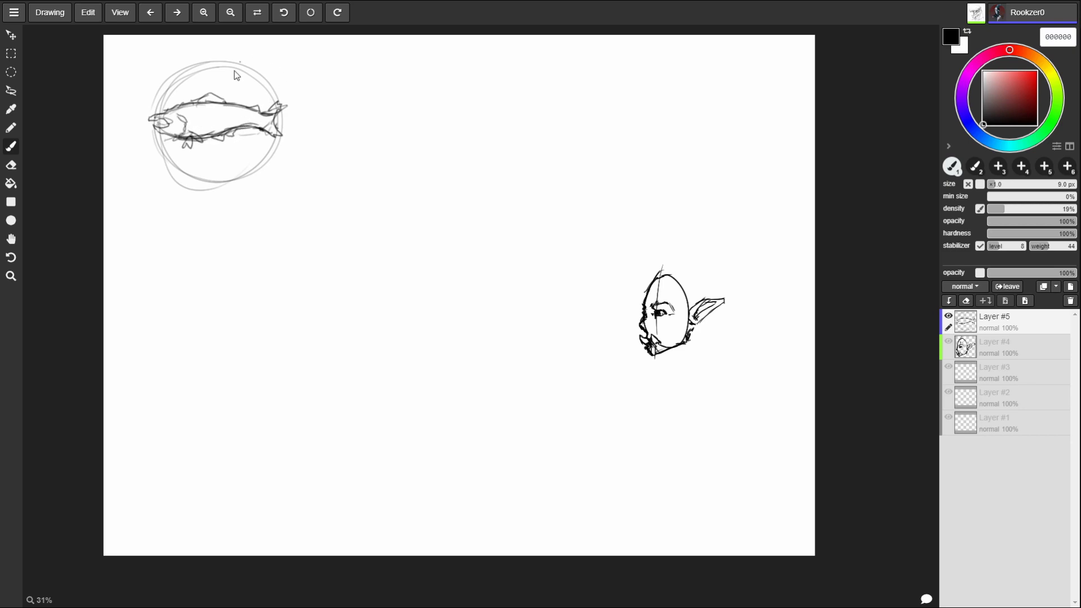
# - Hatch the fish's back and flank with diagonal strokes and add its eye
pyautogui.moveTo(183, 122); pyautogui.dragTo(278, 128)
pyautogui.moveTo(188, 106)
pyautogui.mouseDown()
pyautogui.moveTo(179, 118)
pyautogui.moveTo(197, 103)
pyautogui.mouseUp()
pyautogui.moveTo(186, 122); pyautogui.dragTo(218, 105)
pyautogui.moveTo(204, 122); pyautogui.dragTo(235, 109)
pyautogui.moveTo(225, 120); pyautogui.dragTo(251, 112)
pyautogui.moveTo(246, 120)
pyautogui.mouseDown()
pyautogui.moveTo(273, 111)
pyautogui.moveTo(240, 110)
pyautogui.moveTo(256, 109)
pyautogui.mouseUp()
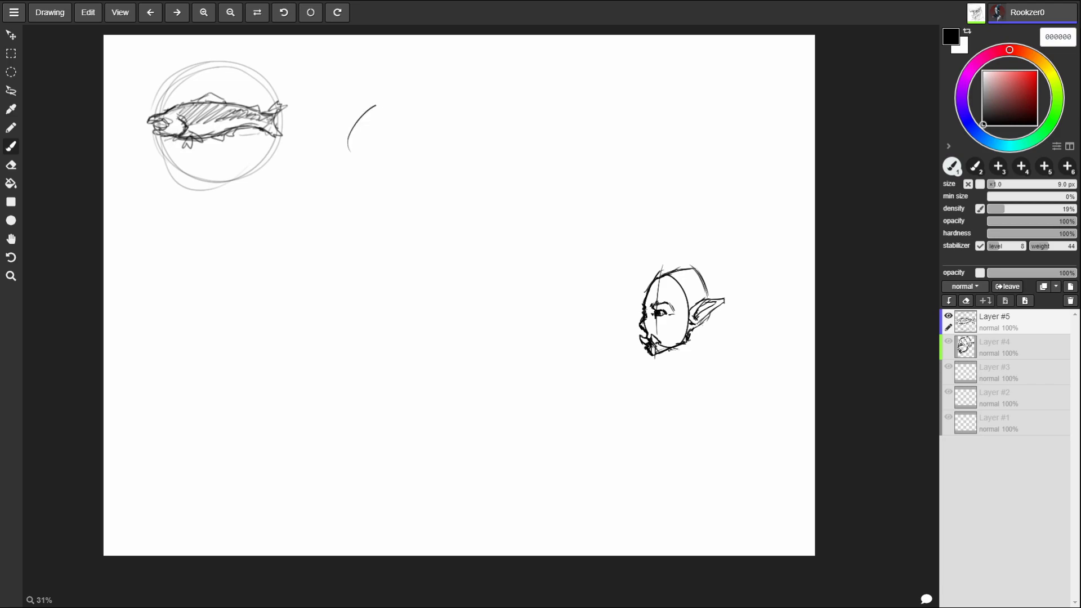
pyautogui.moveTo(171, 117); pyautogui.dragTo(172, 116)
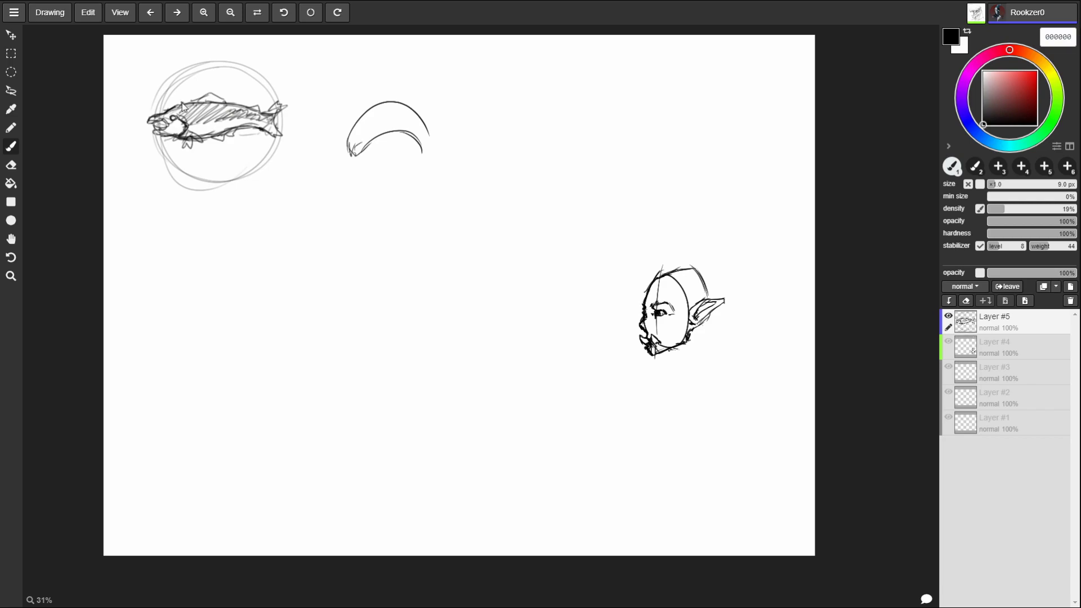
# - Redraw the fish's tail curving downward and erase the original straight tail
pyautogui.moveTo(222, 139); pyautogui.dragTo(252, 131)
pyautogui.moveTo(231, 115)
pyautogui.mouseDown()
pyautogui.moveTo(248, 110)
pyautogui.moveTo(239, 121)
pyautogui.moveTo(245, 146)
pyautogui.moveTo(255, 143)
pyautogui.moveTo(243, 121)
pyautogui.moveTo(253, 137)
pyautogui.moveTo(239, 167)
pyautogui.moveTo(260, 153)
pyautogui.mouseUp()
pyautogui.moveTo(261, 154)
pyautogui.mouseDown()
pyautogui.moveTo(241, 168)
pyautogui.moveTo(264, 155)
pyautogui.mouseUp()
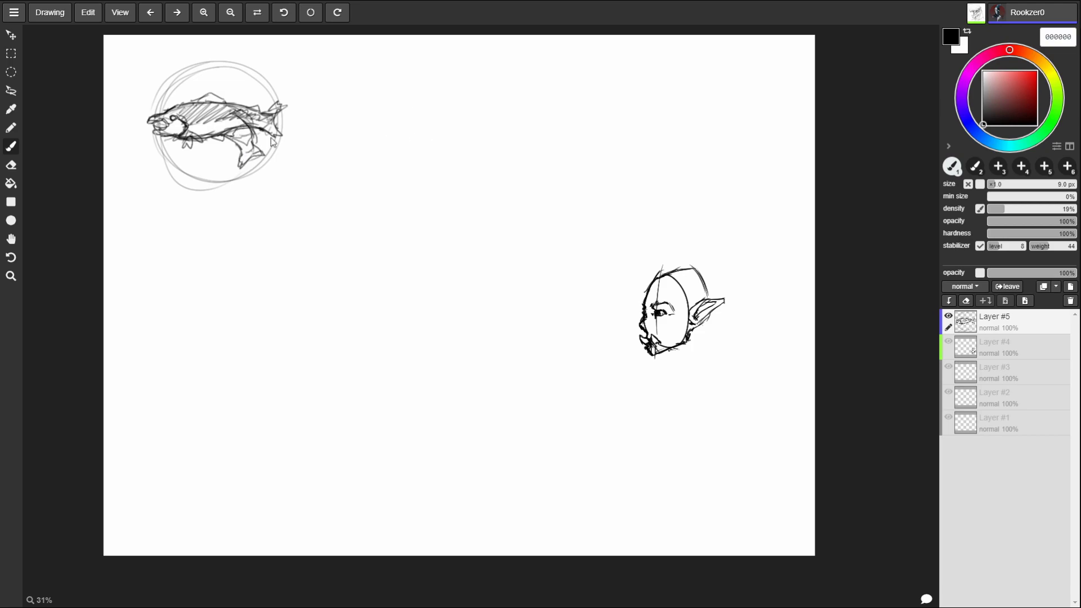
pyautogui.moveTo(242, 112); pyautogui.dragTo(251, 115)
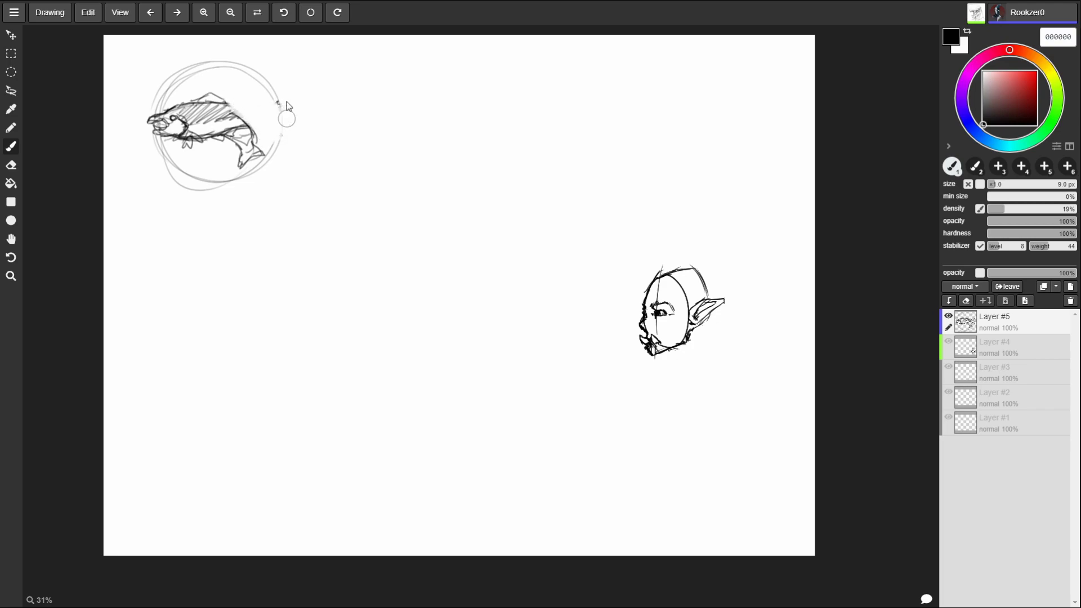
# - Select the fish with a freehand lasso around its outline and nudge it slightly within the circle
pyautogui.click(17, 35)
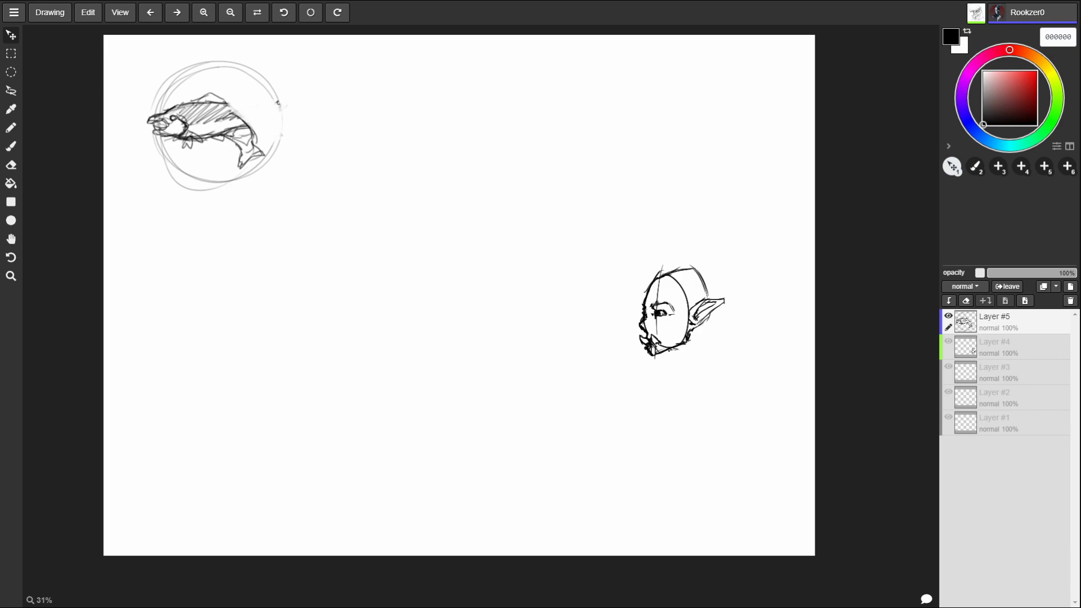
pyautogui.click(14, 90)
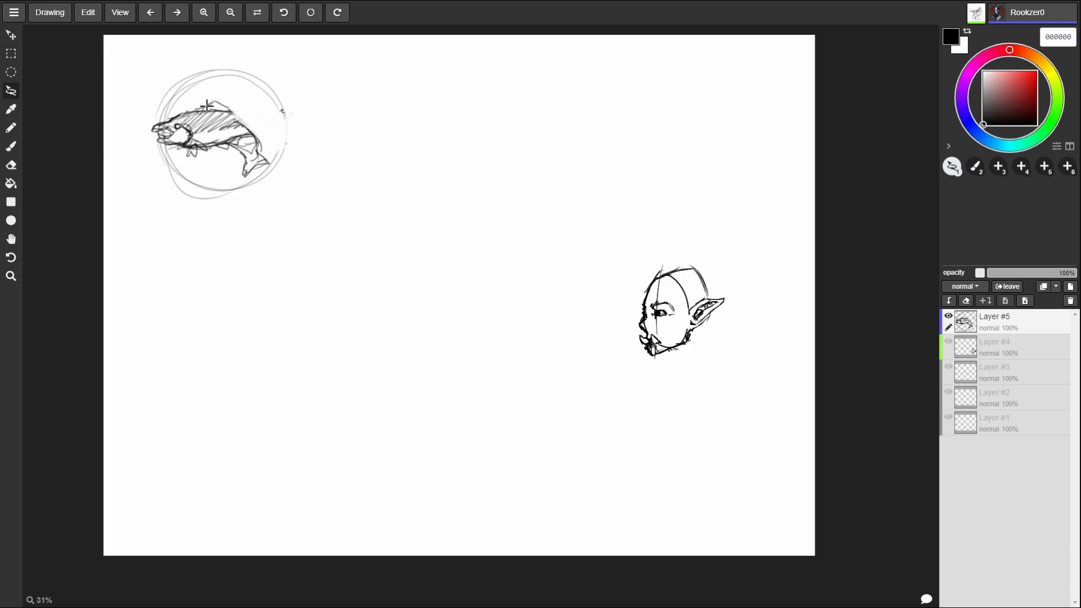
pyautogui.moveTo(213, 95)
pyautogui.mouseDown()
pyautogui.moveTo(158, 159)
pyautogui.moveTo(189, 160)
pyautogui.moveTo(262, 200)
pyautogui.moveTo(214, 93)
pyautogui.mouseUp()
pyautogui.click(16, 41)
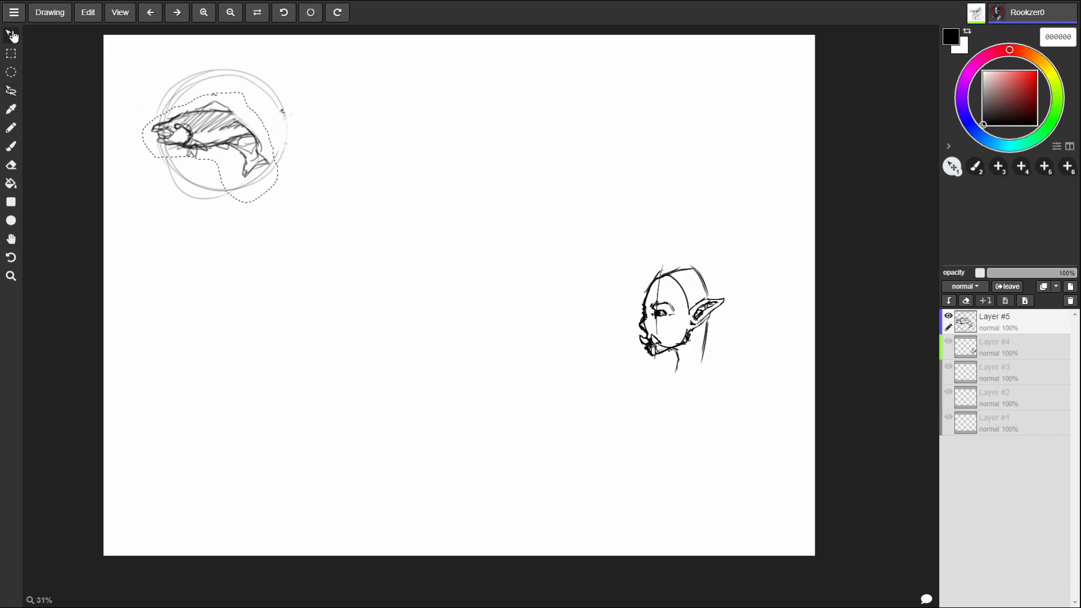
pyautogui.moveTo(249, 155)
pyautogui.mouseDown()
pyautogui.moveTo(255, 133)
pyautogui.moveTo(228, 109)
pyautogui.moveTo(211, 126)
pyautogui.mouseUp()
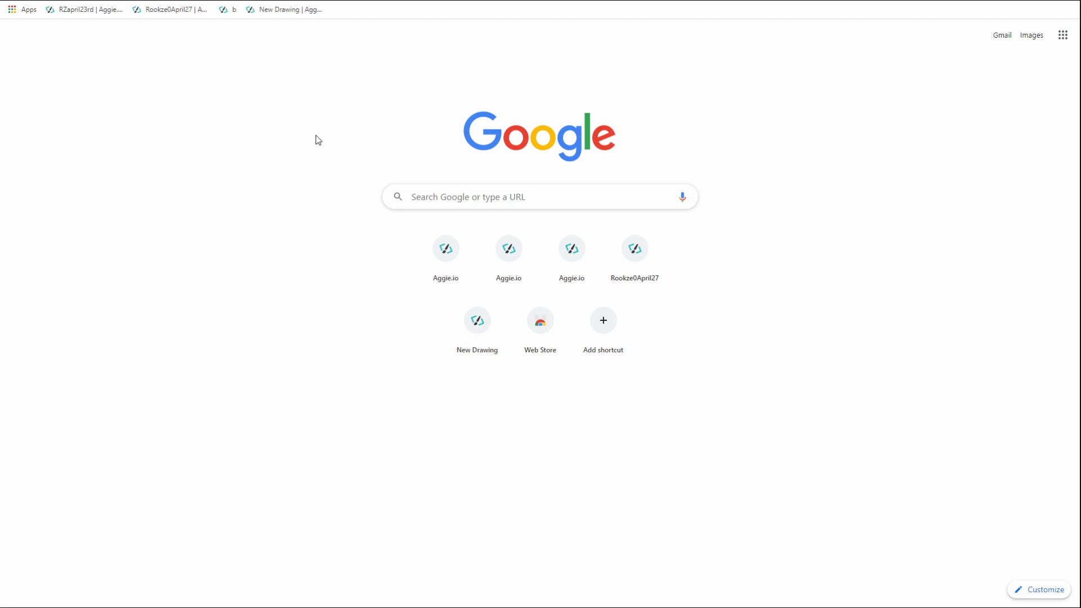
# - Close the blank browser tab and return to the full-screen drawing
pyautogui.press('F11')
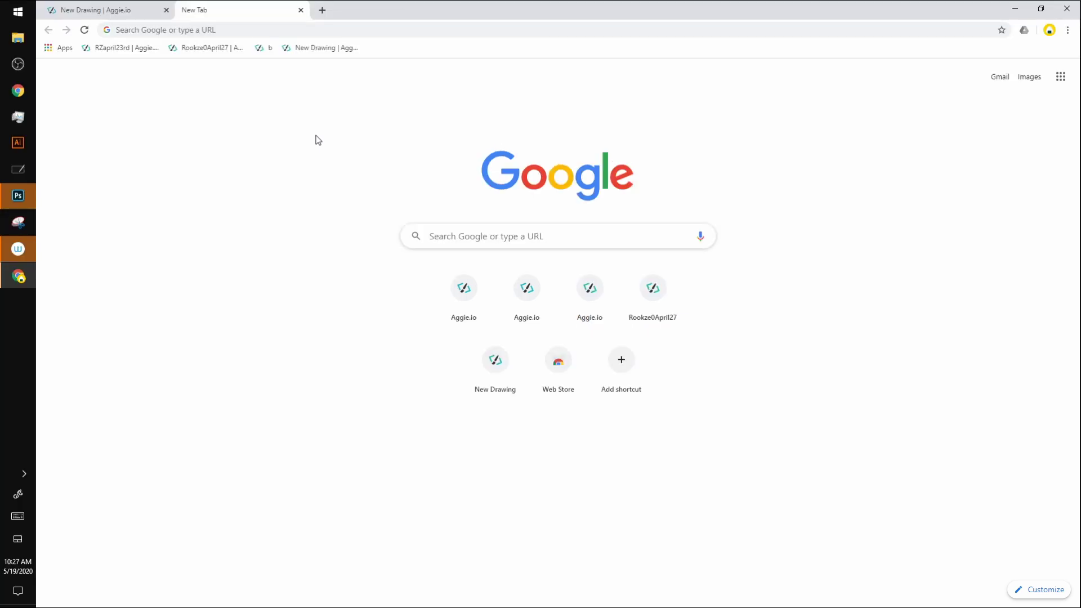
pyautogui.click(301, 10)
pyautogui.press('F11')
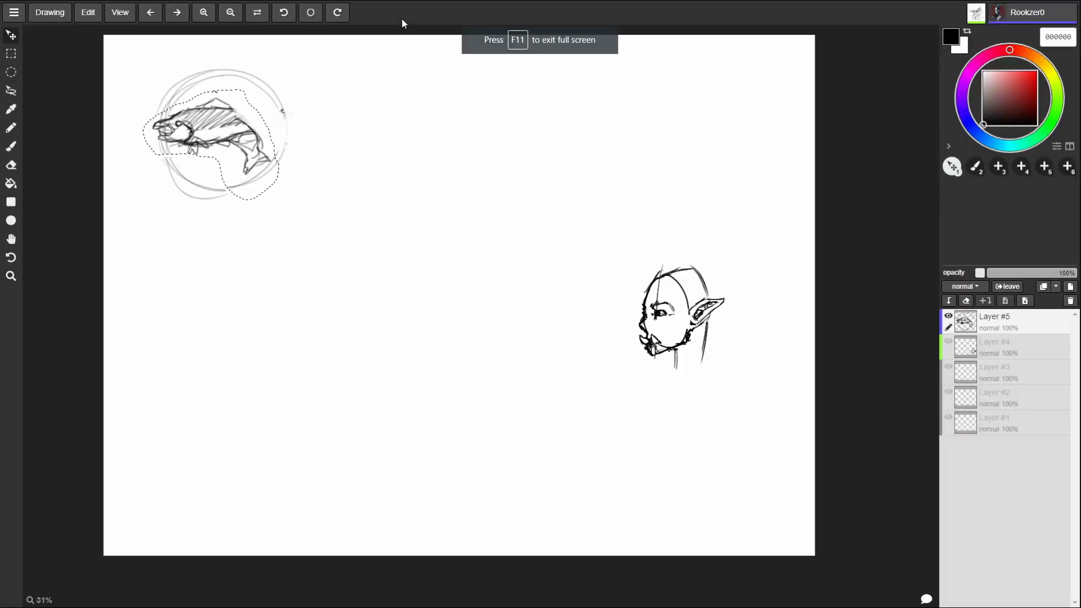
# - Clear the selection and move the circled fish sketch a little down and to the right on the canvas
pyautogui.hotkey('ctrl', 'd')
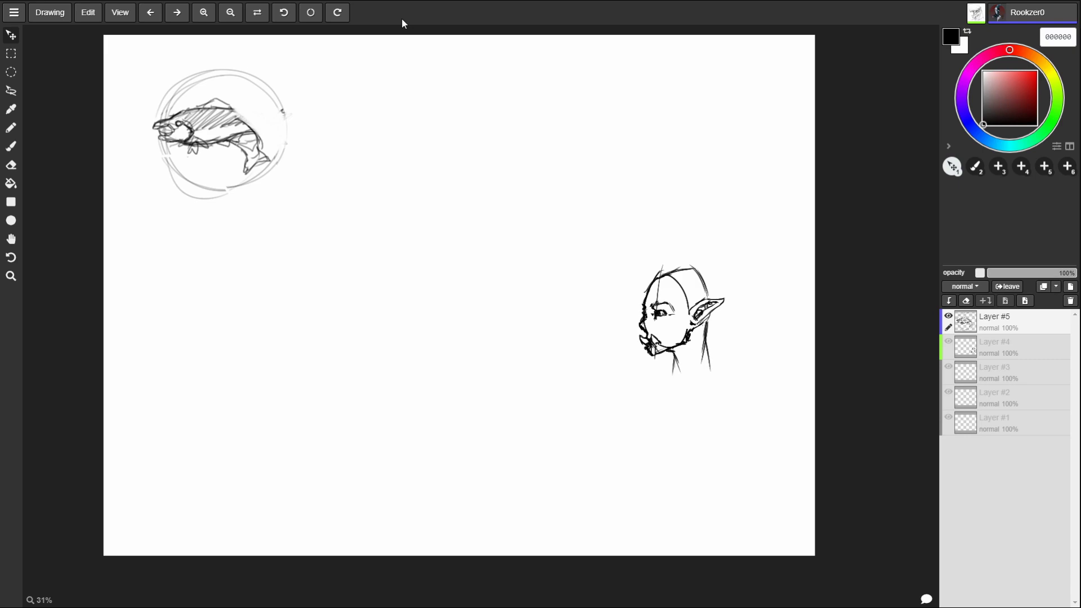
pyautogui.moveTo(236, 140)
pyautogui.mouseDown()
pyautogui.moveTo(256, 126)
pyautogui.moveTo(240, 145)
pyautogui.moveTo(262, 150)
pyautogui.mouseUp()
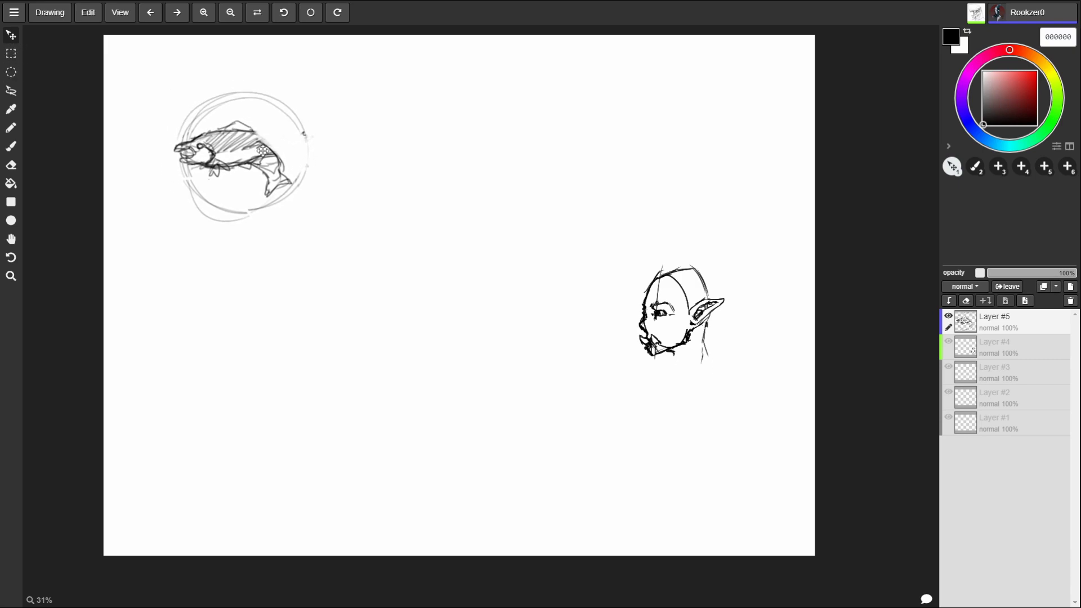
pyautogui.hotkey('ctrl', 't')
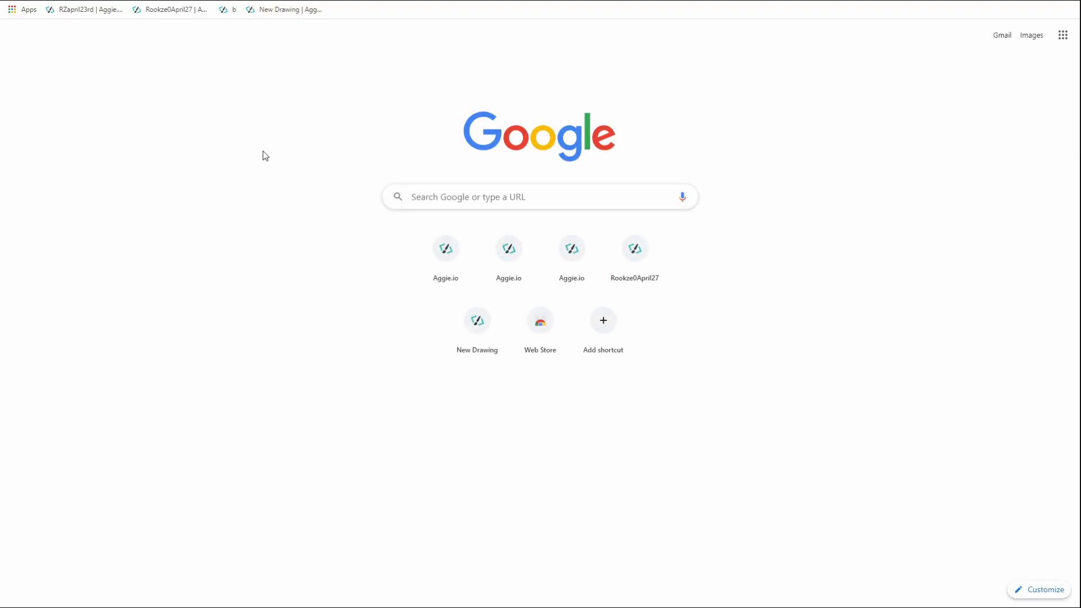
pyautogui.press('F11')
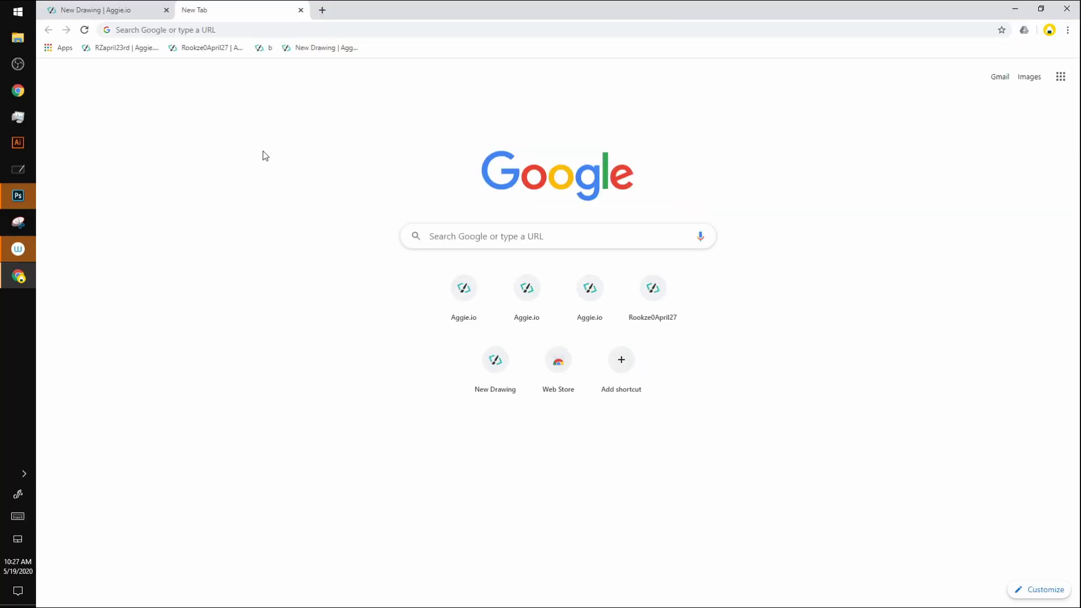
pyautogui.click(301, 10)
pyautogui.press('F11')
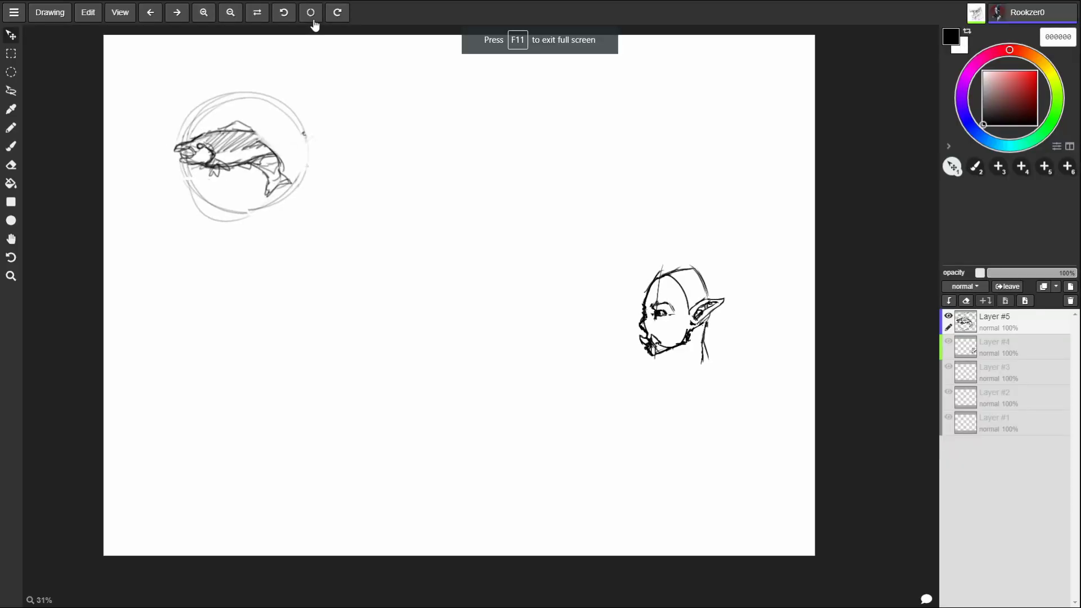
# - Erase the fish and sketch a bear on all fours inside the circle, with a round head, small ears and four legs
pyautogui.press('b')
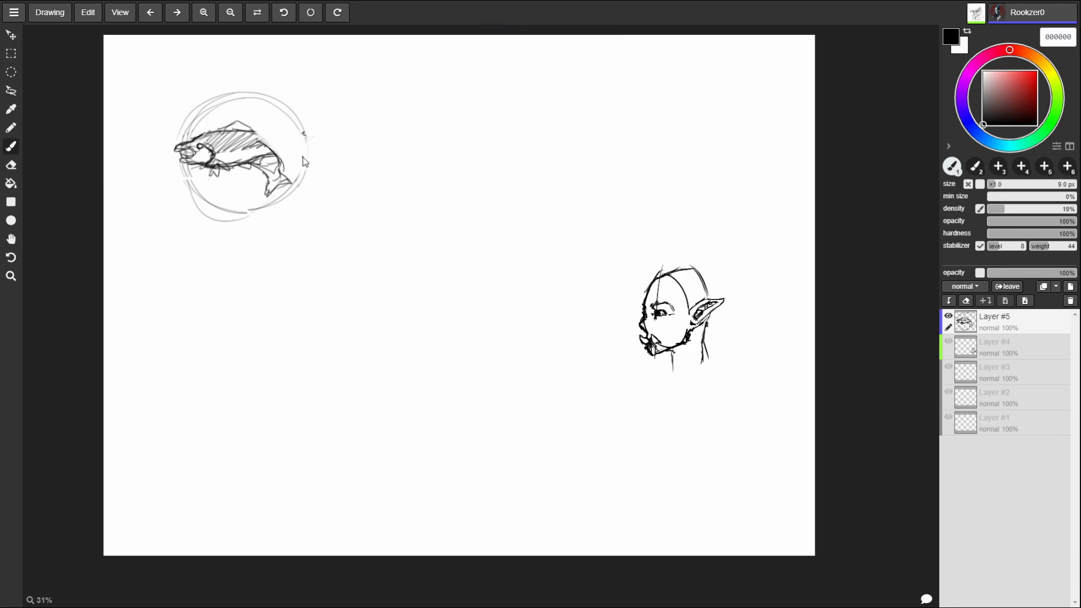
pyautogui.moveTo(188, 138)
pyautogui.mouseDown()
pyautogui.moveTo(237, 126)
pyautogui.moveTo(197, 142)
pyautogui.moveTo(217, 166)
pyautogui.moveTo(259, 163)
pyautogui.moveTo(273, 190)
pyautogui.mouseUp()
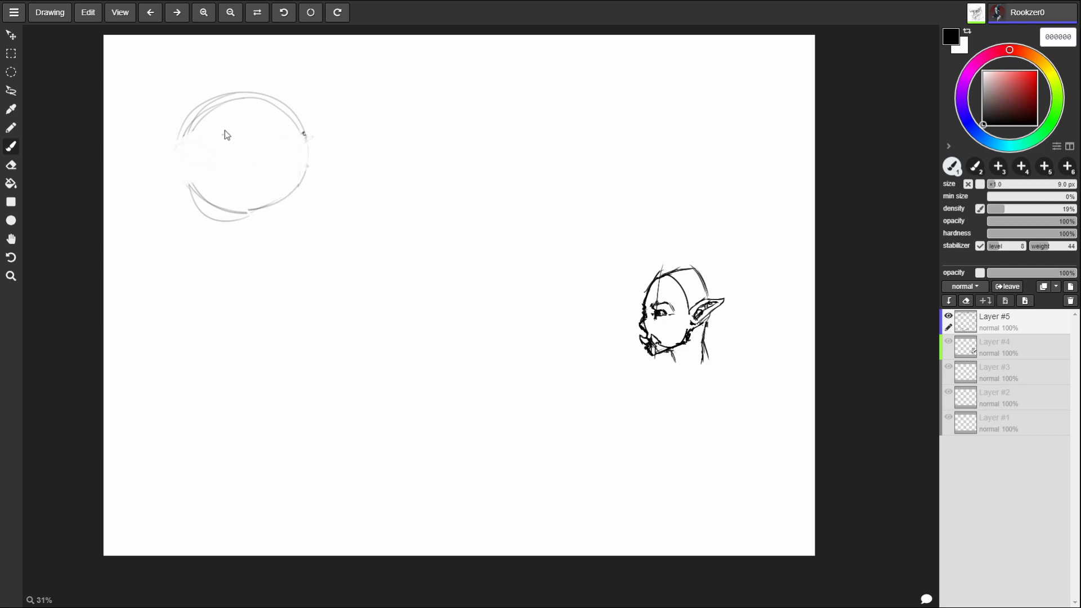
pyautogui.moveTo(204, 127)
pyautogui.mouseDown()
pyautogui.moveTo(201, 138)
pyautogui.moveTo(220, 129)
pyautogui.moveTo(199, 129)
pyautogui.moveTo(204, 141)
pyautogui.moveTo(221, 131)
pyautogui.moveTo(204, 155)
pyautogui.moveTo(204, 184)
pyautogui.moveTo(253, 142)
pyautogui.moveTo(276, 169)
pyautogui.moveTo(272, 187)
pyautogui.moveTo(211, 181)
pyautogui.moveTo(213, 196)
pyautogui.mouseUp()
pyautogui.moveTo(224, 174)
pyautogui.mouseDown()
pyautogui.moveTo(211, 184)
pyautogui.moveTo(235, 194)
pyautogui.mouseUp()
pyautogui.moveTo(259, 173)
pyautogui.mouseDown()
pyautogui.moveTo(235, 189)
pyautogui.moveTo(278, 155)
pyautogui.moveTo(228, 138)
pyautogui.moveTo(272, 142)
pyautogui.moveTo(278, 168)
pyautogui.mouseUp()
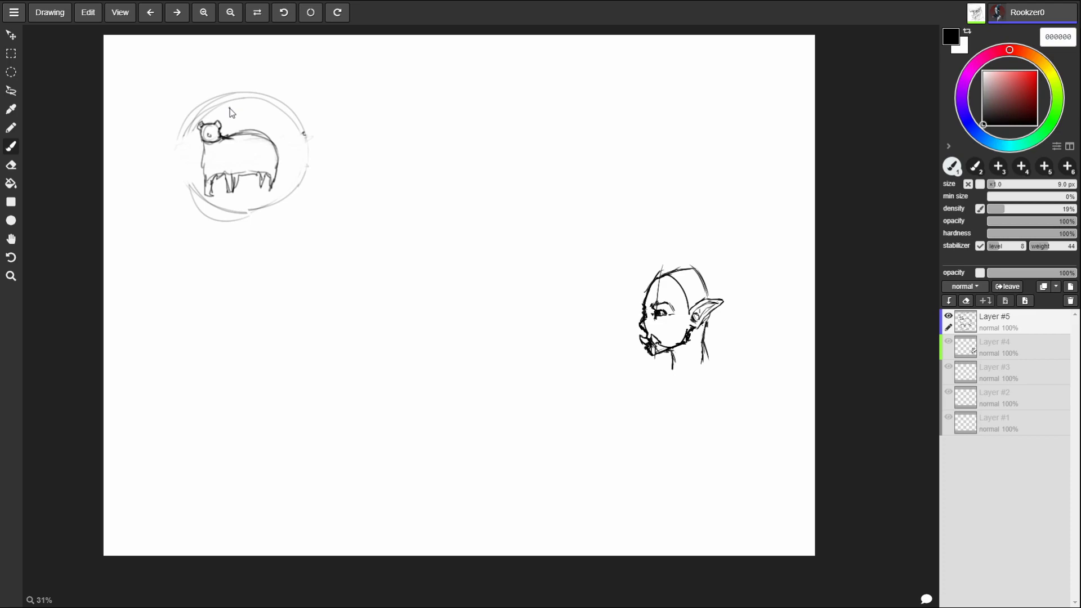
# - Shift the circled bear slightly down and to the right, then strengthen the outlines of its back, chest and legs
pyautogui.click(21, 33)
pyautogui.moveTo(261, 147)
pyautogui.mouseDown()
pyautogui.moveTo(288, 160)
pyautogui.moveTo(269, 202)
pyautogui.moveTo(268, 150)
pyautogui.moveTo(276, 155)
pyautogui.mouseUp()
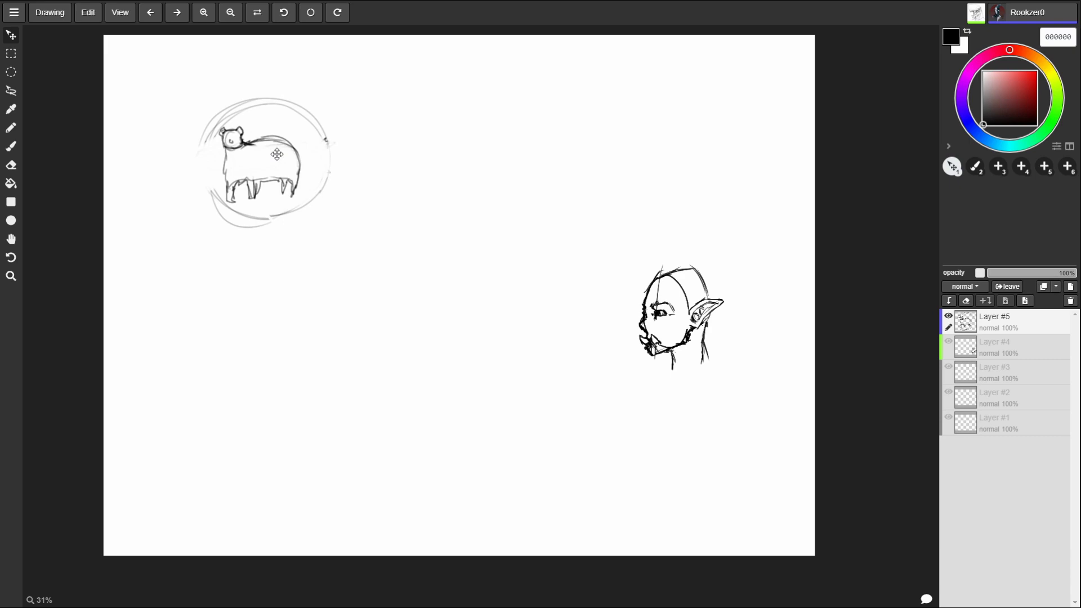
pyautogui.press('b')
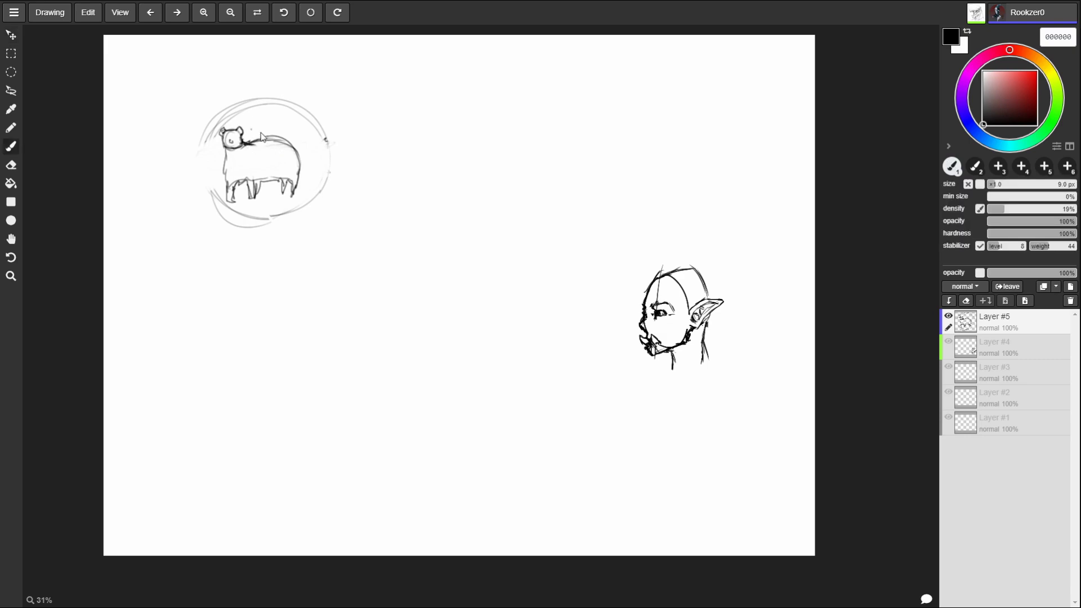
pyautogui.moveTo(270, 135)
pyautogui.mouseDown()
pyautogui.moveTo(304, 157)
pyautogui.moveTo(299, 186)
pyautogui.mouseUp()
pyautogui.moveTo(231, 153); pyautogui.dragTo(235, 200)
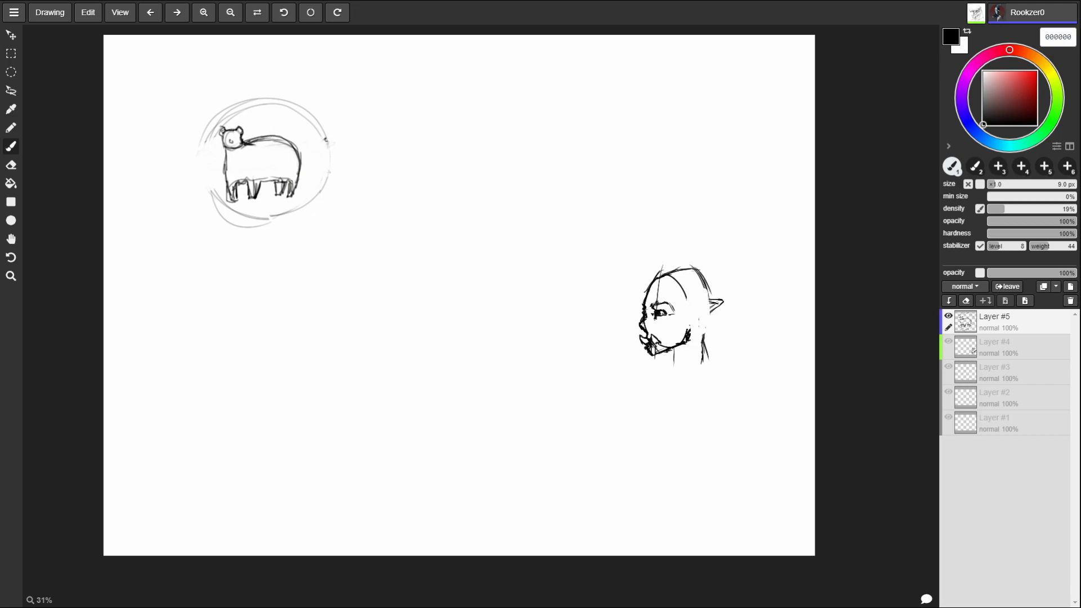
# - Sketch an upright bear beside the circled one, with an eared head, a simple face and a tall tapering body
pyautogui.moveTo(396, 98); pyautogui.dragTo(399, 118)
pyautogui.moveTo(409, 89); pyautogui.dragTo(432, 152)
pyautogui.moveTo(393, 112); pyautogui.dragTo(391, 169)
pyautogui.moveTo(395, 168)
pyautogui.mouseDown()
pyautogui.moveTo(380, 204)
pyautogui.moveTo(432, 139)
pyautogui.mouseUp()
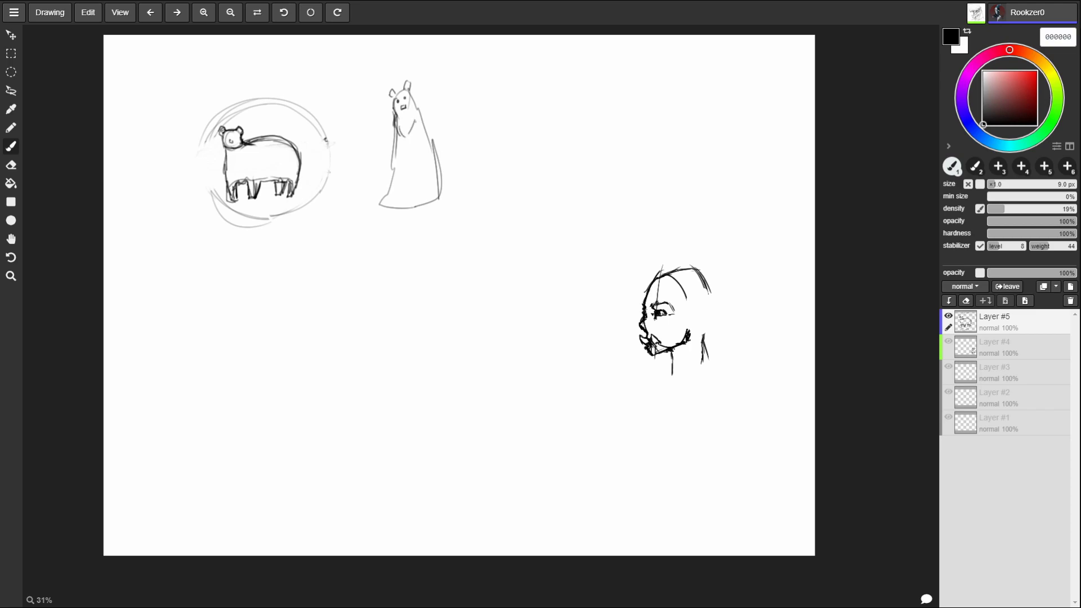
# - Add hanging forelegs and a foot to the upright bear, and round out its shoulder, back and base
pyautogui.moveTo(403, 148)
pyautogui.mouseDown()
pyautogui.moveTo(401, 168)
pyautogui.moveTo(422, 164)
pyautogui.mouseUp()
pyautogui.moveTo(422, 138); pyautogui.dragTo(422, 163)
pyautogui.moveTo(418, 108); pyautogui.dragTo(432, 133)
pyautogui.moveTo(380, 192)
pyautogui.mouseDown()
pyautogui.moveTo(376, 204)
pyautogui.moveTo(444, 196)
pyautogui.mouseUp()
pyautogui.moveTo(437, 153)
pyautogui.mouseDown()
pyautogui.moveTo(443, 195)
pyautogui.moveTo(419, 108)
pyautogui.mouseUp()
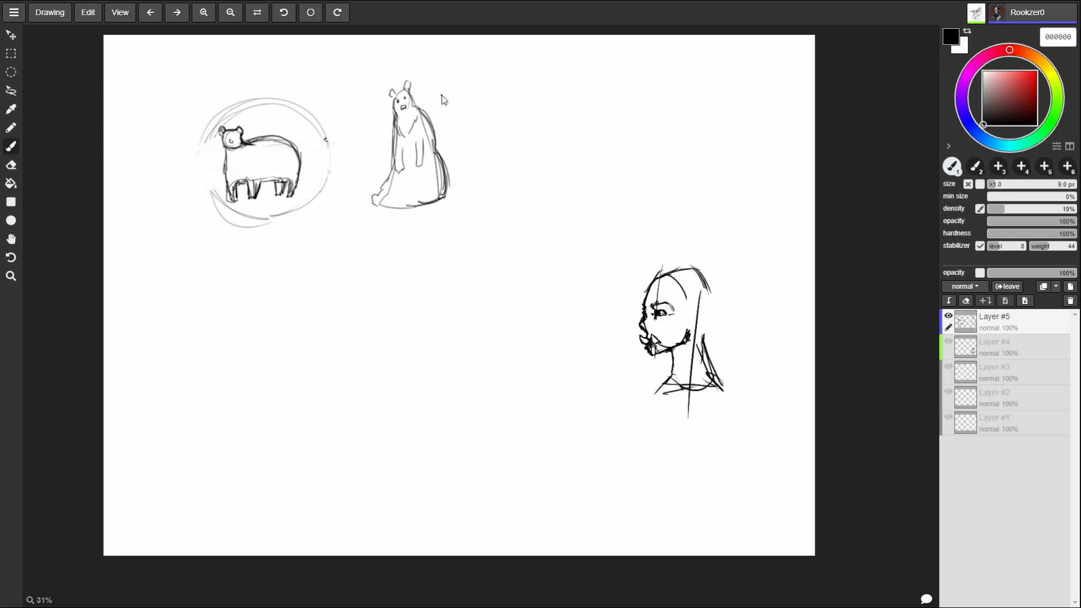
# - Sketch a seated bear below the circled one, with a round eared head, a muzzle, front legs and a plump body
pyautogui.moveTo(247, 283)
pyautogui.mouseDown()
pyautogui.moveTo(257, 278)
pyautogui.moveTo(254, 290)
pyautogui.moveTo(242, 277)
pyautogui.moveTo(260, 271)
pyautogui.moveTo(256, 263)
pyautogui.mouseUp()
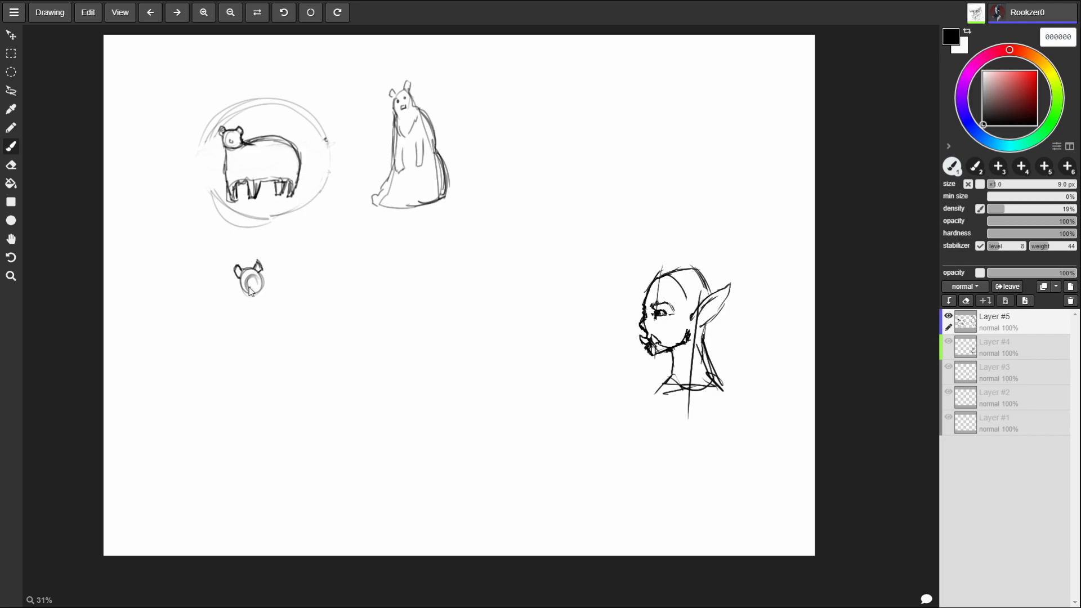
pyautogui.moveTo(239, 287); pyautogui.dragTo(260, 292)
pyautogui.moveTo(250, 280); pyautogui.dragTo(225, 293)
pyautogui.moveTo(230, 285)
pyautogui.mouseDown()
pyautogui.moveTo(209, 307)
pyautogui.moveTo(265, 301)
pyautogui.moveTo(266, 330)
pyautogui.moveTo(225, 333)
pyautogui.moveTo(242, 341)
pyautogui.mouseUp()
pyautogui.moveTo(229, 318)
pyautogui.mouseDown()
pyautogui.moveTo(232, 340)
pyautogui.moveTo(258, 339)
pyautogui.mouseUp()
pyautogui.moveTo(263, 297)
pyautogui.mouseDown()
pyautogui.moveTo(266, 327)
pyautogui.moveTo(236, 341)
pyautogui.mouseUp()
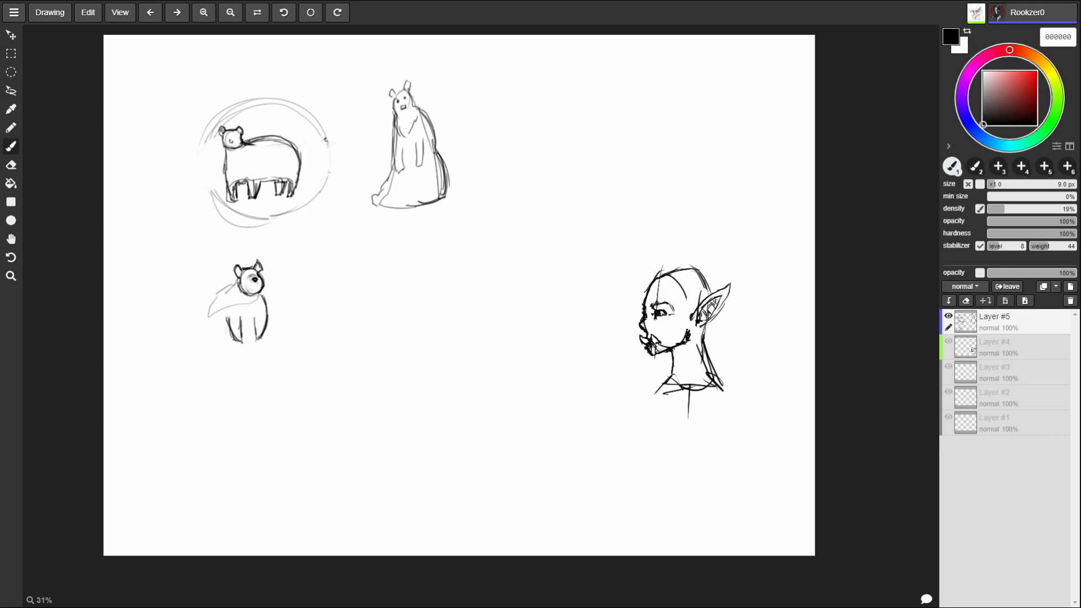
pyautogui.moveTo(225, 293)
pyautogui.mouseDown()
pyautogui.moveTo(201, 337)
pyautogui.moveTo(230, 345)
pyautogui.moveTo(273, 330)
pyautogui.mouseUp()
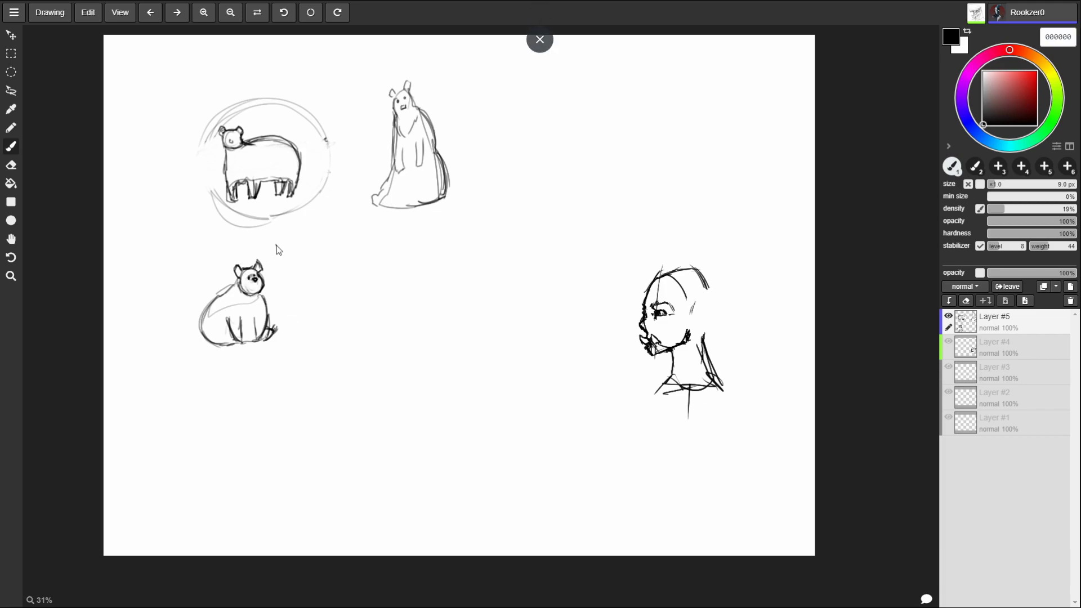
# - Darken the seated bear's back and add hatching along its back, neck and chest
pyautogui.moveTo(218, 301)
pyautogui.mouseDown()
pyautogui.moveTo(237, 280)
pyautogui.moveTo(203, 309)
pyautogui.moveTo(206, 339)
pyautogui.moveTo(216, 341)
pyautogui.mouseUp()
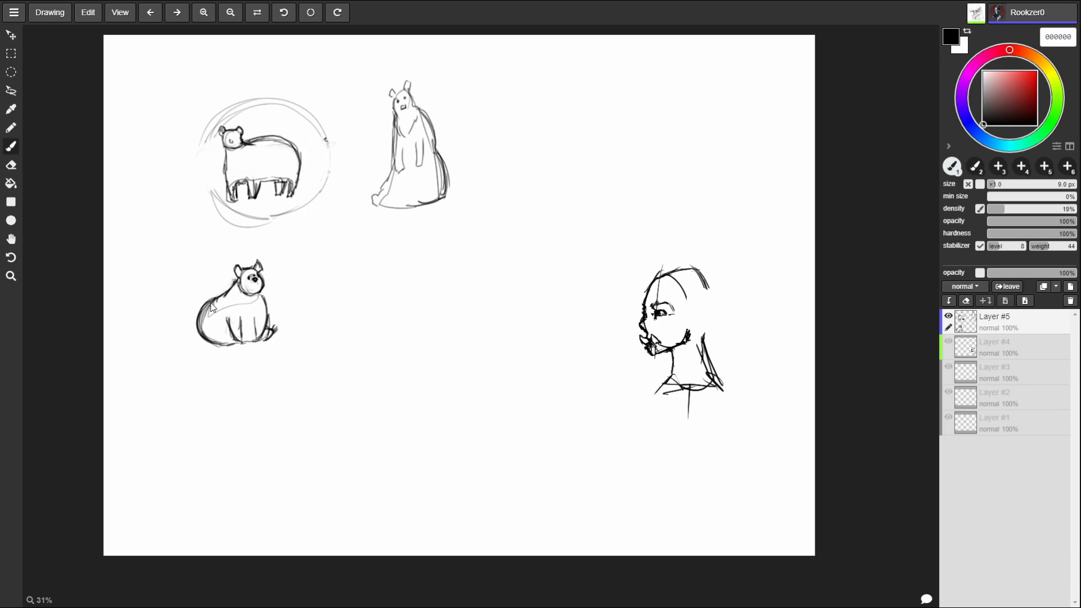
pyautogui.moveTo(262, 282); pyautogui.dragTo(258, 294)
pyautogui.moveTo(253, 295); pyautogui.dragTo(254, 309)
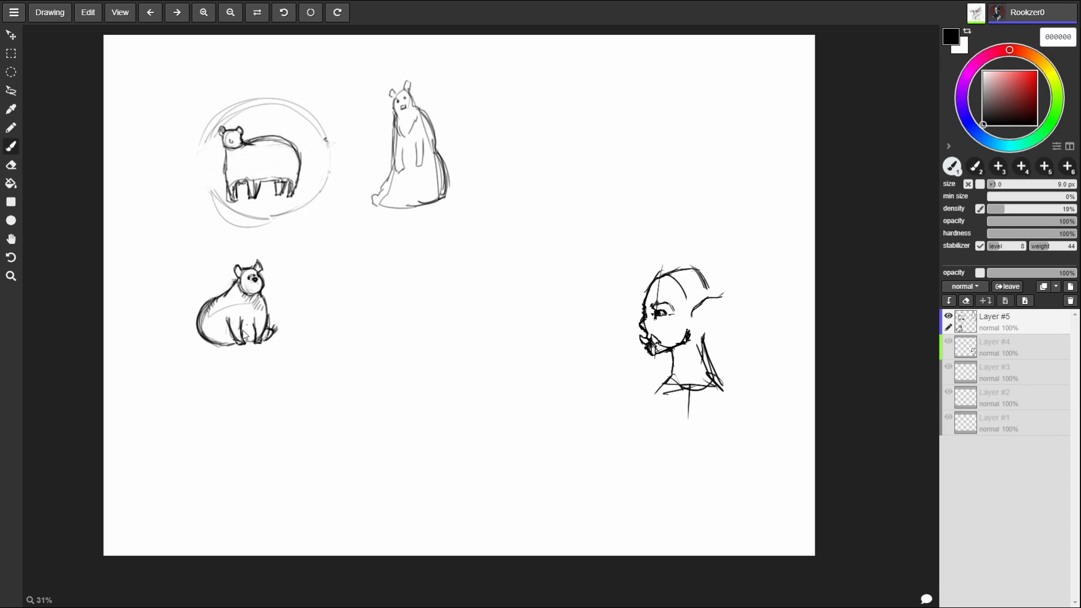
# - Add a small paw and more hatching between the seated bear's legs, and strengthen the circle around the first bear
pyautogui.moveTo(250, 328); pyautogui.dragTo(243, 340)
pyautogui.moveTo(252, 332)
pyautogui.mouseDown()
pyautogui.moveTo(245, 340)
pyautogui.moveTo(263, 339)
pyautogui.moveTo(225, 335)
pyautogui.mouseUp()
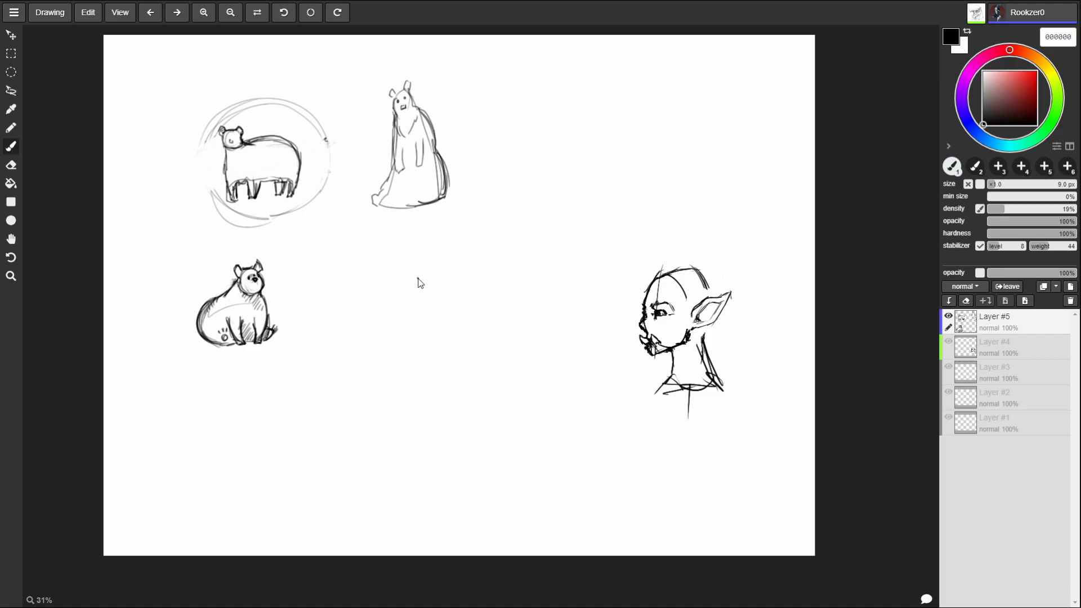
pyautogui.moveTo(217, 117)
pyautogui.mouseDown()
pyautogui.moveTo(203, 180)
pyautogui.moveTo(271, 223)
pyautogui.mouseUp()
# - Sketch a plump round bear beside the seated one, with a small eared head, a muzzle, a wide body and flat feet
pyautogui.moveTo(352, 259)
pyautogui.mouseDown()
pyautogui.moveTo(350, 310)
pyautogui.moveTo(375, 258)
pyautogui.moveTo(338, 260)
pyautogui.moveTo(370, 328)
pyautogui.mouseUp()
pyautogui.moveTo(403, 291)
pyautogui.mouseDown()
pyautogui.moveTo(360, 251)
pyautogui.moveTo(326, 286)
pyautogui.mouseUp()
pyautogui.moveTo(349, 288)
pyautogui.mouseDown()
pyautogui.moveTo(369, 339)
pyautogui.moveTo(396, 305)
pyautogui.mouseUp()
pyautogui.moveTo(333, 338)
pyautogui.mouseDown()
pyautogui.moveTo(397, 310)
pyautogui.moveTo(377, 329)
pyautogui.moveTo(382, 267)
pyautogui.moveTo(349, 249)
pyautogui.moveTo(335, 263)
pyautogui.moveTo(361, 249)
pyautogui.moveTo(377, 262)
pyautogui.moveTo(334, 269)
pyautogui.moveTo(313, 332)
pyautogui.mouseUp()
pyautogui.moveTo(326, 278)
pyautogui.mouseDown()
pyautogui.moveTo(315, 331)
pyautogui.moveTo(377, 333)
pyautogui.mouseUp()
pyautogui.moveTo(388, 265)
pyautogui.mouseDown()
pyautogui.moveTo(403, 325)
pyautogui.moveTo(402, 313)
pyautogui.moveTo(394, 332)
pyautogui.moveTo(348, 343)
pyautogui.moveTo(395, 335)
pyautogui.mouseUp()
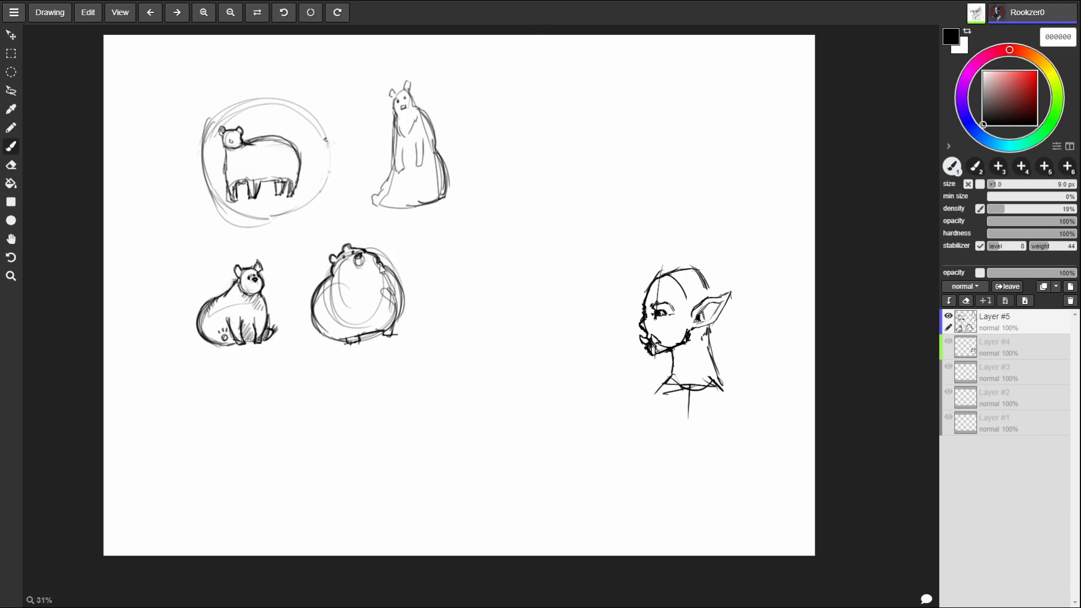
pyautogui.moveTo(406, 292); pyautogui.dragTo(396, 328)
pyautogui.hotkey('ctrl', 'z')
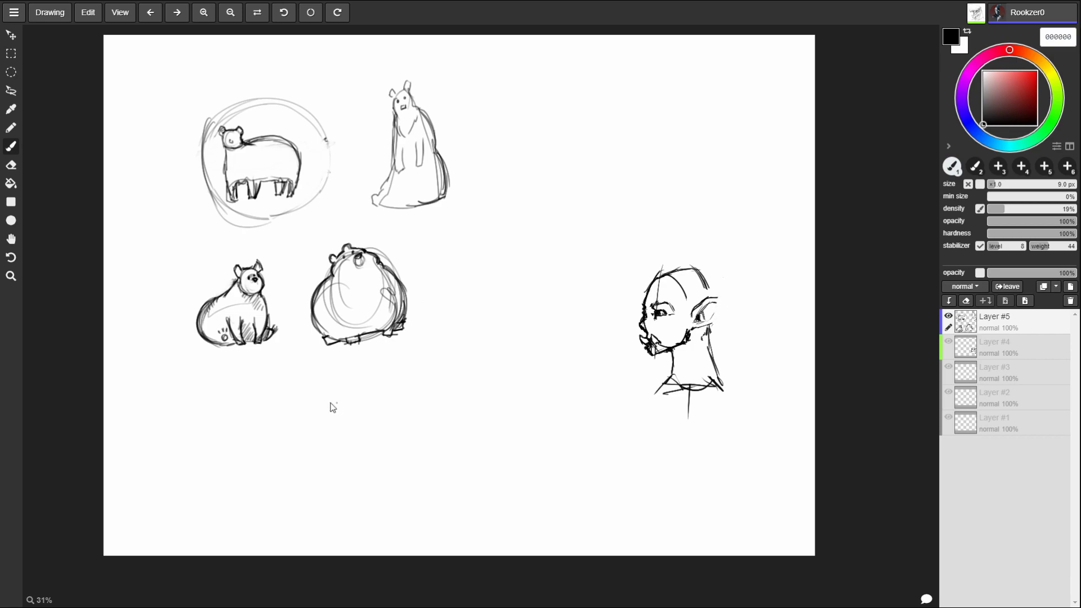
# - Sketch a front-facing beast head below the seated bear, with upright ears, slanted eyes, a dark nose, full cheeks and a pointed chin
pyautogui.moveTo(253, 405)
pyautogui.mouseDown()
pyautogui.moveTo(260, 439)
pyautogui.moveTo(221, 429)
pyautogui.moveTo(252, 443)
pyautogui.mouseUp()
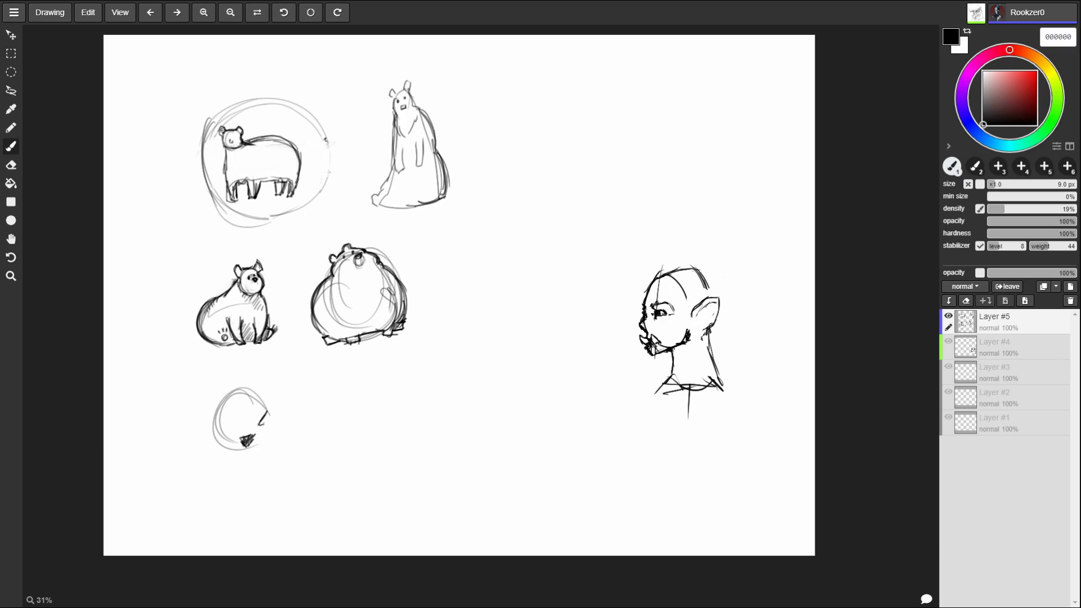
pyautogui.click(259, 389)
pyautogui.moveTo(264, 390)
pyautogui.mouseDown()
pyautogui.moveTo(278, 401)
pyautogui.moveTo(256, 392)
pyautogui.moveTo(272, 386)
pyautogui.moveTo(204, 390)
pyautogui.moveTo(224, 395)
pyautogui.moveTo(208, 386)
pyautogui.moveTo(202, 431)
pyautogui.moveTo(221, 449)
pyautogui.moveTo(267, 442)
pyautogui.moveTo(285, 416)
pyautogui.moveTo(271, 402)
pyautogui.mouseUp()
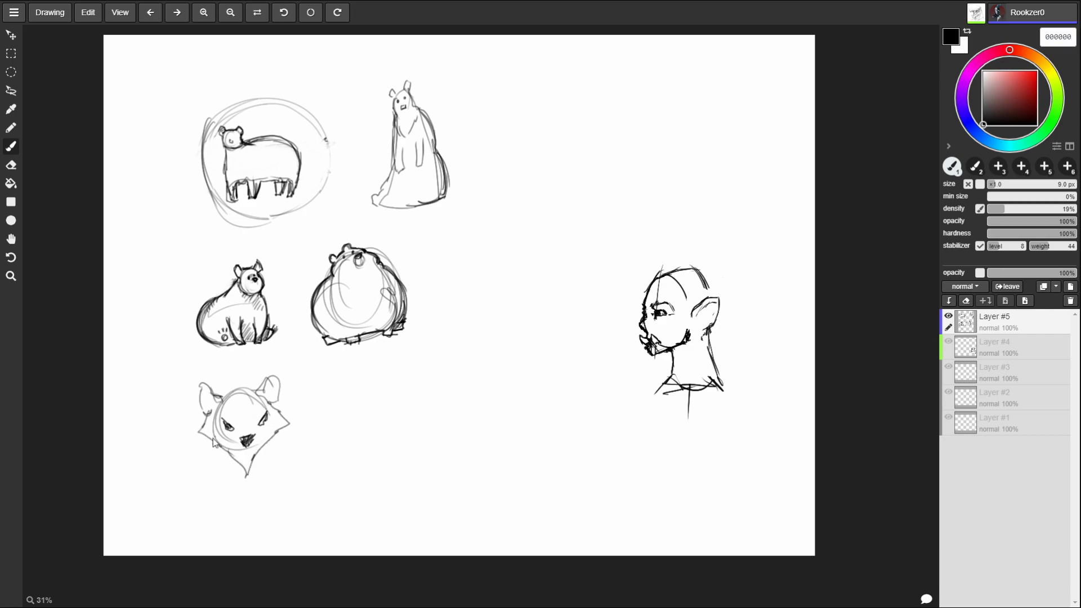
pyautogui.moveTo(209, 418)
pyautogui.mouseDown()
pyautogui.moveTo(199, 453)
pyautogui.moveTo(247, 487)
pyautogui.moveTo(287, 423)
pyautogui.moveTo(279, 458)
pyautogui.mouseUp()
pyautogui.moveTo(274, 411); pyautogui.dragTo(286, 439)
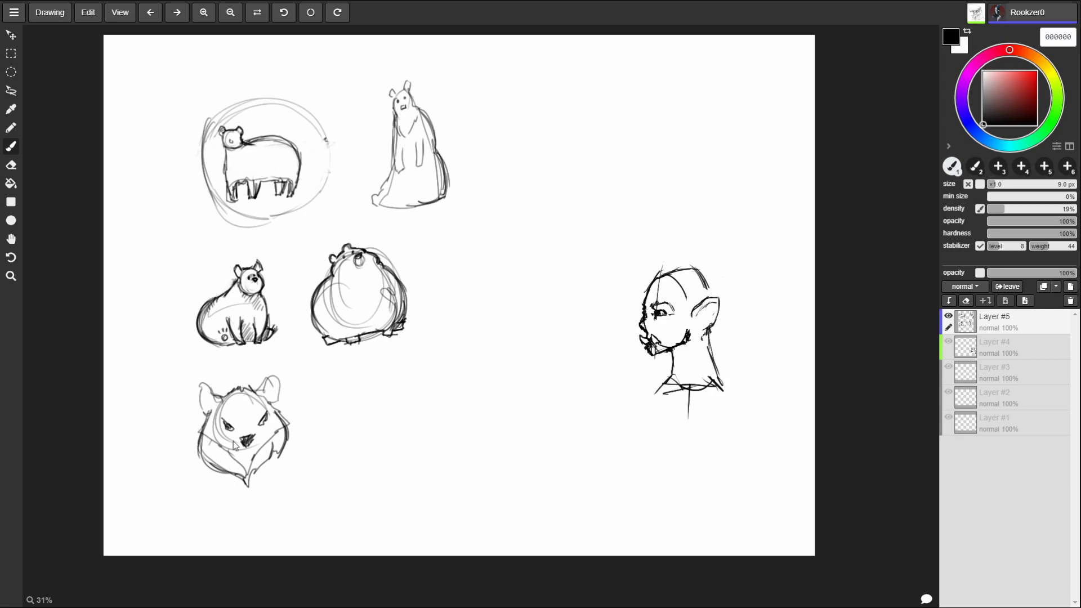
pyautogui.moveTo(718, 297)
pyautogui.mouseDown()
pyautogui.moveTo(709, 333)
pyautogui.moveTo(700, 315)
pyautogui.mouseUp()
pyautogui.moveTo(240, 442); pyautogui.dragTo(237, 467)
pyautogui.moveTo(242, 444)
pyautogui.mouseDown()
pyautogui.moveTo(236, 474)
pyautogui.moveTo(258, 470)
pyautogui.mouseUp()
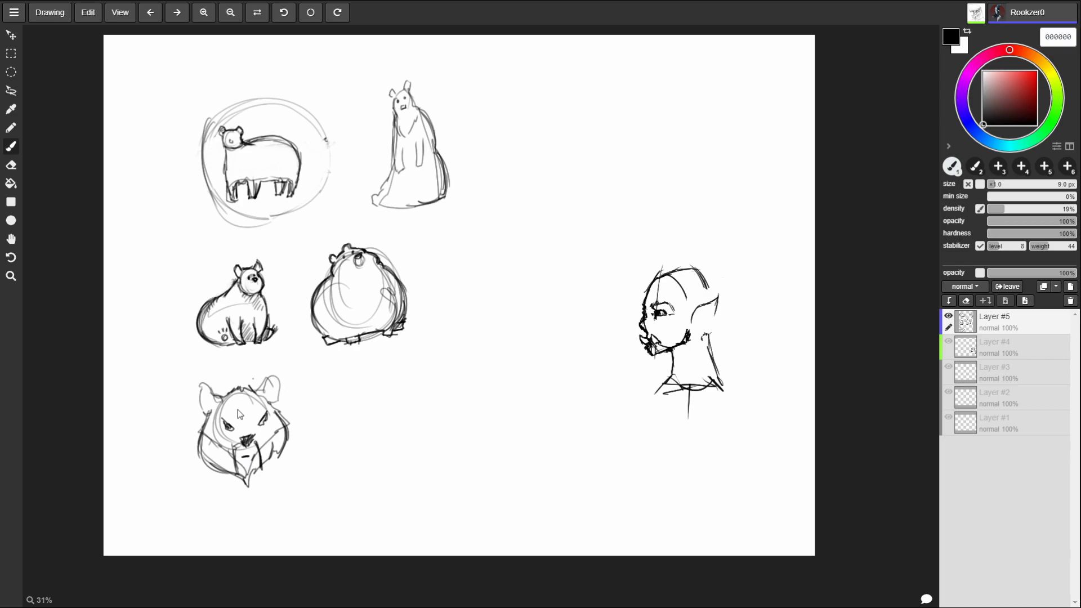
# - Sharpen the beast head's ears into horn-like points and shade the face and cheeks with dense diagonal hatching
pyautogui.moveTo(201, 372)
pyautogui.mouseDown()
pyautogui.moveTo(211, 394)
pyautogui.moveTo(225, 392)
pyautogui.moveTo(265, 362)
pyautogui.moveTo(277, 400)
pyautogui.mouseUp()
pyautogui.moveTo(202, 380); pyautogui.dragTo(206, 399)
pyautogui.moveTo(201, 389); pyautogui.dragTo(201, 406)
pyautogui.moveTo(213, 395); pyautogui.dragTo(206, 413)
pyautogui.moveTo(221, 399); pyautogui.dragTo(203, 450)
pyautogui.moveTo(239, 393); pyautogui.dragTo(214, 454)
pyautogui.moveTo(245, 400); pyautogui.dragTo(221, 463)
pyautogui.moveTo(238, 429); pyautogui.dragTo(225, 479)
pyautogui.moveTo(259, 393)
pyautogui.mouseDown()
pyautogui.moveTo(233, 444)
pyautogui.moveTo(250, 448)
pyautogui.mouseUp()
pyautogui.moveTo(275, 412); pyautogui.dragTo(257, 446)
pyautogui.moveTo(284, 415); pyautogui.dragTo(262, 452)
pyautogui.moveTo(279, 435); pyautogui.dragTo(262, 468)
pyautogui.moveTo(201, 440); pyautogui.dragTo(236, 482)
pyautogui.moveTo(218, 455); pyautogui.dragTo(237, 482)
pyautogui.moveTo(201, 440); pyautogui.dragTo(217, 456)
pyautogui.moveTo(206, 416); pyautogui.dragTo(200, 441)
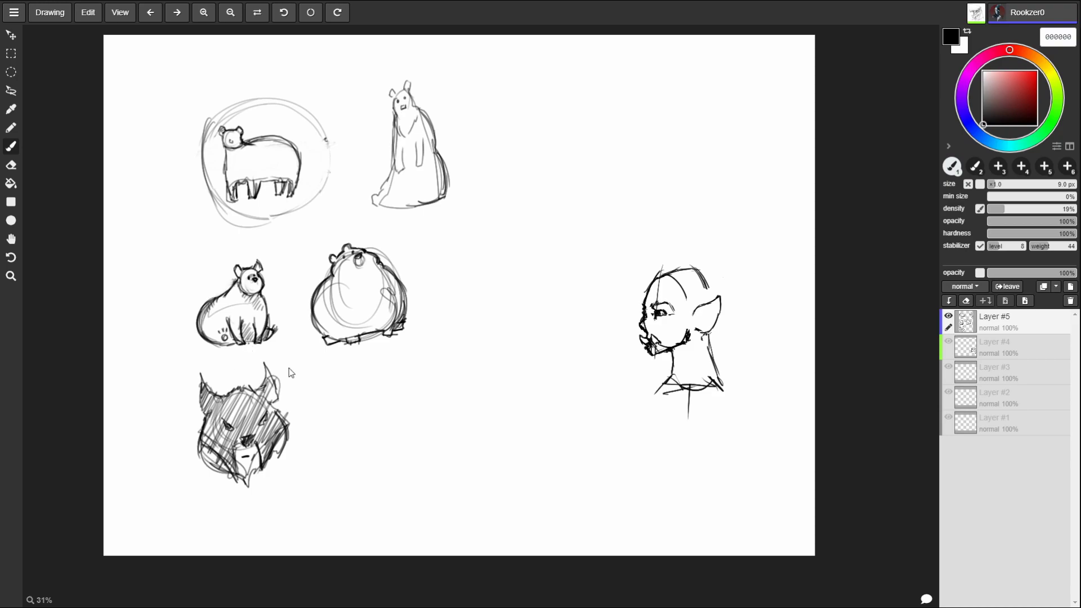
# - Darken the beast head's brow and ears, deepen the cheek hatching, and add ragged fur along the jaw
pyautogui.moveTo(277, 401)
pyautogui.mouseDown()
pyautogui.moveTo(270, 374)
pyautogui.moveTo(276, 393)
pyautogui.moveTo(265, 389)
pyautogui.mouseUp()
pyautogui.moveTo(203, 415)
pyautogui.mouseDown()
pyautogui.moveTo(199, 367)
pyautogui.moveTo(248, 392)
pyautogui.mouseUp()
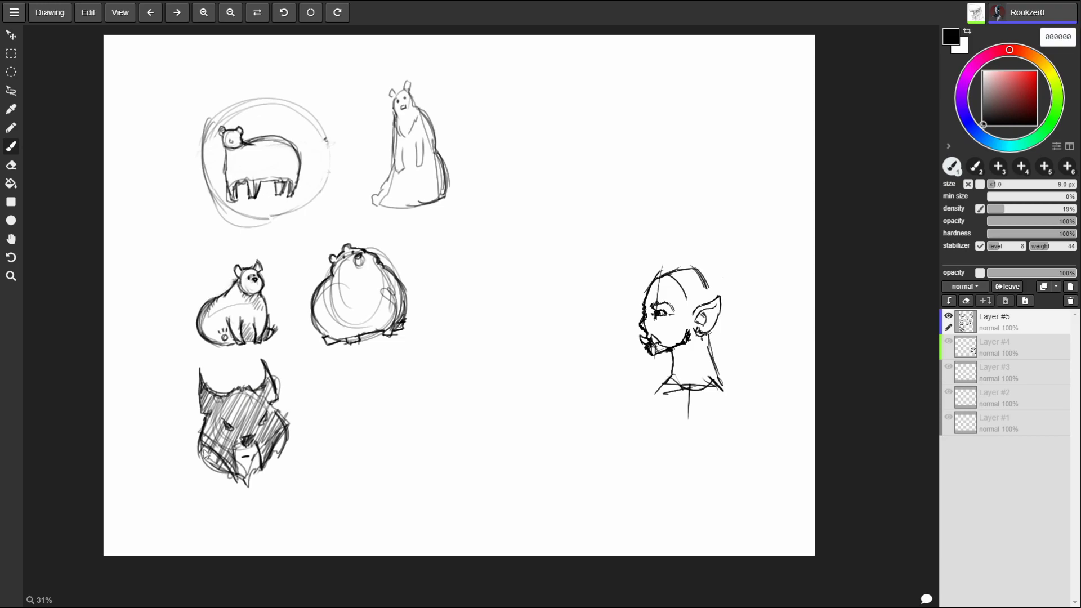
pyautogui.moveTo(199, 454); pyautogui.dragTo(226, 481)
pyautogui.moveTo(287, 434)
pyautogui.mouseDown()
pyautogui.moveTo(291, 463)
pyautogui.moveTo(269, 475)
pyautogui.moveTo(285, 460)
pyautogui.mouseUp()
pyautogui.moveTo(206, 457)
pyautogui.mouseDown()
pyautogui.moveTo(216, 477)
pyautogui.moveTo(235, 467)
pyautogui.mouseUp()
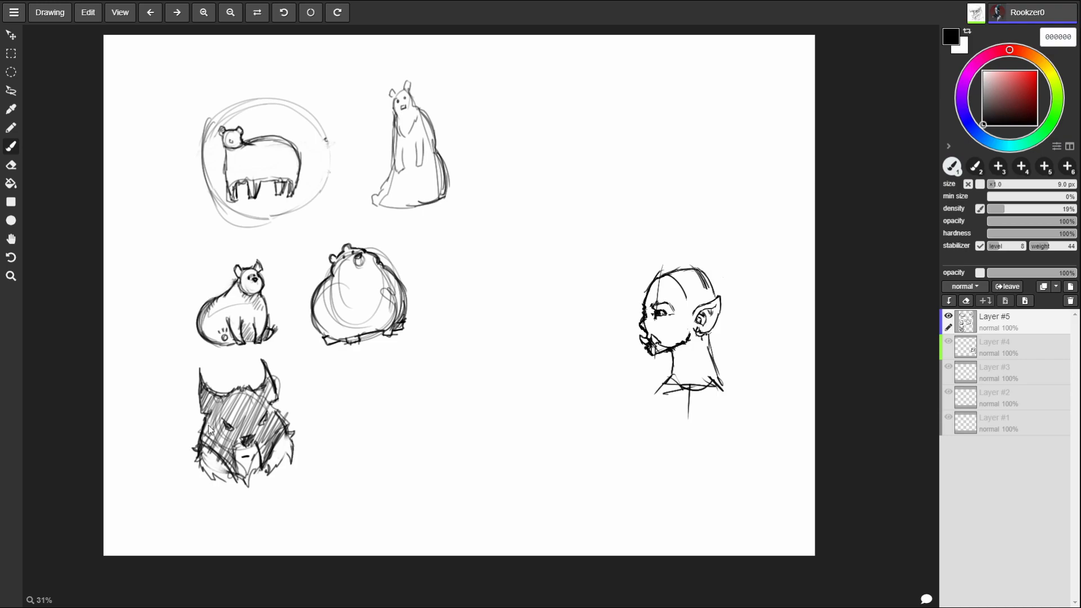
pyautogui.moveTo(274, 415); pyautogui.dragTo(261, 445)
pyautogui.moveTo(281, 416); pyautogui.dragTo(262, 460)
pyautogui.hotkey('ctrl', 'z')
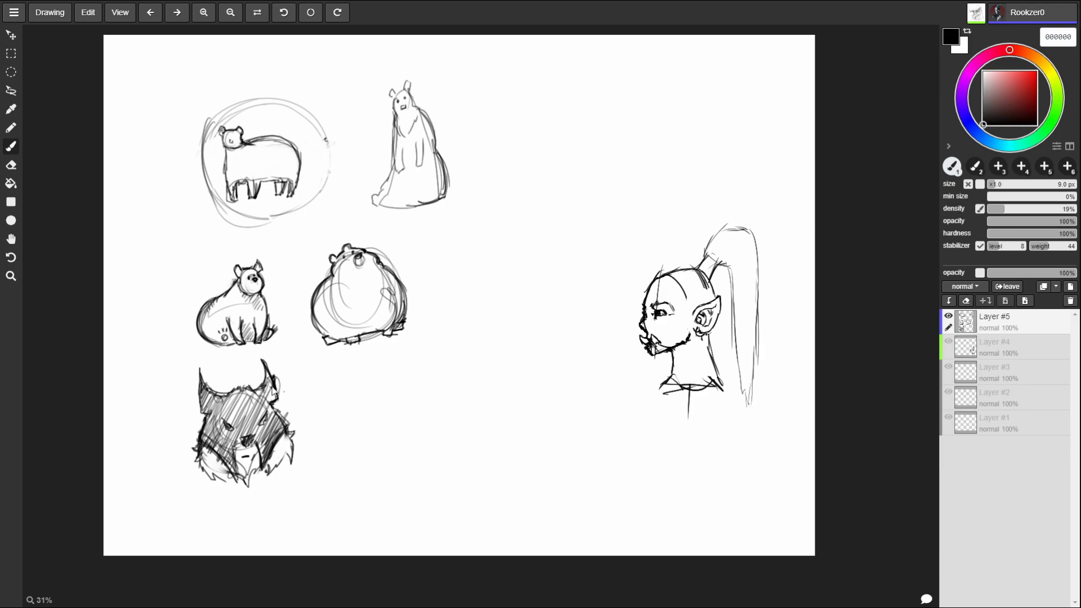
# - Sketch sloping shoulders and a broad cloaked torso under the beast head, with a jagged tuft on the chest
pyautogui.moveTo(195, 438); pyautogui.dragTo(154, 508)
pyautogui.moveTo(294, 443); pyautogui.dragTo(336, 491)
pyautogui.moveTo(197, 458)
pyautogui.mouseDown()
pyautogui.moveTo(184, 493)
pyautogui.moveTo(235, 535)
pyautogui.moveTo(293, 459)
pyautogui.moveTo(330, 525)
pyautogui.mouseUp()
pyautogui.moveTo(189, 486); pyautogui.dragTo(151, 538)
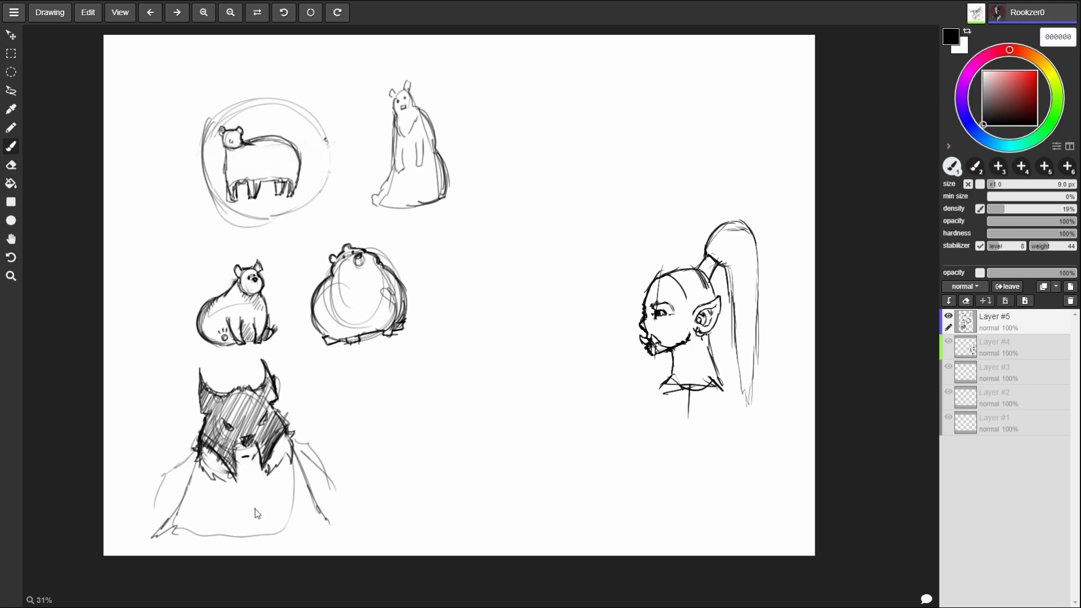
pyautogui.moveTo(242, 504)
pyautogui.mouseDown()
pyautogui.moveTo(255, 523)
pyautogui.moveTo(262, 496)
pyautogui.mouseUp()
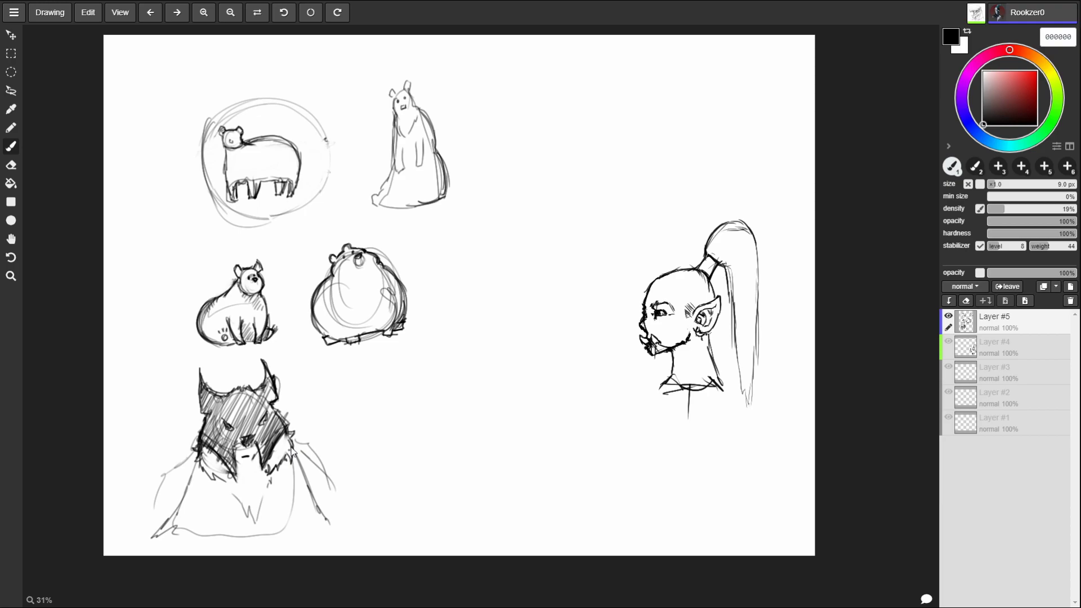
# - Undo the latest strokes on the circle around the first bear and redraw the circle's outline more evenly
pyautogui.moveTo(221, 116)
pyautogui.mouseDown()
pyautogui.moveTo(204, 164)
pyautogui.moveTo(222, 209)
pyautogui.mouseUp()
pyautogui.hotkey('ctrl', 'z')
pyautogui.hotkey('ctrl', 'z')
pyautogui.hotkey('ctrl', 'z')
pyautogui.hotkey('ctrl', 'z')
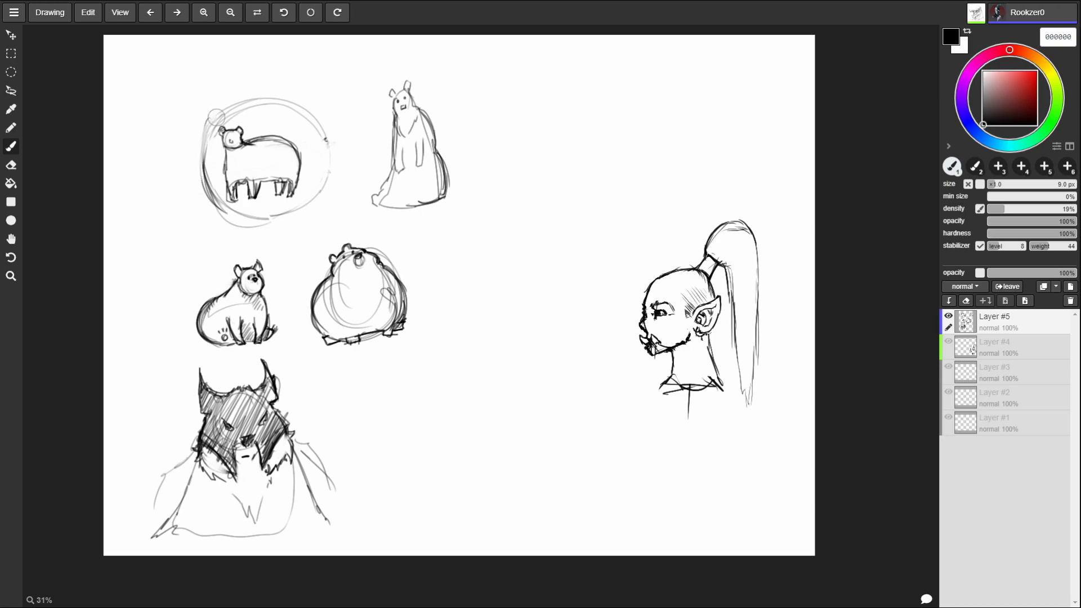
pyautogui.hotkey('ctrl', 'z')
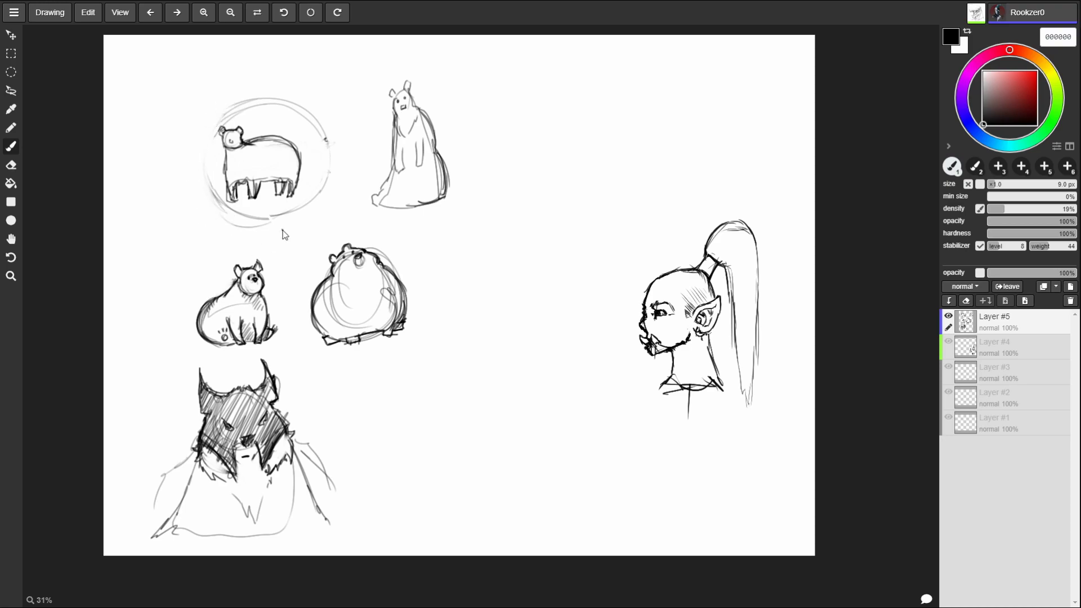
pyautogui.moveTo(237, 106); pyautogui.dragTo(231, 221)
pyautogui.moveTo(217, 131); pyautogui.dragTo(237, 214)
pyautogui.moveTo(241, 104)
pyautogui.mouseDown()
pyautogui.moveTo(225, 195)
pyautogui.moveTo(307, 205)
pyautogui.moveTo(276, 222)
pyautogui.moveTo(314, 204)
pyautogui.moveTo(326, 158)
pyautogui.mouseUp()
pyautogui.moveTo(293, 110); pyautogui.dragTo(333, 155)
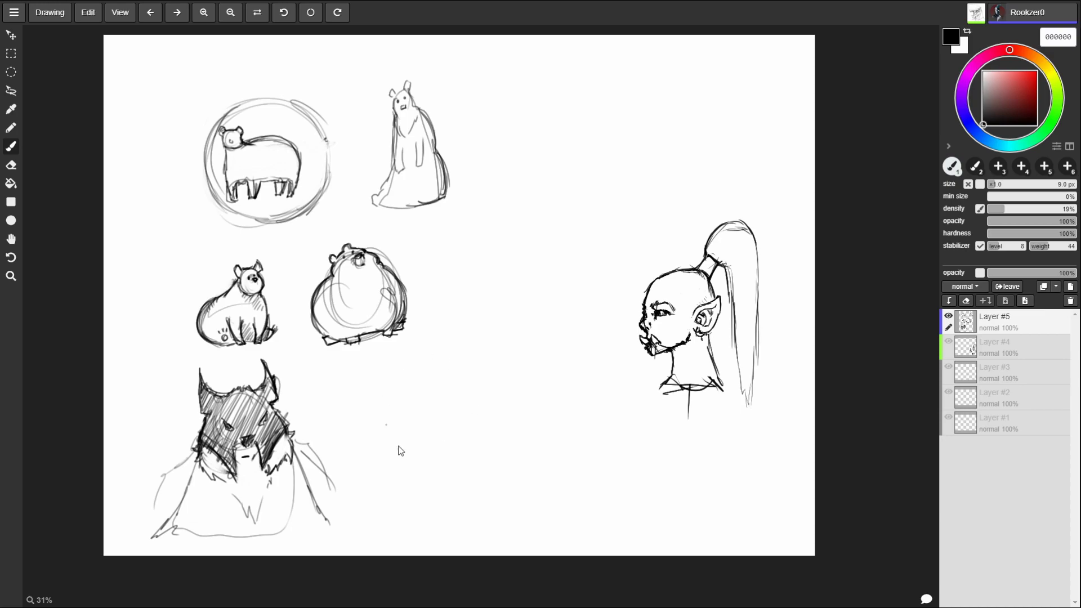
# - Sketch a large round bear head beside the beast, with construction circles, two small ears and jagged fur along its sides and chin
pyautogui.moveTo(417, 386); pyautogui.dragTo(403, 464)
pyautogui.moveTo(451, 401)
pyautogui.mouseDown()
pyautogui.moveTo(456, 445)
pyautogui.moveTo(464, 442)
pyautogui.mouseUp()
pyautogui.moveTo(446, 388)
pyautogui.mouseDown()
pyautogui.moveTo(469, 437)
pyautogui.moveTo(416, 463)
pyautogui.moveTo(473, 408)
pyautogui.moveTo(422, 383)
pyautogui.moveTo(451, 410)
pyautogui.moveTo(445, 418)
pyautogui.moveTo(455, 401)
pyautogui.moveTo(440, 423)
pyautogui.mouseUp()
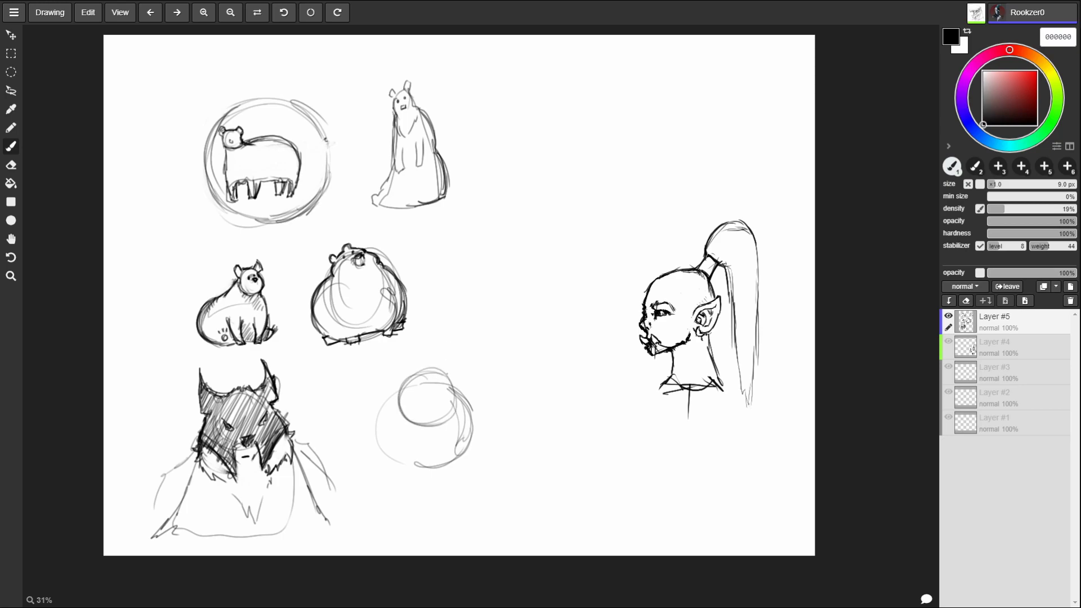
pyautogui.moveTo(450, 385); pyautogui.dragTo(459, 388)
pyautogui.moveTo(394, 388)
pyautogui.mouseDown()
pyautogui.moveTo(407, 376)
pyautogui.moveTo(371, 428)
pyautogui.moveTo(431, 500)
pyautogui.moveTo(474, 436)
pyautogui.moveTo(459, 392)
pyautogui.mouseUp()
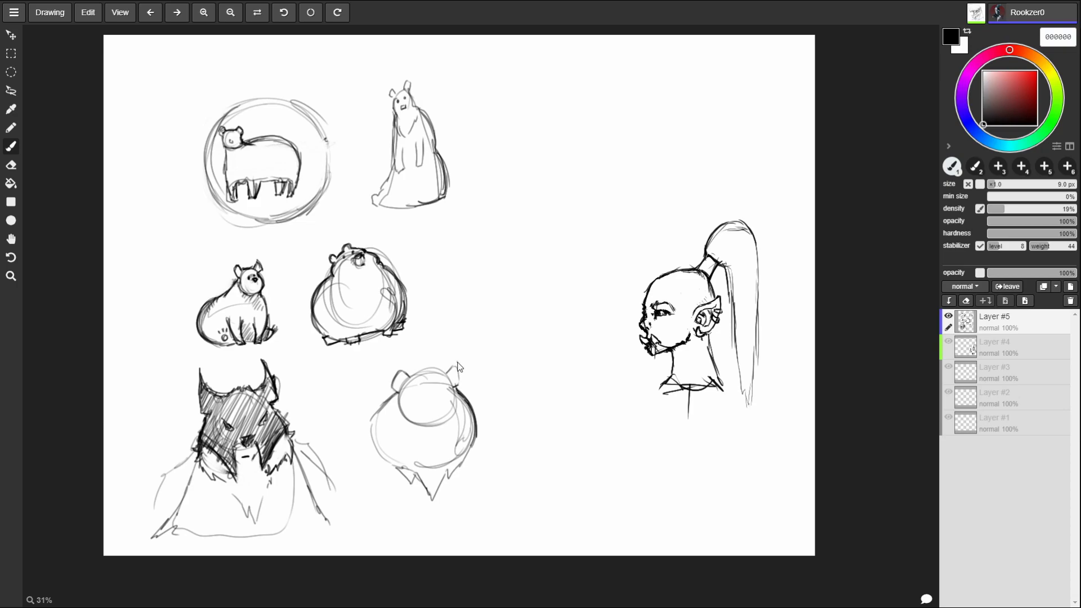
pyautogui.moveTo(388, 397)
pyautogui.mouseDown()
pyautogui.moveTo(367, 425)
pyautogui.moveTo(375, 453)
pyautogui.mouseUp()
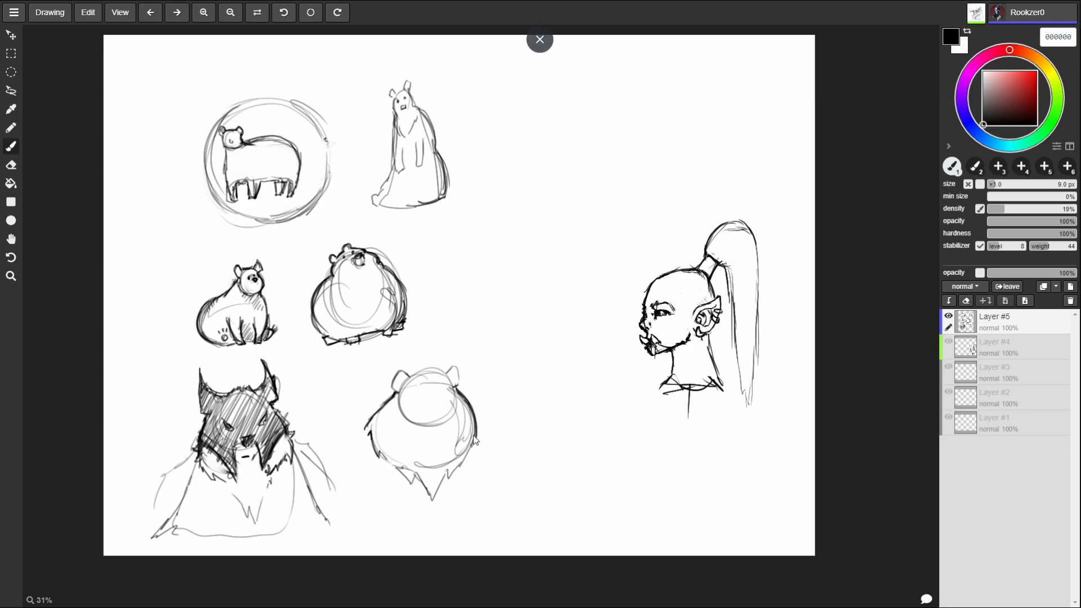
pyautogui.moveTo(477, 434); pyautogui.dragTo(472, 460)
# - Give the large bear head half-closed eyes, a filled dark nose and a short mouth, and darken its fur outline
pyautogui.moveTo(412, 400)
pyautogui.mouseDown()
pyautogui.moveTo(455, 398)
pyautogui.moveTo(426, 402)
pyautogui.moveTo(438, 421)
pyautogui.mouseUp()
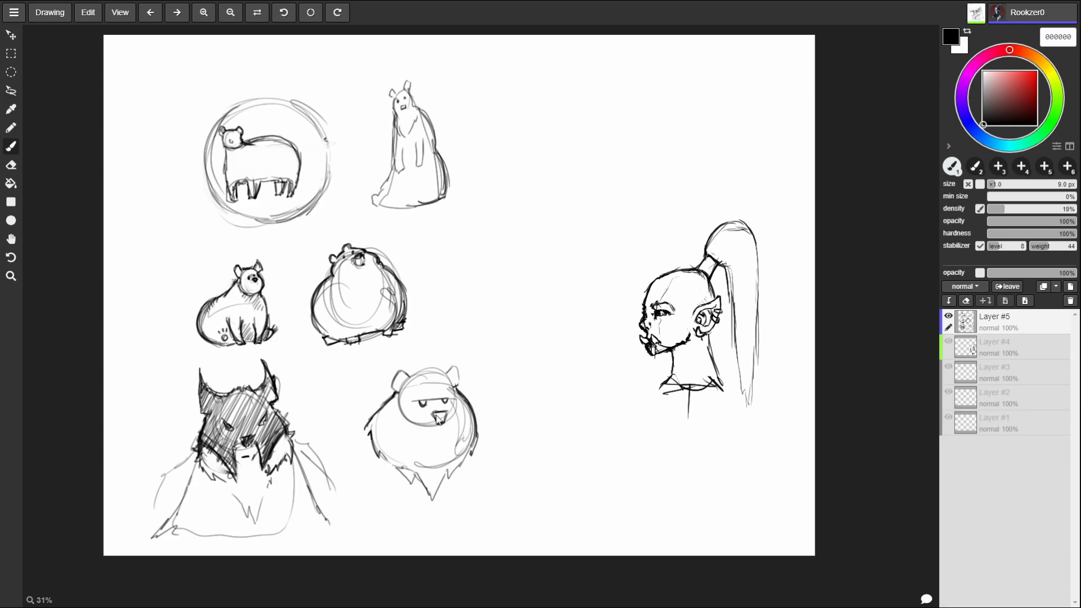
pyautogui.moveTo(435, 413); pyautogui.dragTo(439, 422)
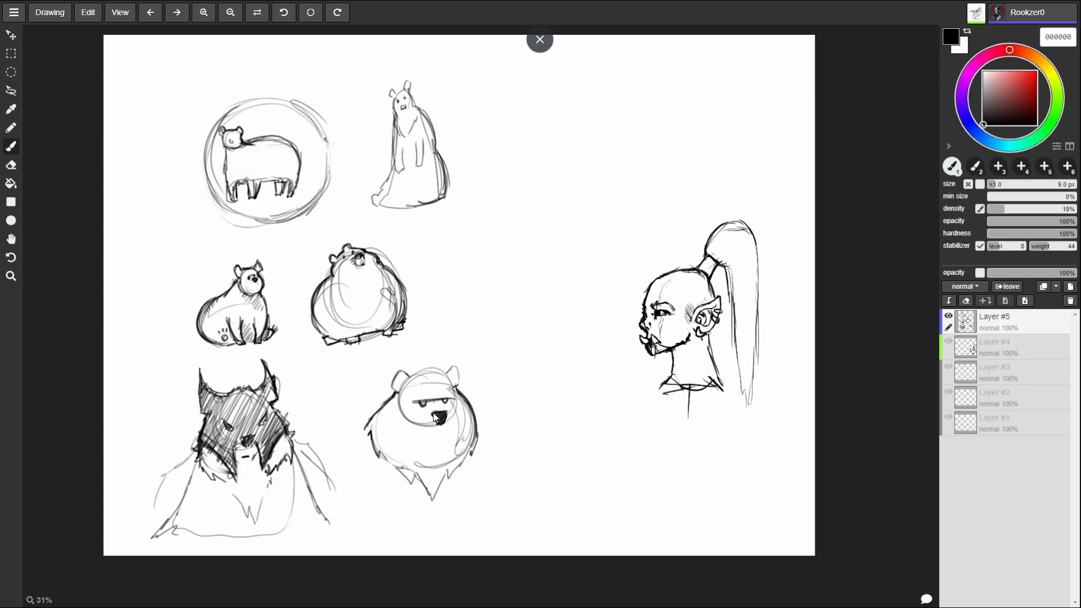
pyautogui.moveTo(433, 425); pyautogui.dragTo(443, 434)
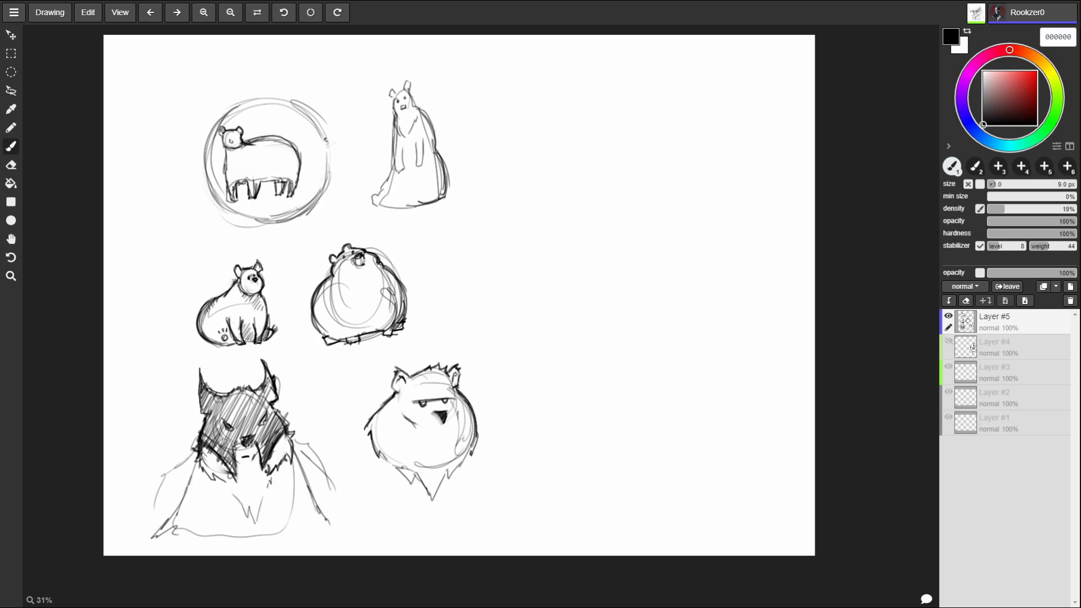
pyautogui.moveTo(378, 443); pyautogui.dragTo(372, 458)
pyautogui.moveTo(435, 429); pyautogui.dragTo(449, 429)
pyautogui.moveTo(654, 311); pyautogui.dragTo(655, 370)
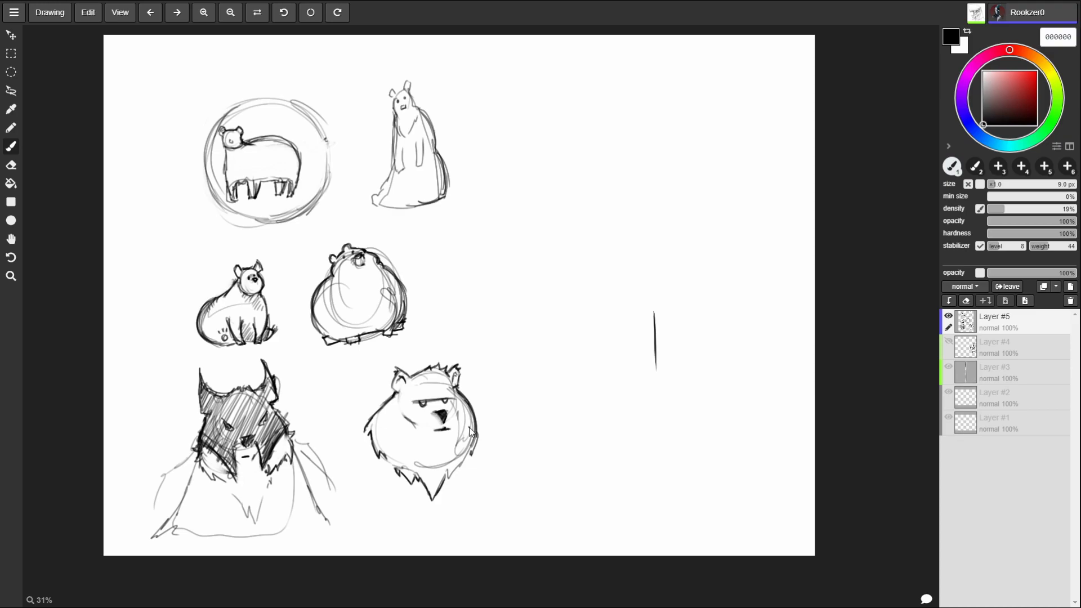
pyautogui.hotkey('ctrl', 'z')
pyautogui.hotkey('ctrl', 'y')
pyautogui.hotkey('ctrl', 'z')
pyautogui.hotkey('ctrl', 'y')
pyautogui.hotkey('ctrl', 'z')
# - Rough out a bent arm with a blocky hand on the blank canvas area, and add cheek marks to the large bear head
pyautogui.moveTo(598, 373)
pyautogui.mouseDown()
pyautogui.moveTo(611, 349)
pyautogui.moveTo(608, 374)
pyautogui.moveTo(638, 363)
pyautogui.mouseUp()
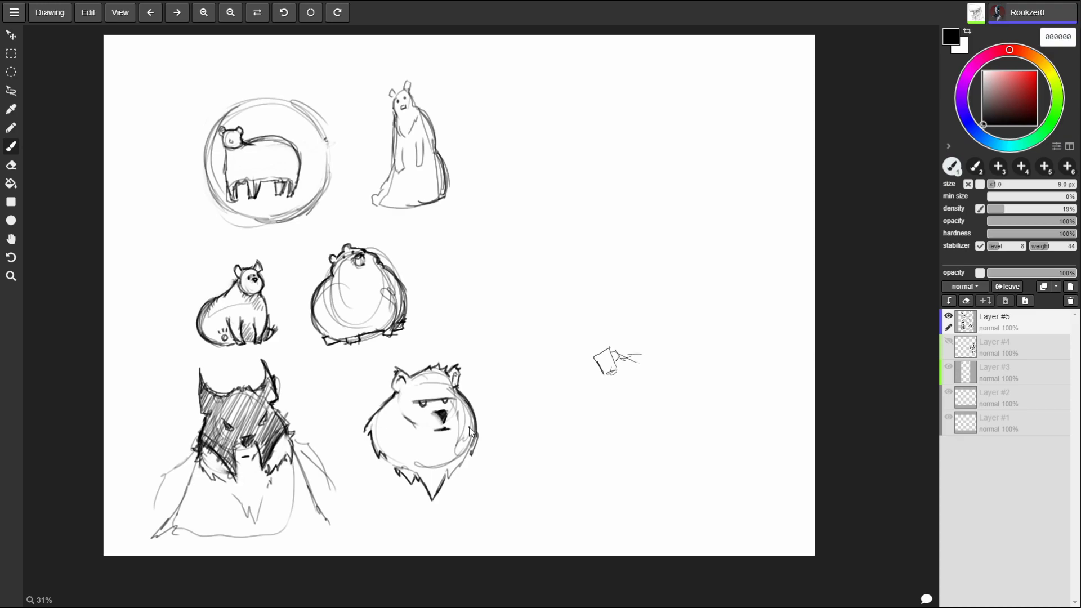
pyautogui.moveTo(637, 337)
pyautogui.mouseDown()
pyautogui.moveTo(648, 323)
pyautogui.moveTo(647, 366)
pyautogui.moveTo(663, 348)
pyautogui.mouseUp()
pyautogui.moveTo(411, 422); pyautogui.dragTo(455, 425)
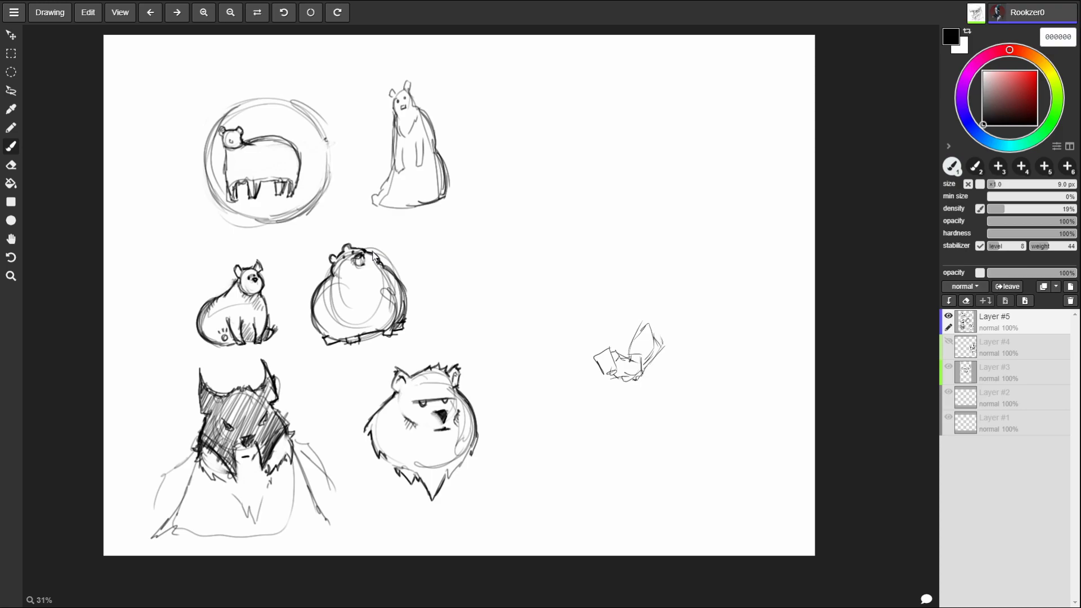
# - Clear the construction lines inside the plump round bear, and draw a small shaded hat on the large bear head
pyautogui.moveTo(335, 309)
pyautogui.mouseDown()
pyautogui.moveTo(332, 290)
pyautogui.moveTo(348, 313)
pyautogui.moveTo(369, 312)
pyautogui.moveTo(342, 319)
pyautogui.mouseUp()
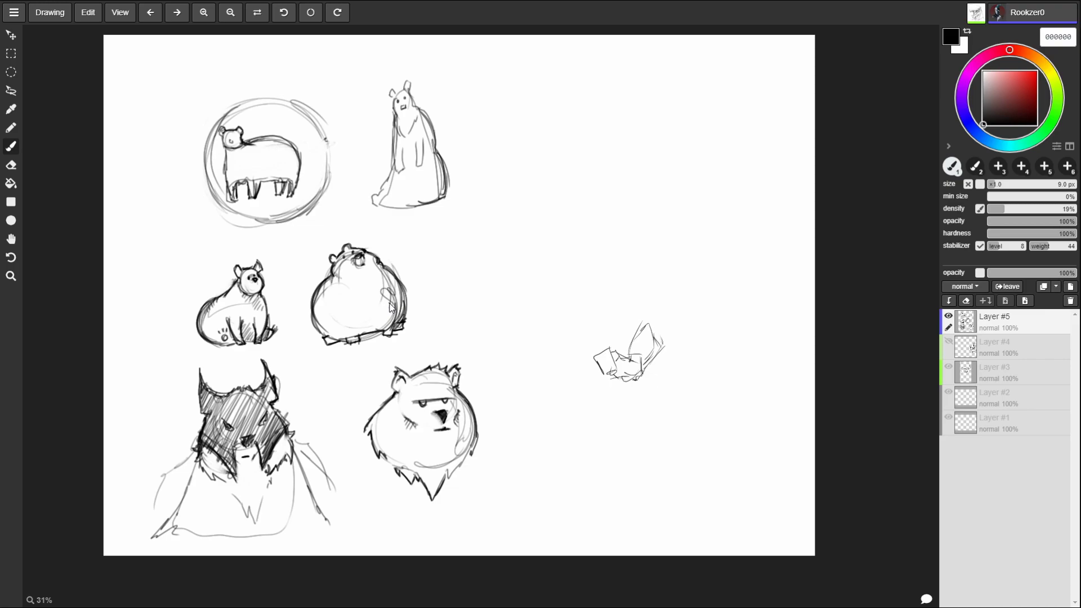
pyautogui.moveTo(418, 376)
pyautogui.mouseDown()
pyautogui.moveTo(421, 356)
pyautogui.moveTo(444, 358)
pyautogui.moveTo(441, 369)
pyautogui.mouseUp()
pyautogui.moveTo(634, 321); pyautogui.dragTo(648, 307)
pyautogui.moveTo(423, 355)
pyautogui.mouseDown()
pyautogui.moveTo(414, 376)
pyautogui.moveTo(437, 368)
pyautogui.mouseUp()
pyautogui.hotkey('ctrl', 'z')
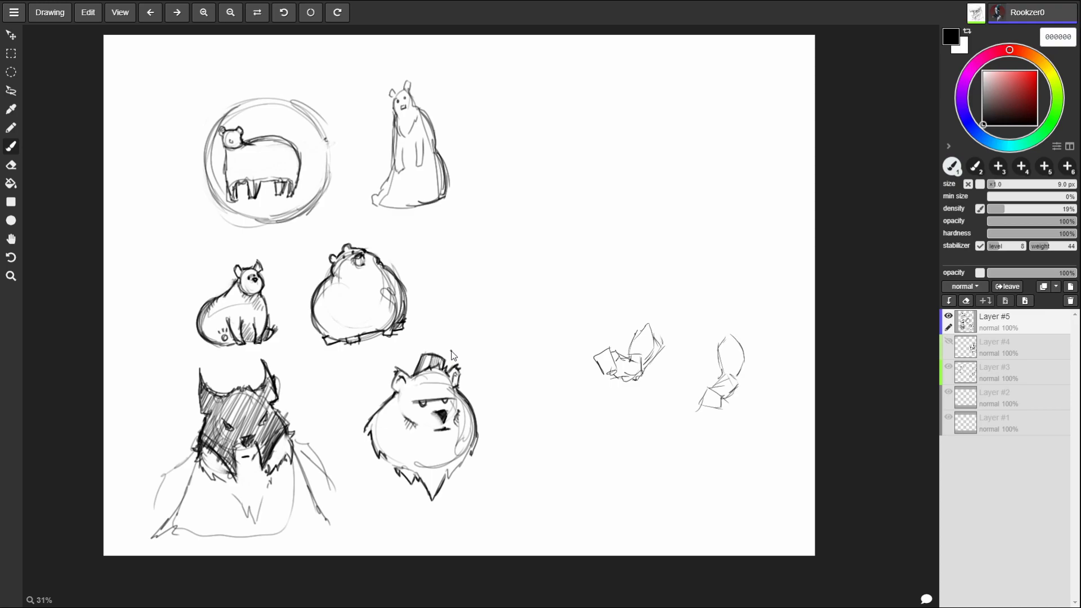
# - Sketch the humanoid figure's second arm, its shoulders and the curved torso between both arms
pyautogui.hotkey('ctrl', 'z')
pyautogui.hotkey('ctrl', 'z')
pyautogui.moveTo(721, 377)
pyautogui.mouseDown()
pyautogui.moveTo(713, 348)
pyautogui.moveTo(739, 380)
pyautogui.mouseUp()
pyautogui.moveTo(725, 338)
pyautogui.mouseDown()
pyautogui.moveTo(735, 349)
pyautogui.moveTo(736, 327)
pyautogui.moveTo(651, 371)
pyautogui.mouseUp()
pyautogui.moveTo(661, 323); pyautogui.dragTo(654, 383)
pyautogui.moveTo(657, 328)
pyautogui.mouseDown()
pyautogui.moveTo(655, 349)
pyautogui.moveTo(697, 386)
pyautogui.moveTo(659, 377)
pyautogui.mouseUp()
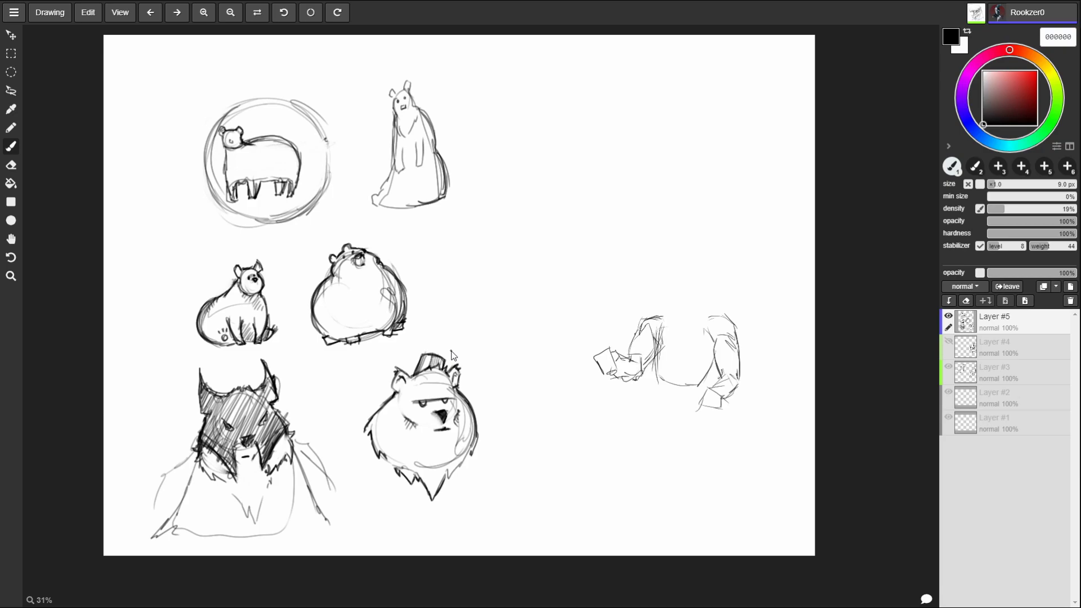
# - Reinforce the circle around the first bear with repeated sketchy strokes on all sides to form a badge border
pyautogui.moveTo(324, 135); pyautogui.dragTo(321, 199)
pyautogui.moveTo(305, 113); pyautogui.dragTo(321, 181)
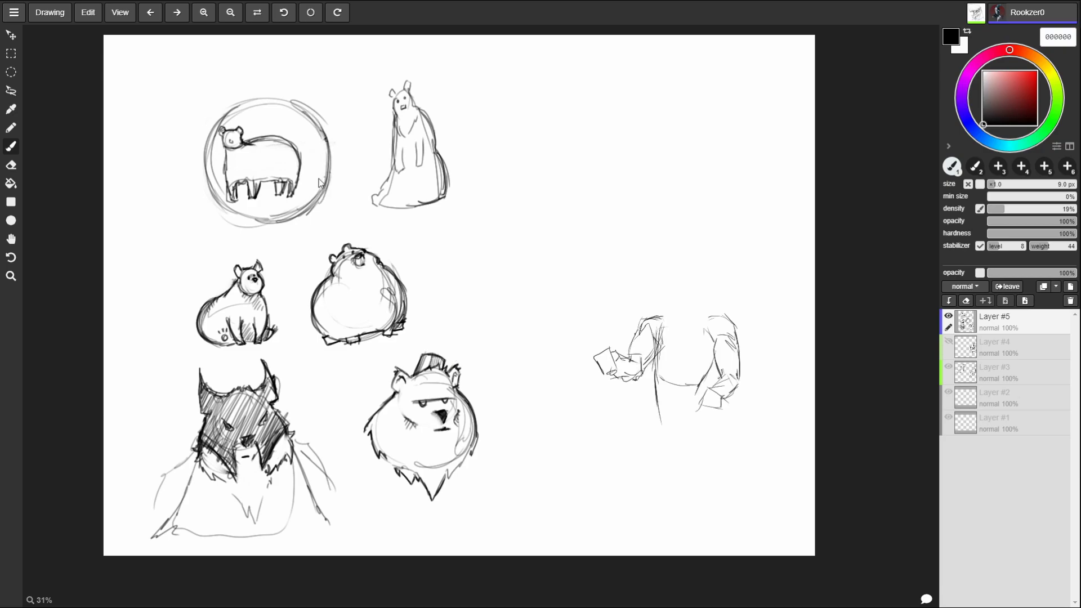
pyautogui.moveTo(303, 111)
pyautogui.mouseDown()
pyautogui.moveTo(233, 108)
pyautogui.moveTo(208, 133)
pyautogui.mouseUp()
pyautogui.click(258, 132)
pyautogui.moveTo(269, 94)
pyautogui.mouseDown()
pyautogui.moveTo(205, 158)
pyautogui.moveTo(234, 218)
pyautogui.mouseUp()
pyautogui.moveTo(201, 160); pyautogui.dragTo(275, 225)
pyautogui.click(309, 197)
pyautogui.moveTo(204, 185)
pyautogui.mouseDown()
pyautogui.moveTo(295, 213)
pyautogui.moveTo(271, 221)
pyautogui.mouseUp()
pyautogui.moveTo(277, 212); pyautogui.dragTo(276, 220)
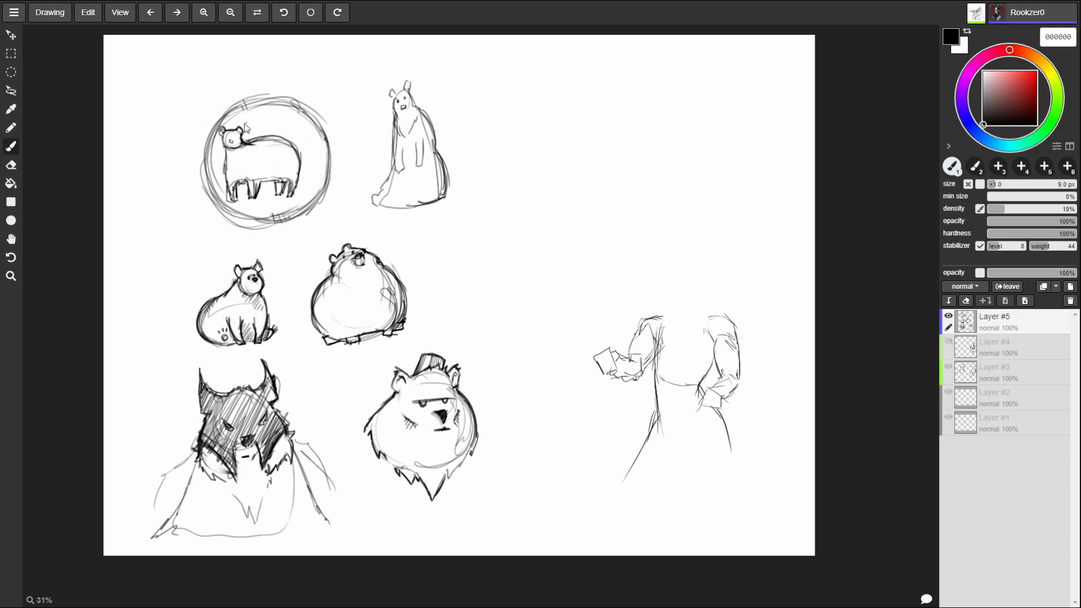
# - Letter "Bearington" with "ALE" beneath it above the circled bear, and touch up the bear's legs using dark grey 292929
pyautogui.moveTo(227, 124)
pyautogui.mouseDown()
pyautogui.moveTo(295, 112)
pyautogui.moveTo(313, 129)
pyautogui.mouseUp()
pyautogui.moveTo(248, 211); pyautogui.dragTo(280, 210)
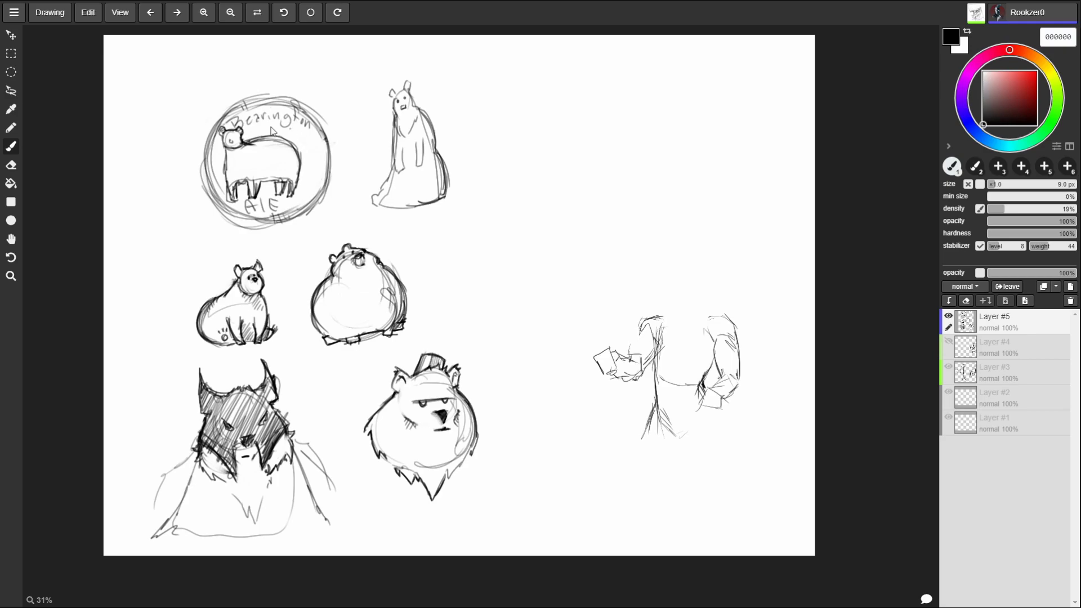
pyautogui.moveTo(257, 134); pyautogui.dragTo(265, 134)
pyautogui.moveTo(259, 130); pyautogui.dragTo(280, 132)
pyautogui.moveTo(243, 207)
pyautogui.mouseDown()
pyautogui.moveTo(289, 195)
pyautogui.moveTo(283, 188)
pyautogui.moveTo(292, 201)
pyautogui.mouseUp()
pyautogui.keyDown('alt'); pyautogui.click(236, 192); pyautogui.keyUp('alt')
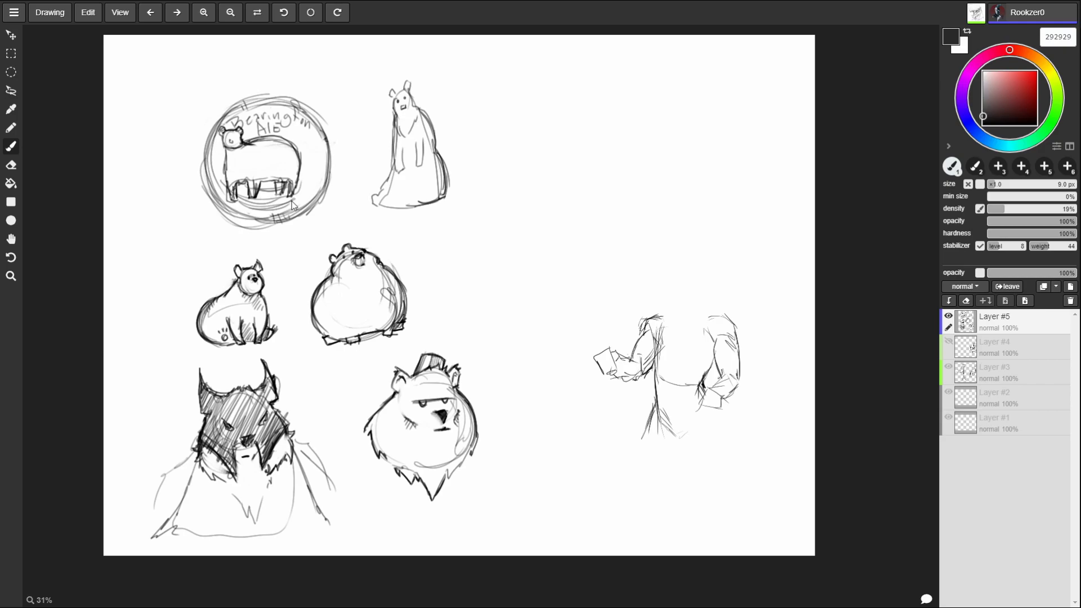
# - Erase the bear and "ALE" from the badge, and letter "Taste of the Sea" along its lower edge
pyautogui.moveTo(207, 153)
pyautogui.mouseDown()
pyautogui.moveTo(220, 203)
pyautogui.moveTo(240, 231)
pyautogui.moveTo(236, 149)
pyautogui.moveTo(250, 186)
pyautogui.moveTo(246, 225)
pyautogui.moveTo(304, 163)
pyautogui.moveTo(270, 191)
pyautogui.moveTo(290, 157)
pyautogui.mouseUp()
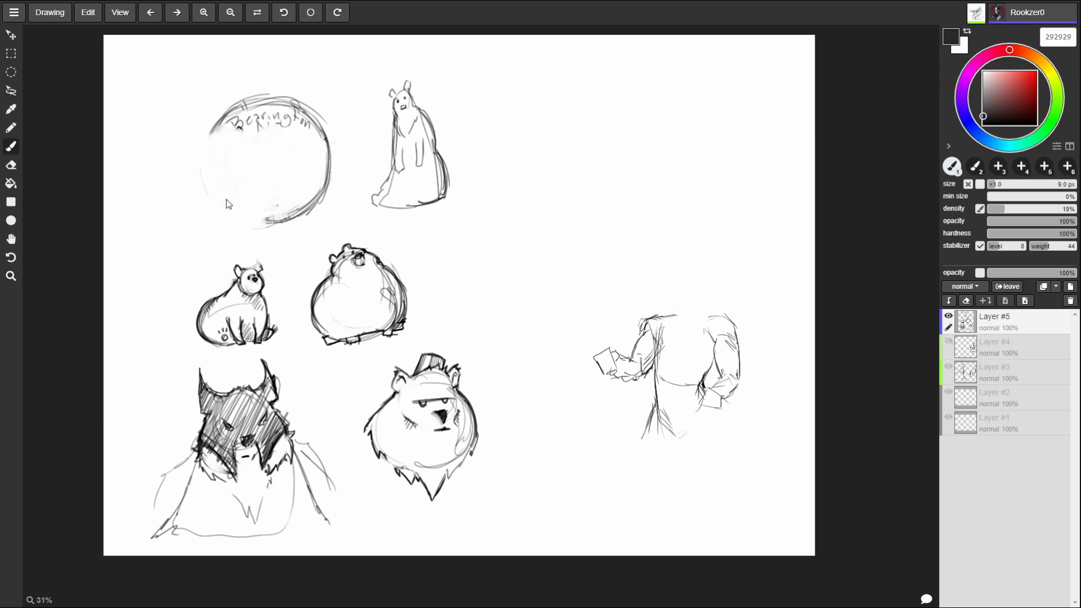
pyautogui.moveTo(225, 195); pyautogui.dragTo(263, 217)
pyautogui.moveTo(269, 203)
pyautogui.mouseDown()
pyautogui.moveTo(270, 215)
pyautogui.moveTo(285, 215)
pyautogui.mouseUp()
pyautogui.moveTo(292, 210); pyautogui.dragTo(305, 207)
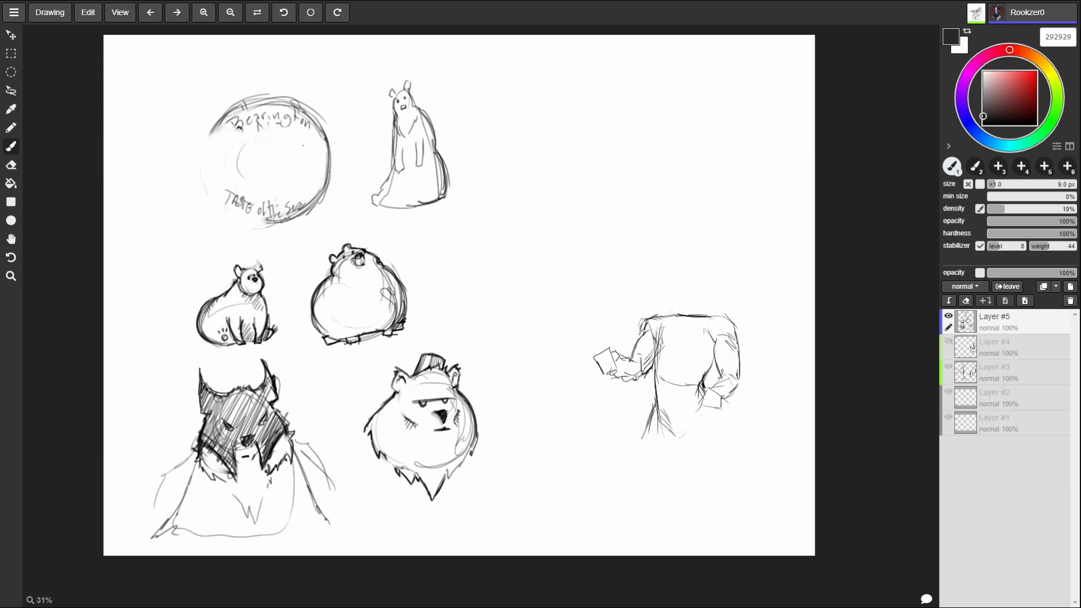
# - Sketch a curved leaping fish with an eye and a forked tail in the centre of the badge
pyautogui.moveTo(276, 138)
pyautogui.mouseDown()
pyautogui.moveTo(243, 151)
pyautogui.moveTo(248, 183)
pyautogui.mouseUp()
pyautogui.moveTo(276, 141)
pyautogui.mouseDown()
pyautogui.moveTo(247, 157)
pyautogui.moveTo(262, 183)
pyautogui.moveTo(298, 151)
pyautogui.moveTo(271, 161)
pyautogui.moveTo(262, 179)
pyautogui.moveTo(274, 191)
pyautogui.mouseUp()
pyautogui.moveTo(243, 151)
pyautogui.mouseDown()
pyautogui.moveTo(291, 143)
pyautogui.moveTo(300, 161)
pyautogui.moveTo(255, 150)
pyautogui.moveTo(271, 131)
pyautogui.moveTo(250, 159)
pyautogui.moveTo(263, 175)
pyautogui.mouseUp()
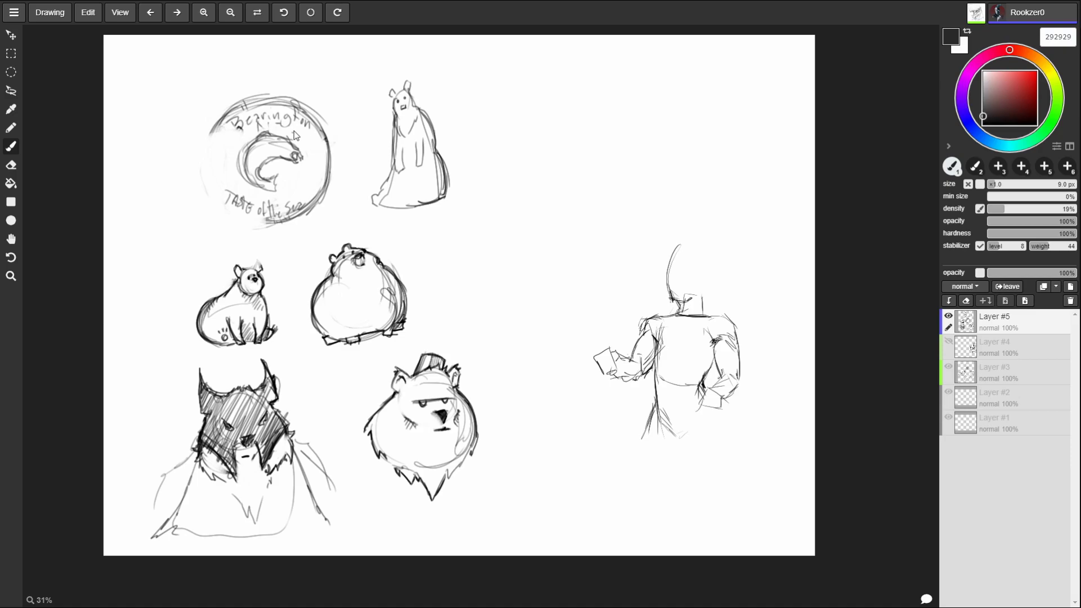
# - Rework the badge's curved fish with dark shading and an open mouth, and sketch a small bear beside it
pyautogui.moveTo(247, 159)
pyautogui.mouseDown()
pyautogui.moveTo(260, 175)
pyautogui.moveTo(255, 151)
pyautogui.moveTo(270, 166)
pyautogui.moveTo(294, 142)
pyautogui.moveTo(302, 184)
pyautogui.moveTo(304, 165)
pyautogui.moveTo(310, 178)
pyautogui.moveTo(297, 179)
pyautogui.moveTo(309, 183)
pyautogui.moveTo(286, 168)
pyautogui.moveTo(295, 161)
pyautogui.mouseUp()
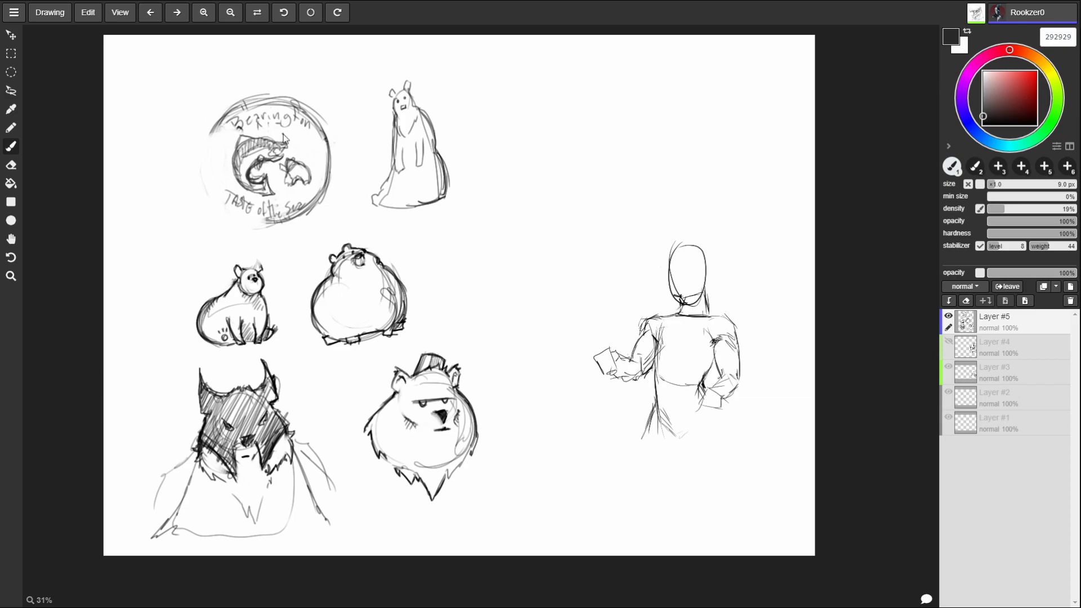
# - Sketch diagonal body lines and the first trailing end of a scarf below the hatted bear's head
pyautogui.moveTo(478, 448); pyautogui.dragTo(381, 549)
pyautogui.moveTo(437, 508)
pyautogui.mouseDown()
pyautogui.moveTo(476, 483)
pyautogui.moveTo(461, 545)
pyautogui.mouseUp()
pyautogui.moveTo(488, 485)
pyautogui.mouseDown()
pyautogui.moveTo(446, 552)
pyautogui.moveTo(456, 549)
pyautogui.mouseUp()
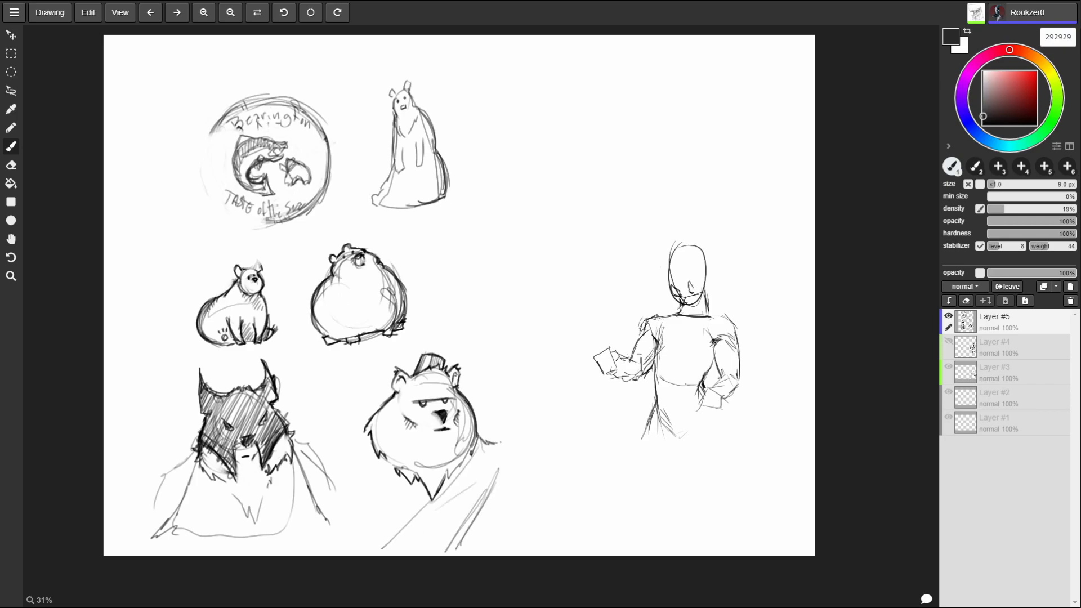
pyautogui.moveTo(504, 449); pyautogui.dragTo(466, 530)
pyautogui.moveTo(474, 459)
pyautogui.mouseDown()
pyautogui.moveTo(485, 466)
pyautogui.moveTo(474, 465)
pyautogui.moveTo(470, 485)
pyautogui.moveTo(504, 498)
pyautogui.moveTo(480, 492)
pyautogui.moveTo(468, 448)
pyautogui.moveTo(463, 478)
pyautogui.moveTo(475, 487)
pyautogui.mouseUp()
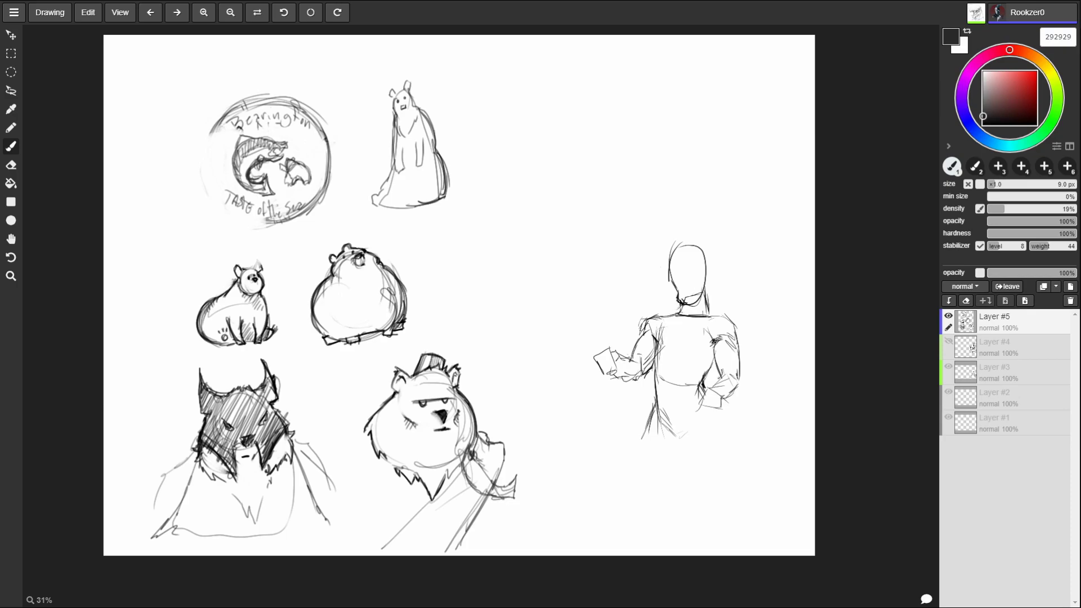
# - Add dark hatched stripes to the hatted bear's scarf and draw a second trailing end with a ragged tip
pyautogui.moveTo(478, 466)
pyautogui.mouseDown()
pyautogui.moveTo(466, 481)
pyautogui.moveTo(478, 497)
pyautogui.moveTo(461, 460)
pyautogui.mouseUp()
pyautogui.hotkey('ctrl', 'z')
pyautogui.moveTo(469, 453); pyautogui.dragTo(465, 469)
pyautogui.moveTo(477, 455)
pyautogui.mouseDown()
pyautogui.moveTo(467, 479)
pyautogui.moveTo(511, 495)
pyautogui.moveTo(460, 493)
pyautogui.moveTo(447, 515)
pyautogui.moveTo(463, 518)
pyautogui.mouseUp()
pyautogui.moveTo(463, 513)
pyautogui.mouseDown()
pyautogui.moveTo(452, 524)
pyautogui.moveTo(434, 480)
pyautogui.moveTo(494, 517)
pyautogui.mouseUp()
pyautogui.moveTo(458, 522); pyautogui.dragTo(501, 521)
pyautogui.moveTo(488, 519)
pyautogui.mouseDown()
pyautogui.moveTo(499, 513)
pyautogui.moveTo(500, 523)
pyautogui.mouseUp()
pyautogui.moveTo(502, 522)
pyautogui.mouseDown()
pyautogui.moveTo(478, 526)
pyautogui.moveTo(435, 475)
pyautogui.moveTo(444, 512)
pyautogui.moveTo(434, 476)
pyautogui.mouseUp()
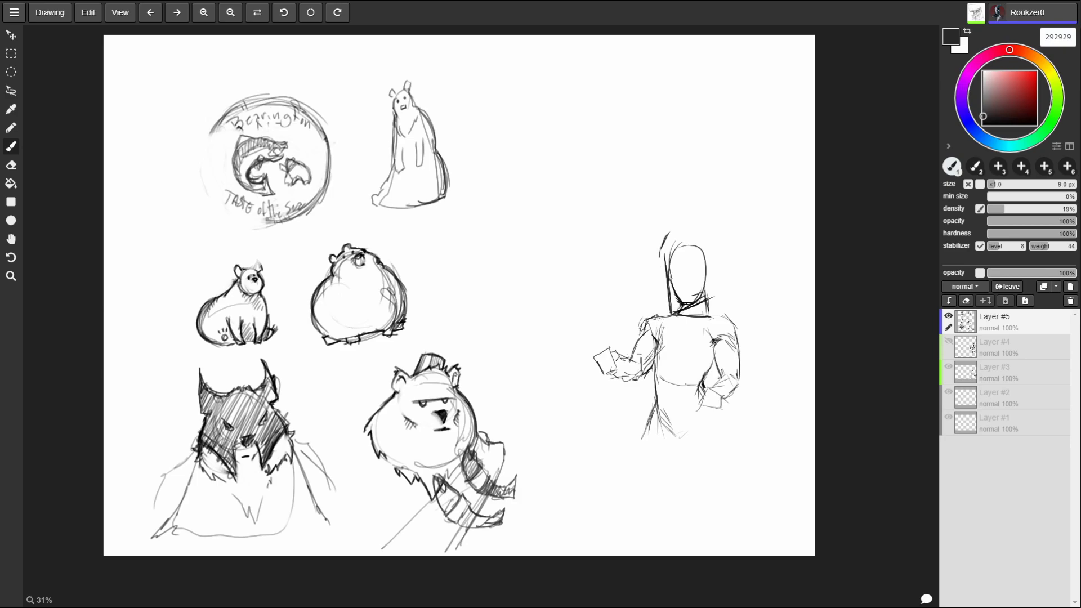
# - Outline a pointed helmet on the standing figure and hatch the dark stripe on the scarf's lower end
pyautogui.moveTo(661, 242)
pyautogui.mouseDown()
pyautogui.moveTo(685, 230)
pyautogui.moveTo(699, 255)
pyautogui.mouseUp()
pyautogui.moveTo(449, 487)
pyautogui.mouseDown()
pyautogui.moveTo(442, 509)
pyautogui.moveTo(466, 526)
pyautogui.mouseUp()
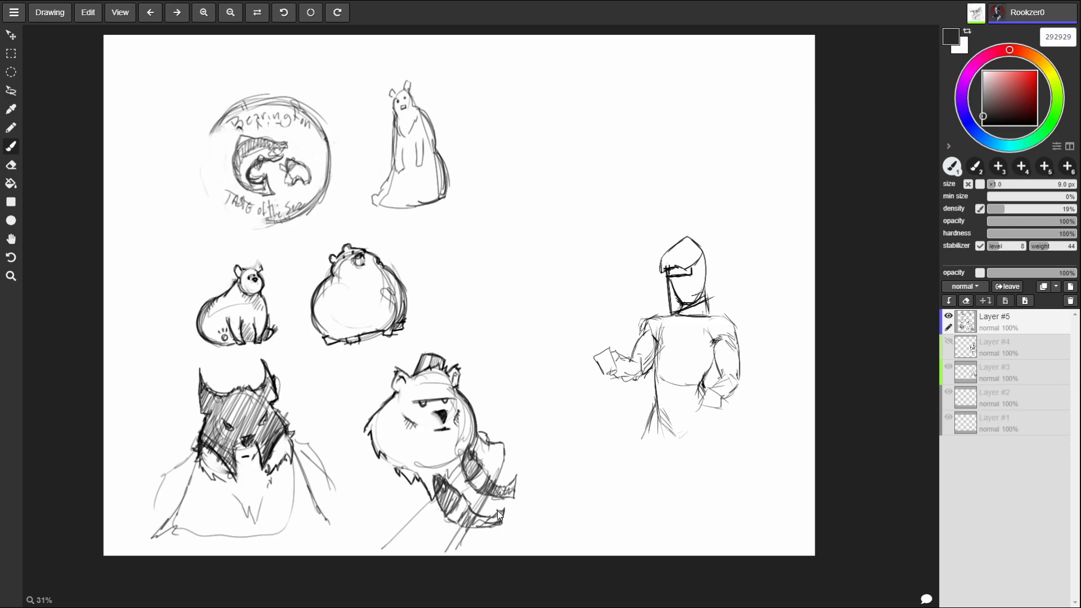
pyautogui.hotkey('ctrl', 'z')
pyautogui.hotkey('ctrl', 'z')
pyautogui.hotkey('ctrl', 'z')
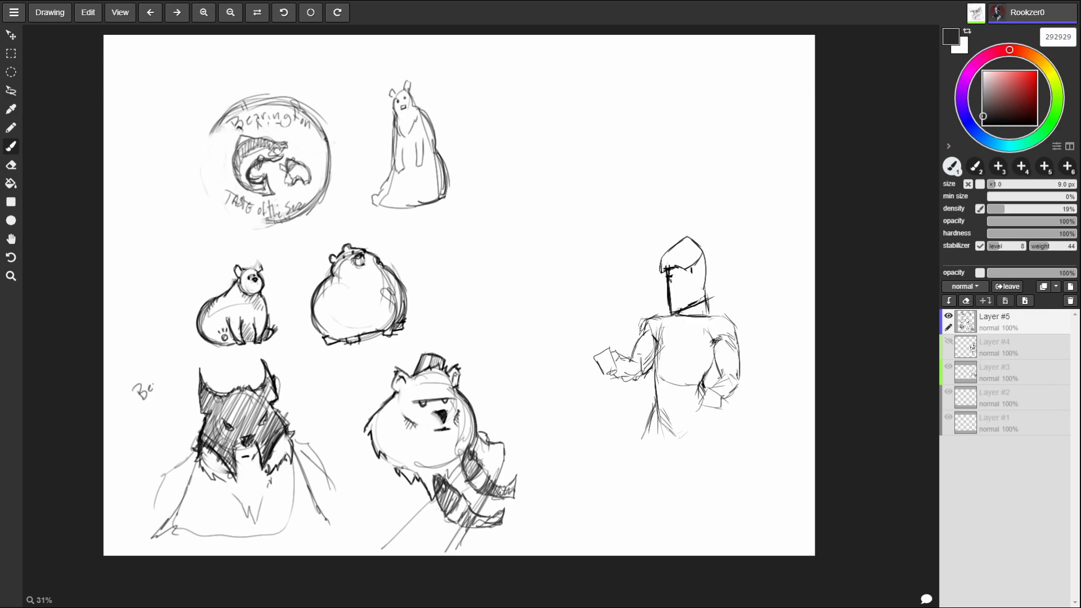
# - Letter and underline "Bearman" beside the horned beast head, and add a curved side piece to the standing figure's helmet
pyautogui.moveTo(159, 383)
pyautogui.mouseDown()
pyautogui.moveTo(164, 368)
pyautogui.moveTo(188, 367)
pyautogui.mouseUp()
pyautogui.moveTo(142, 406); pyautogui.dragTo(197, 363)
pyautogui.moveTo(711, 254); pyautogui.dragTo(739, 284)
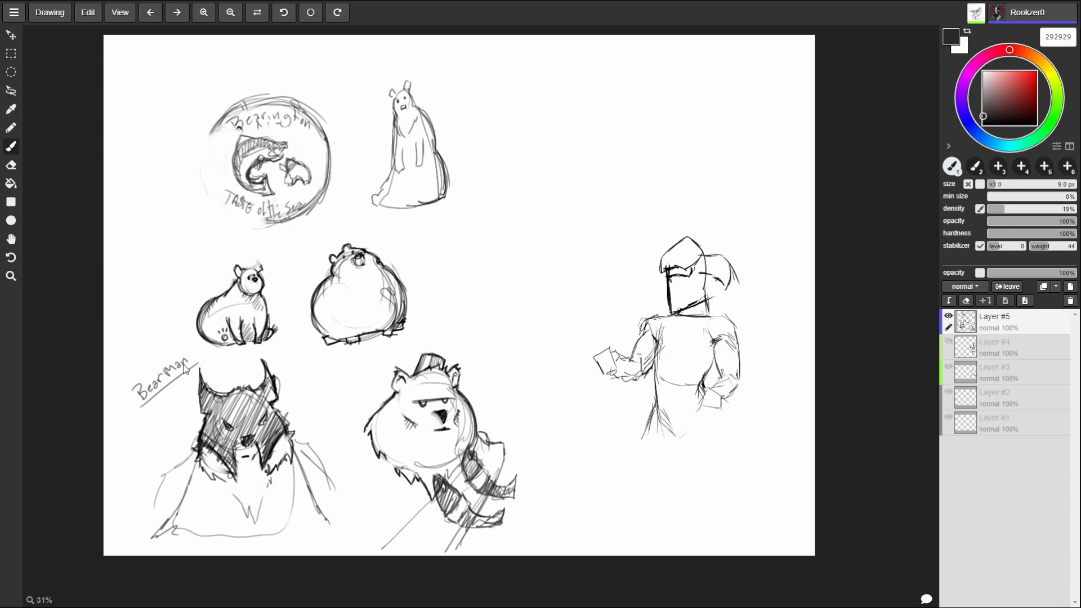
# - Complete the open side of the badge's circular border with long sketchy curves
pyautogui.moveTo(223, 116)
pyautogui.mouseDown()
pyautogui.moveTo(214, 187)
pyautogui.moveTo(281, 224)
pyautogui.mouseUp()
pyautogui.moveTo(216, 121)
pyautogui.mouseDown()
pyautogui.moveTo(208, 152)
pyautogui.moveTo(286, 220)
pyautogui.moveTo(296, 213)
pyautogui.moveTo(212, 145)
pyautogui.moveTo(317, 220)
pyautogui.mouseUp()
pyautogui.hotkey('ctrl', 'z')
pyautogui.hotkey('ctrl', 'y')
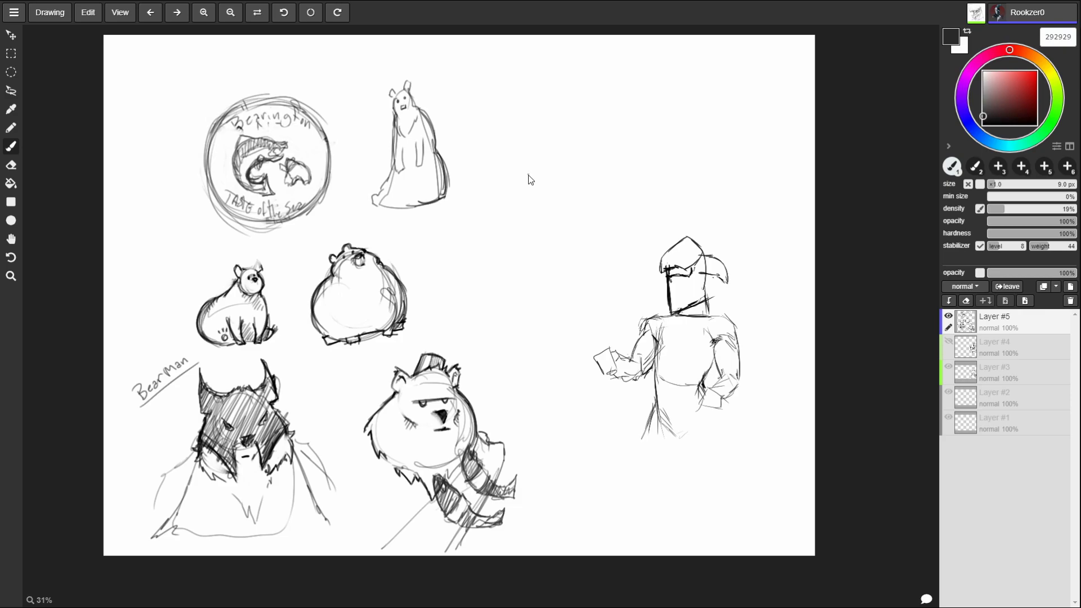
# - Undo the helmeted head sketched on the standing figure
pyautogui.hotkey('ctrl', 'z')
pyautogui.hotkey('ctrl', 'z')
pyautogui.hotkey('ctrl', 'z')
pyautogui.hotkey('ctrl', 'z')
pyautogui.hotkey('ctrl', 'z')
pyautogui.hotkey('ctrl', 'z')
pyautogui.hotkey('ctrl', 'z')
pyautogui.hotkey('ctrl', 'z')
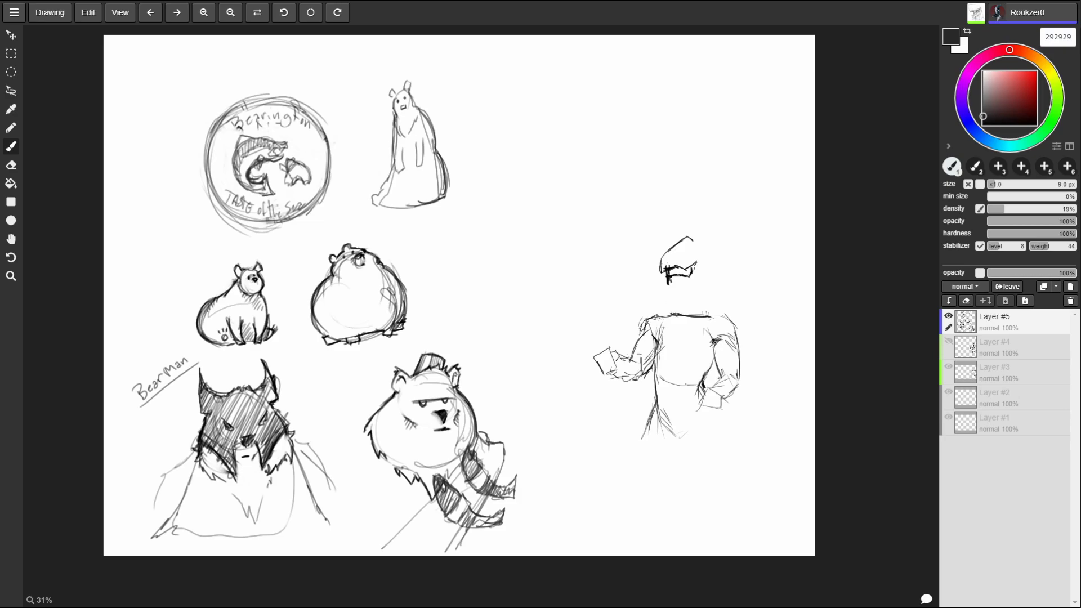
# - Step back and forth through the standing figure's head strokes, and restore a head with a rounded helmet and side flaps
pyautogui.hotkey('ctrl', 'z')
pyautogui.hotkey('ctrl', 'z')
pyautogui.hotkey('ctrl', 'y')
pyautogui.hotkey('ctrl', 'y')
pyautogui.hotkey('ctrl', 'z')
pyautogui.hotkey('ctrl', 'z')
pyautogui.hotkey('ctrl', 'y')
pyautogui.hotkey('ctrl', 'y')
pyautogui.hotkey('ctrl', 'z')
pyautogui.hotkey('ctrl', 'z')
pyautogui.hotkey('ctrl', 'y')
pyautogui.hotkey('ctrl', 'y')
pyautogui.hotkey('ctrl', 'y')
pyautogui.hotkey('ctrl', 'y')
pyautogui.hotkey('ctrl', 'y')
pyautogui.hotkey('ctrl', 'y')
pyautogui.hotkey('ctrl', 'y')
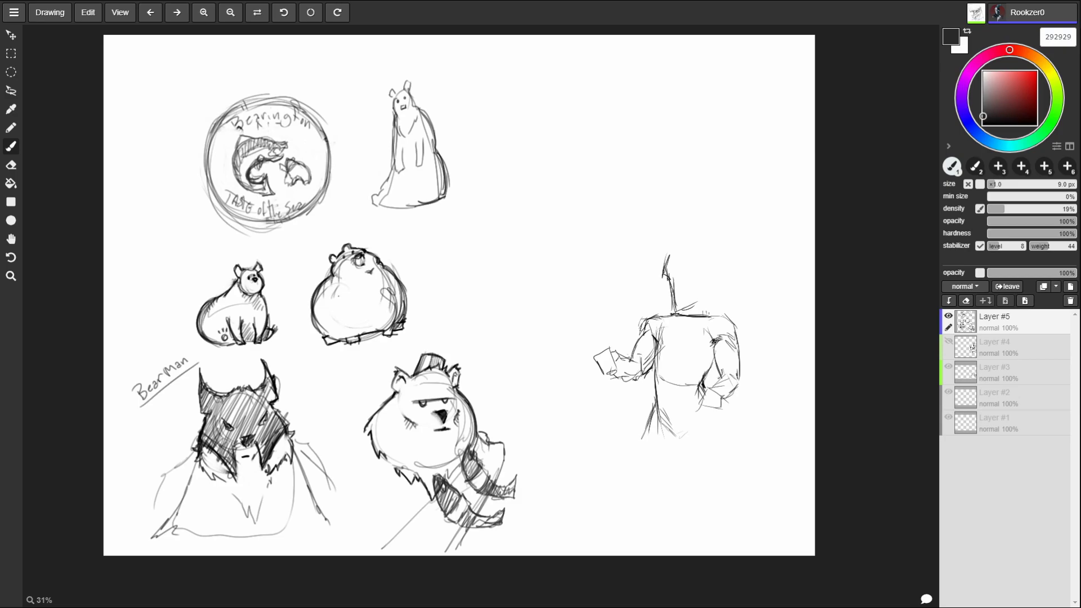
pyautogui.hotkey('ctrl', 'y')
pyautogui.hotkey('ctrl', 'y')
pyautogui.hotkey('ctrl', 'y')
pyautogui.hotkey('ctrl', 'y')
pyautogui.hotkey('ctrl', 'y')
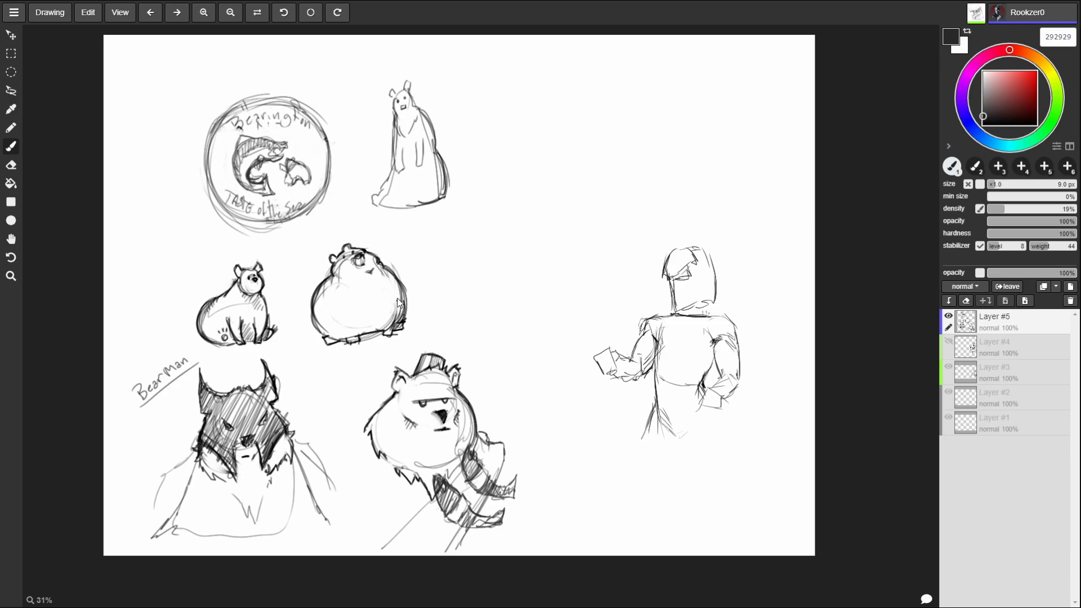
pyautogui.hotkey('ctrl', 'y')
pyautogui.hotkey('ctrl', 'y')
# - Sketch a new bear head with a round guide circle, an ear and a pointed jaw, below the tall standing bear
pyautogui.moveTo(488, 219)
pyautogui.mouseDown()
pyautogui.moveTo(476, 217)
pyautogui.moveTo(520, 252)
pyautogui.mouseUp()
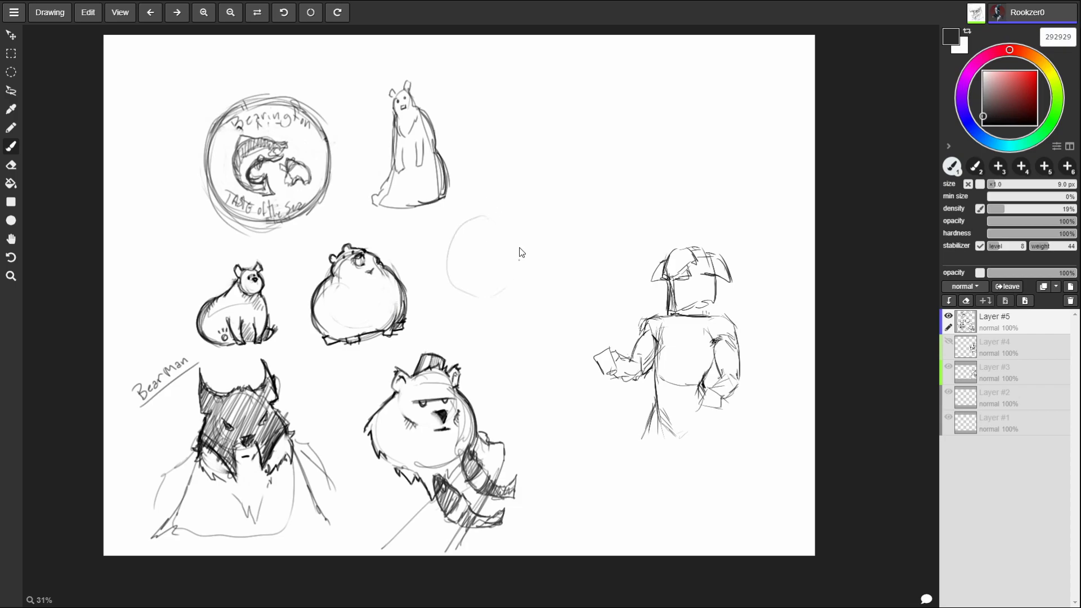
pyautogui.moveTo(506, 216); pyautogui.dragTo(485, 297)
pyautogui.moveTo(469, 216)
pyautogui.mouseDown()
pyautogui.moveTo(445, 279)
pyautogui.moveTo(461, 318)
pyautogui.moveTo(549, 280)
pyautogui.moveTo(505, 213)
pyautogui.moveTo(532, 203)
pyautogui.mouseUp()
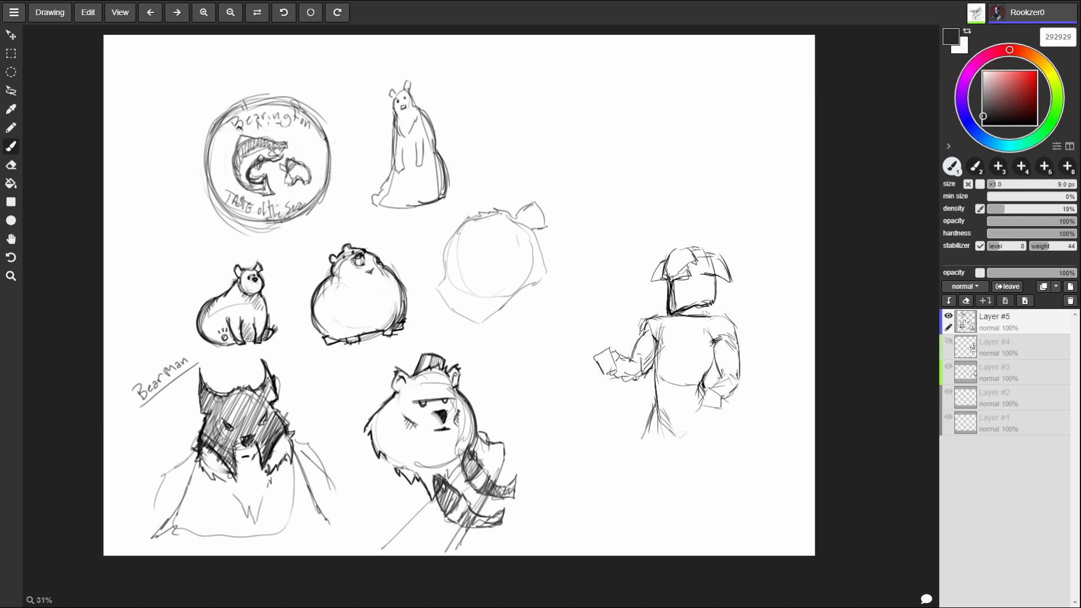
# - Draw a helmet on the new bear head with an angular eye guard, a curved brim and two tall horns
pyautogui.moveTo(456, 223)
pyautogui.mouseDown()
pyautogui.moveTo(473, 196)
pyautogui.moveTo(442, 253)
pyautogui.moveTo(476, 279)
pyautogui.moveTo(513, 261)
pyautogui.moveTo(477, 253)
pyautogui.moveTo(515, 250)
pyautogui.moveTo(451, 269)
pyautogui.moveTo(483, 272)
pyautogui.moveTo(508, 254)
pyautogui.moveTo(473, 277)
pyautogui.moveTo(511, 264)
pyautogui.mouseUp()
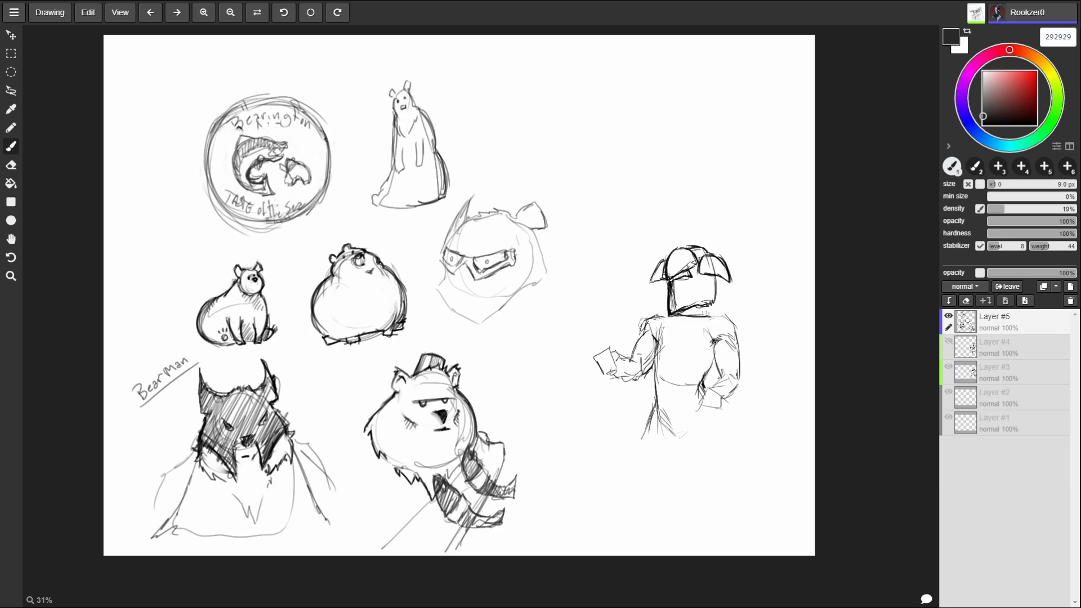
pyautogui.moveTo(448, 256); pyautogui.dragTo(532, 238)
pyautogui.hotkey('ctrl', 'z')
pyautogui.hotkey('ctrl', 'y')
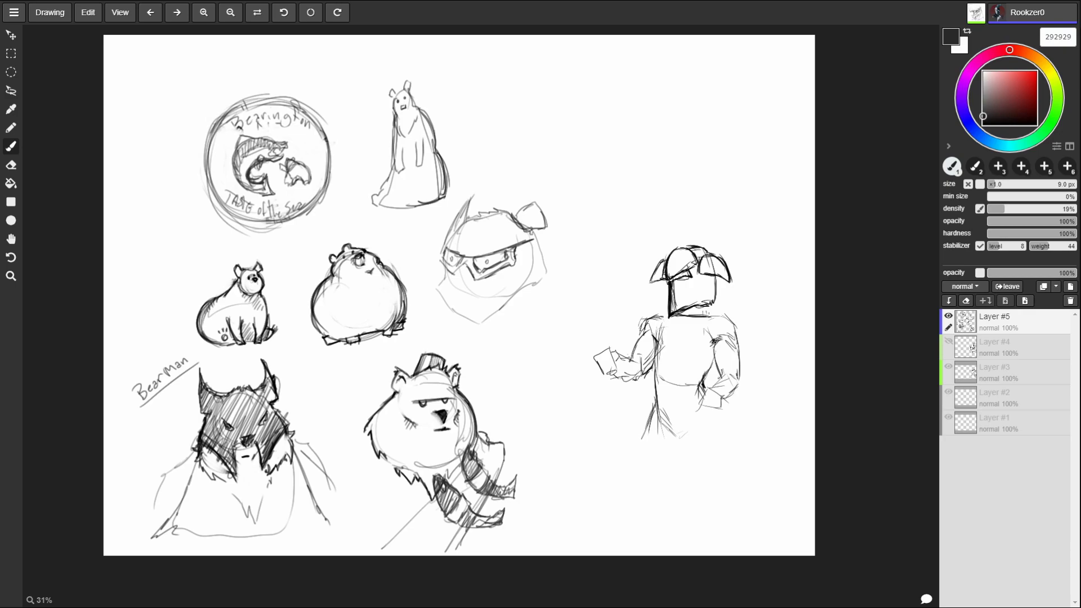
pyautogui.moveTo(449, 236)
pyautogui.mouseDown()
pyautogui.moveTo(492, 202)
pyautogui.moveTo(517, 209)
pyautogui.moveTo(472, 215)
pyautogui.moveTo(485, 160)
pyautogui.moveTo(455, 212)
pyautogui.moveTo(485, 153)
pyautogui.moveTo(470, 207)
pyautogui.moveTo(523, 194)
pyautogui.moveTo(511, 151)
pyautogui.moveTo(541, 207)
pyautogui.moveTo(519, 222)
pyautogui.moveTo(541, 201)
pyautogui.moveTo(514, 154)
pyautogui.moveTo(519, 207)
pyautogui.mouseUp()
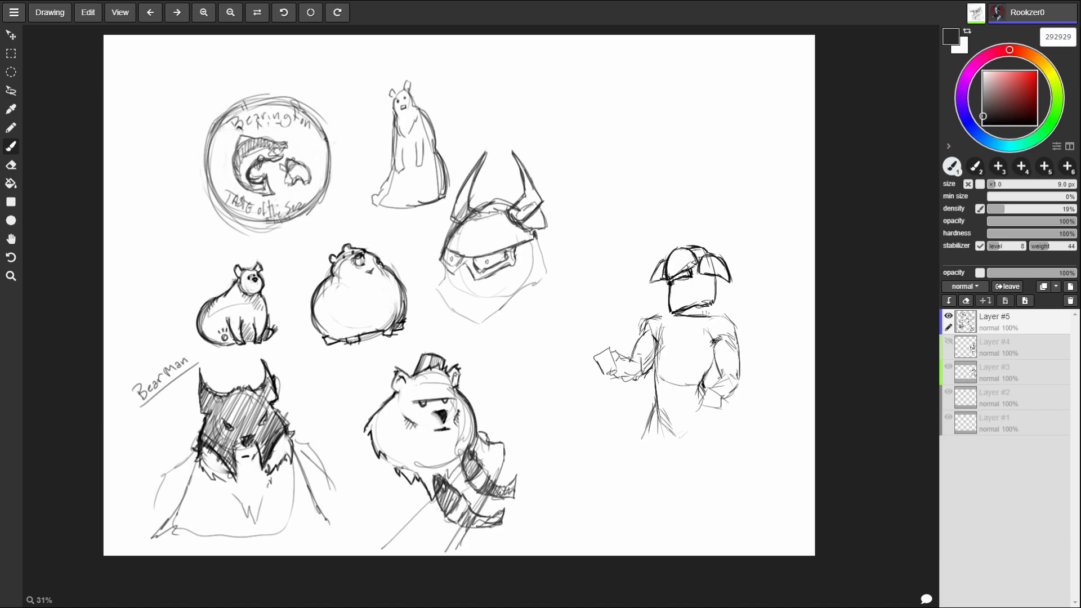
# - Undo the standing figure's helmeted head and redraw it as a plain elongated block with a vertical face line
pyautogui.hotkey('ctrl', 'z')
pyautogui.hotkey('ctrl', 'z')
pyautogui.hotkey('ctrl', 'z')
pyautogui.hotkey('ctrl', 'z')
pyautogui.hotkey('ctrl', 'z')
pyautogui.hotkey('ctrl', 'z')
pyautogui.hotkey('ctrl', 'z')
pyautogui.hotkey('ctrl', 'z')
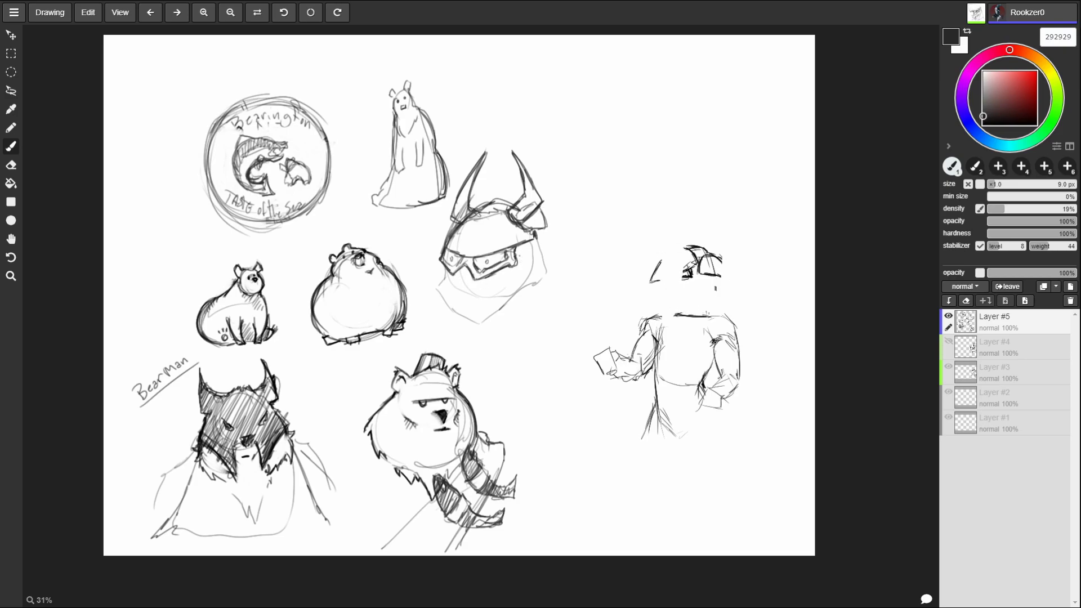
pyautogui.hotkey('ctrl', 'z')
pyautogui.hotkey('ctrl', 'z')
pyautogui.hotkey('ctrl', 'z')
pyautogui.hotkey('ctrl', 'z')
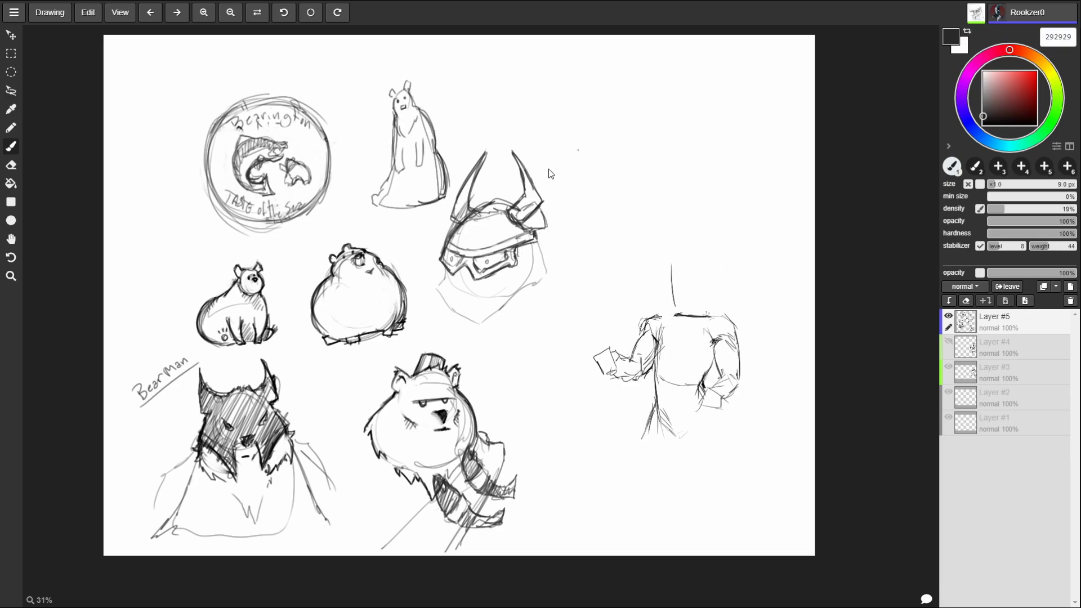
pyautogui.moveTo(674, 297)
pyautogui.mouseDown()
pyautogui.moveTo(670, 256)
pyautogui.moveTo(705, 282)
pyautogui.moveTo(704, 307)
pyautogui.moveTo(677, 310)
pyautogui.mouseUp()
pyautogui.moveTo(678, 249); pyautogui.dragTo(685, 307)
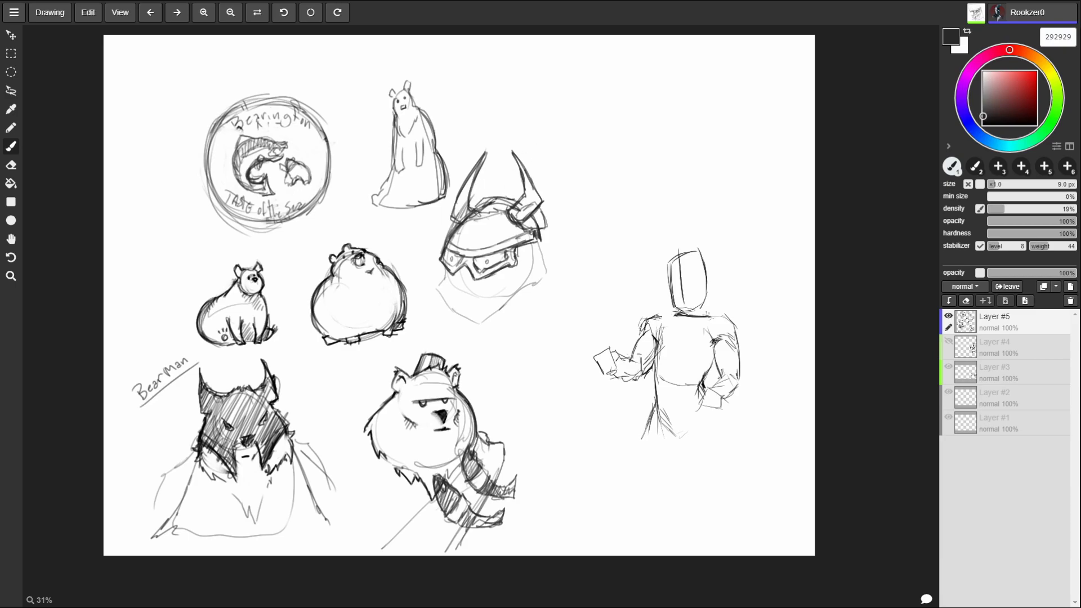
# - Clean up the horned helmet's dome outline and redefine the far horn with a thicker base
pyautogui.moveTo(460, 222)
pyautogui.mouseDown()
pyautogui.moveTo(487, 199)
pyautogui.moveTo(458, 240)
pyautogui.mouseUp()
pyautogui.moveTo(491, 206); pyautogui.dragTo(505, 207)
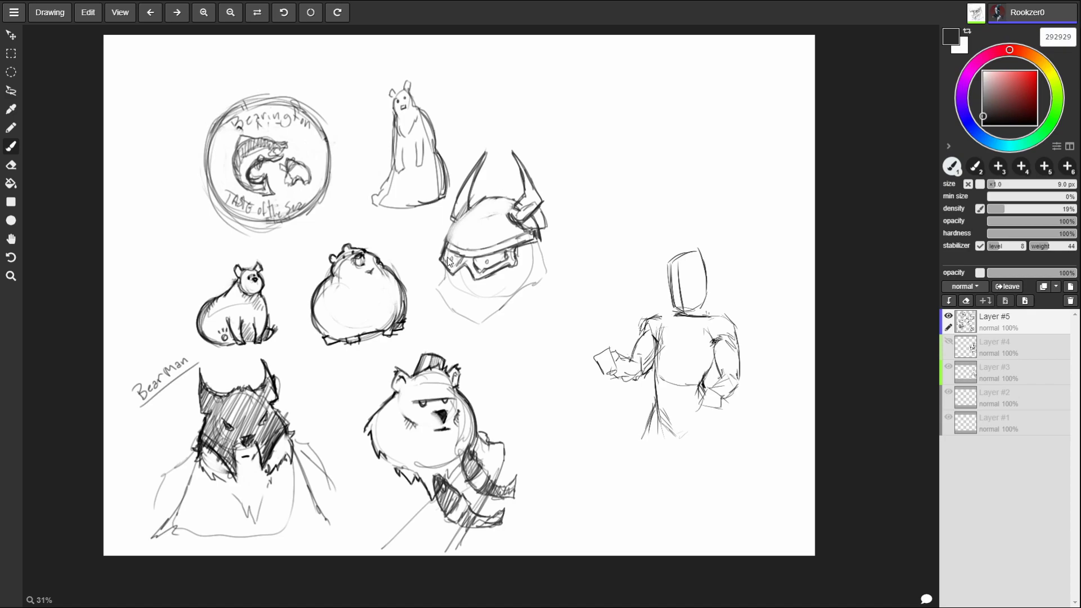
pyautogui.moveTo(448, 230)
pyautogui.mouseDown()
pyautogui.moveTo(477, 202)
pyautogui.moveTo(449, 233)
pyautogui.mouseUp()
pyautogui.moveTo(510, 212)
pyautogui.mouseDown()
pyautogui.moveTo(550, 223)
pyautogui.moveTo(519, 227)
pyautogui.moveTo(521, 204)
pyautogui.mouseUp()
pyautogui.moveTo(512, 153); pyautogui.dragTo(543, 206)
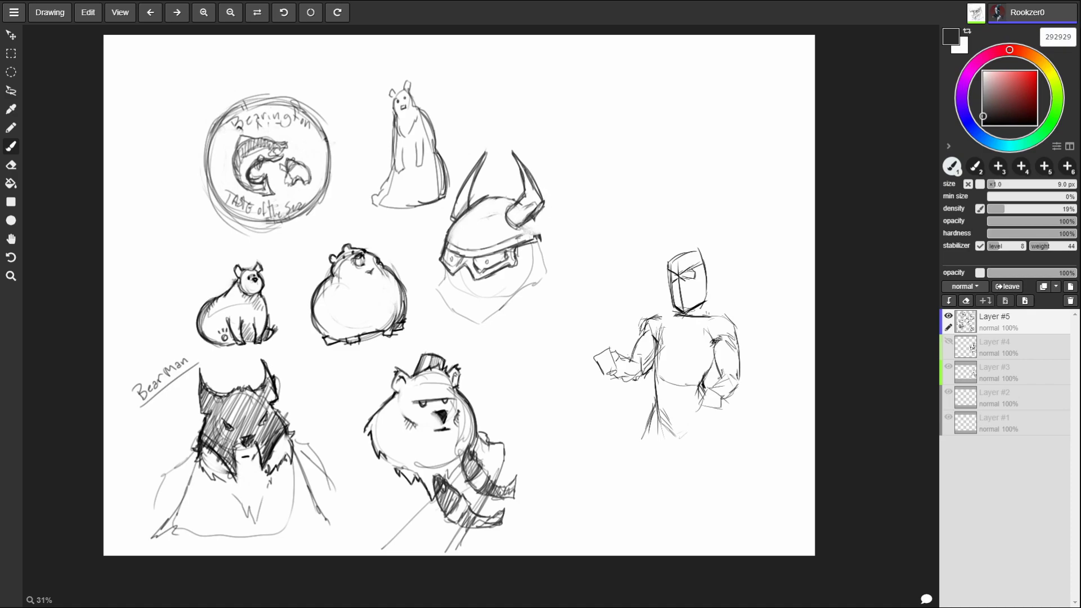
# - Rework the helmet's far horn into a smooth upward curve with a wide base, and redraw the ear behind it
pyautogui.hotkey('ctrl', 'z')
pyautogui.hotkey('ctrl', 'z')
pyautogui.hotkey('ctrl', 'z')
pyautogui.hotkey('ctrl', 'z')
pyautogui.moveTo(515, 208)
pyautogui.mouseDown()
pyautogui.moveTo(527, 186)
pyautogui.moveTo(546, 208)
pyautogui.moveTo(529, 222)
pyautogui.mouseUp()
pyautogui.moveTo(529, 176)
pyautogui.mouseDown()
pyautogui.moveTo(508, 212)
pyautogui.moveTo(530, 203)
pyautogui.moveTo(524, 158)
pyautogui.moveTo(541, 194)
pyautogui.moveTo(534, 211)
pyautogui.moveTo(513, 182)
pyautogui.mouseUp()
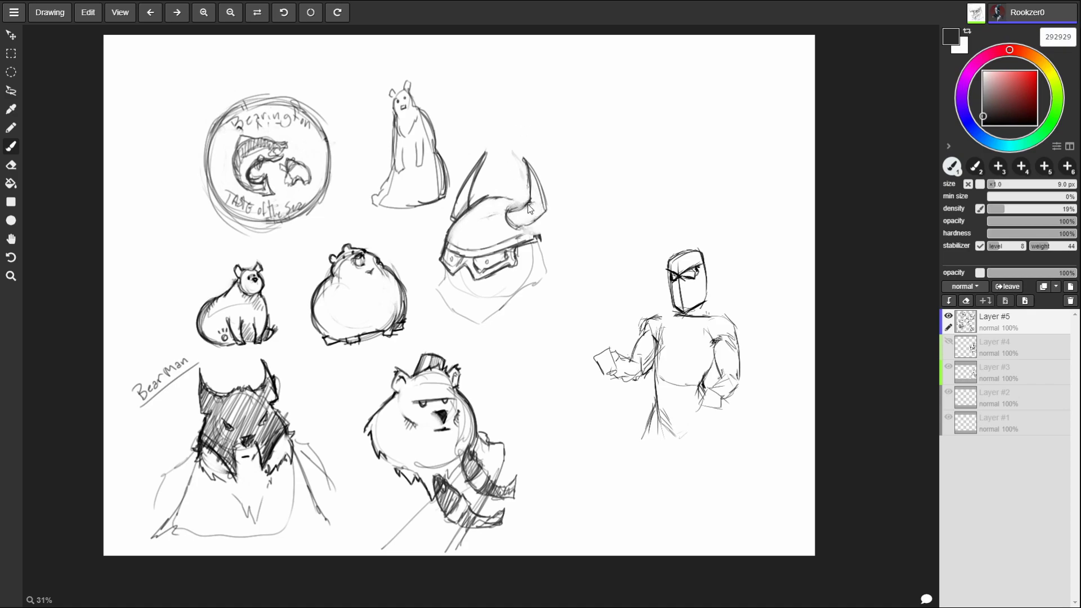
pyautogui.hotkey('ctrl', 'y')
pyautogui.hotkey('ctrl', 'y')
pyautogui.hotkey('ctrl', 'y')
pyautogui.hotkey('ctrl', 'y')
pyautogui.hotkey('ctrl', 'y')
pyautogui.hotkey('ctrl', 'y')
pyautogui.hotkey('ctrl', 'y')
pyautogui.moveTo(497, 198); pyautogui.dragTo(538, 231)
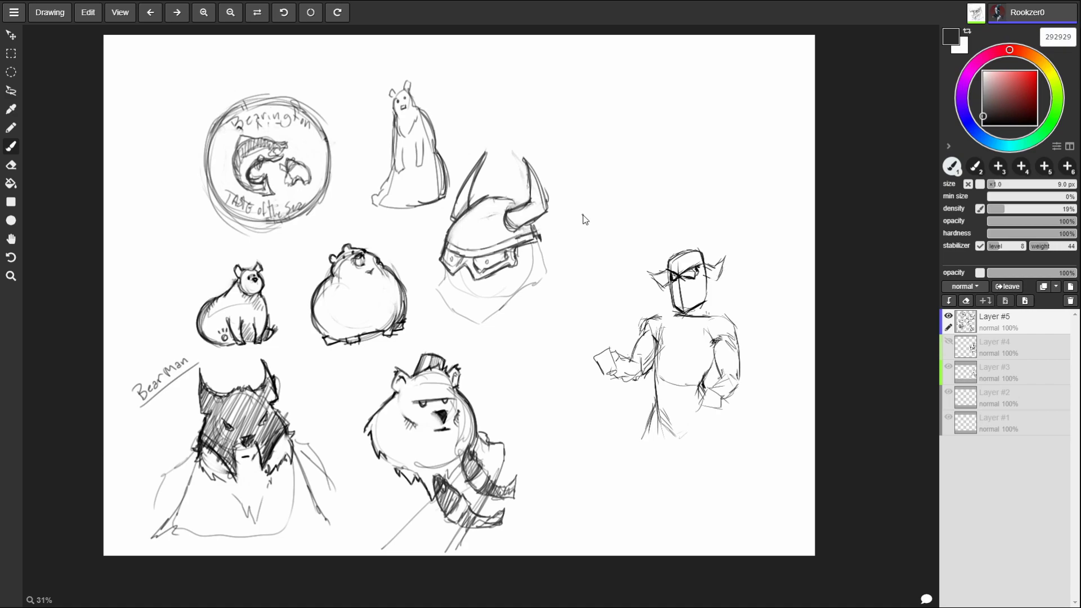
# - Add a dark nose beneath the horned bear's eye guard and extend fur outlines along both cheeks
pyautogui.moveTo(454, 279)
pyautogui.mouseDown()
pyautogui.moveTo(460, 291)
pyautogui.moveTo(468, 279)
pyautogui.moveTo(462, 290)
pyautogui.mouseUp()
pyautogui.moveTo(541, 247); pyautogui.dragTo(554, 295)
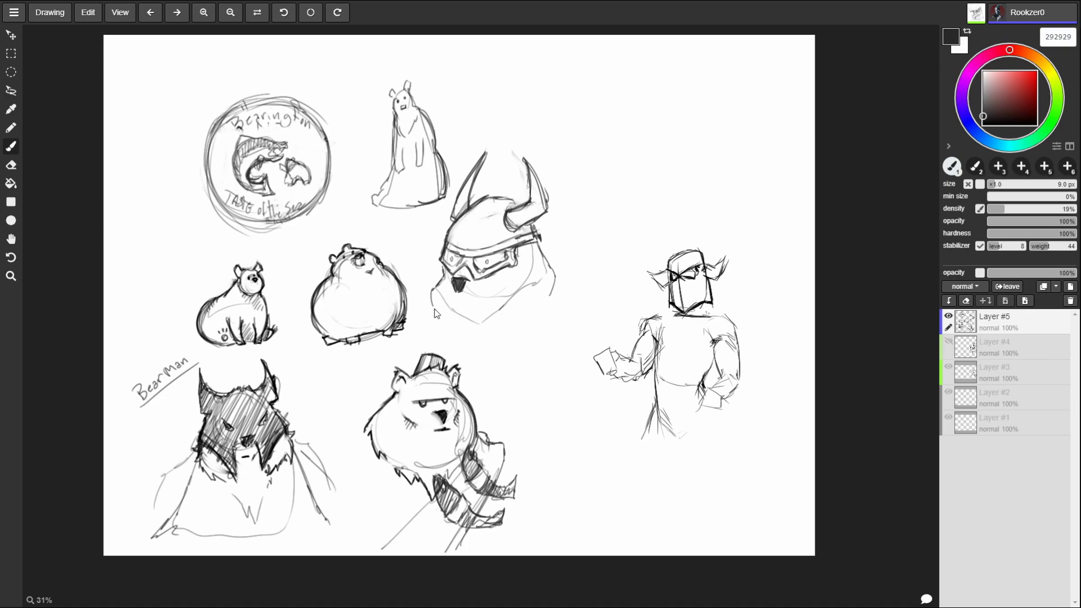
pyautogui.moveTo(437, 291); pyautogui.dragTo(436, 318)
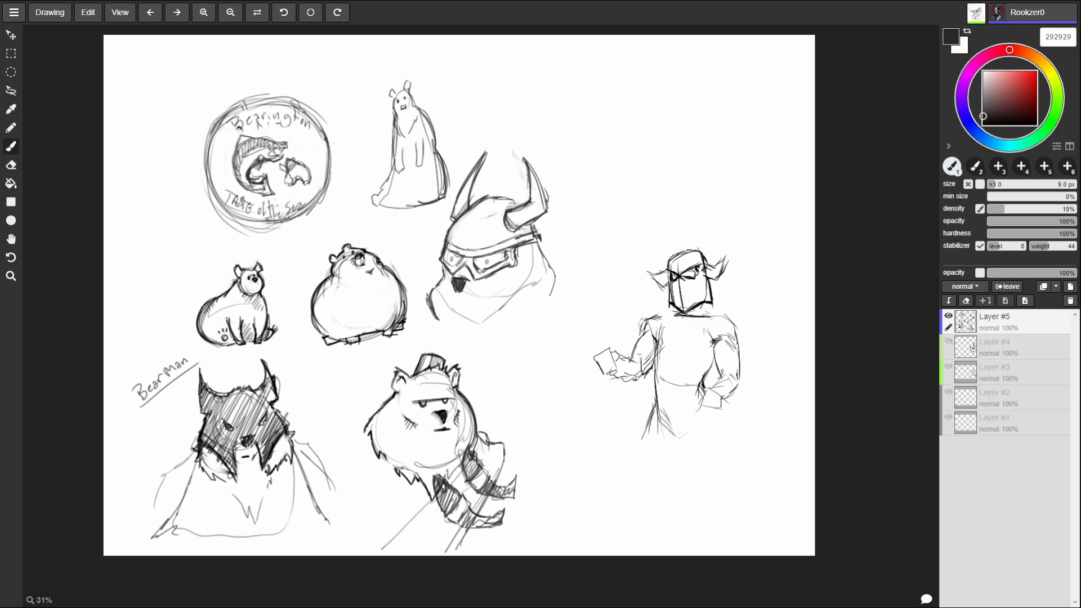
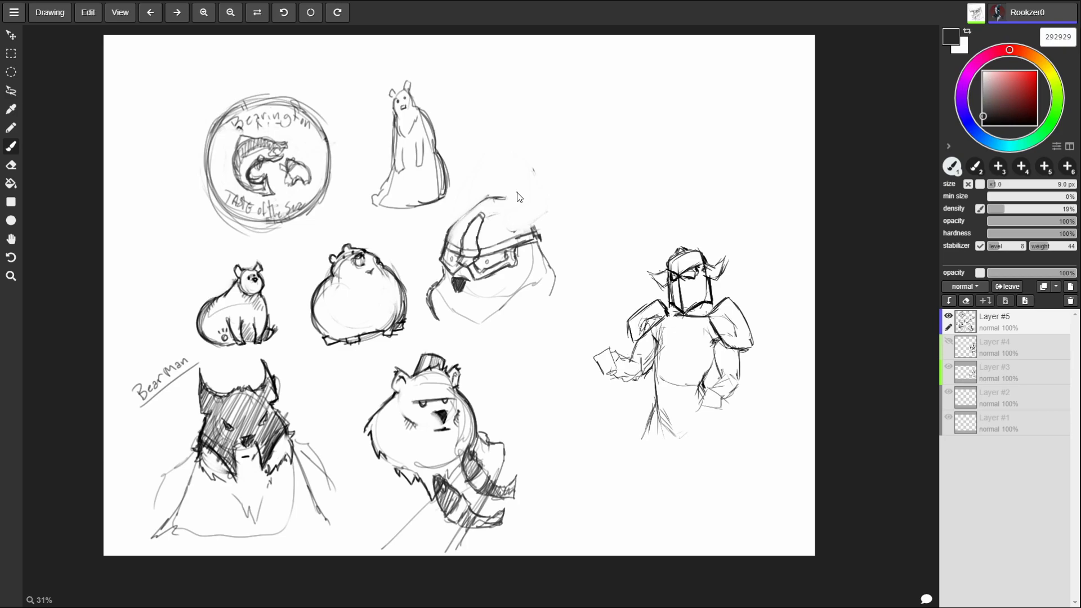
# - Draw large ribbed-helmet horns that curve outward and down on both sides of the horned bear's head
pyautogui.moveTo(516, 214)
pyautogui.mouseDown()
pyautogui.moveTo(527, 200)
pyautogui.moveTo(564, 216)
pyautogui.mouseUp()
pyautogui.moveTo(524, 226)
pyautogui.mouseDown()
pyautogui.moveTo(554, 241)
pyautogui.moveTo(556, 282)
pyautogui.moveTo(564, 216)
pyautogui.moveTo(556, 275)
pyautogui.moveTo(518, 212)
pyautogui.moveTo(526, 200)
pyautogui.moveTo(486, 197)
pyautogui.moveTo(468, 221)
pyautogui.moveTo(493, 189)
pyautogui.mouseUp()
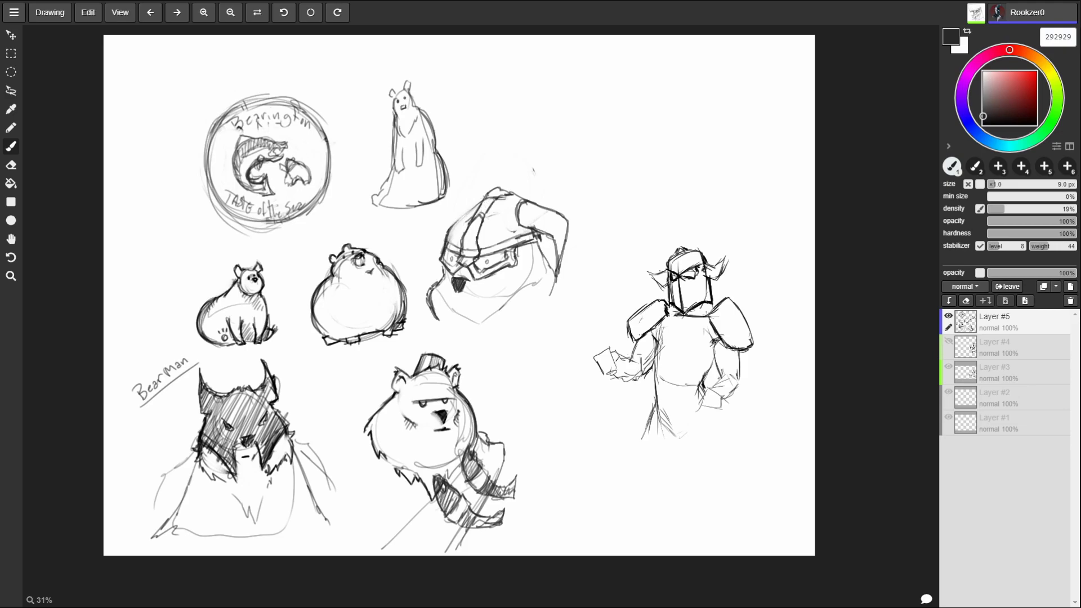
pyautogui.moveTo(457, 212)
pyautogui.mouseDown()
pyautogui.moveTo(421, 259)
pyautogui.moveTo(425, 285)
pyautogui.mouseUp()
pyautogui.moveTo(421, 245)
pyautogui.mouseDown()
pyautogui.moveTo(424, 282)
pyautogui.moveTo(442, 240)
pyautogui.moveTo(424, 281)
pyautogui.moveTo(421, 248)
pyautogui.moveTo(466, 200)
pyautogui.mouseUp()
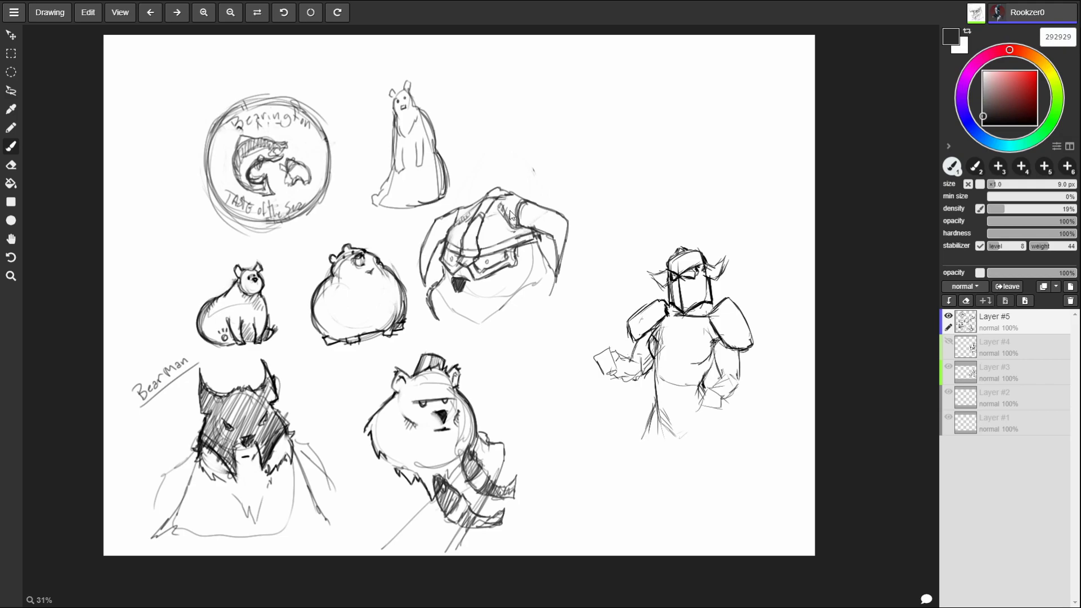
# - Add curved ridge lines across both of the bear helmet's large horns
pyautogui.moveTo(526, 200); pyautogui.dragTo(526, 227)
pyautogui.moveTo(533, 203)
pyautogui.mouseDown()
pyautogui.moveTo(535, 231)
pyautogui.moveTo(548, 235)
pyautogui.mouseUp()
pyautogui.moveTo(554, 218); pyautogui.dragTo(564, 246)
pyautogui.moveTo(444, 217)
pyautogui.mouseDown()
pyautogui.moveTo(452, 231)
pyautogui.moveTo(442, 246)
pyautogui.mouseUp()
pyautogui.moveTo(427, 240)
pyautogui.mouseDown()
pyautogui.moveTo(438, 249)
pyautogui.moveTo(423, 261)
pyautogui.mouseUp()
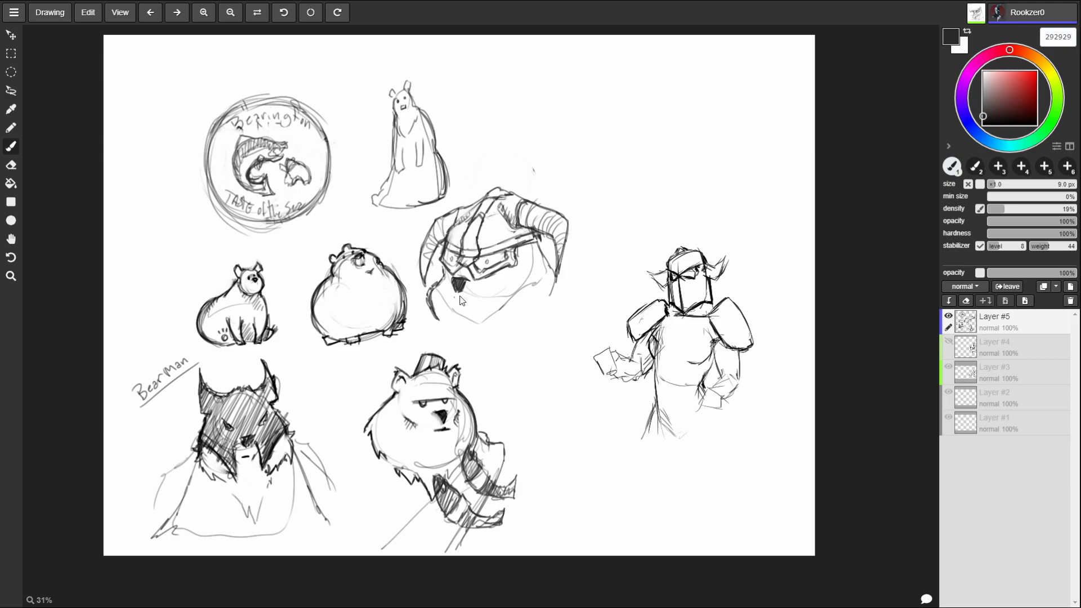
# - Widen the horned bear's dark nose above a small toothed mouth, and outline its shaggy neck fur down to a point
pyautogui.moveTo(464, 287)
pyautogui.mouseDown()
pyautogui.moveTo(449, 294)
pyautogui.moveTo(470, 294)
pyautogui.mouseUp()
pyautogui.moveTo(446, 314); pyautogui.dragTo(453, 316)
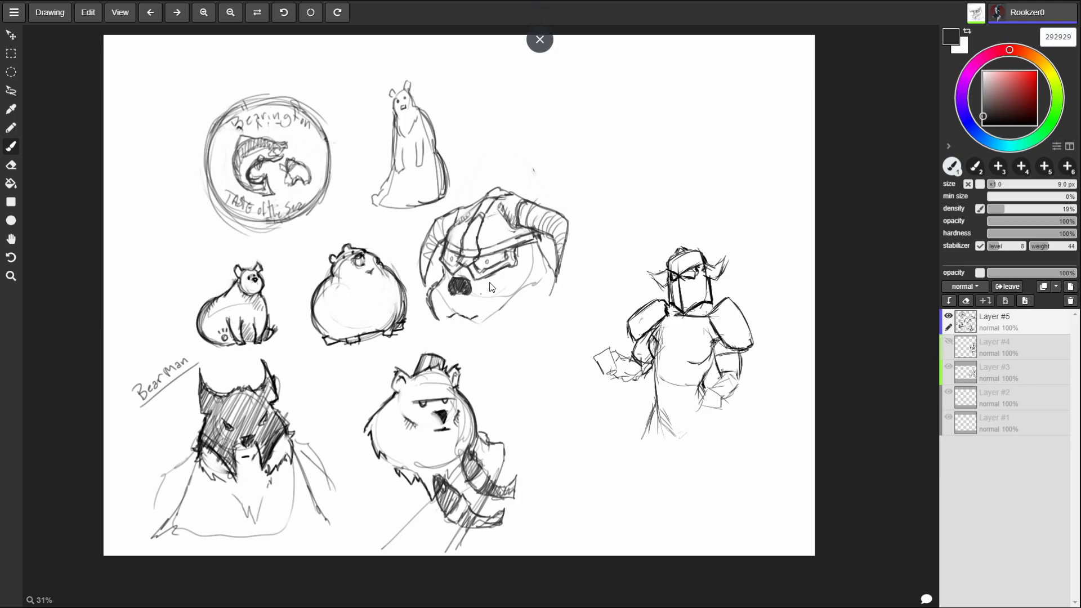
pyautogui.moveTo(431, 326)
pyautogui.mouseDown()
pyautogui.moveTo(475, 382)
pyautogui.moveTo(497, 379)
pyautogui.moveTo(564, 313)
pyautogui.moveTo(553, 260)
pyautogui.moveTo(581, 294)
pyautogui.moveTo(576, 322)
pyautogui.moveTo(496, 378)
pyautogui.moveTo(483, 402)
pyautogui.moveTo(469, 373)
pyautogui.moveTo(464, 386)
pyautogui.moveTo(471, 371)
pyautogui.moveTo(484, 401)
pyautogui.mouseUp()
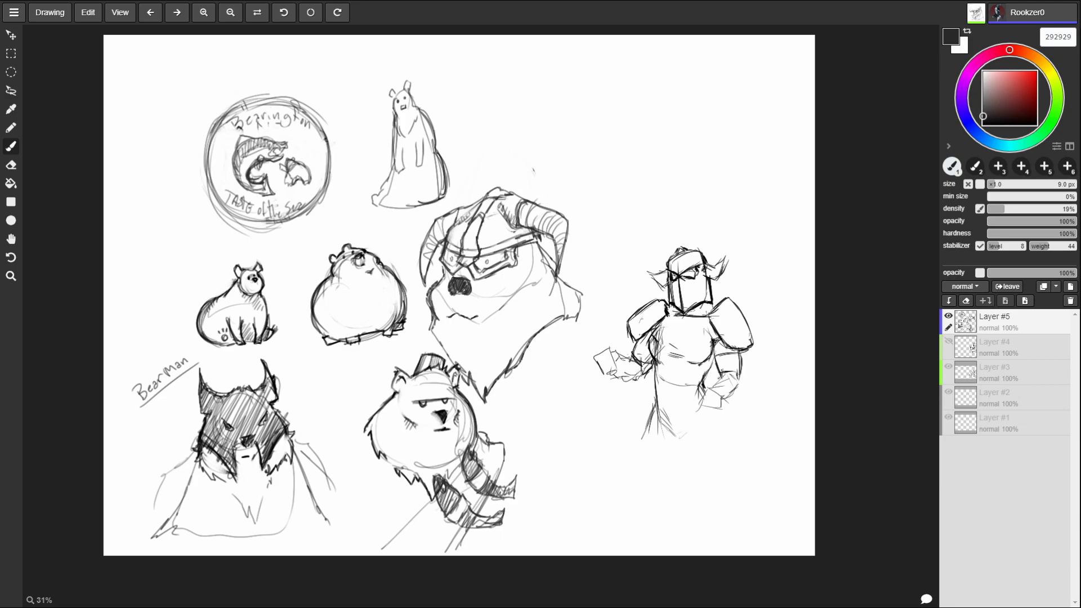
pyautogui.hotkey('ctrl', 'z')
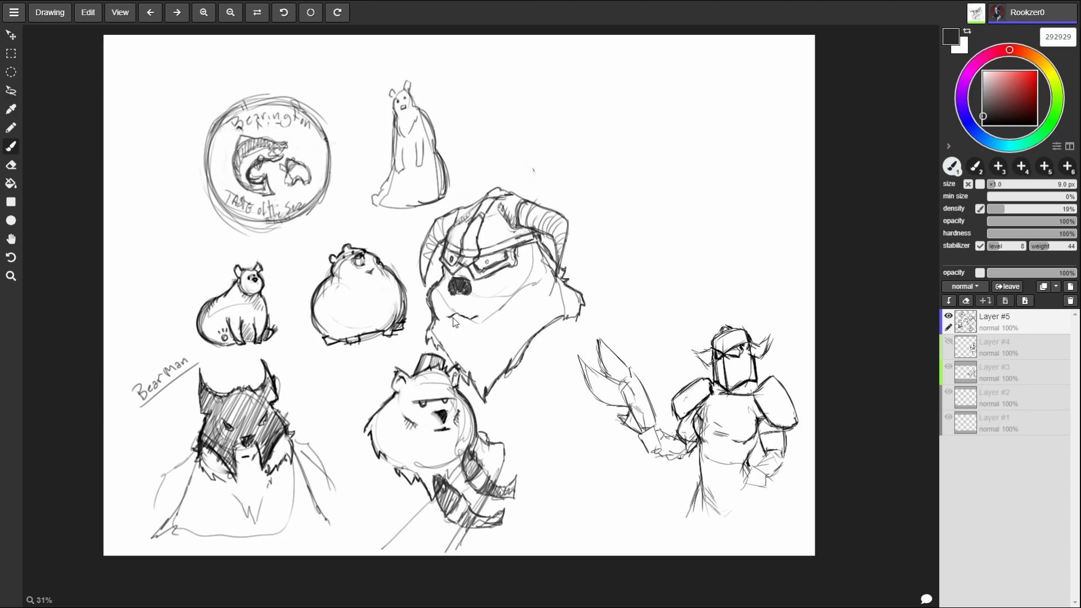
pyautogui.moveTo(465, 317); pyautogui.dragTo(454, 320)
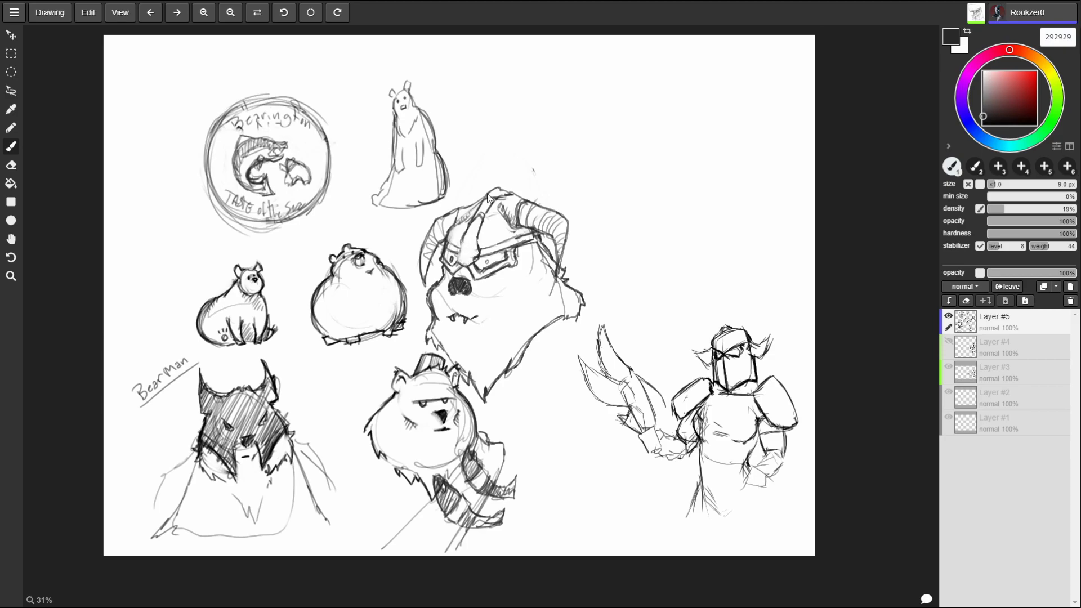
# - Undo and redraw the upper prong of the standing figure's blade, and add shading strokes to the bear's helmet
pyautogui.hotkey('ctrl', 'z')
pyautogui.hotkey('ctrl', 'z')
pyautogui.hotkey('ctrl', 'z')
pyautogui.hotkey('ctrl', 'z')
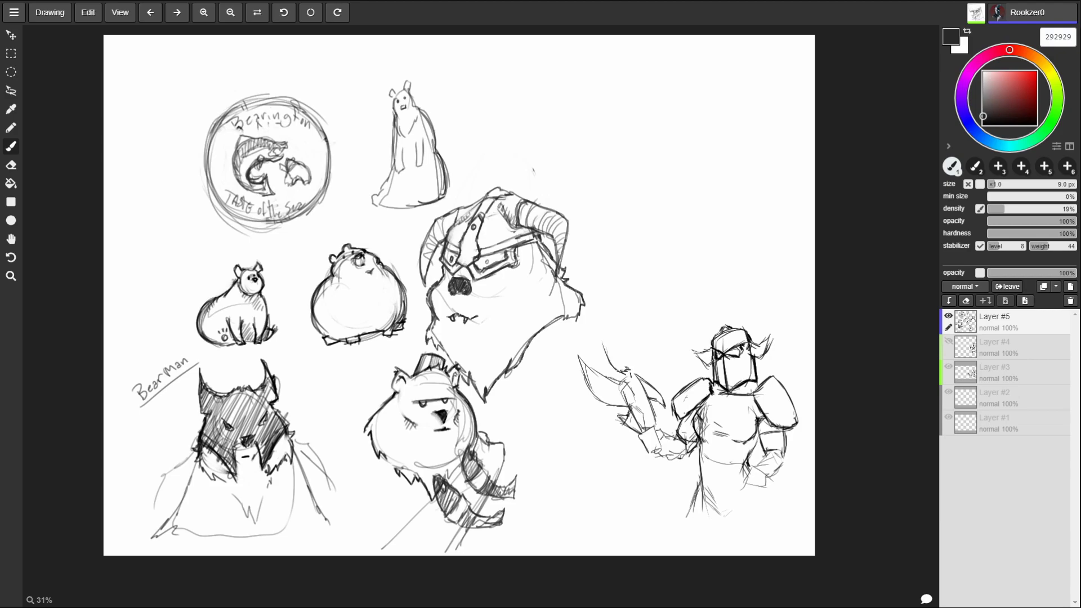
pyautogui.moveTo(480, 249); pyautogui.dragTo(531, 230)
pyautogui.moveTo(625, 371); pyautogui.dragTo(627, 335)
pyautogui.moveTo(493, 227); pyautogui.dragTo(489, 239)
pyautogui.moveTo(497, 222); pyautogui.dragTo(495, 236)
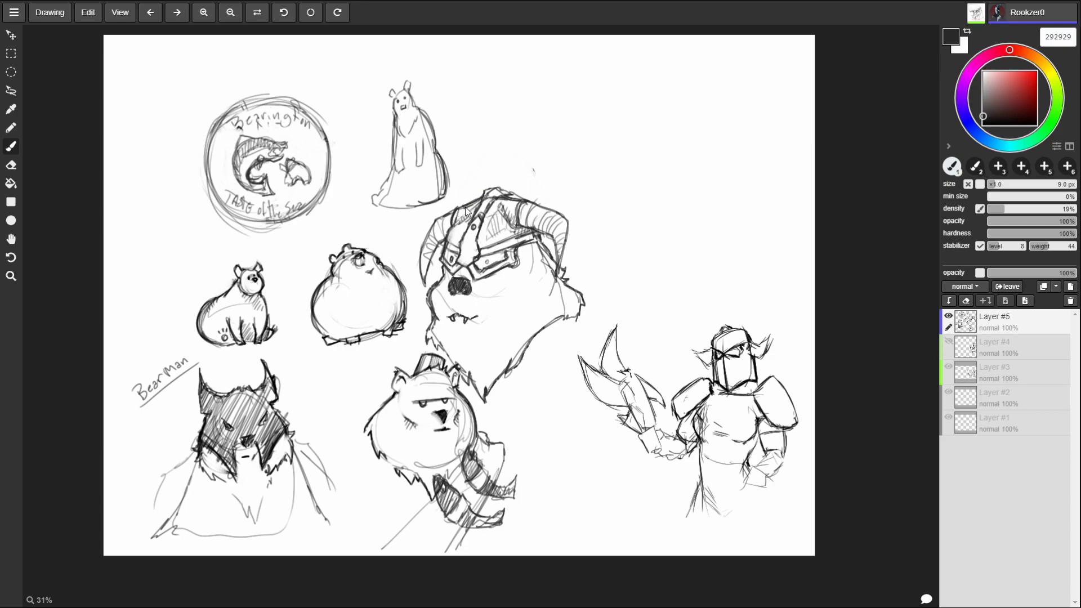
# - Rework the lower prong of the standing figure's blade by undoing and redoing its strokes
pyautogui.hotkey('ctrl', 'z')
pyautogui.hotkey('ctrl', 'z')
pyautogui.hotkey('ctrl', 'z')
pyautogui.hotkey('ctrl', 'z')
pyautogui.hotkey('ctrl', 'z')
pyautogui.hotkey('ctrl', 'y')
pyautogui.hotkey('ctrl', 'y')
pyautogui.hotkey('ctrl', 'y')
pyautogui.hotkey('ctrl', 'y')
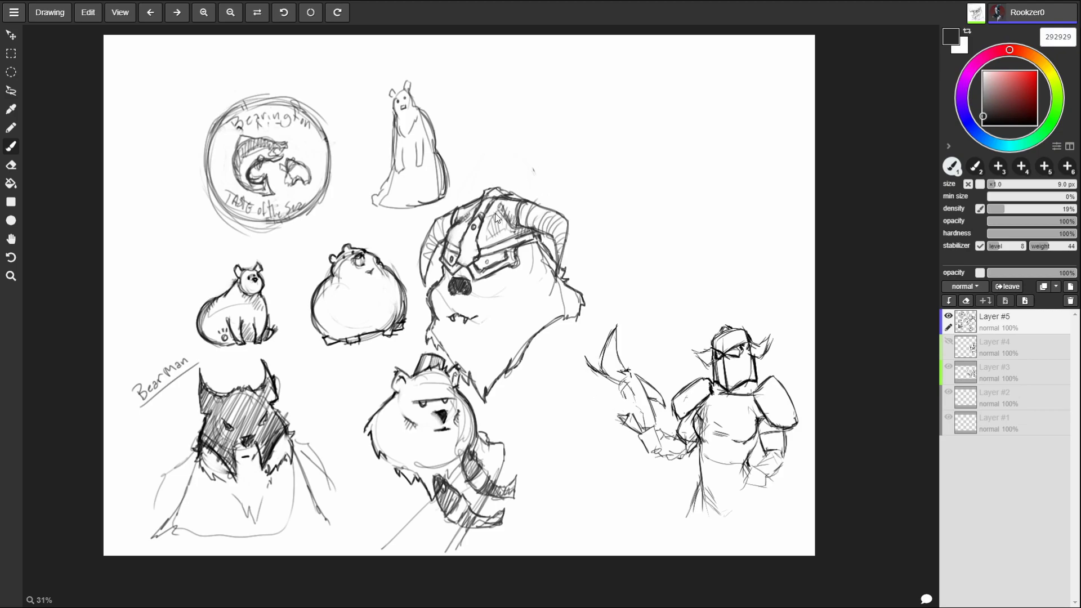
pyautogui.hotkey('ctrl', 'y')
pyautogui.hotkey('ctrl', 'y')
pyautogui.hotkey('ctrl', 'y')
pyautogui.hotkey('ctrl', 'z')
pyautogui.hotkey('ctrl', 'z')
pyautogui.hotkey('ctrl', 'z')
pyautogui.hotkey('ctrl', 'y')
pyautogui.hotkey('ctrl', 'y')
pyautogui.hotkey('ctrl', 'y')
pyautogui.hotkey('ctrl', 'y')
pyautogui.hotkey('ctrl', 'y')
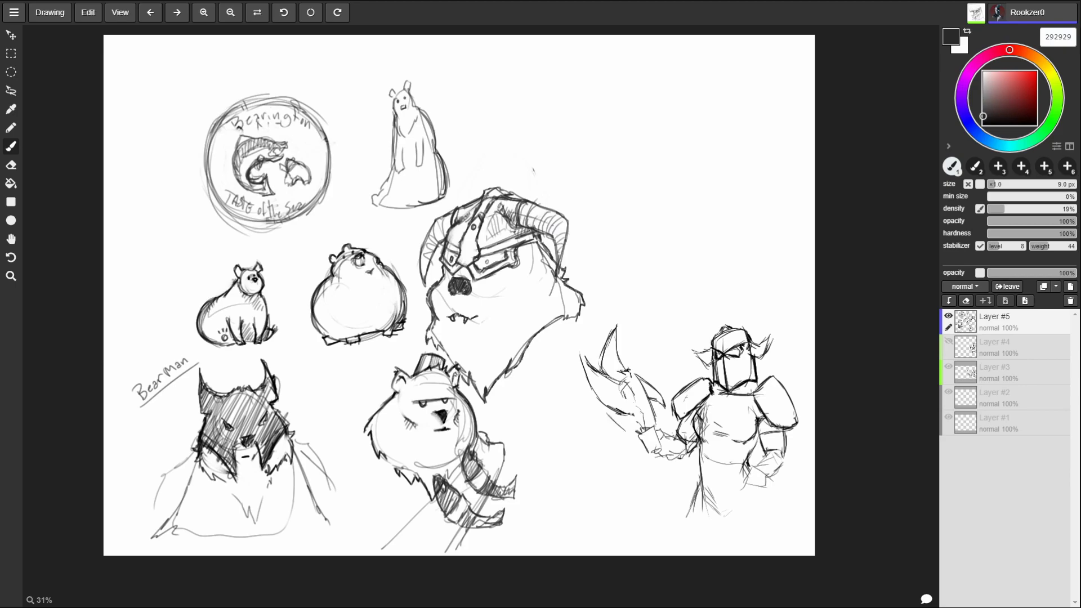
pyautogui.hotkey('ctrl', 'y')
pyautogui.hotkey('ctrl', 'y')
pyautogui.hotkey('ctrl', 'y')
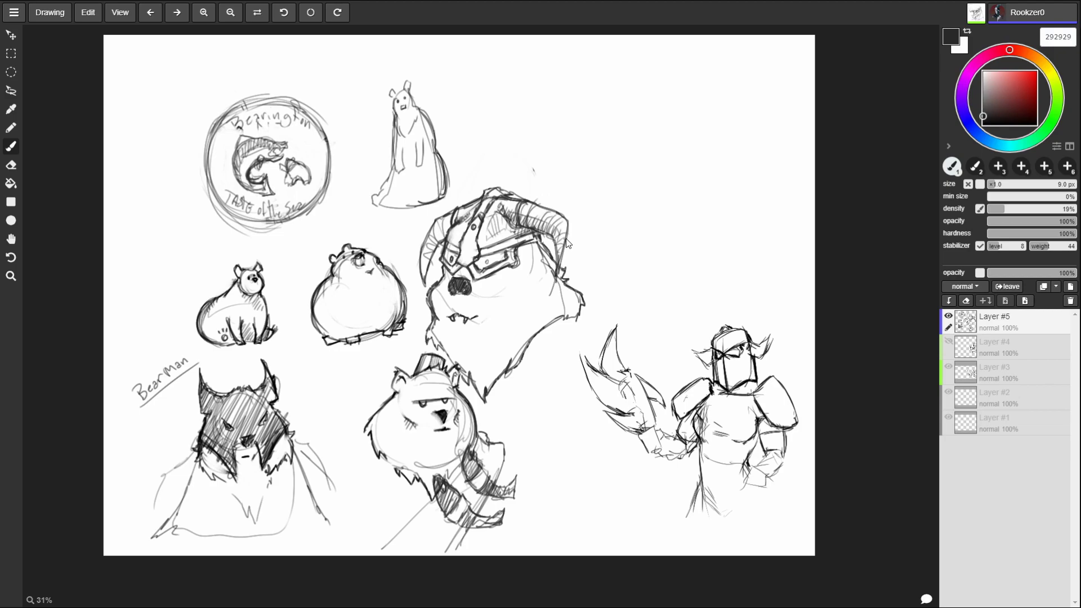
# - Undo the standing figure's pronged blade stroke by stroke
pyautogui.hotkey('ctrl', 'z')
pyautogui.hotkey('ctrl', 'z')
pyautogui.hotkey('ctrl', 'z')
pyautogui.hotkey('ctrl', 'z')
pyautogui.hotkey('ctrl', 'z')
pyautogui.hotkey('ctrl', 'z')
pyautogui.hotkey('ctrl', 'z')
pyautogui.hotkey('ctrl', 'z')
pyautogui.hotkey('ctrl', 'z')
pyautogui.hotkey('ctrl', 'z')
pyautogui.hotkey('ctrl', 'z')
pyautogui.hotkey('ctrl', 'z')
pyautogui.hotkey('ctrl', 'z')
pyautogui.hotkey('ctrl', 'z')
pyautogui.hotkey('ctrl', 'z')
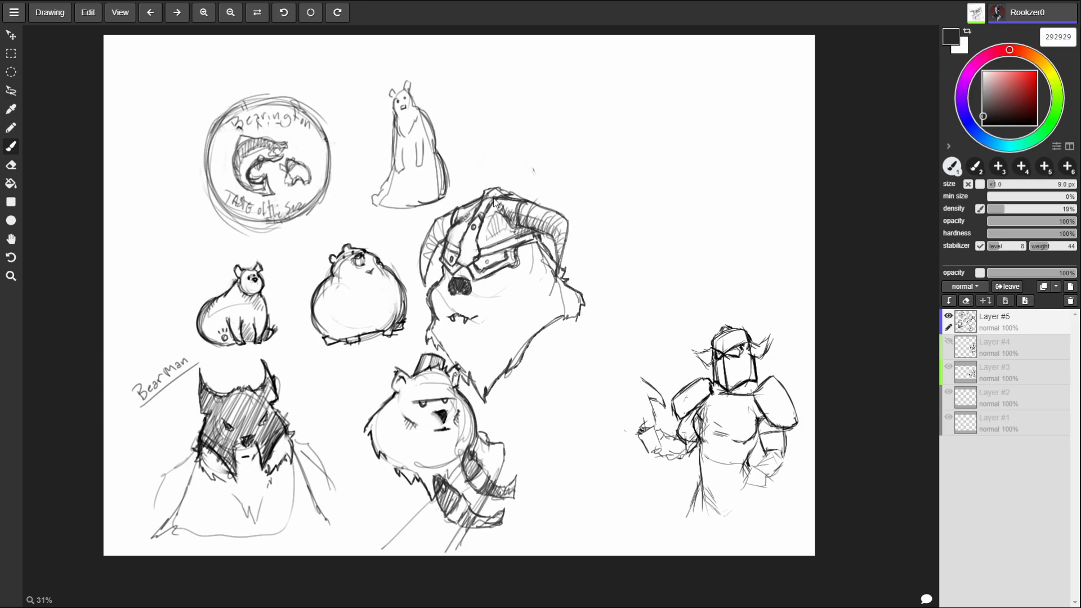
pyautogui.hotkey('ctrl', 'z')
pyautogui.hotkey('ctrl', 'z')
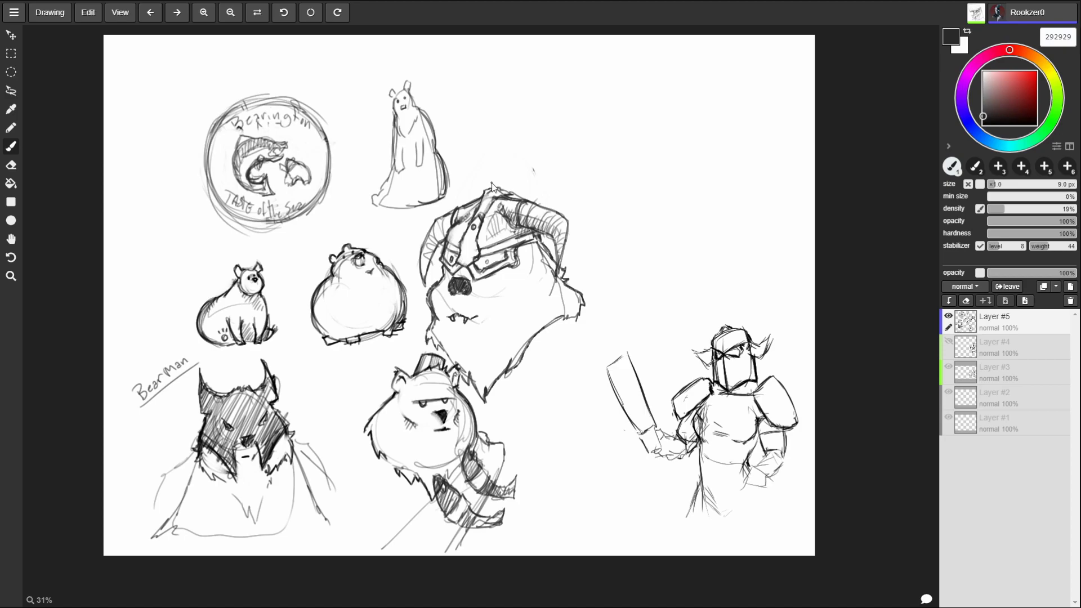
# - Try a long straight shaft running below the standing figure's hand, with extra strokes along the plain blade's tip
pyautogui.moveTo(649, 445); pyautogui.dragTo(687, 522)
pyautogui.moveTo(669, 457); pyautogui.dragTo(688, 514)
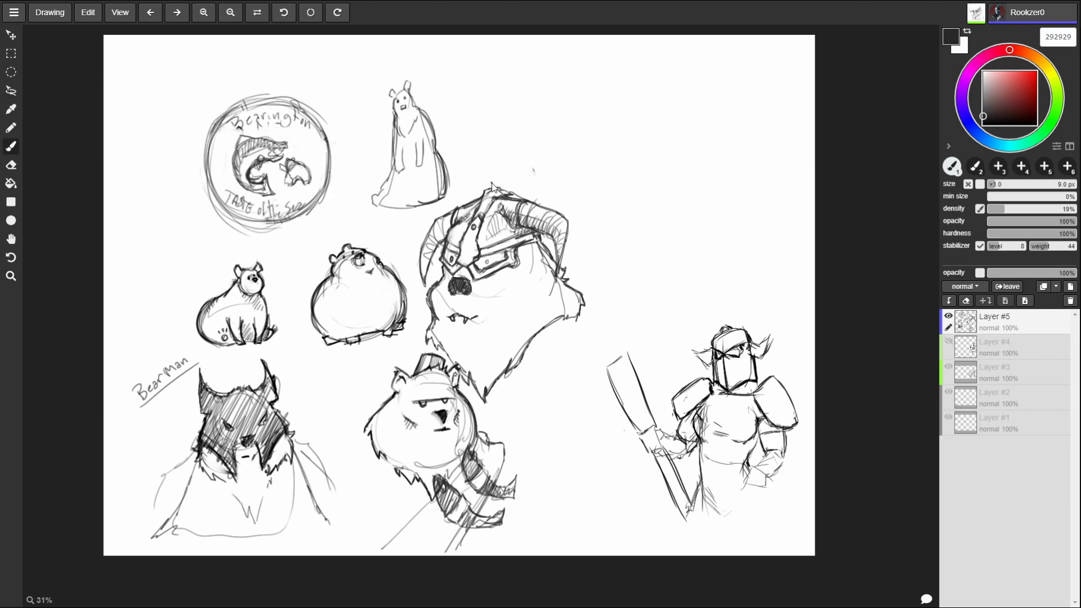
pyautogui.moveTo(602, 367)
pyautogui.mouseDown()
pyautogui.moveTo(618, 355)
pyautogui.moveTo(638, 397)
pyautogui.mouseUp()
pyautogui.moveTo(608, 369); pyautogui.dragTo(621, 394)
pyautogui.moveTo(606, 364); pyautogui.dragTo(614, 381)
# - Rework the horned bear's face with an outlined nose and short fur strokes, and clear the helmet's central strap
pyautogui.moveTo(465, 280)
pyautogui.mouseDown()
pyautogui.moveTo(450, 292)
pyautogui.moveTo(467, 291)
pyautogui.moveTo(445, 292)
pyautogui.moveTo(455, 282)
pyautogui.moveTo(452, 305)
pyautogui.moveTo(441, 305)
pyautogui.moveTo(450, 310)
pyautogui.moveTo(442, 296)
pyautogui.moveTo(458, 318)
pyautogui.moveTo(499, 307)
pyautogui.moveTo(445, 321)
pyautogui.moveTo(467, 320)
pyautogui.mouseUp()
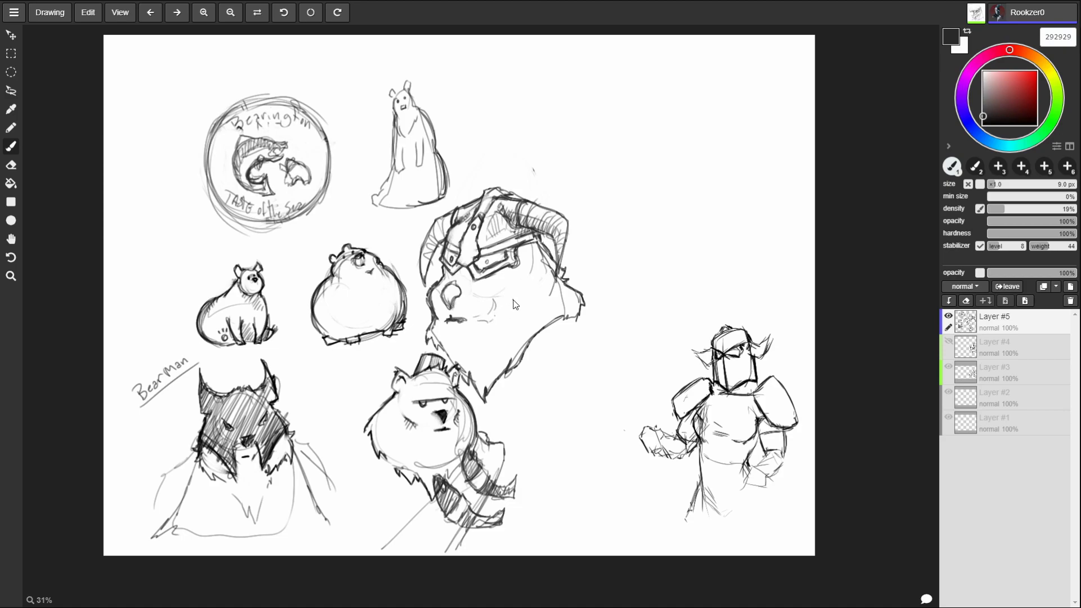
pyautogui.moveTo(478, 315); pyautogui.dragTo(495, 314)
pyautogui.moveTo(525, 276)
pyautogui.mouseDown()
pyautogui.moveTo(510, 292)
pyautogui.moveTo(526, 290)
pyautogui.mouseUp()
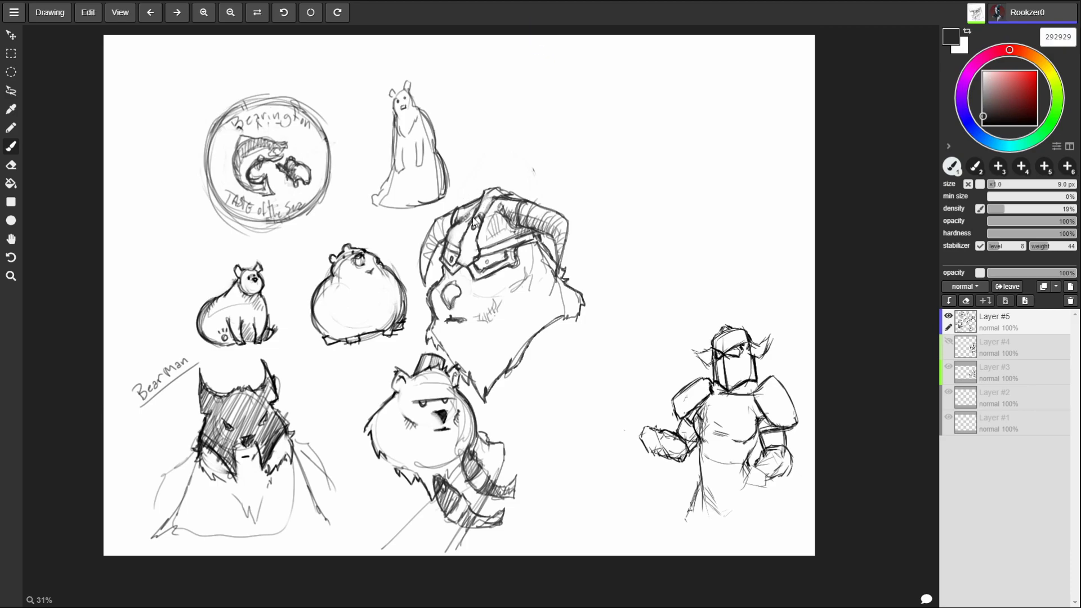
pyautogui.moveTo(475, 204)
pyautogui.mouseDown()
pyautogui.moveTo(465, 224)
pyautogui.moveTo(476, 231)
pyautogui.mouseUp()
pyautogui.moveTo(472, 231)
pyautogui.mouseDown()
pyautogui.moveTo(493, 195)
pyautogui.moveTo(474, 258)
pyautogui.moveTo(485, 254)
pyautogui.mouseUp()
# - Extend the standing figure down to the canvas edge with flared outer leg lines and inner leg lines
pyautogui.moveTo(687, 512); pyautogui.dragTo(671, 550)
pyautogui.moveTo(768, 481); pyautogui.dragTo(795, 554)
pyautogui.hotkey('ctrl', 'z')
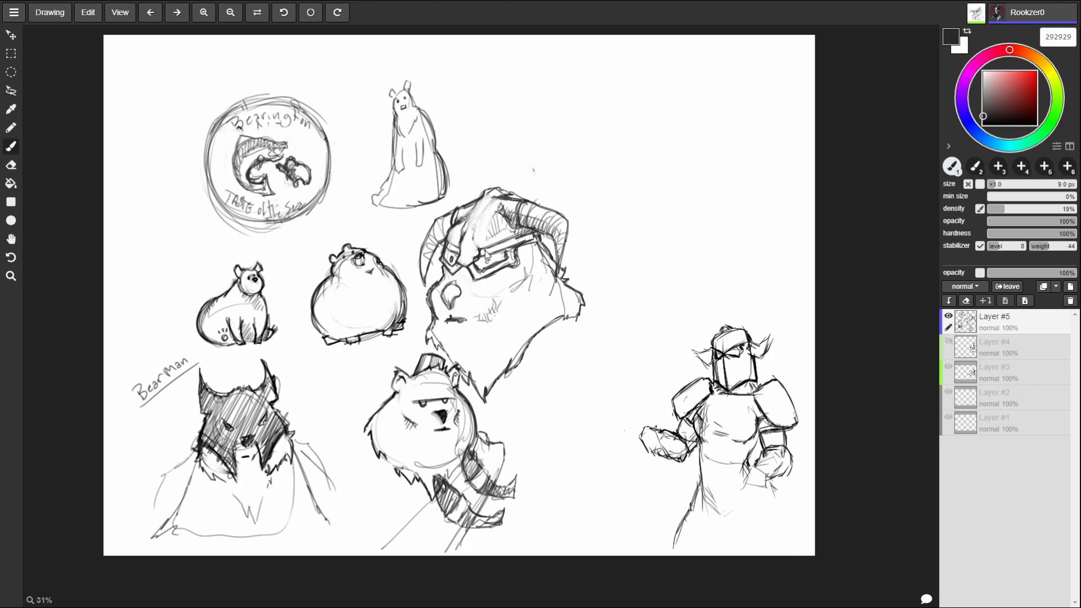
pyautogui.moveTo(766, 489); pyautogui.dragTo(784, 555)
pyautogui.moveTo(712, 508); pyautogui.dragTo(715, 555)
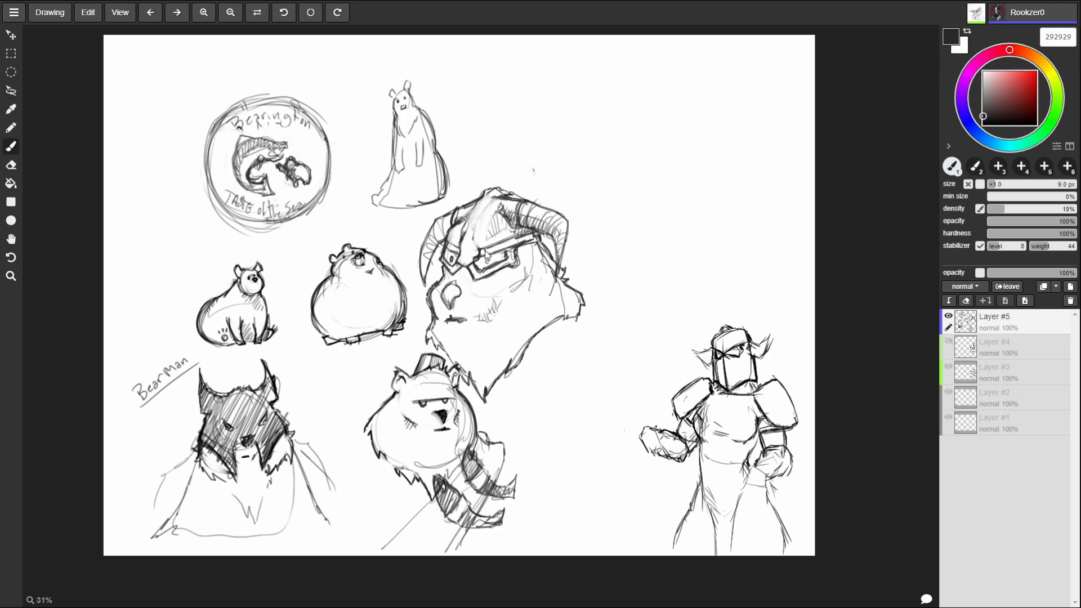
# - Undo the extra torso stroke on the standing figure, then hide Layer #3 and show it again
pyautogui.moveTo(739, 492); pyautogui.dragTo(742, 505)
pyautogui.moveTo(715, 393)
pyautogui.mouseDown()
pyautogui.moveTo(721, 416)
pyautogui.moveTo(755, 397)
pyautogui.moveTo(727, 416)
pyautogui.mouseUp()
pyautogui.hotkey('ctrl', 'z')
pyautogui.click(949, 367)
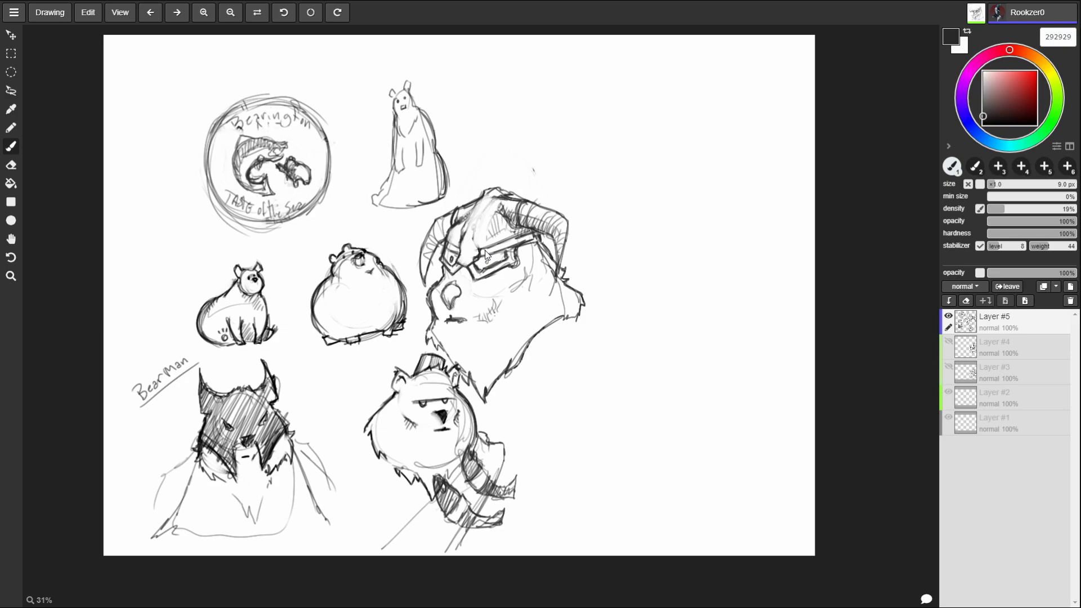
pyautogui.click(949, 366)
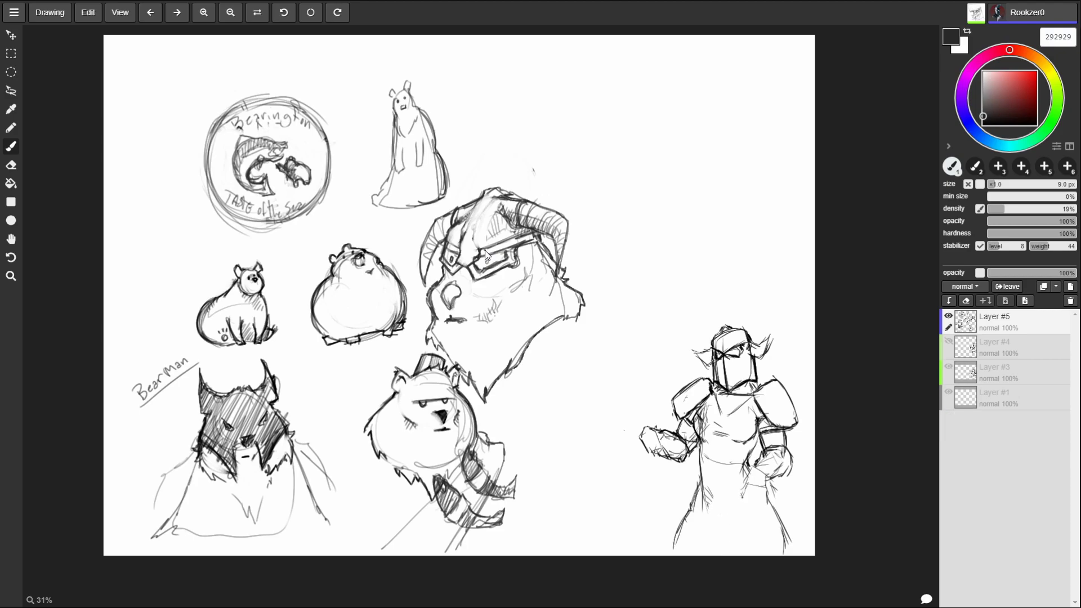
# - Clear the standing figure's flared leg line below the hand
pyautogui.moveTo(784, 529); pyautogui.dragTo(784, 552)
pyautogui.moveTo(774, 504); pyautogui.dragTo(773, 516)
pyautogui.moveTo(770, 496); pyautogui.dragTo(769, 507)
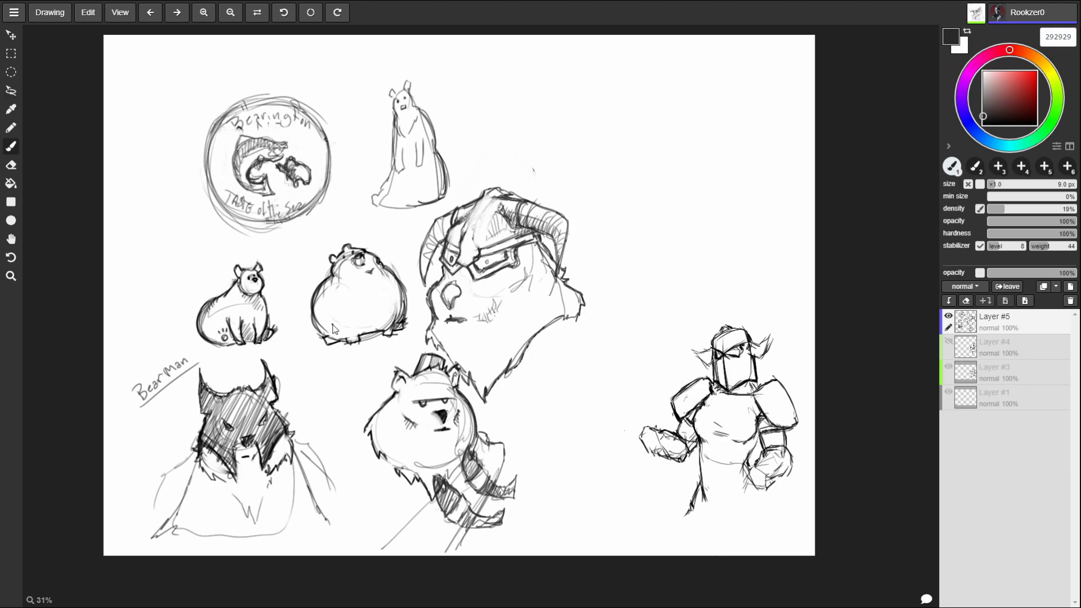
# - Sketch a small round bear head with a pointed ruff and two upright ears above the horned bear
pyautogui.moveTo(515, 69)
pyautogui.mouseDown()
pyautogui.moveTo(491, 112)
pyautogui.moveTo(539, 84)
pyautogui.moveTo(498, 124)
pyautogui.moveTo(542, 84)
pyautogui.moveTo(523, 68)
pyautogui.moveTo(475, 120)
pyautogui.moveTo(534, 142)
pyautogui.moveTo(561, 101)
pyautogui.moveTo(533, 140)
pyautogui.mouseUp()
pyautogui.moveTo(547, 93); pyautogui.dragTo(564, 101)
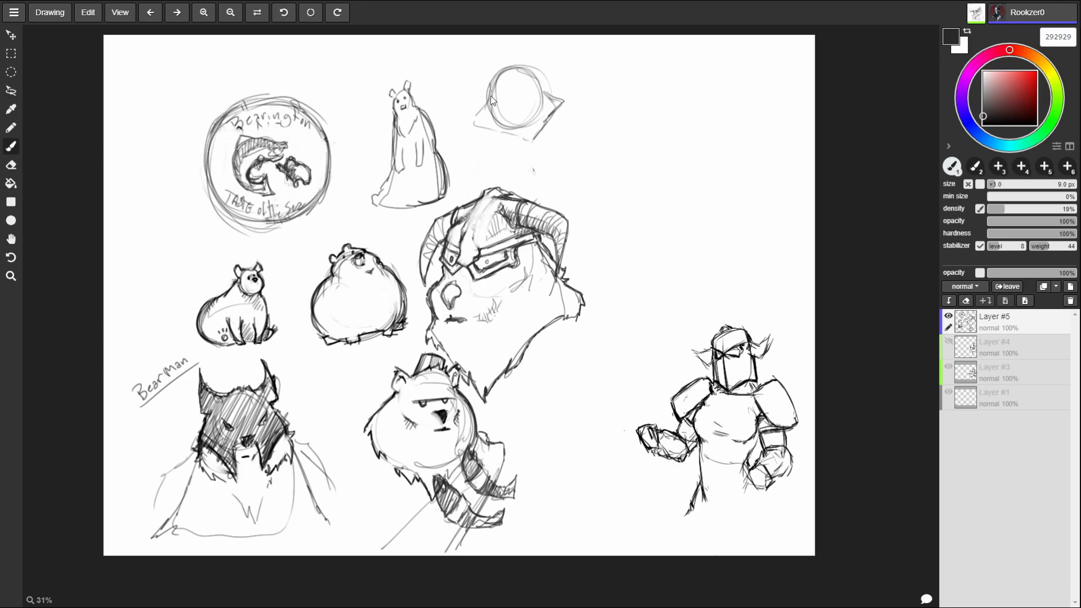
pyautogui.moveTo(499, 55); pyautogui.dragTo(493, 72)
pyautogui.moveTo(527, 54); pyautogui.dragTo(536, 73)
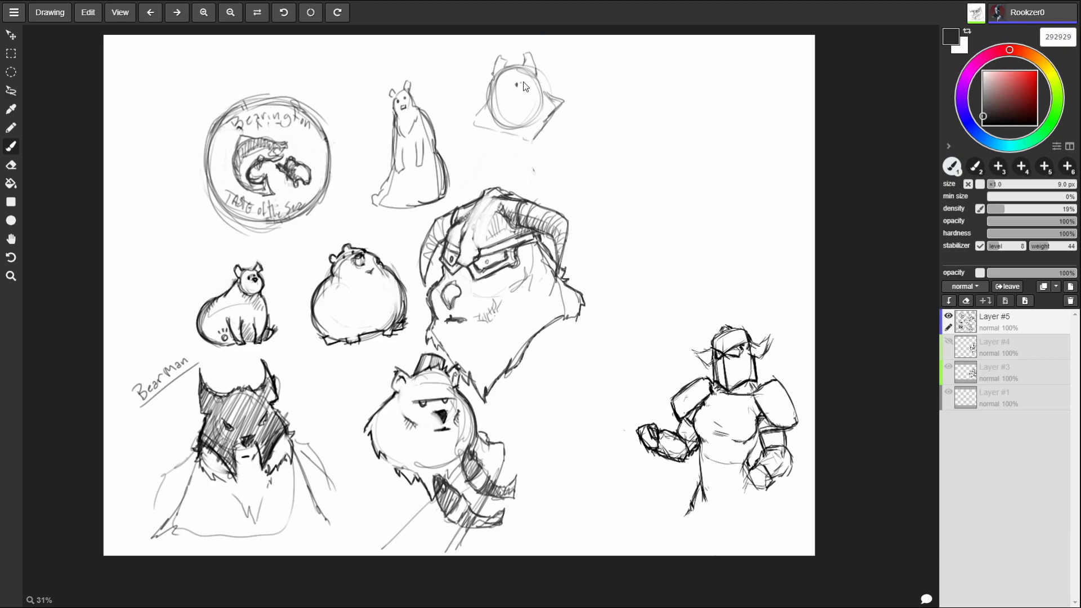
# - Add two small eyes and a dark nose to the upper part of the round bear head
pyautogui.moveTo(517, 81); pyautogui.dragTo(526, 82)
pyautogui.click(527, 82)
pyautogui.moveTo(529, 90); pyautogui.dragTo(531, 88)
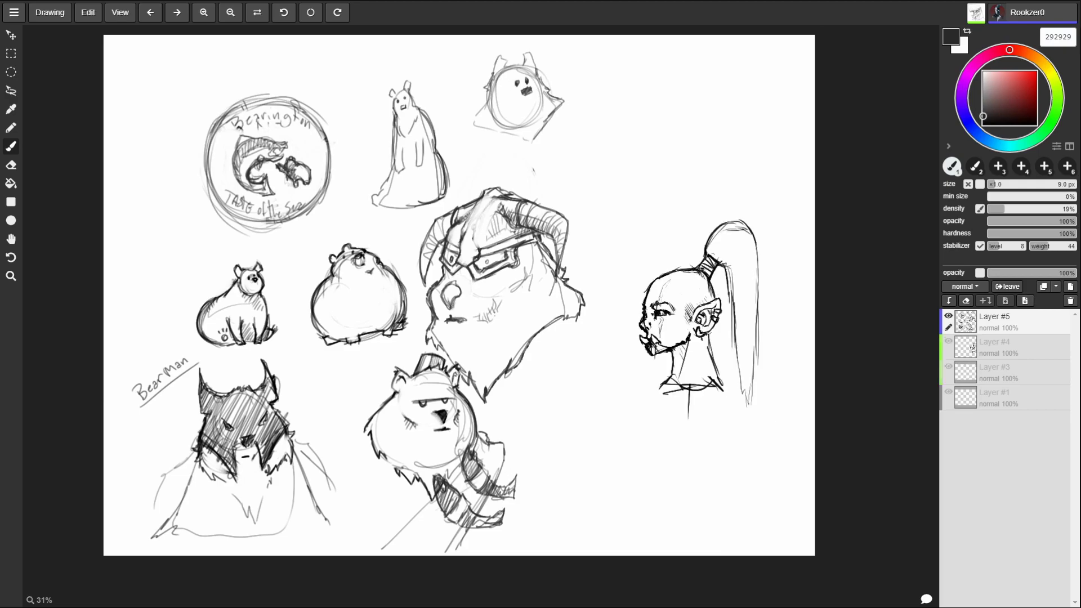
# - Outline the round bear head's ruff with jagged fur spikes along the cheeks and lower point
pyautogui.moveTo(486, 92); pyautogui.dragTo(474, 114)
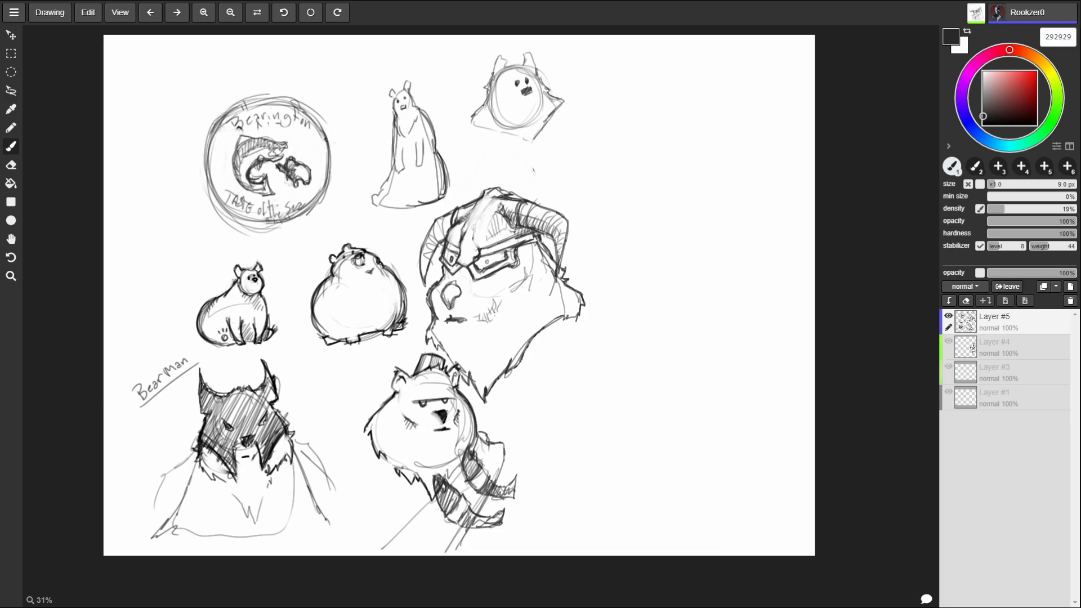
pyautogui.moveTo(476, 123)
pyautogui.mouseDown()
pyautogui.moveTo(486, 136)
pyautogui.moveTo(508, 129)
pyautogui.moveTo(543, 142)
pyautogui.moveTo(548, 119)
pyautogui.moveTo(547, 134)
pyautogui.mouseUp()
pyautogui.moveTo(708, 369)
pyautogui.mouseDown()
pyautogui.moveTo(736, 387)
pyautogui.moveTo(709, 368)
pyautogui.moveTo(720, 378)
pyautogui.mouseUp()
pyautogui.hotkey('ctrl', 'z')
pyautogui.hotkey('ctrl', 'z')
pyautogui.moveTo(549, 127); pyautogui.dragTo(543, 142)
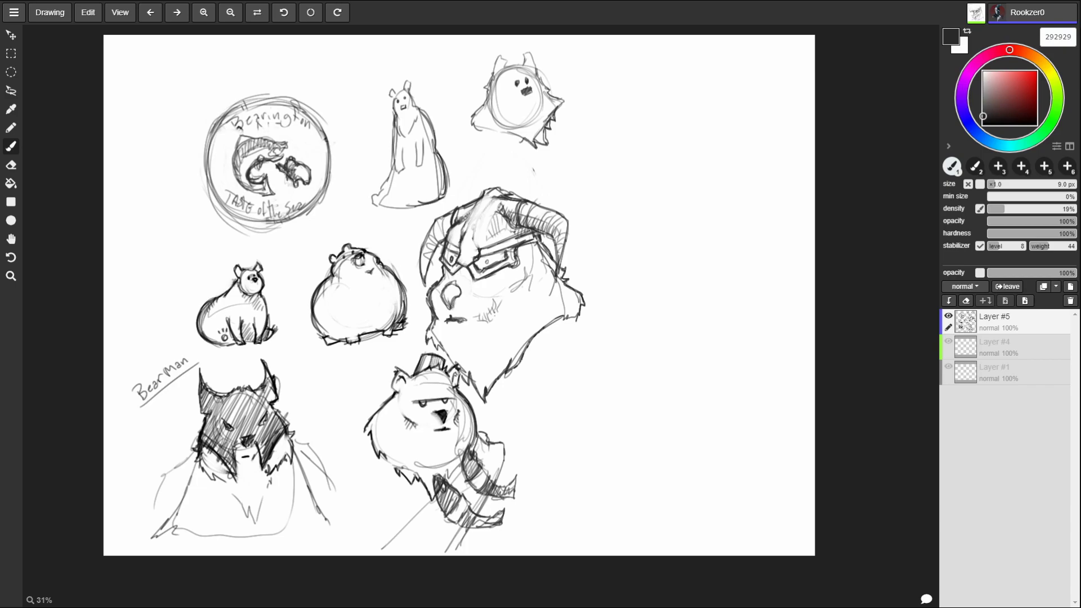
pyautogui.moveTo(531, 144)
pyautogui.mouseDown()
pyautogui.moveTo(536, 151)
pyautogui.moveTo(551, 124)
pyautogui.mouseUp()
pyautogui.moveTo(566, 103); pyautogui.dragTo(562, 112)
pyautogui.moveTo(708, 380)
pyautogui.mouseDown()
pyautogui.moveTo(707, 436)
pyautogui.moveTo(722, 381)
pyautogui.mouseUp()
pyautogui.hotkey('ctrl', 'z')
pyautogui.moveTo(533, 145)
pyautogui.mouseDown()
pyautogui.moveTo(557, 107)
pyautogui.moveTo(548, 135)
pyautogui.mouseUp()
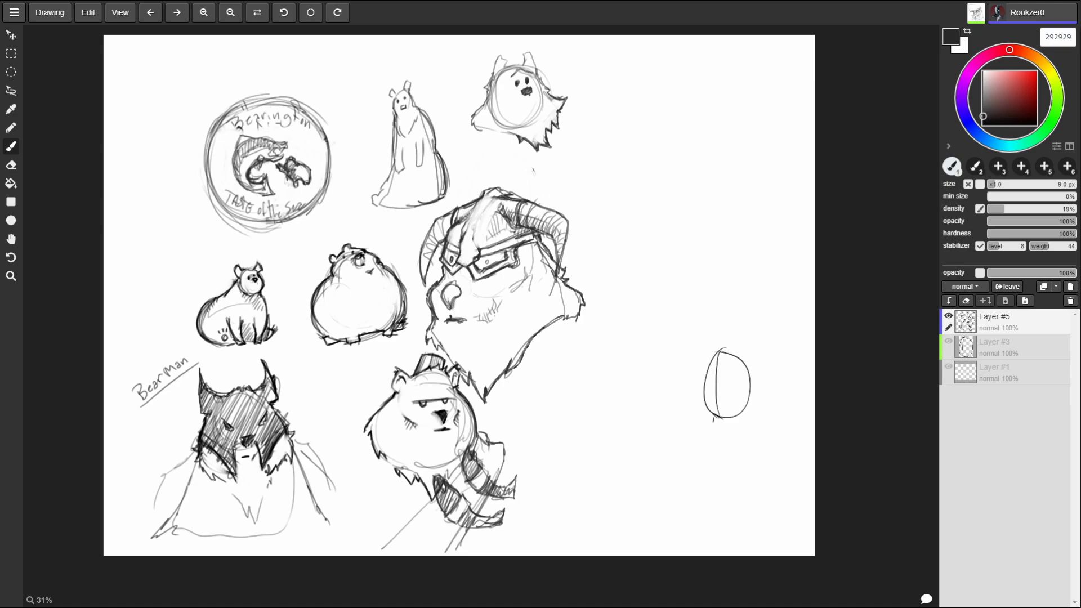
# - Sketch loose side and limb lines around the new figure's oval
pyautogui.moveTo(707, 371)
pyautogui.mouseDown()
pyautogui.moveTo(700, 447)
pyautogui.moveTo(716, 479)
pyautogui.mouseUp()
pyautogui.moveTo(750, 384)
pyautogui.mouseDown()
pyautogui.moveTo(737, 436)
pyautogui.moveTo(747, 464)
pyautogui.mouseUp()
pyautogui.moveTo(705, 436); pyautogui.dragTo(701, 459)
# - Shade the small bear head's ears, and undo the body lines around the new figure's oval
pyautogui.moveTo(492, 69)
pyautogui.mouseDown()
pyautogui.moveTo(494, 55)
pyautogui.moveTo(506, 59)
pyautogui.moveTo(491, 54)
pyautogui.moveTo(497, 85)
pyautogui.mouseUp()
pyautogui.moveTo(530, 53); pyautogui.dragTo(525, 62)
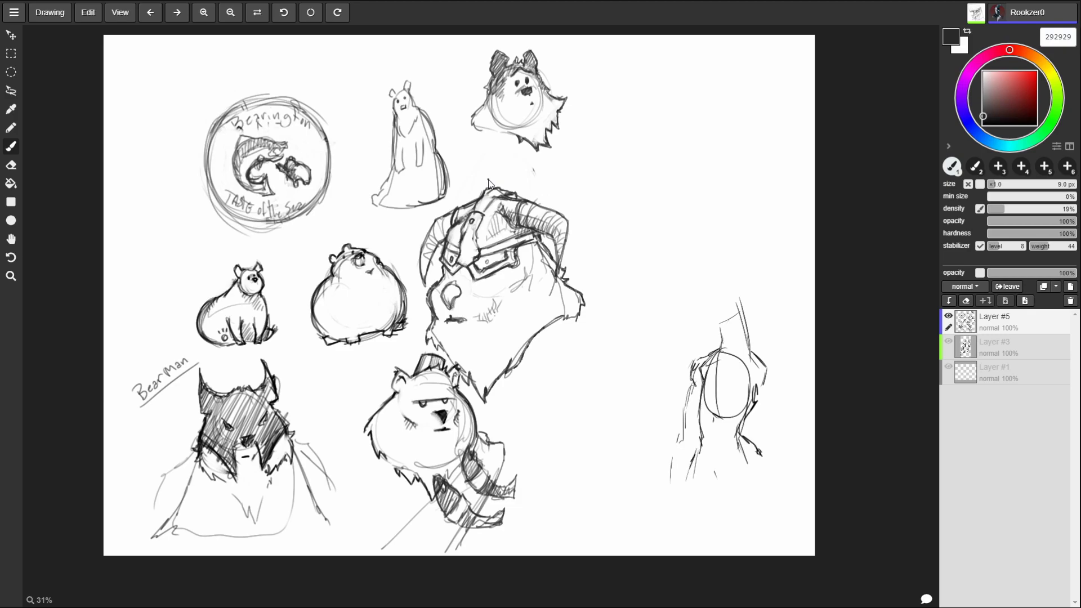
pyautogui.hotkey('ctrl', 'z')
pyautogui.hotkey('ctrl', 'z')
pyautogui.hotkey('ctrl', 'z')
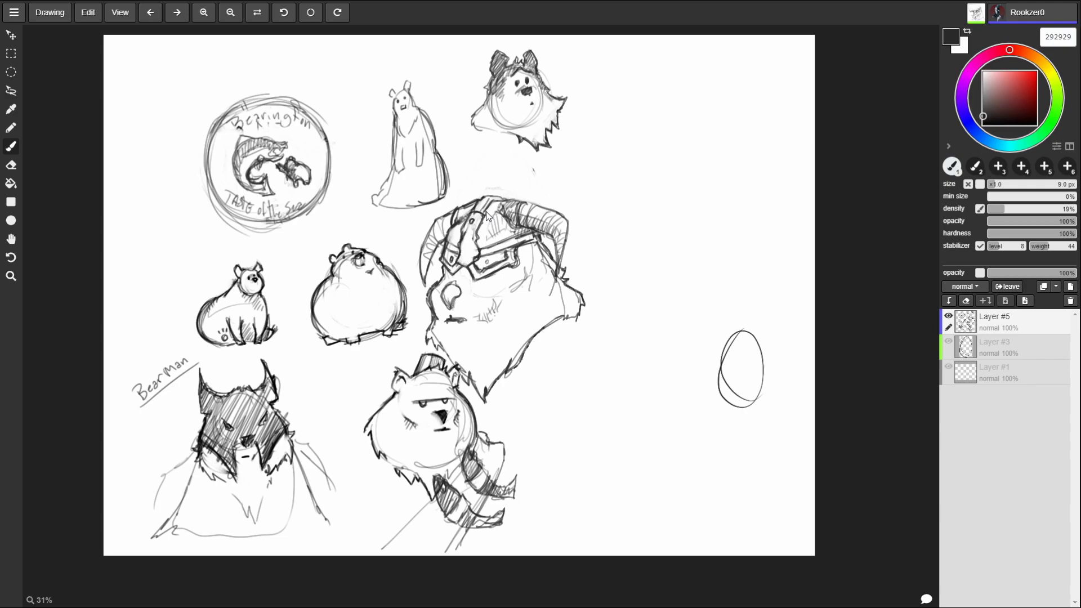
# - Clear the horned helmet's left-hand horn, and sketch a small head oval above the new figure's body oval
pyautogui.moveTo(431, 269)
pyautogui.mouseDown()
pyautogui.moveTo(420, 280)
pyautogui.moveTo(433, 228)
pyautogui.mouseUp()
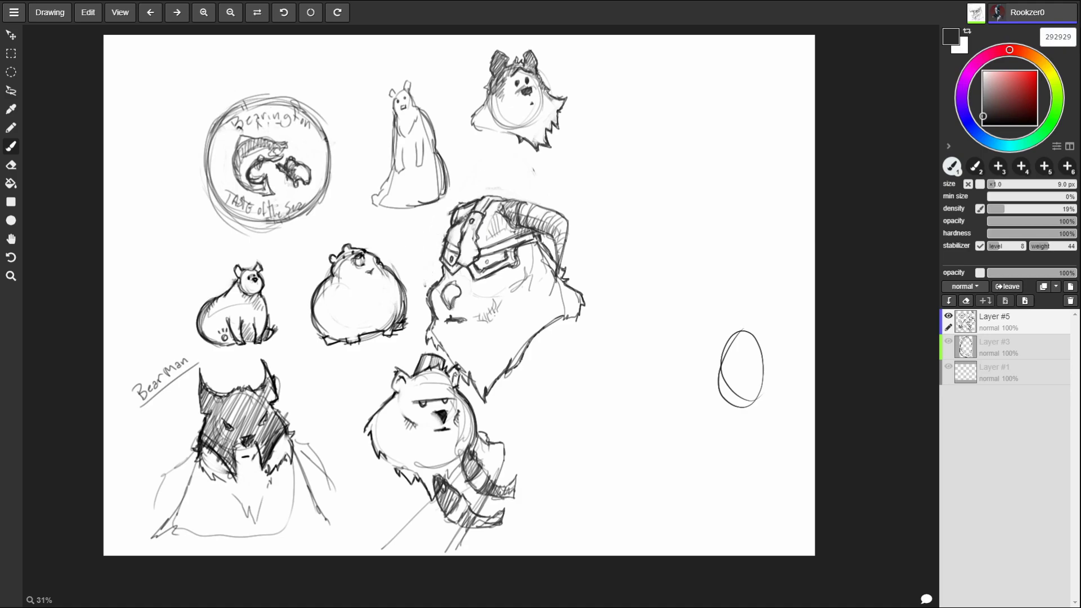
pyautogui.moveTo(462, 203)
pyautogui.mouseDown()
pyautogui.moveTo(436, 217)
pyautogui.moveTo(430, 263)
pyautogui.moveTo(451, 227)
pyautogui.moveTo(431, 265)
pyautogui.moveTo(439, 211)
pyautogui.mouseUp()
pyautogui.hotkey('ctrl', 'z')
pyautogui.hotkey('ctrl', 'z')
pyautogui.hotkey('ctrl', 'z')
pyautogui.hotkey('ctrl', 'z')
pyautogui.hotkey('ctrl', 'z')
pyautogui.hotkey('ctrl', 'z')
pyautogui.hotkey('ctrl', 'z')
pyautogui.hotkey('ctrl', 'z')
pyautogui.hotkey('ctrl', 'z')
pyautogui.moveTo(733, 280)
pyautogui.mouseDown()
pyautogui.moveTo(738, 325)
pyautogui.moveTo(726, 293)
pyautogui.moveTo(721, 301)
pyautogui.mouseUp()
pyautogui.hotkey('ctrl', 'z')
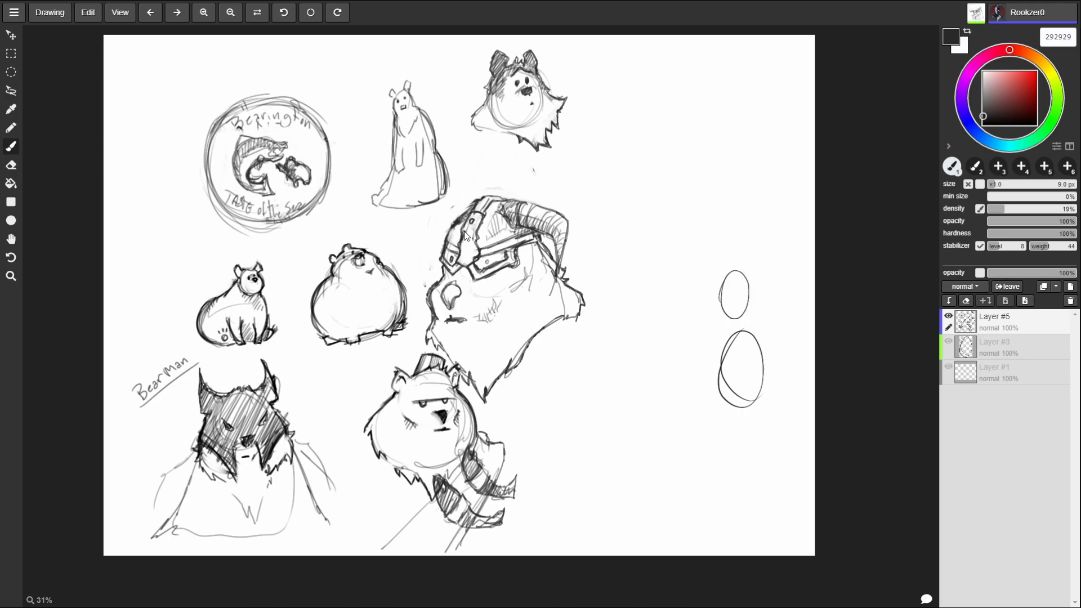
# - Try redrawing the helmet's left-hand horn as a curve sweeping down beside the face
pyautogui.moveTo(476, 200)
pyautogui.mouseDown()
pyautogui.moveTo(460, 201)
pyautogui.moveTo(453, 222)
pyautogui.mouseUp()
pyautogui.moveTo(445, 213); pyautogui.dragTo(427, 261)
pyautogui.moveTo(452, 206)
pyautogui.mouseDown()
pyautogui.moveTo(431, 227)
pyautogui.moveTo(440, 215)
pyautogui.mouseUp()
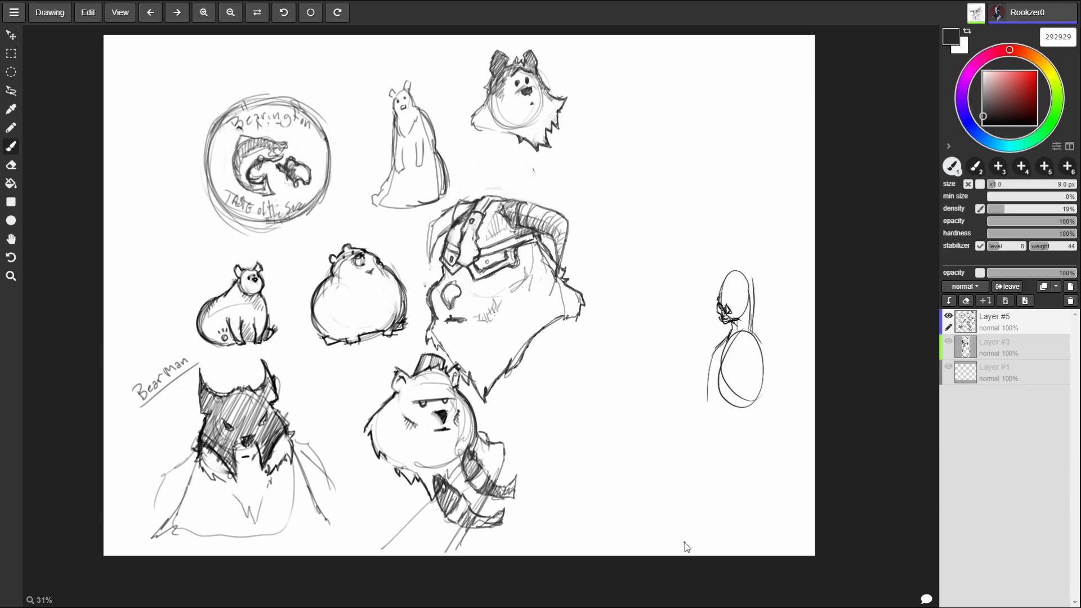
# - Extend the new figure's body lines below its torso oval and draw an ear at the back of its head
pyautogui.moveTo(753, 397); pyautogui.dragTo(715, 449)
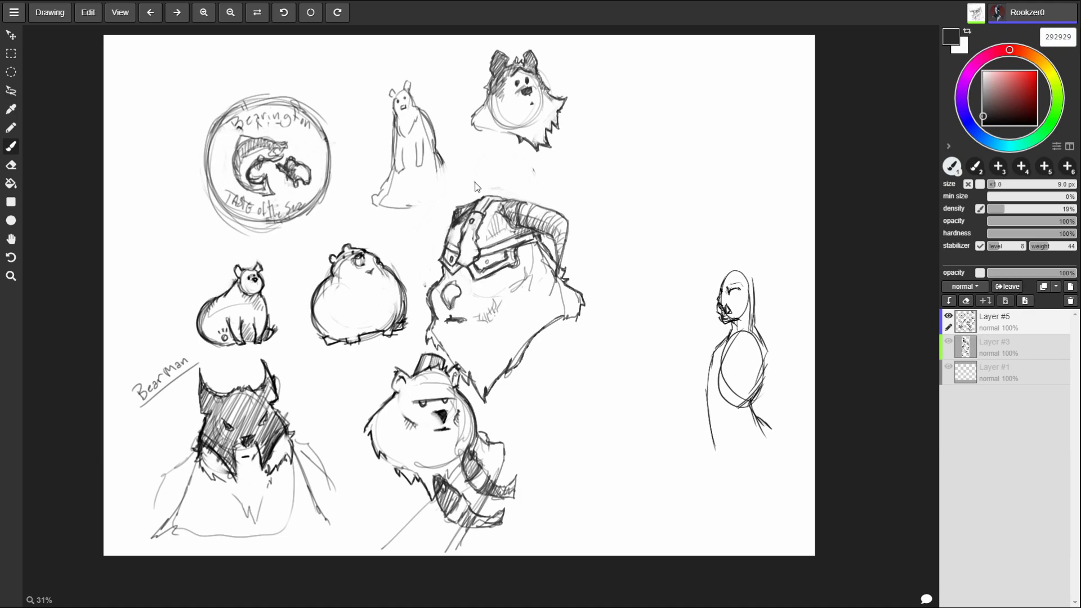
pyautogui.moveTo(756, 286); pyautogui.dragTo(758, 302)
pyautogui.hotkey('ctrl', 'z')
pyautogui.moveTo(760, 284)
pyautogui.mouseDown()
pyautogui.moveTo(769, 291)
pyautogui.moveTo(749, 270)
pyautogui.moveTo(759, 282)
pyautogui.mouseUp()
pyautogui.hotkey('ctrl', 'z')
pyautogui.hotkey('ctrl', 'y')
pyautogui.hotkey('ctrl', 'y')
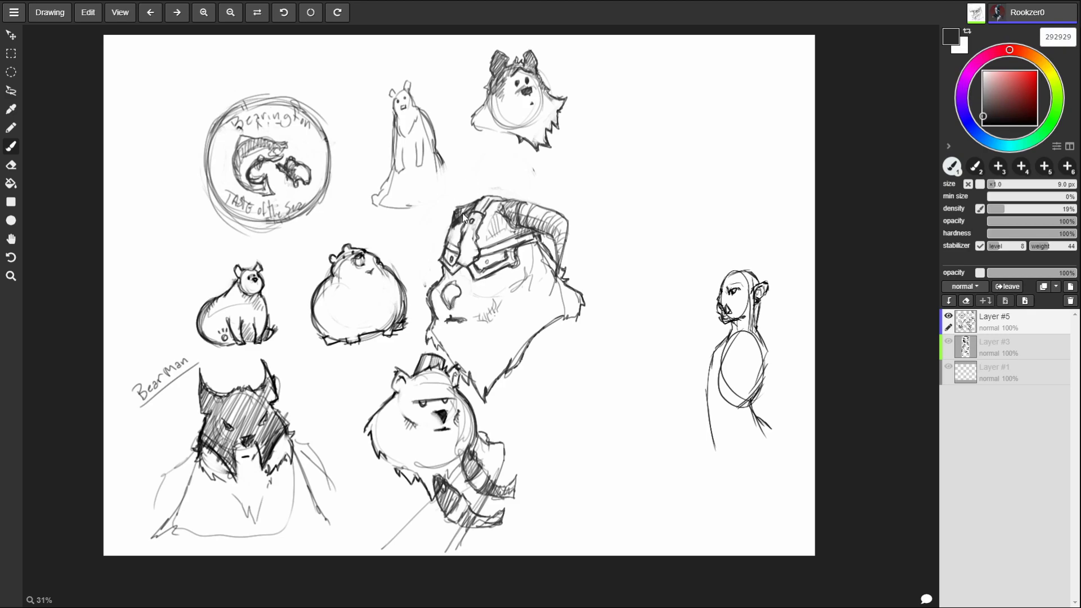
# - Erase the entire horned-helmet bear from the canvas and return to the Brush
pyautogui.moveTo(460, 295)
pyautogui.mouseDown()
pyautogui.moveTo(445, 265)
pyautogui.moveTo(430, 324)
pyautogui.moveTo(430, 284)
pyautogui.moveTo(450, 351)
pyautogui.moveTo(478, 394)
pyautogui.moveTo(528, 367)
pyautogui.moveTo(608, 242)
pyautogui.moveTo(511, 305)
pyautogui.moveTo(555, 240)
pyautogui.moveTo(467, 220)
pyautogui.moveTo(508, 176)
pyautogui.mouseUp()
pyautogui.press('b')
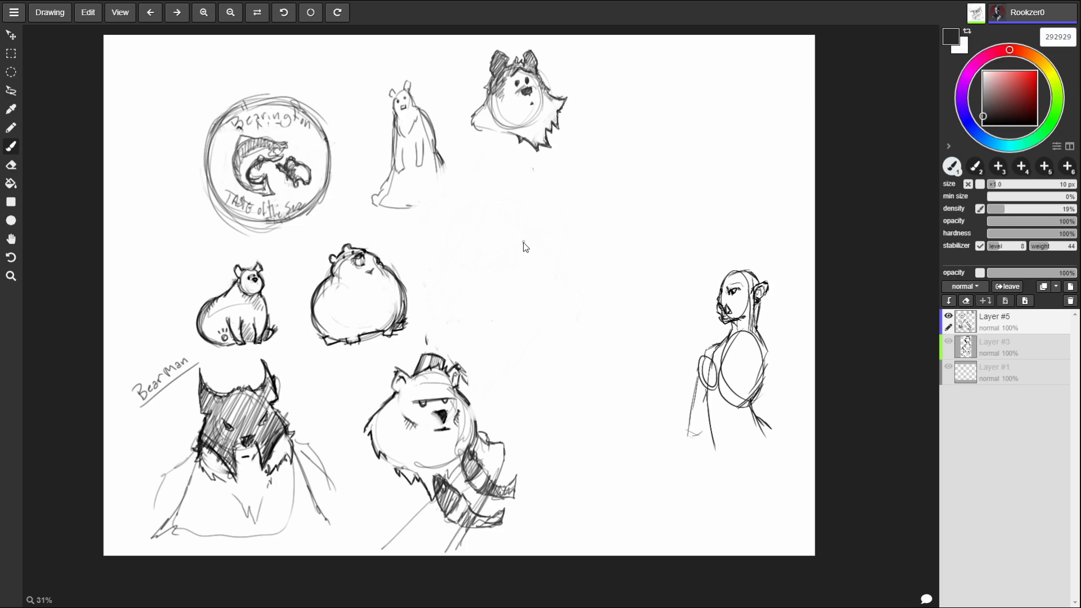
# - Set the brush size to 8 px and sketch a light oval head below the ruffed bear head
pyautogui.press('[')
pyautogui.press('[')
pyautogui.moveTo(499, 204)
pyautogui.mouseDown()
pyautogui.moveTo(470, 203)
pyautogui.moveTo(510, 221)
pyautogui.mouseUp()
pyautogui.moveTo(515, 204)
pyautogui.mouseDown()
pyautogui.moveTo(523, 253)
pyautogui.moveTo(453, 214)
pyautogui.moveTo(448, 264)
pyautogui.mouseUp()
pyautogui.moveTo(479, 203); pyautogui.dragTo(447, 267)
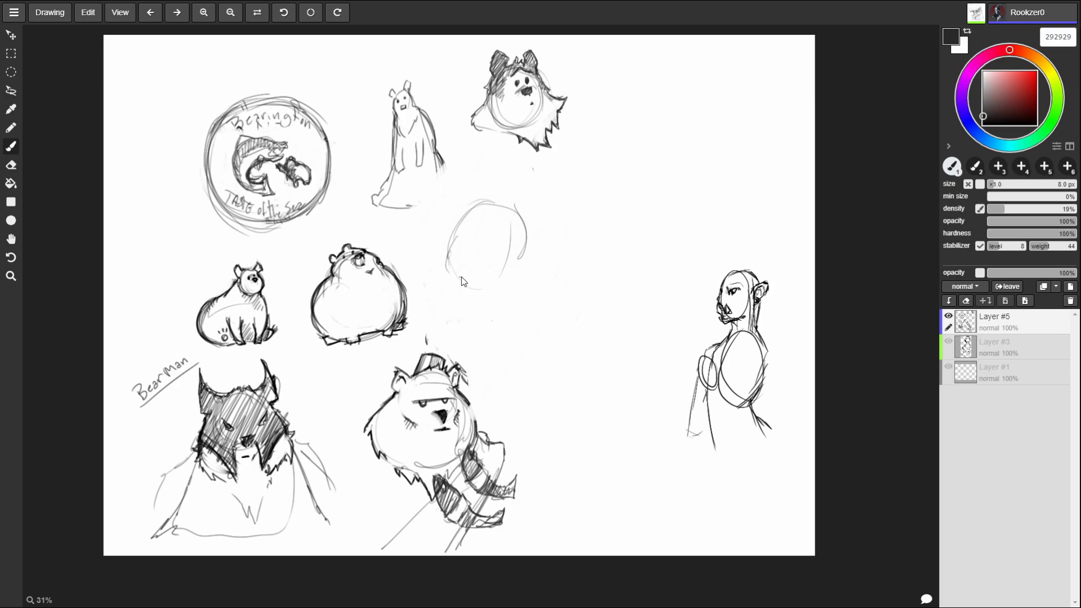
# - Draw a tufted fur line along the top of the oval head and a furry right-hand ear
pyautogui.moveTo(475, 236); pyautogui.dragTo(475, 241)
pyautogui.moveTo(501, 206); pyautogui.dragTo(476, 196)
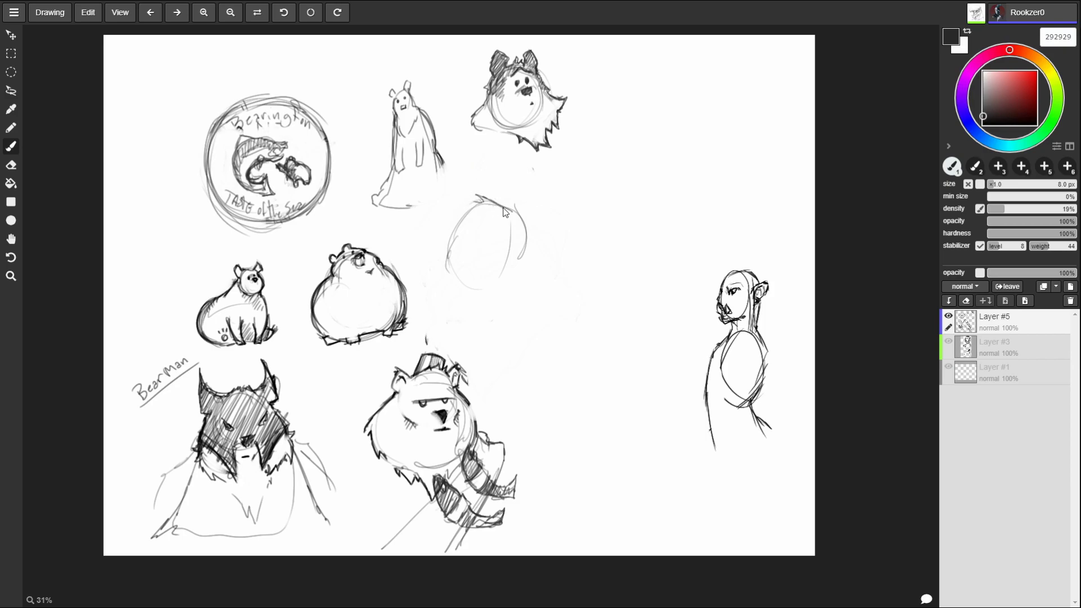
pyautogui.moveTo(514, 211); pyautogui.dragTo(503, 201)
pyautogui.moveTo(508, 203)
pyautogui.mouseDown()
pyautogui.moveTo(535, 209)
pyautogui.moveTo(529, 225)
pyautogui.moveTo(537, 221)
pyautogui.moveTo(521, 207)
pyautogui.moveTo(534, 198)
pyautogui.moveTo(540, 217)
pyautogui.mouseUp()
pyautogui.hotkey('ctrl', 'z')
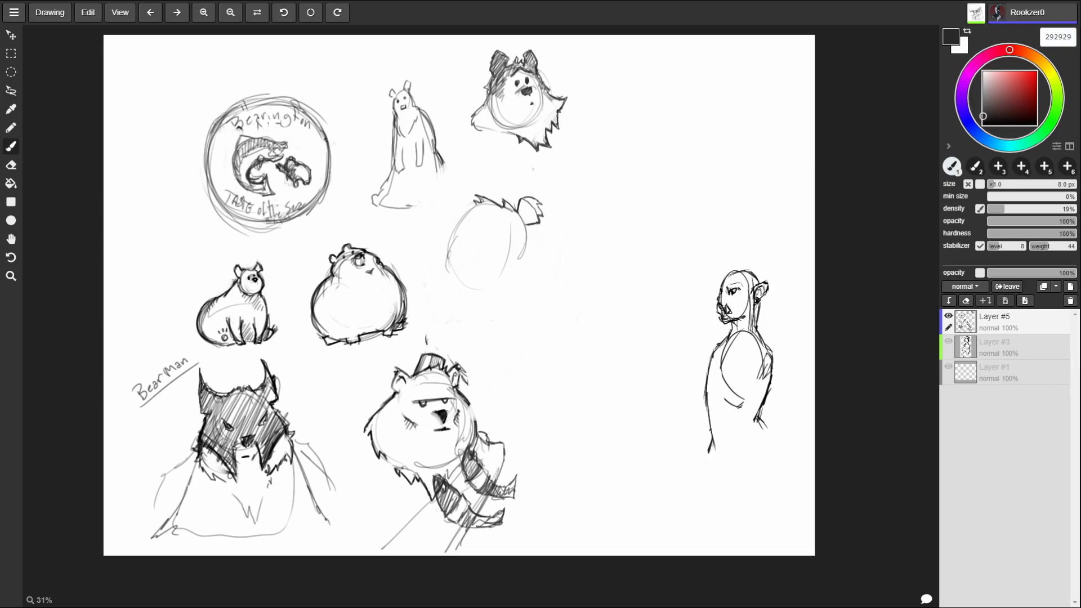
pyautogui.moveTo(529, 197)
pyautogui.mouseDown()
pyautogui.moveTo(541, 202)
pyautogui.moveTo(529, 197)
pyautogui.mouseUp()
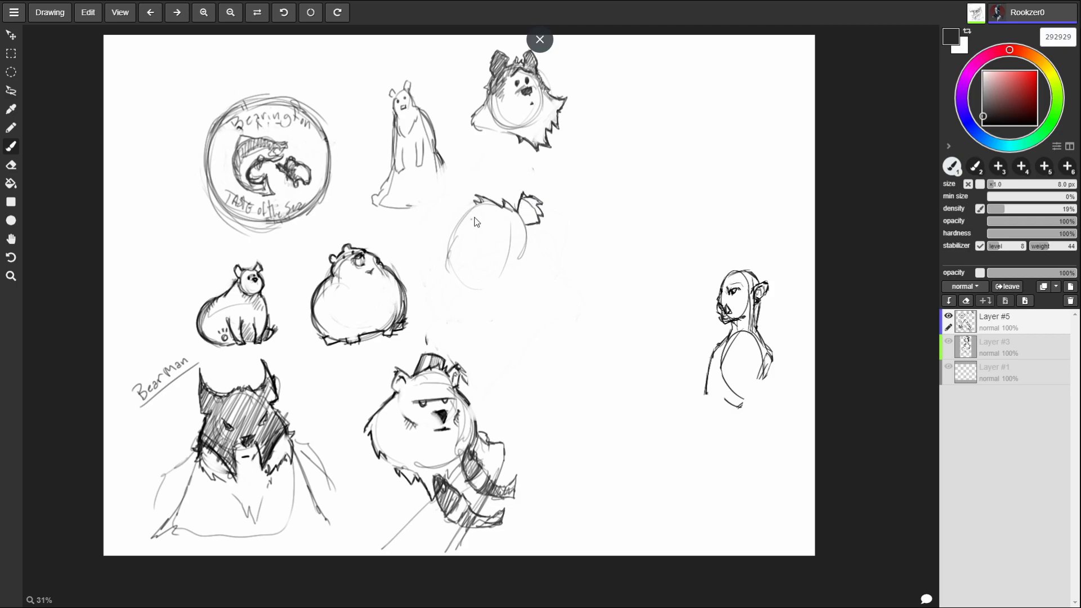
# - Outline both cheeks of the new bear head and close its lower edge with jagged chin fur
pyautogui.moveTo(454, 228); pyautogui.dragTo(475, 205)
pyautogui.moveTo(455, 240)
pyautogui.mouseDown()
pyautogui.moveTo(476, 203)
pyautogui.moveTo(449, 246)
pyautogui.mouseUp()
pyautogui.moveTo(522, 224)
pyautogui.mouseDown()
pyautogui.moveTo(538, 257)
pyautogui.moveTo(516, 299)
pyautogui.mouseUp()
pyautogui.moveTo(459, 244)
pyautogui.mouseDown()
pyautogui.moveTo(439, 265)
pyautogui.moveTo(459, 298)
pyautogui.moveTo(494, 315)
pyautogui.moveTo(547, 274)
pyautogui.mouseUp()
pyautogui.moveTo(526, 228); pyautogui.dragTo(548, 272)
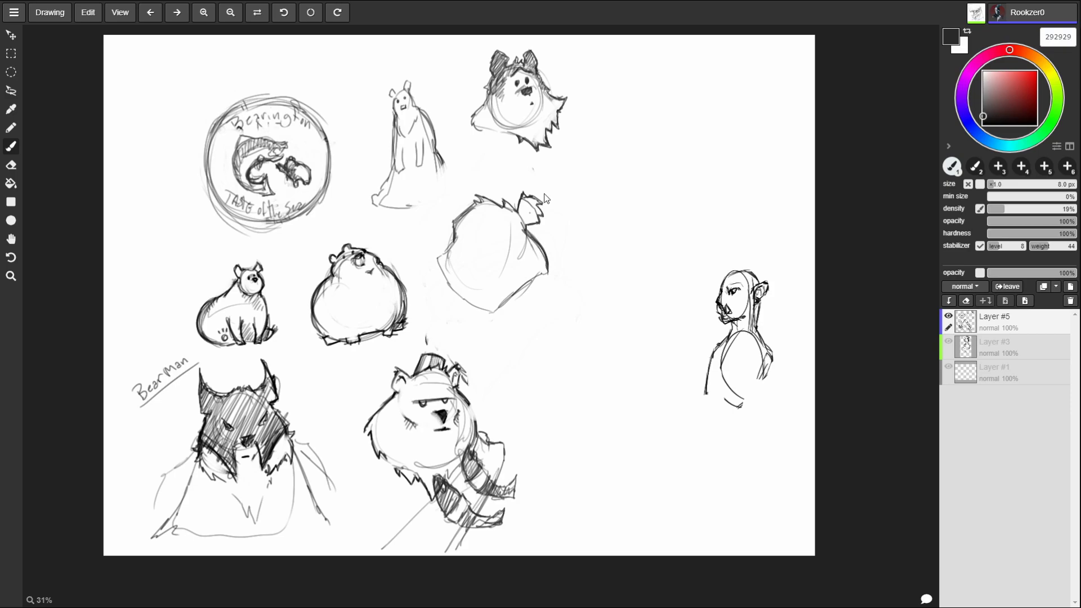
pyautogui.moveTo(454, 242)
pyautogui.mouseDown()
pyautogui.moveTo(437, 261)
pyautogui.moveTo(448, 293)
pyautogui.moveTo(490, 318)
pyautogui.moveTo(502, 313)
pyautogui.mouseUp()
pyautogui.hotkey('ctrl', 'z')
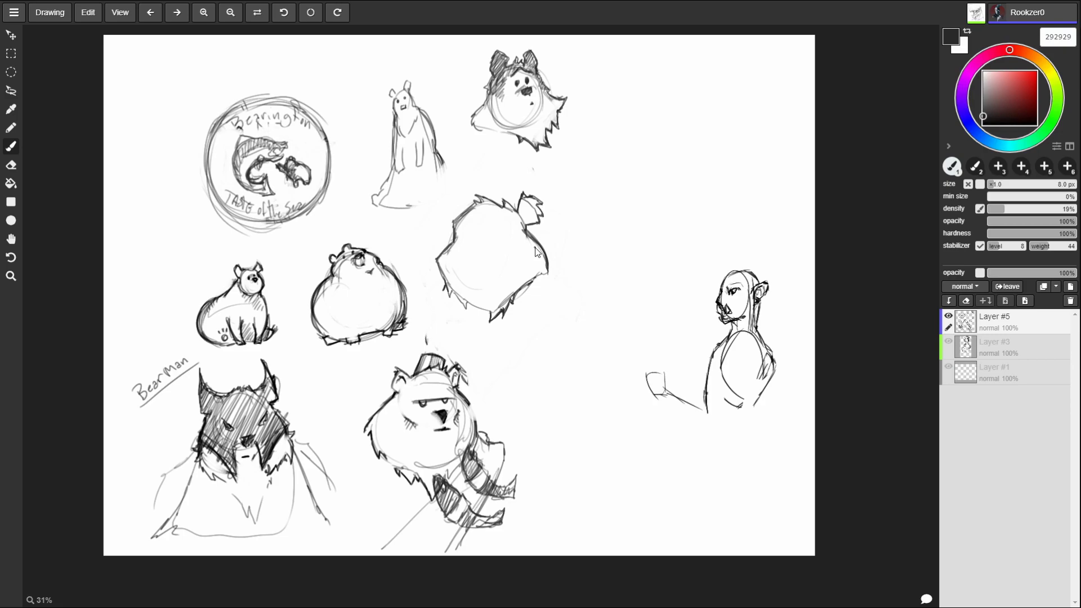
# - Add the bear head's left-hand ear with shading inside both ears, and draw a hatched nose
pyautogui.moveTo(714, 350)
pyautogui.mouseDown()
pyautogui.moveTo(702, 357)
pyautogui.moveTo(694, 405)
pyautogui.moveTo(694, 390)
pyautogui.mouseUp()
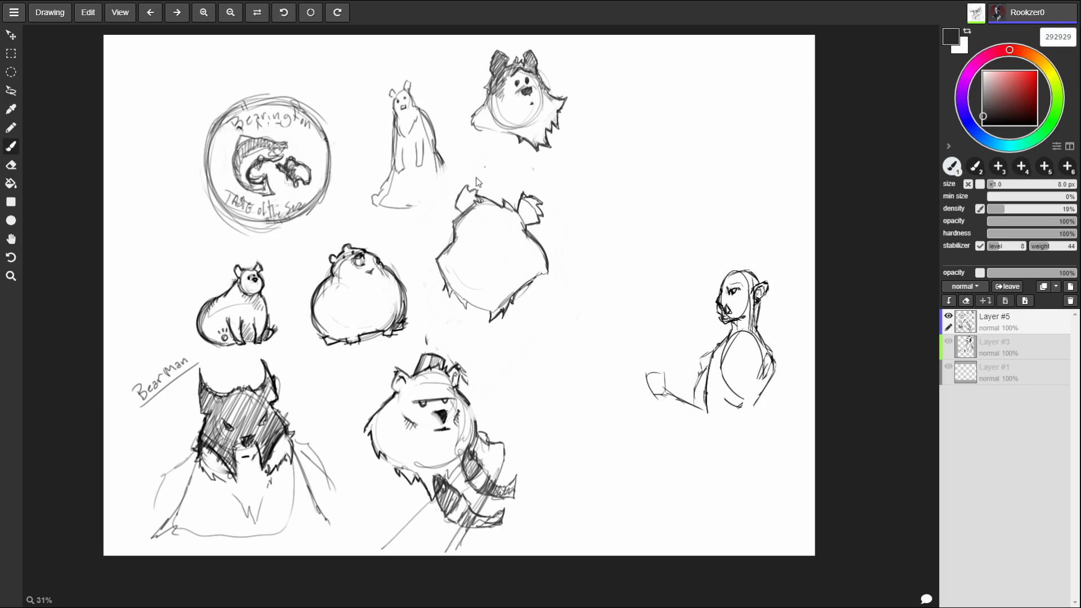
pyautogui.moveTo(462, 197)
pyautogui.mouseDown()
pyautogui.moveTo(460, 211)
pyautogui.moveTo(527, 227)
pyautogui.moveTo(536, 219)
pyautogui.mouseUp()
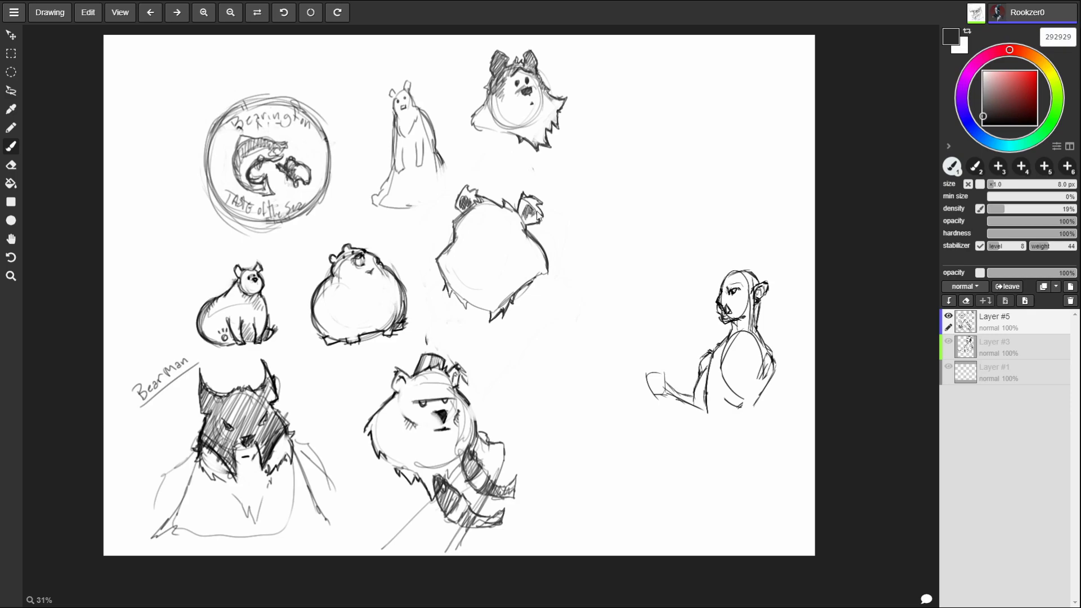
pyautogui.moveTo(469, 239); pyautogui.dragTo(468, 266)
pyautogui.moveTo(468, 266)
pyautogui.mouseDown()
pyautogui.moveTo(479, 254)
pyautogui.moveTo(468, 267)
pyautogui.mouseUp()
pyautogui.moveTo(466, 267)
pyautogui.mouseDown()
pyautogui.moveTo(457, 260)
pyautogui.moveTo(471, 249)
pyautogui.moveTo(470, 264)
pyautogui.moveTo(457, 259)
pyautogui.moveTo(466, 274)
pyautogui.moveTo(461, 260)
pyautogui.moveTo(473, 263)
pyautogui.mouseUp()
pyautogui.hotkey('ctrl', 'z')
pyautogui.hotkey('ctrl', 'z')
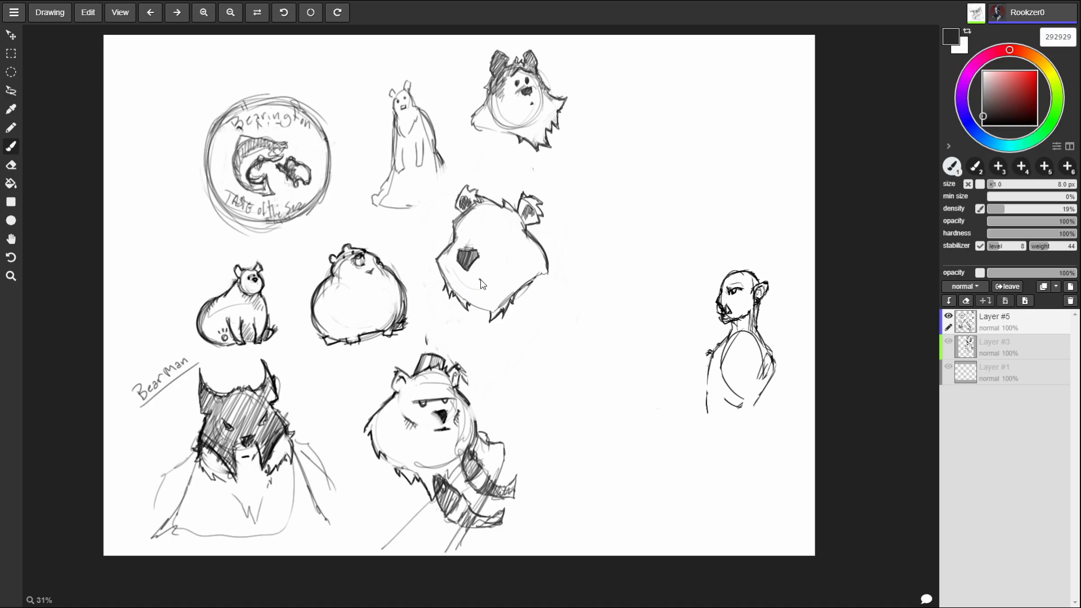
# - Erase the bear head's ears and crown, and outline an angular helmet visor above the nose with a 10 px brush
pyautogui.moveTo(470, 175); pyautogui.dragTo(439, 217)
pyautogui.moveTo(527, 191)
pyautogui.mouseDown()
pyautogui.moveTo(515, 206)
pyautogui.moveTo(523, 183)
pyautogui.moveTo(493, 211)
pyautogui.moveTo(462, 218)
pyautogui.moveTo(528, 217)
pyautogui.mouseUp()
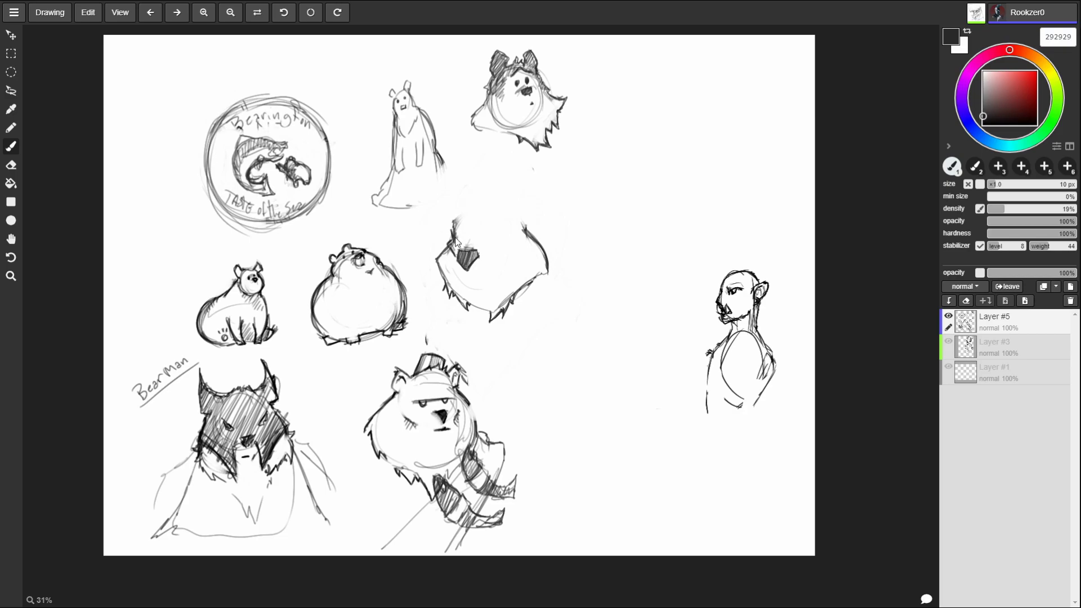
pyautogui.moveTo(477, 245)
pyautogui.mouseDown()
pyautogui.moveTo(488, 259)
pyautogui.moveTo(527, 237)
pyautogui.moveTo(486, 262)
pyautogui.moveTo(480, 251)
pyautogui.moveTo(519, 240)
pyautogui.mouseUp()
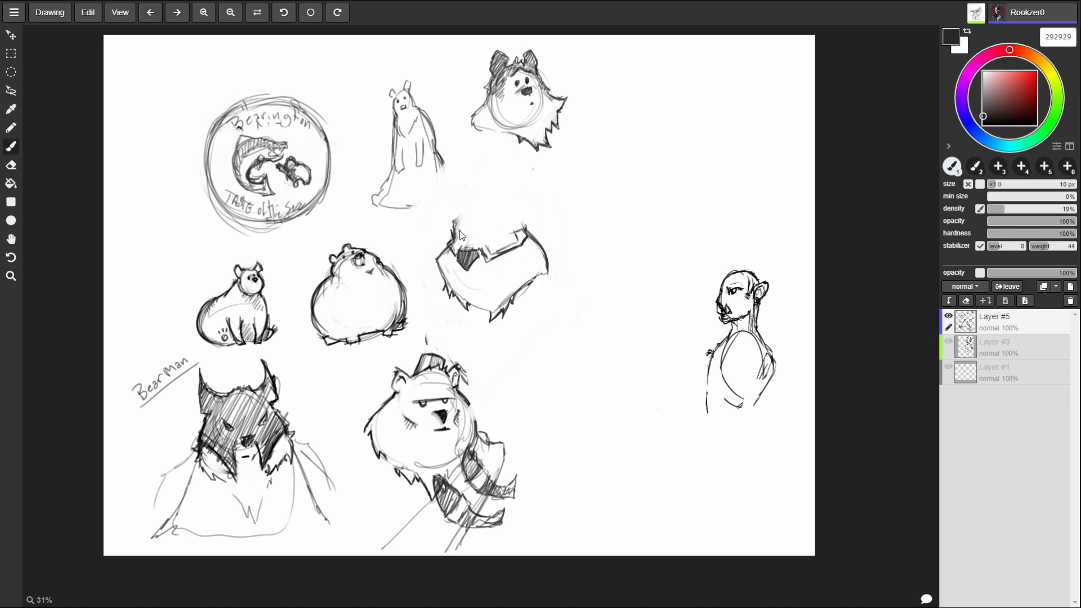
# - Draw the helmet's pointed nose guard and a thick brow band around the visor
pyautogui.moveTo(461, 236)
pyautogui.mouseDown()
pyautogui.moveTo(523, 230)
pyautogui.moveTo(462, 248)
pyautogui.moveTo(479, 251)
pyautogui.moveTo(477, 224)
pyautogui.moveTo(517, 241)
pyautogui.moveTo(488, 264)
pyautogui.moveTo(528, 250)
pyautogui.moveTo(487, 265)
pyautogui.moveTo(481, 253)
pyautogui.mouseUp()
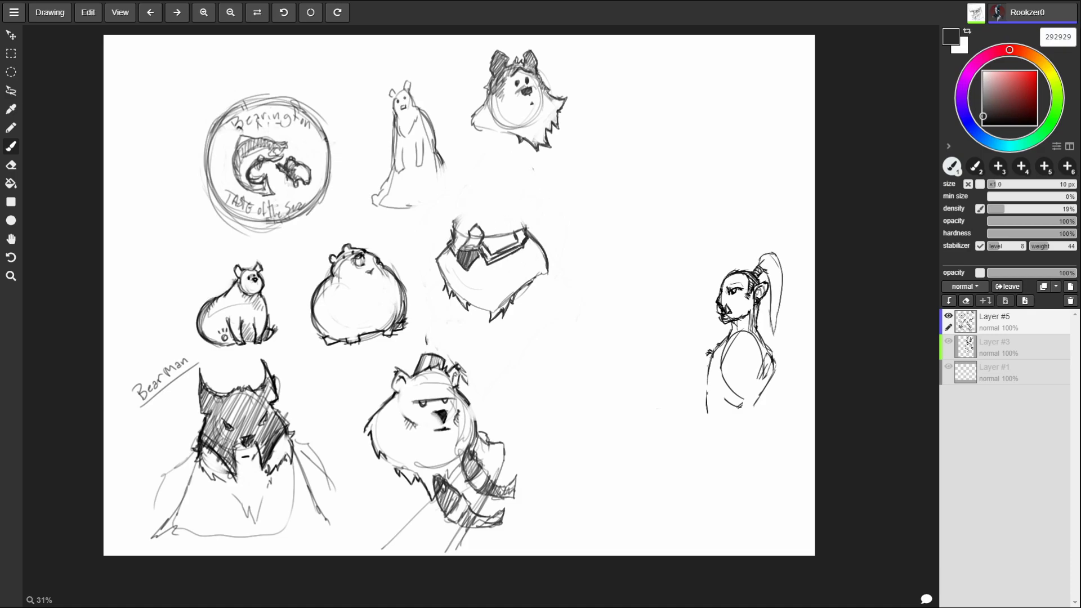
pyautogui.moveTo(466, 246); pyautogui.dragTo(462, 252)
pyautogui.moveTo(467, 232); pyautogui.dragTo(455, 223)
pyautogui.moveTo(484, 235); pyautogui.dragTo(521, 224)
pyautogui.hotkey('ctrl', 'z')
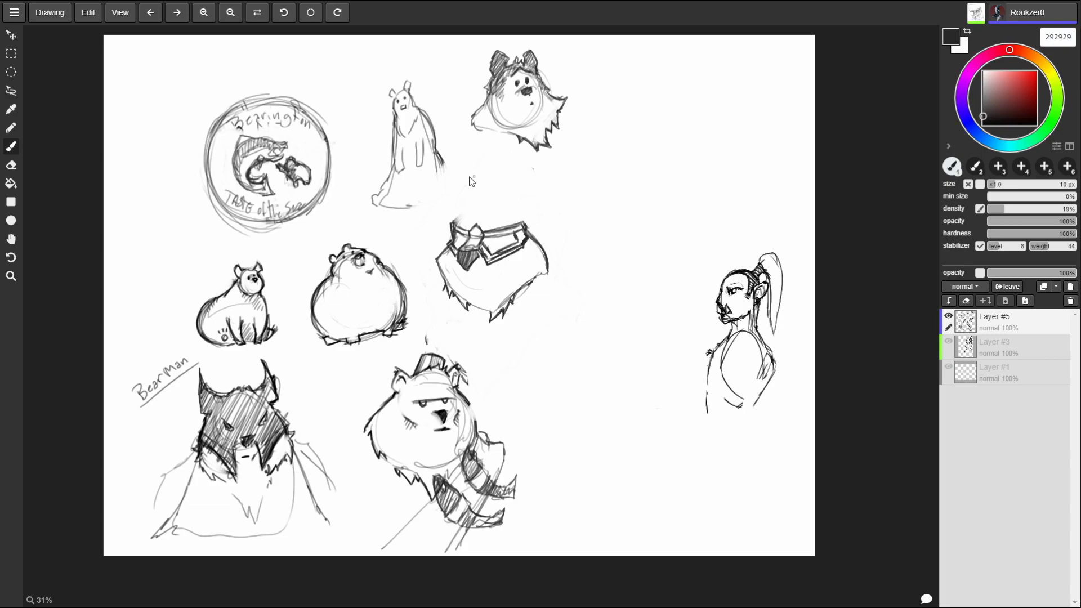
# - Draw the helmet's rounded dome above the brow band and a curved horn on its right-hand side
pyautogui.moveTo(476, 228)
pyautogui.mouseDown()
pyautogui.moveTo(484, 195)
pyautogui.moveTo(458, 209)
pyautogui.moveTo(485, 194)
pyautogui.moveTo(526, 220)
pyautogui.moveTo(456, 201)
pyautogui.moveTo(453, 214)
pyautogui.moveTo(487, 193)
pyautogui.moveTo(453, 222)
pyautogui.moveTo(475, 197)
pyautogui.moveTo(525, 211)
pyautogui.moveTo(516, 208)
pyautogui.mouseUp()
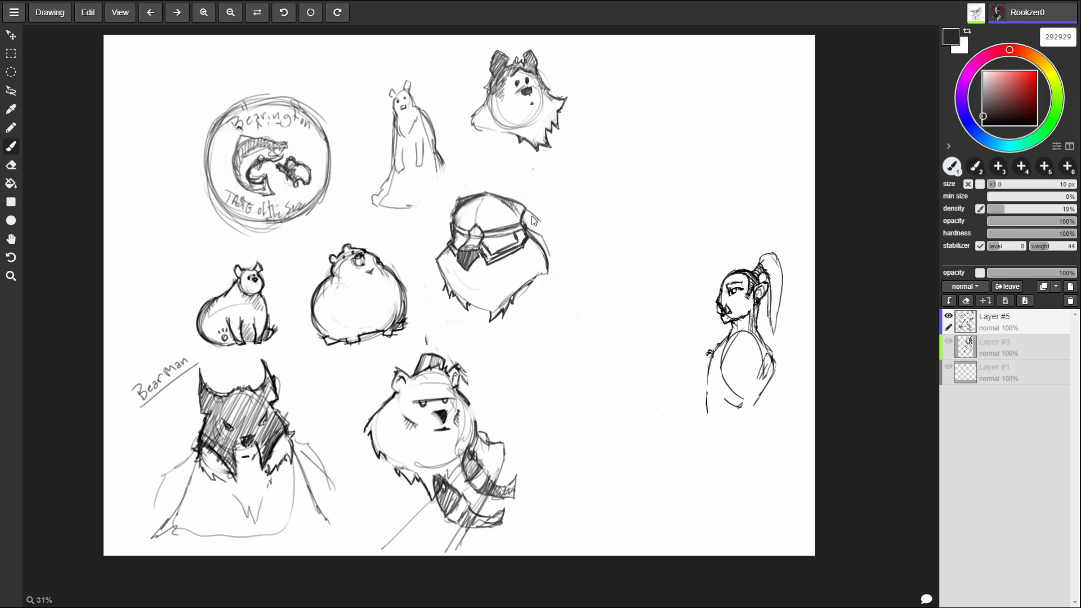
pyautogui.moveTo(526, 211); pyautogui.dragTo(551, 252)
pyautogui.moveTo(457, 198); pyautogui.dragTo(438, 229)
pyautogui.moveTo(515, 203); pyautogui.dragTo(552, 236)
pyautogui.moveTo(521, 205)
pyautogui.mouseDown()
pyautogui.moveTo(512, 215)
pyautogui.moveTo(540, 224)
pyautogui.moveTo(519, 263)
pyautogui.moveTo(536, 218)
pyautogui.moveTo(521, 206)
pyautogui.moveTo(508, 224)
pyautogui.moveTo(503, 196)
pyautogui.moveTo(517, 199)
pyautogui.mouseUp()
pyautogui.hotkey('ctrl', 'z')
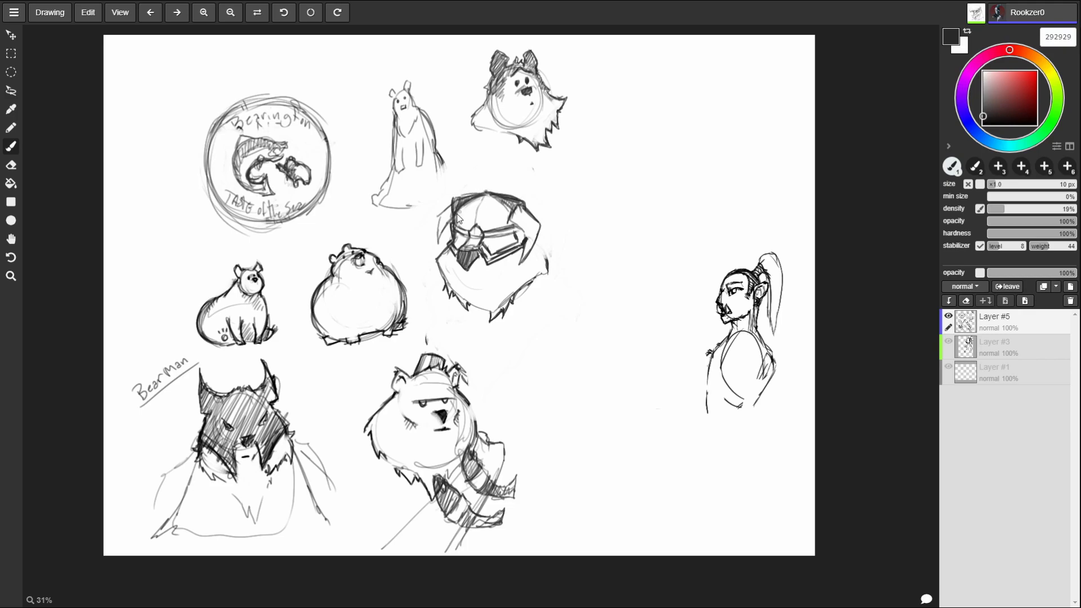
# - Draw the helmet's left-hand horn curving beside the face, and hatch the horns and visor opening
pyautogui.moveTo(452, 209); pyautogui.dragTo(435, 257)
pyautogui.moveTo(433, 242); pyautogui.dragTo(440, 222)
pyautogui.moveTo(519, 211)
pyautogui.mouseDown()
pyautogui.moveTo(539, 234)
pyautogui.moveTo(516, 227)
pyautogui.moveTo(513, 246)
pyautogui.moveTo(510, 237)
pyautogui.mouseUp()
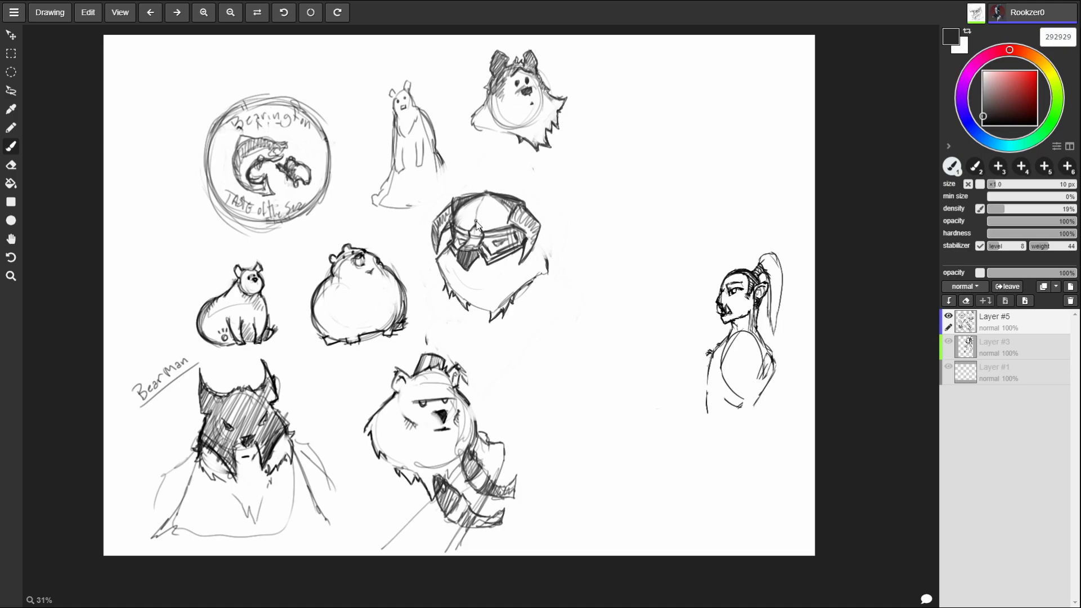
# - Refine the helmet's dome ridge and cheek fur, and draw a straight mouth line below the nose
pyautogui.moveTo(476, 219); pyautogui.dragTo(479, 209)
pyautogui.moveTo(546, 257)
pyautogui.mouseDown()
pyautogui.moveTo(555, 254)
pyautogui.moveTo(540, 241)
pyautogui.mouseUp()
pyautogui.moveTo(461, 249); pyautogui.dragTo(431, 261)
pyautogui.moveTo(495, 278)
pyautogui.mouseDown()
pyautogui.moveTo(465, 280)
pyautogui.moveTo(495, 279)
pyautogui.mouseUp()
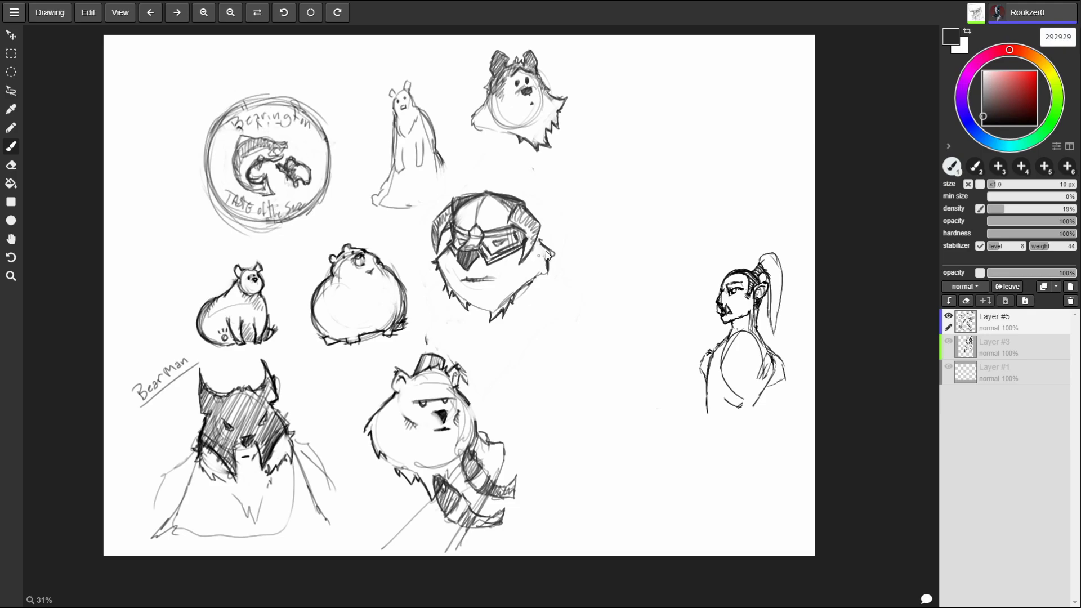
# - Undo the straight mouth line and redraw the mouth as a wide upturned curve
pyautogui.hotkey('ctrl', 'z')
pyautogui.hotkey('ctrl', 'z')
pyautogui.hotkey('ctrl', 'y')
pyautogui.moveTo(457, 278); pyautogui.dragTo(466, 283)
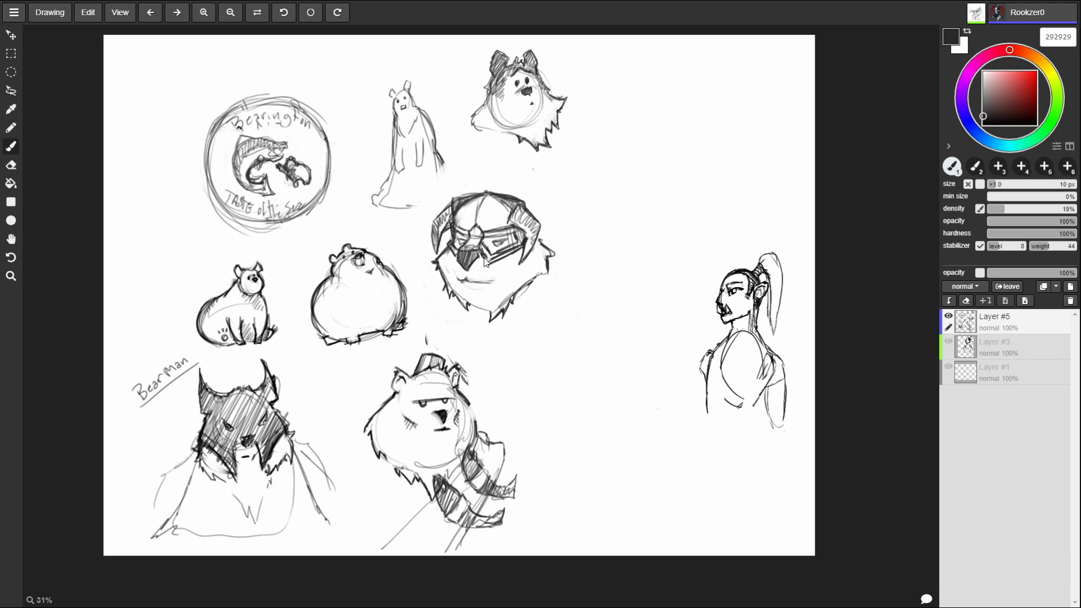
pyautogui.moveTo(461, 284); pyautogui.dragTo(455, 278)
pyautogui.moveTo(479, 282); pyautogui.dragTo(495, 277)
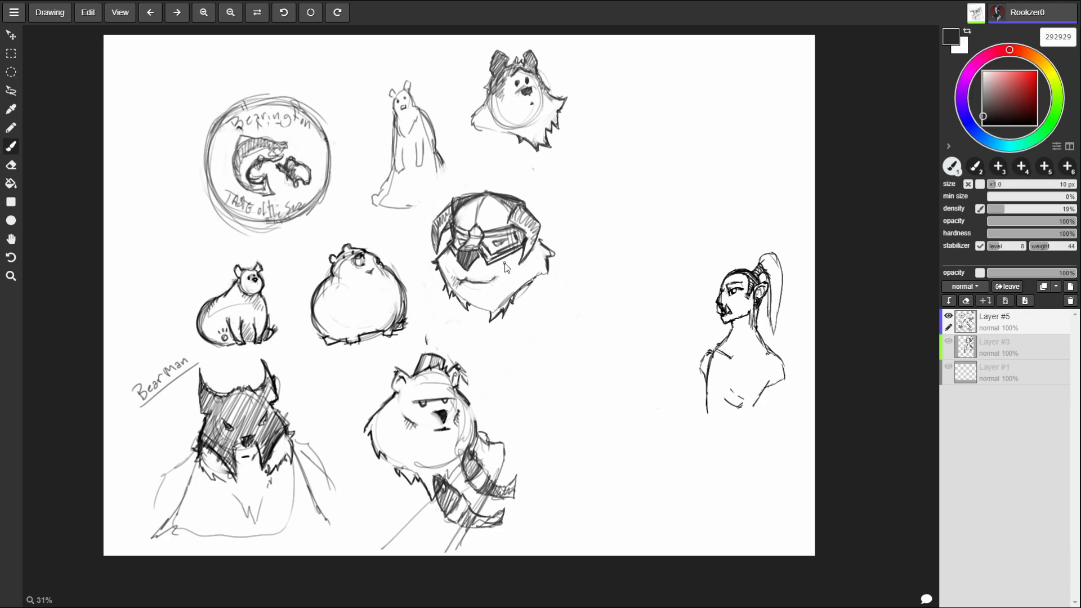
pyautogui.moveTo(473, 281); pyautogui.dragTo(507, 276)
# - Replace the helmet's right-hand horn with a curled horn and draw an angry eye inside the visor
pyautogui.moveTo(537, 5)
pyautogui.moveTo(513, 212); pyautogui.dragTo(526, 245)
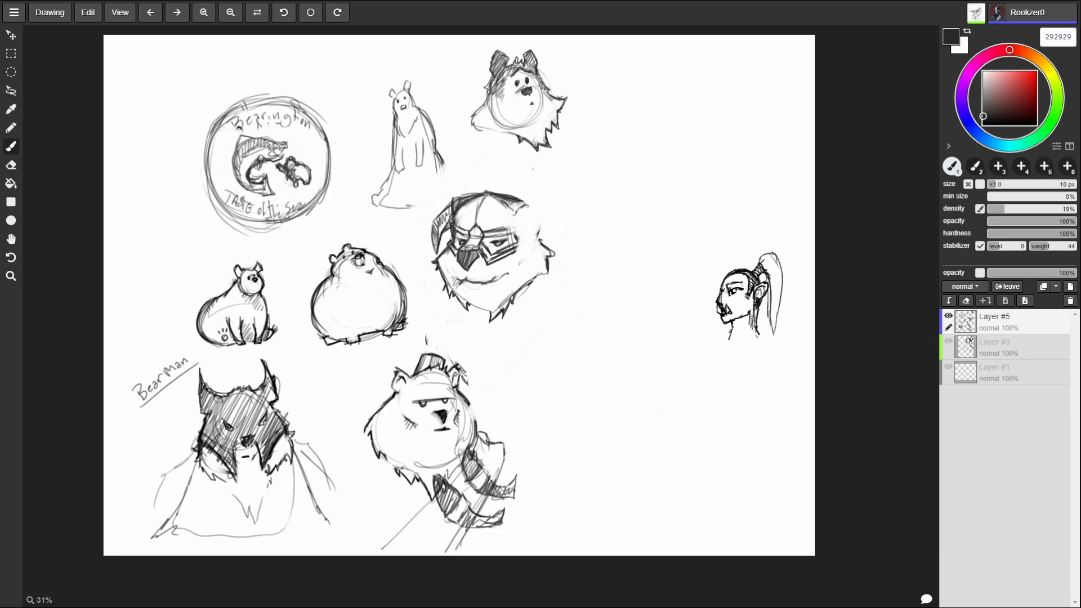
pyautogui.moveTo(519, 204)
pyautogui.mouseDown()
pyautogui.moveTo(531, 213)
pyautogui.moveTo(511, 217)
pyautogui.moveTo(520, 230)
pyautogui.moveTo(545, 228)
pyautogui.moveTo(526, 237)
pyautogui.moveTo(519, 260)
pyautogui.moveTo(540, 248)
pyautogui.moveTo(542, 220)
pyautogui.moveTo(517, 264)
pyautogui.moveTo(509, 220)
pyautogui.moveTo(513, 231)
pyautogui.moveTo(521, 208)
pyautogui.moveTo(539, 227)
pyautogui.moveTo(530, 234)
pyautogui.mouseUp()
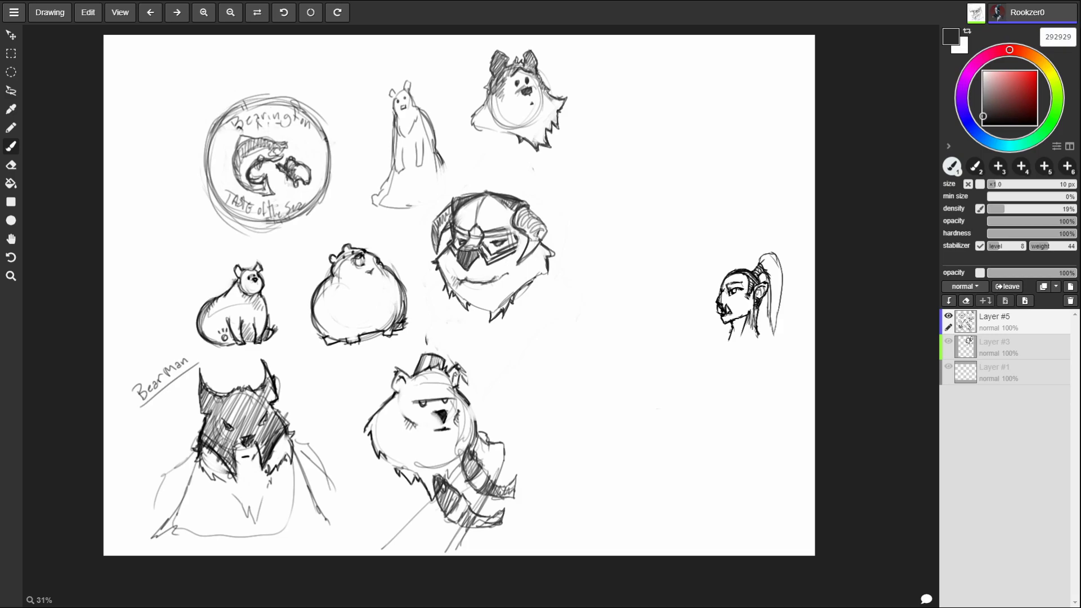
pyautogui.moveTo(491, 193); pyautogui.dragTo(534, 204)
pyautogui.moveTo(501, 237); pyautogui.dragTo(517, 233)
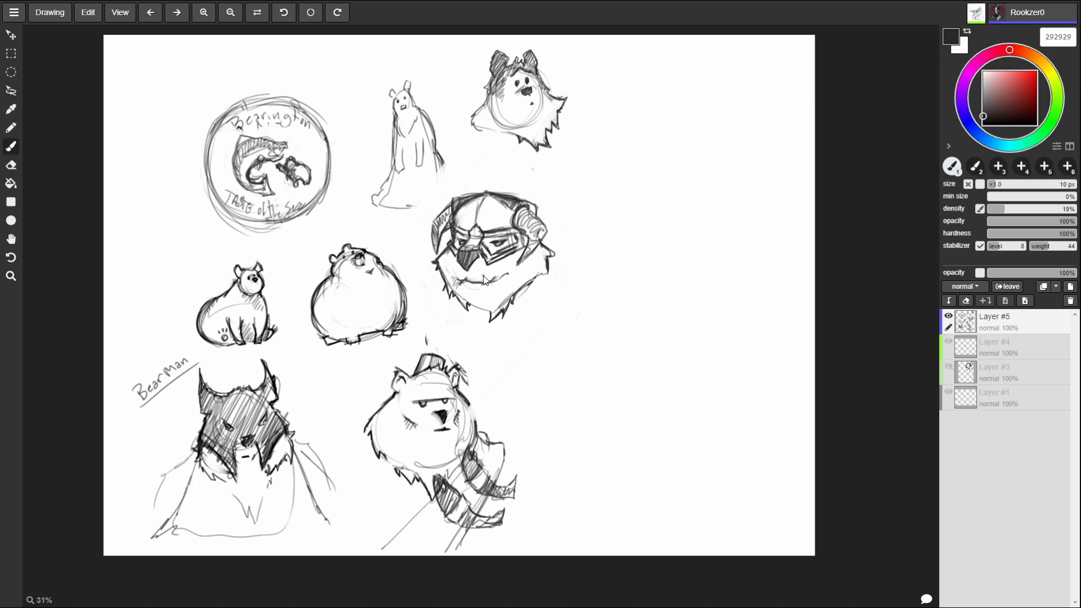
# - Erase the middle of the helmeted bear's mouth and rework it into short broken strokes
pyautogui.moveTo(506, 273); pyautogui.dragTo(471, 286)
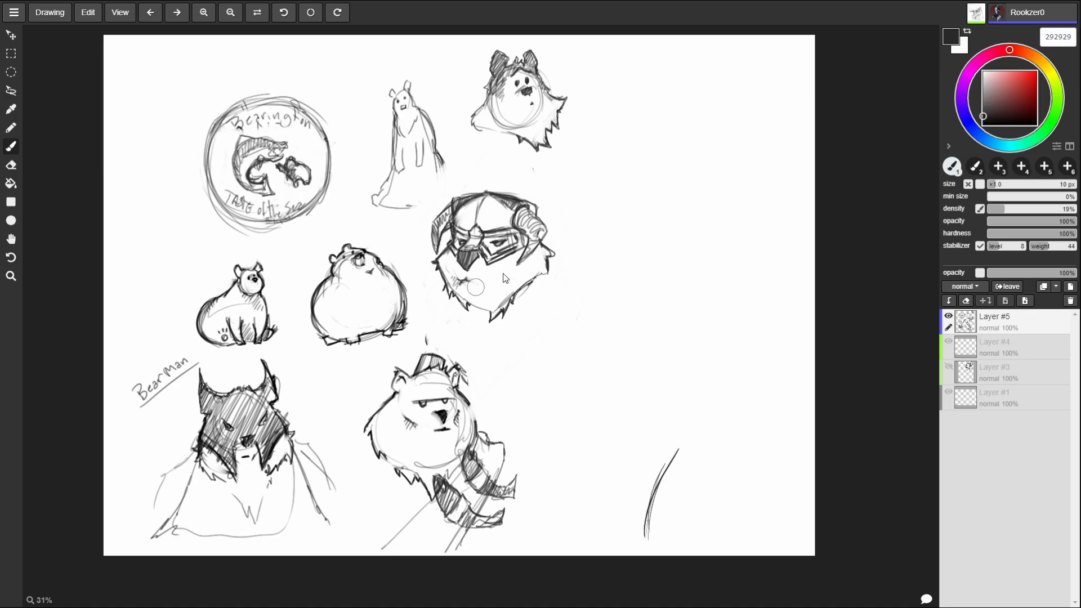
pyautogui.moveTo(636, 490)
pyautogui.mouseDown()
pyautogui.moveTo(749, 388)
pyautogui.moveTo(802, 433)
pyautogui.moveTo(675, 450)
pyautogui.mouseUp()
pyautogui.hotkey('ctrl', 'z')
pyautogui.hotkey('ctrl', 'z')
pyautogui.hotkey('ctrl', 'z')
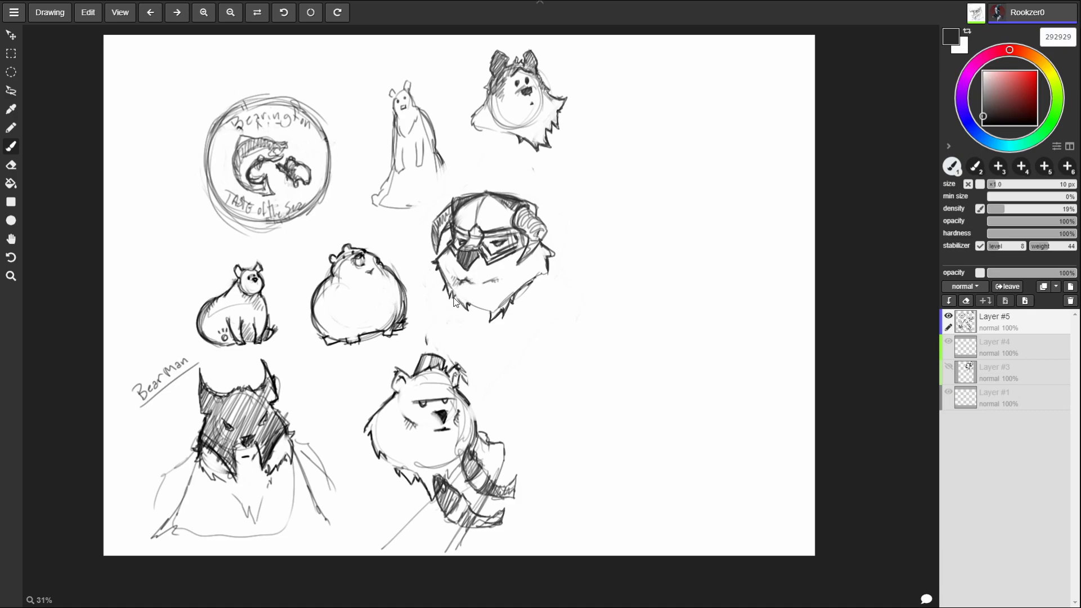
# - Add jagged fur to the helmeted bear's cheek, and hatch its chin and the right-hand horn
pyautogui.moveTo(727, 335); pyautogui.dragTo(724, 402)
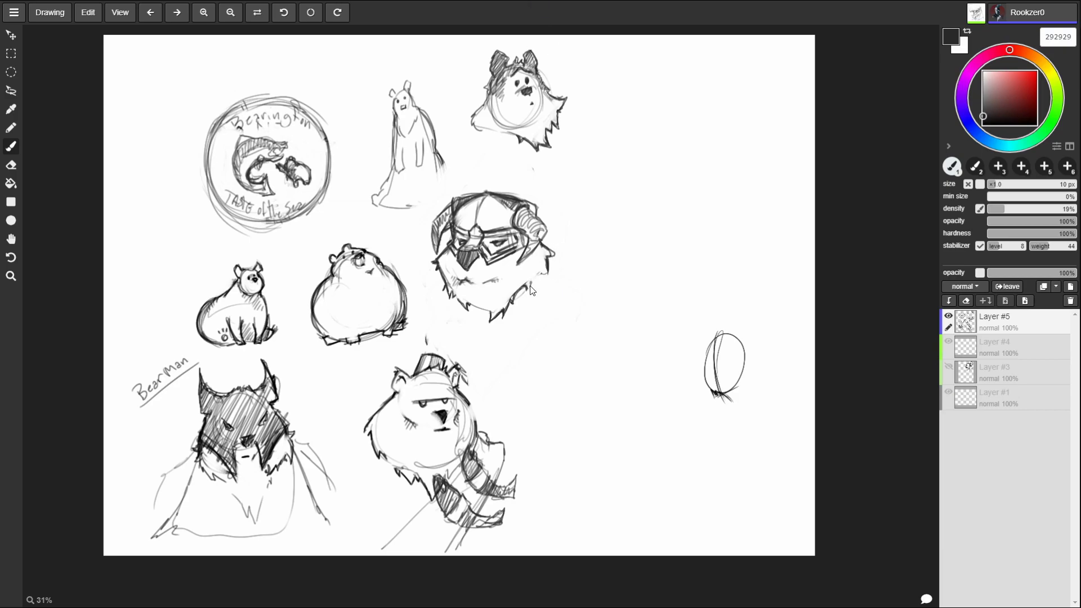
pyautogui.moveTo(541, 274); pyautogui.dragTo(553, 269)
pyautogui.hotkey('ctrl', 'z')
pyautogui.hotkey('ctrl', 'z')
pyautogui.hotkey('ctrl', 'z')
pyautogui.hotkey('ctrl', 'z')
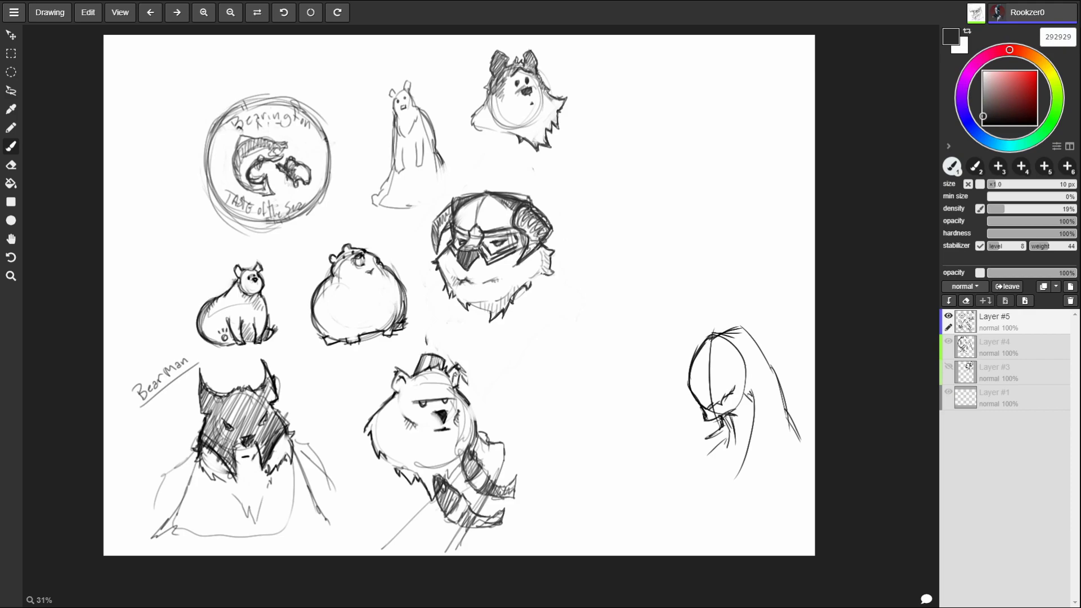
# - Redraw the helmet's left-hand horn as a thicker, wider curve with dark hatching
pyautogui.moveTo(450, 207)
pyautogui.mouseDown()
pyautogui.moveTo(430, 224)
pyautogui.moveTo(436, 257)
pyautogui.mouseUp()
pyautogui.hotkey('ctrl', 'z')
pyautogui.hotkey('ctrl', 'z')
pyautogui.hotkey('ctrl', 'y')
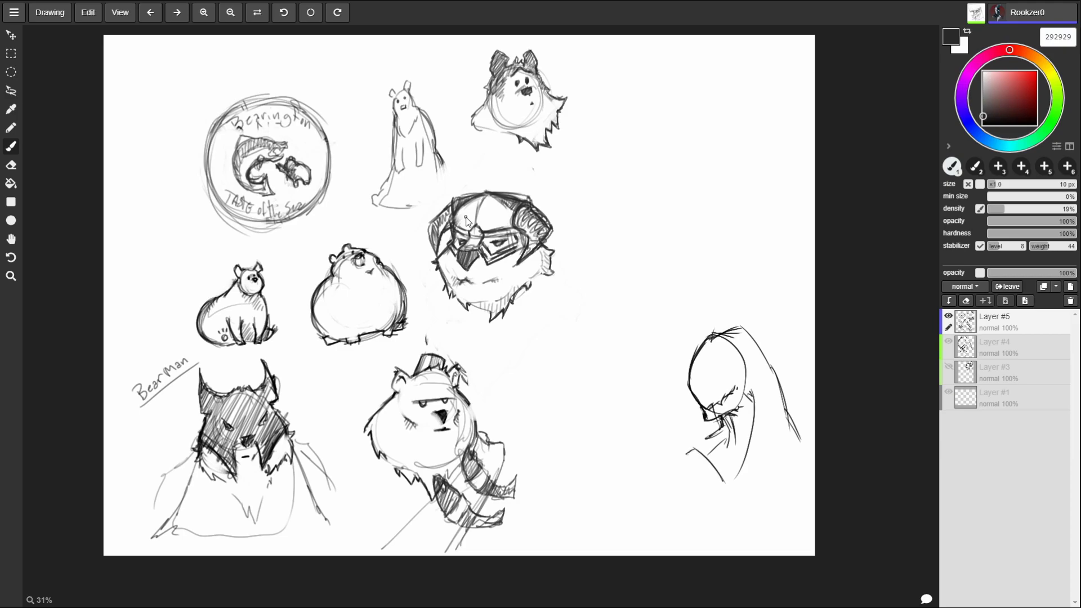
pyautogui.hotkey('ctrl', 'y')
pyautogui.hotkey('ctrl', 'y')
pyautogui.hotkey('ctrl', 'y')
pyautogui.hotkey('ctrl', 'y')
pyautogui.hotkey('ctrl', 'y')
pyautogui.hotkey('ctrl', 'y')
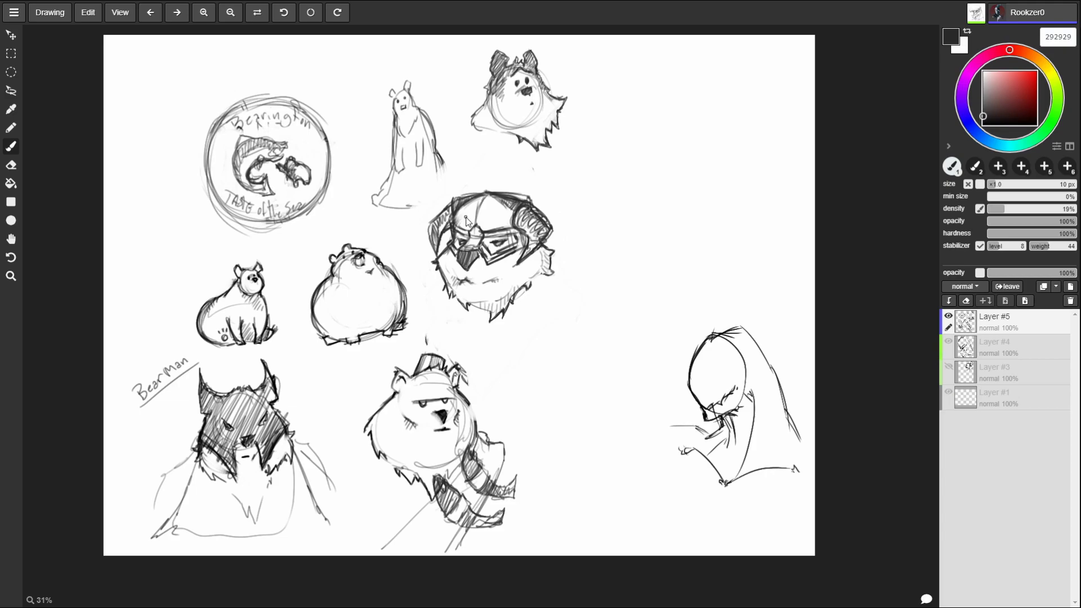
pyautogui.hotkey('ctrl', 'y')
pyautogui.hotkey('ctrl', 'y')
pyautogui.hotkey('ctrl', 'y')
pyautogui.hotkey('ctrl', 'y')
pyautogui.hotkey('ctrl', 'y')
pyautogui.hotkey('ctrl', 'y')
pyautogui.hotkey('ctrl', 'y')
pyautogui.hotkey('ctrl', 'y')
pyautogui.hotkey('ctrl', 'y')
pyautogui.hotkey('ctrl', 'y')
pyautogui.hotkey('ctrl', 'y')
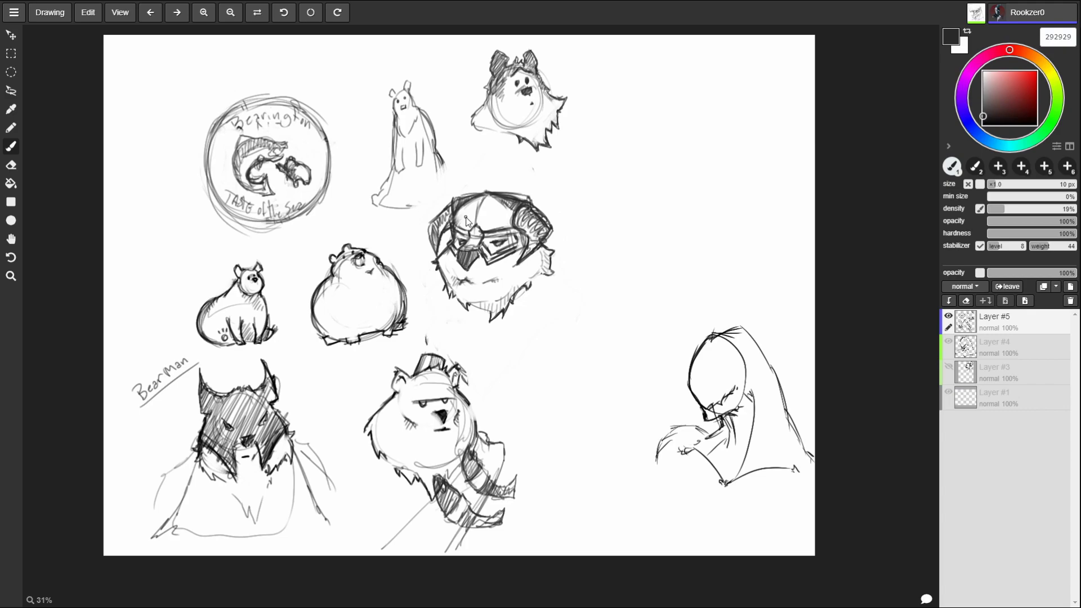
pyautogui.hotkey('ctrl', 'z')
pyautogui.hotkey('ctrl', 'z')
pyautogui.hotkey('ctrl', 'y')
pyautogui.hotkey('ctrl', 'y')
pyautogui.hotkey('ctrl', 'y')
pyautogui.hotkey('ctrl', 'y')
pyautogui.hotkey('ctrl', 'y')
pyautogui.hotkey('ctrl', 'y')
pyautogui.hotkey('ctrl', 'y')
pyautogui.hotkey('ctrl', 'y')
pyautogui.hotkey('ctrl', 'y')
pyautogui.hotkey('ctrl', 'y')
pyautogui.hotkey('ctrl', 'y')
pyautogui.hotkey('ctrl', 'y')
pyautogui.hotkey('ctrl', 'y')
pyautogui.hotkey('ctrl', 'y')
pyautogui.hotkey('ctrl', 'y')
pyautogui.hotkey('ctrl', 'y')
pyautogui.hotkey('ctrl', 'y')
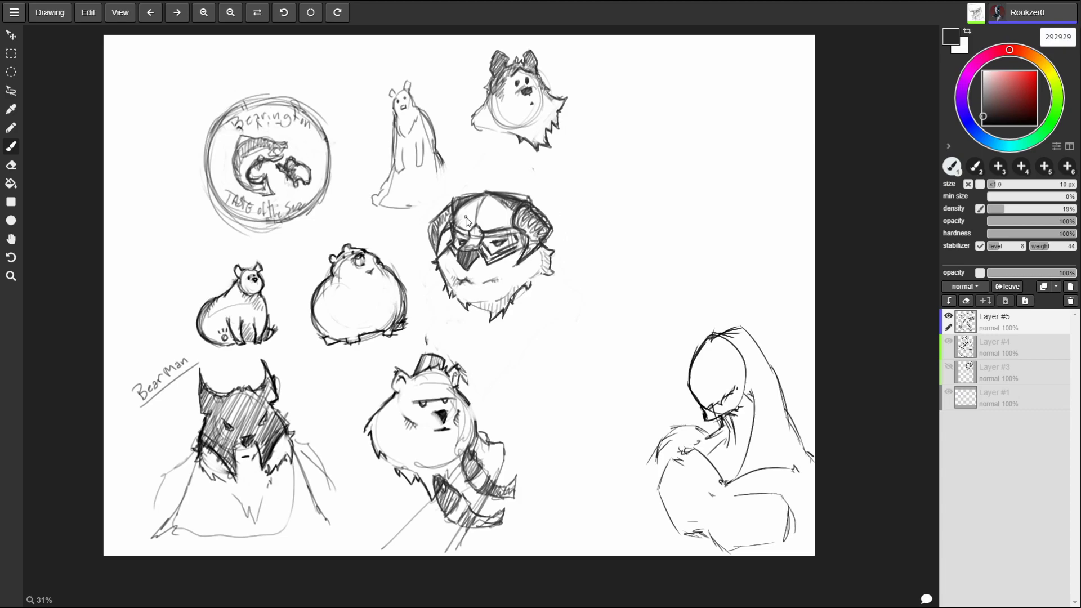
pyautogui.hotkey('ctrl', 'z')
pyautogui.hotkey('ctrl', 'z')
pyautogui.hotkey('ctrl', 'z')
pyautogui.hotkey('ctrl', 'y')
pyautogui.hotkey('ctrl', 'y')
pyautogui.hotkey('ctrl', 'y')
pyautogui.hotkey('ctrl', 'y')
pyautogui.hotkey('ctrl', 'y')
pyautogui.hotkey('ctrl', 'y')
pyautogui.hotkey('ctrl', 'y')
pyautogui.hotkey('ctrl', 'y')
pyautogui.hotkey('ctrl', 'y')
pyautogui.hotkey('ctrl', 'y')
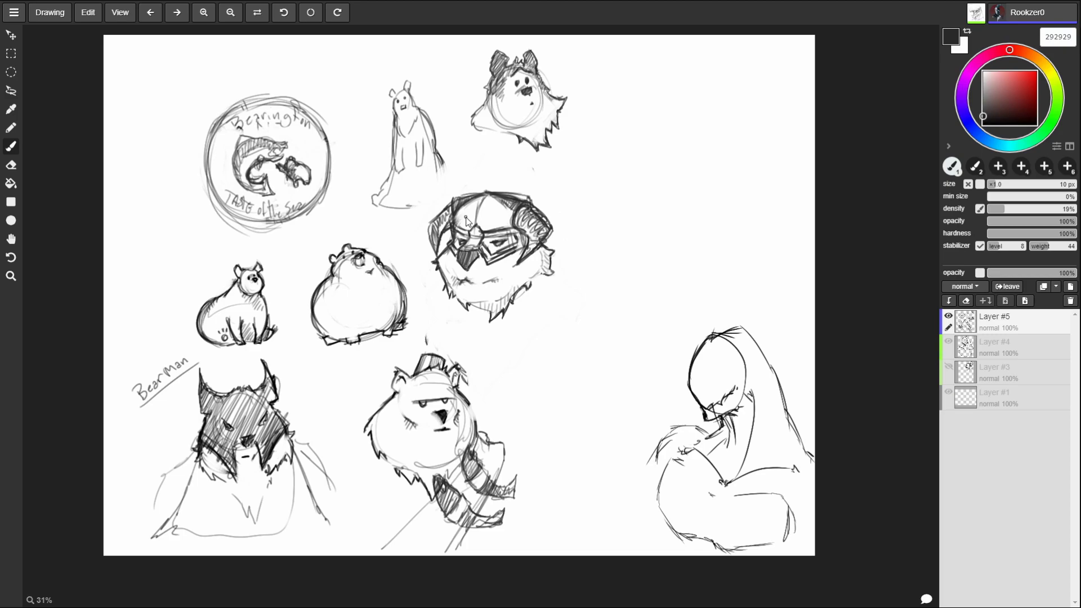
pyautogui.hotkey('ctrl', 'z')
pyautogui.hotkey('ctrl', 'y')
pyautogui.hotkey('ctrl', 'y')
pyautogui.hotkey('ctrl', 'y')
pyautogui.hotkey('ctrl', 'y')
pyautogui.hotkey('ctrl', 'y')
pyautogui.hotkey('ctrl', 'y')
pyautogui.hotkey('ctrl', 'y')
pyautogui.hotkey('ctrl', 'y')
pyautogui.hotkey('ctrl', 'y')
pyautogui.hotkey('ctrl', 'y')
pyautogui.hotkey('ctrl', 'y')
pyautogui.hotkey('ctrl', 'y')
pyautogui.hotkey('ctrl', 'y')
pyautogui.hotkey('ctrl', 'y')
pyautogui.hotkey('ctrl', 'y')
pyautogui.hotkey('ctrl', 'y')
pyautogui.hotkey('ctrl', 'y')
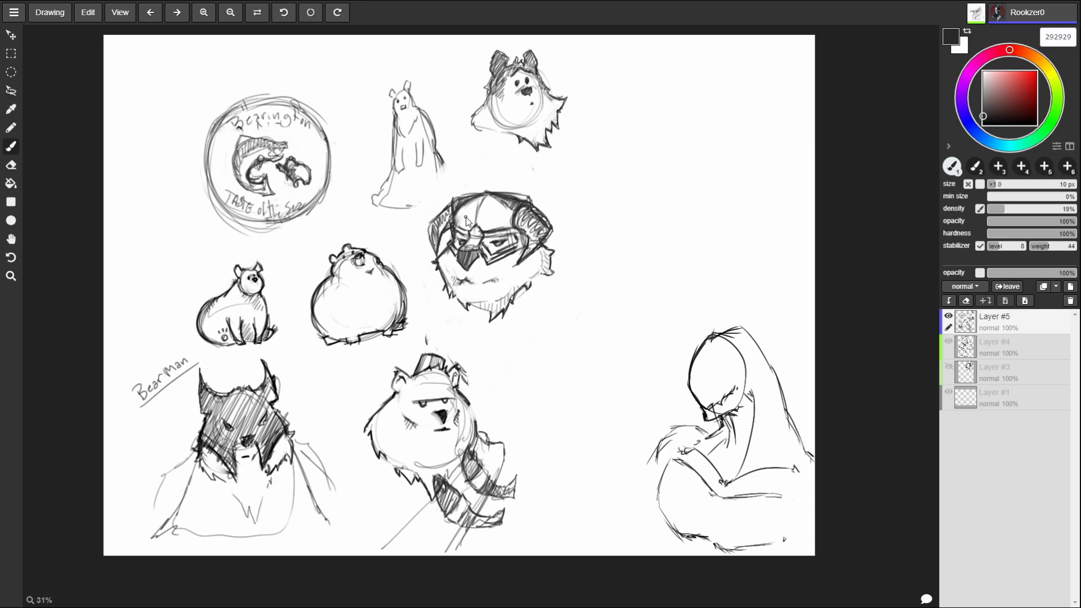
pyautogui.hotkey('ctrl', 'z')
pyautogui.hotkey('ctrl', 'z')
pyautogui.hotkey('ctrl', 'z')
pyautogui.hotkey('ctrl', 'z')
pyautogui.hotkey('ctrl', 'z')
pyautogui.hotkey('ctrl', 'z')
pyautogui.hotkey('ctrl', 'z')
pyautogui.hotkey('ctrl', 'z')
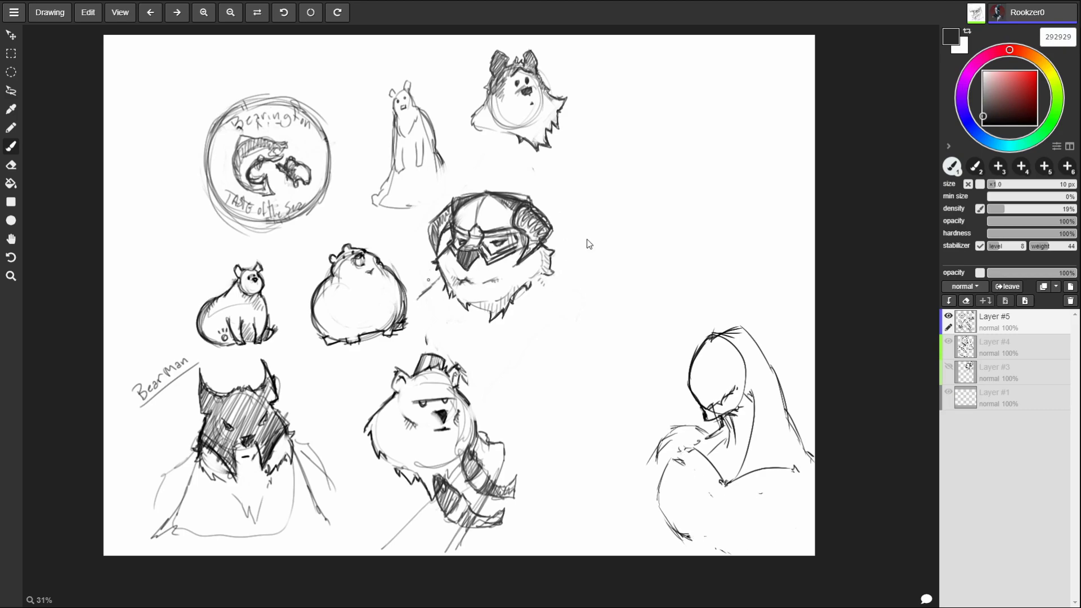
# - Draw the helmeted bear's right-hand shoulder as a line sloping away from the cheek and ending in fur tufts
pyautogui.moveTo(551, 263); pyautogui.dragTo(593, 280)
pyautogui.hotkey('ctrl', 'z')
pyautogui.hotkey('ctrl', 'z')
pyautogui.hotkey('ctrl', 'z')
pyautogui.hotkey('ctrl', 'z')
pyautogui.hotkey('ctrl', 'z')
pyautogui.hotkey('ctrl', 'z')
pyautogui.hotkey('ctrl', 'z')
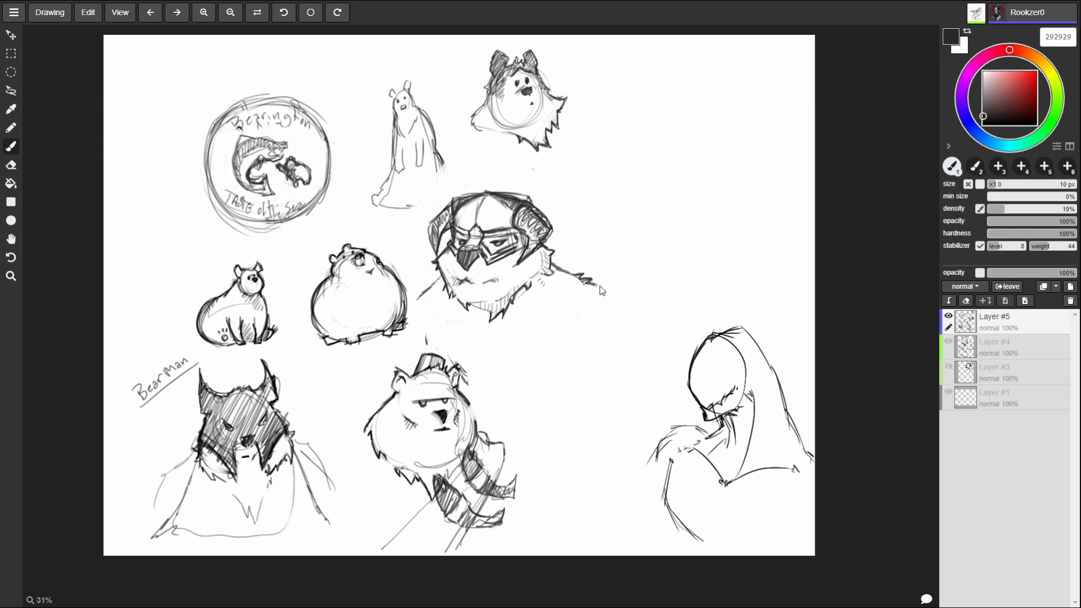
pyautogui.hotkey('ctrl', 'y')
pyautogui.hotkey('ctrl', 'y')
pyautogui.hotkey('ctrl', 'y')
pyautogui.hotkey('ctrl', 'y')
pyautogui.hotkey('ctrl', 'y')
pyautogui.hotkey('ctrl', 'z')
pyautogui.hotkey('ctrl', 'z')
pyautogui.hotkey('ctrl', 'z')
pyautogui.hotkey('ctrl', 'z')
pyautogui.hotkey('ctrl', 'z')
pyautogui.hotkey('ctrl', 'z')
pyautogui.hotkey('ctrl', 'z')
pyautogui.hotkey('ctrl', 'y')
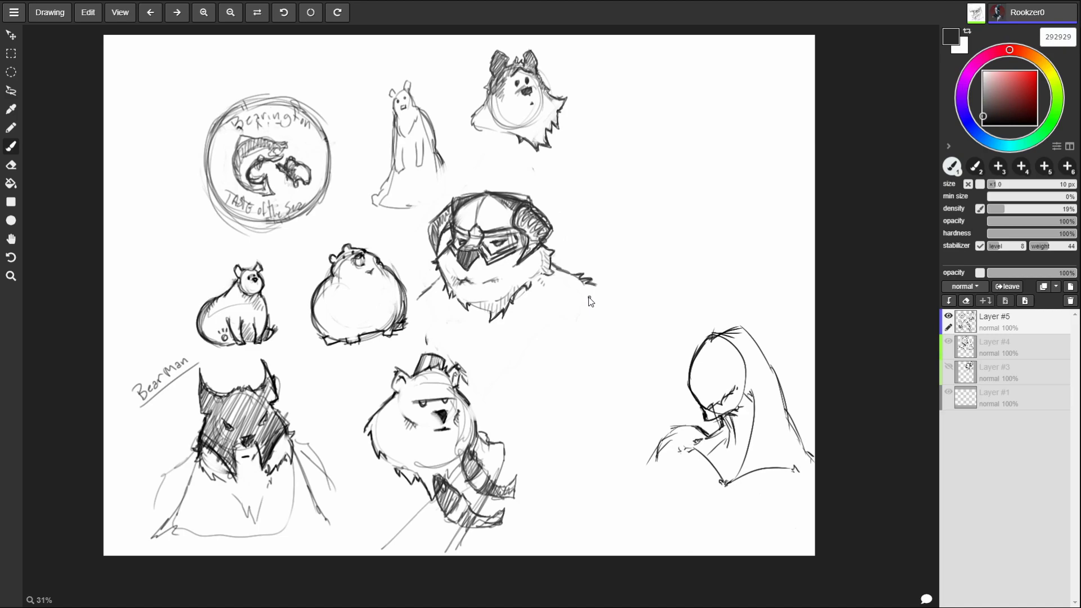
pyautogui.hotkey('ctrl', 'y')
pyautogui.hotkey('ctrl', 'y')
pyautogui.hotkey('ctrl', 'y')
pyautogui.hotkey('ctrl', 'y')
pyautogui.hotkey('ctrl', 'y')
pyautogui.hotkey('ctrl', 'y')
pyautogui.hotkey('ctrl', 'y')
pyautogui.hotkey('ctrl', 'y')
pyautogui.hotkey('ctrl', 'y')
pyautogui.hotkey('ctrl', 'y')
pyautogui.hotkey('ctrl', 'y')
pyautogui.hotkey('ctrl', 'y')
pyautogui.hotkey('ctrl', 'y')
pyautogui.hotkey('ctrl', 'y')
pyautogui.hotkey('ctrl', 'y')
pyautogui.hotkey('ctrl', 'y')
pyautogui.hotkey('ctrl', 'y')
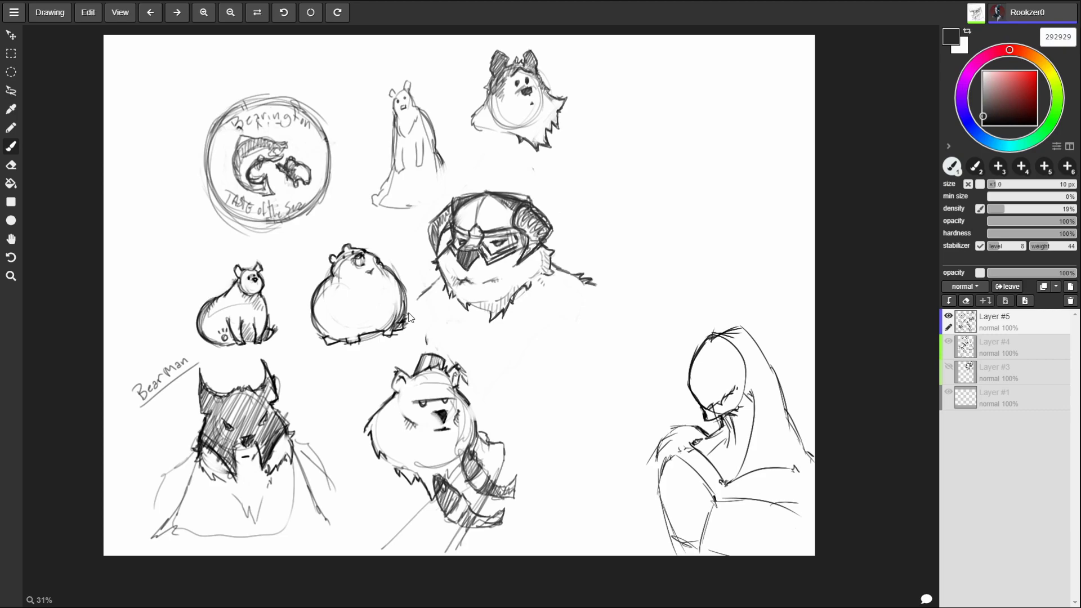
# - Draw the hanging end of the scarf, with crossing stripe bands, below the scarfed bear's chest
pyautogui.moveTo(403, 500)
pyautogui.mouseDown()
pyautogui.moveTo(414, 539)
pyautogui.moveTo(432, 521)
pyautogui.moveTo(438, 546)
pyautogui.moveTo(417, 549)
pyautogui.moveTo(444, 534)
pyautogui.moveTo(413, 510)
pyautogui.mouseUp()
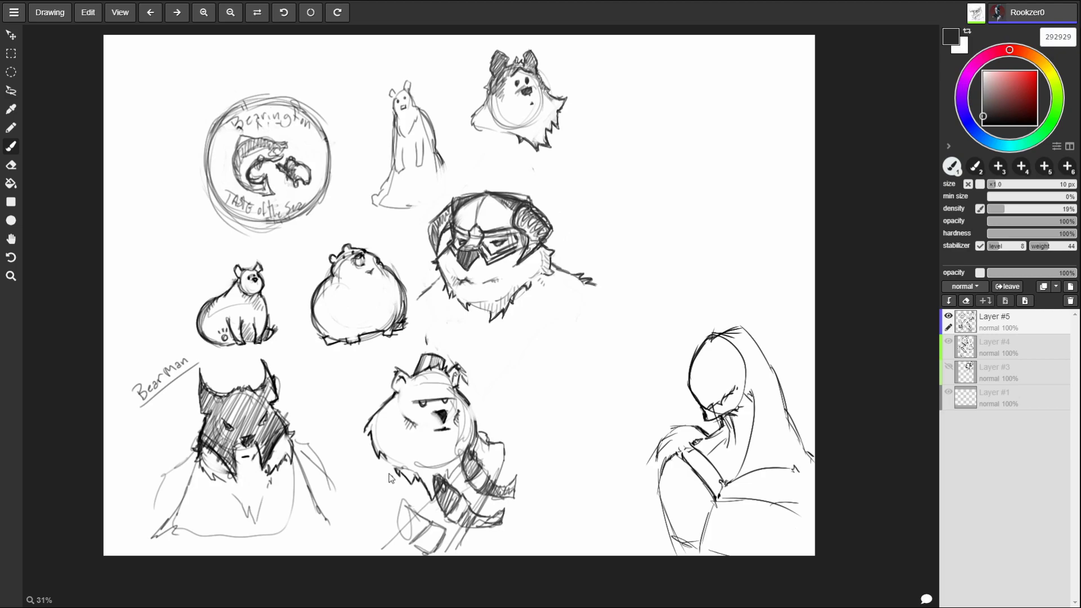
pyautogui.moveTo(671, 431); pyautogui.dragTo(719, 425)
pyautogui.moveTo(774, 444); pyautogui.dragTo(791, 466)
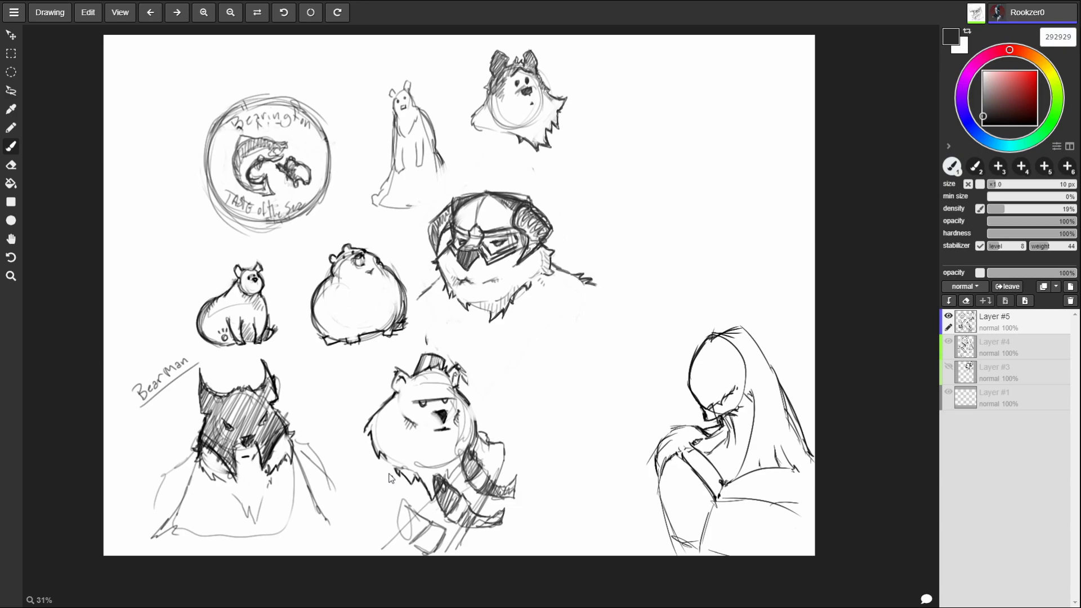
# - Erase the "Bearington" badge and sketch the light, rounded outline of a large creature head in its place
pyautogui.moveTo(241, 129)
pyautogui.mouseDown()
pyautogui.moveTo(224, 112)
pyautogui.moveTo(251, 88)
pyautogui.moveTo(192, 201)
pyautogui.moveTo(331, 88)
pyautogui.moveTo(208, 222)
pyautogui.moveTo(330, 171)
pyautogui.moveTo(310, 159)
pyautogui.mouseUp()
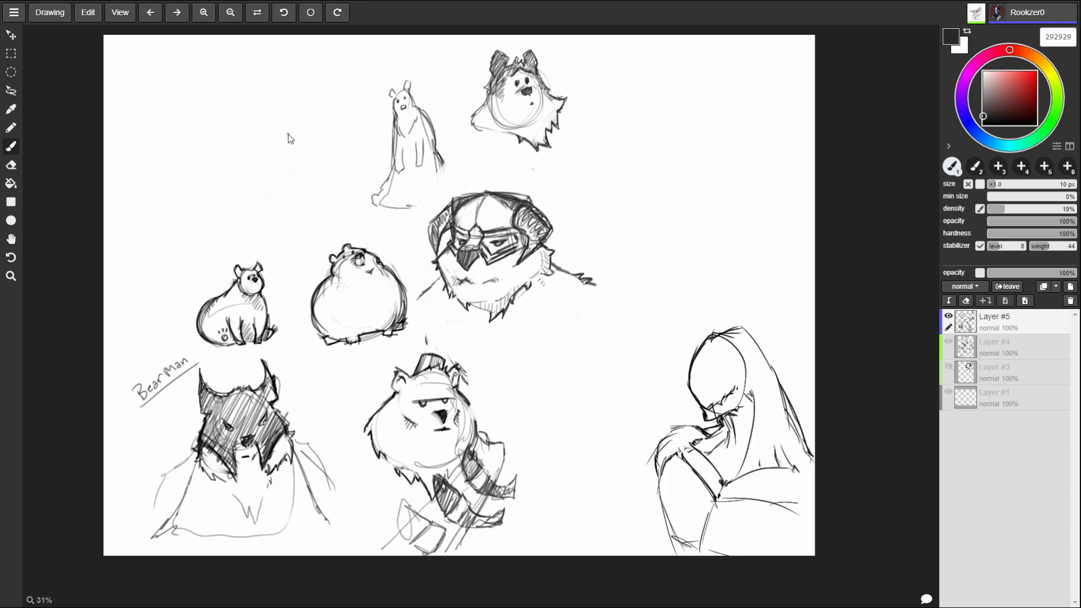
pyautogui.moveTo(191, 91)
pyautogui.mouseDown()
pyautogui.moveTo(185, 191)
pyautogui.moveTo(258, 88)
pyautogui.mouseUp()
pyautogui.moveTo(286, 104)
pyautogui.mouseDown()
pyautogui.moveTo(293, 138)
pyautogui.moveTo(301, 129)
pyautogui.moveTo(319, 167)
pyautogui.mouseUp()
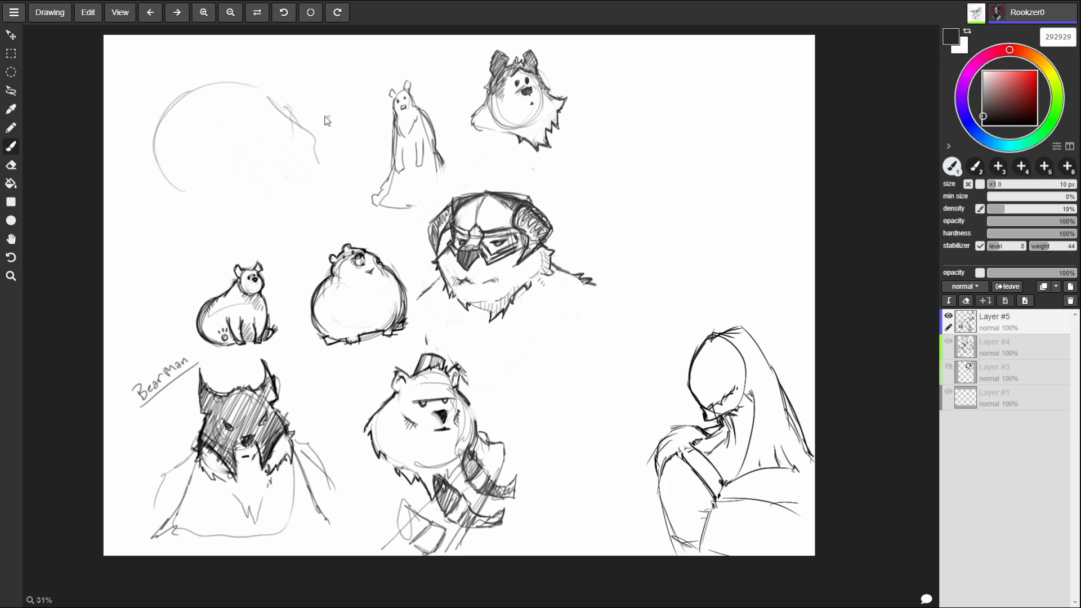
# - Draw the creature's large near eye with an angled brow, the far eye at the head's edge, and an arched upper lip
pyautogui.moveTo(204, 137)
pyautogui.mouseDown()
pyautogui.moveTo(236, 93)
pyautogui.moveTo(257, 125)
pyautogui.mouseUp()
pyautogui.moveTo(230, 124)
pyautogui.mouseDown()
pyautogui.moveTo(258, 123)
pyautogui.moveTo(206, 149)
pyautogui.moveTo(260, 131)
pyautogui.moveTo(241, 163)
pyautogui.mouseUp()
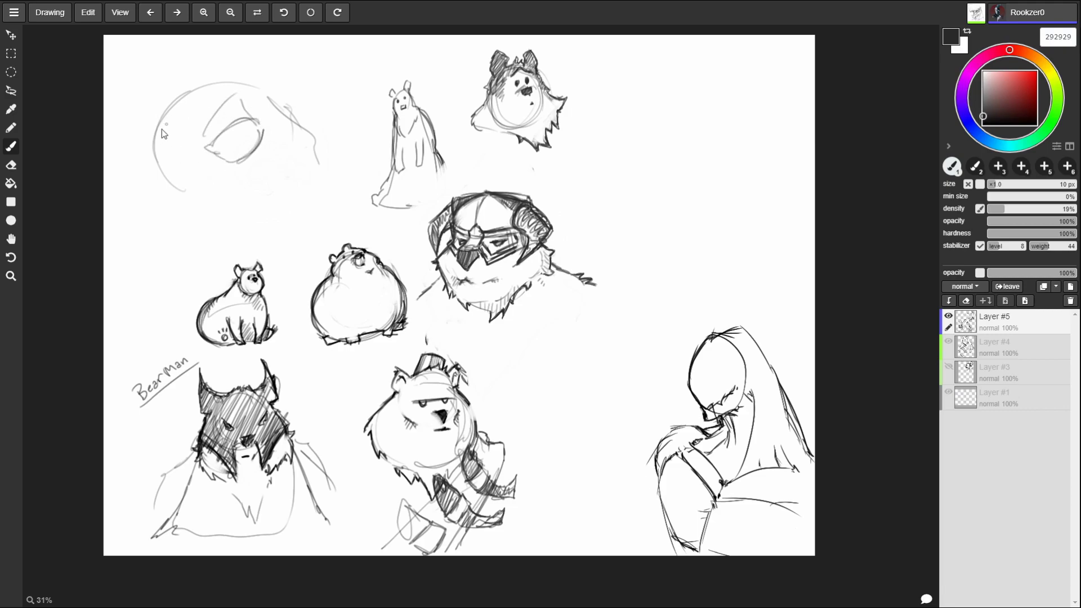
pyautogui.moveTo(154, 123)
pyautogui.mouseDown()
pyautogui.moveTo(161, 144)
pyautogui.moveTo(170, 107)
pyautogui.moveTo(159, 163)
pyautogui.moveTo(159, 145)
pyautogui.mouseUp()
pyautogui.moveTo(149, 171)
pyautogui.mouseDown()
pyautogui.moveTo(175, 159)
pyautogui.moveTo(218, 177)
pyautogui.moveTo(145, 172)
pyautogui.mouseUp()
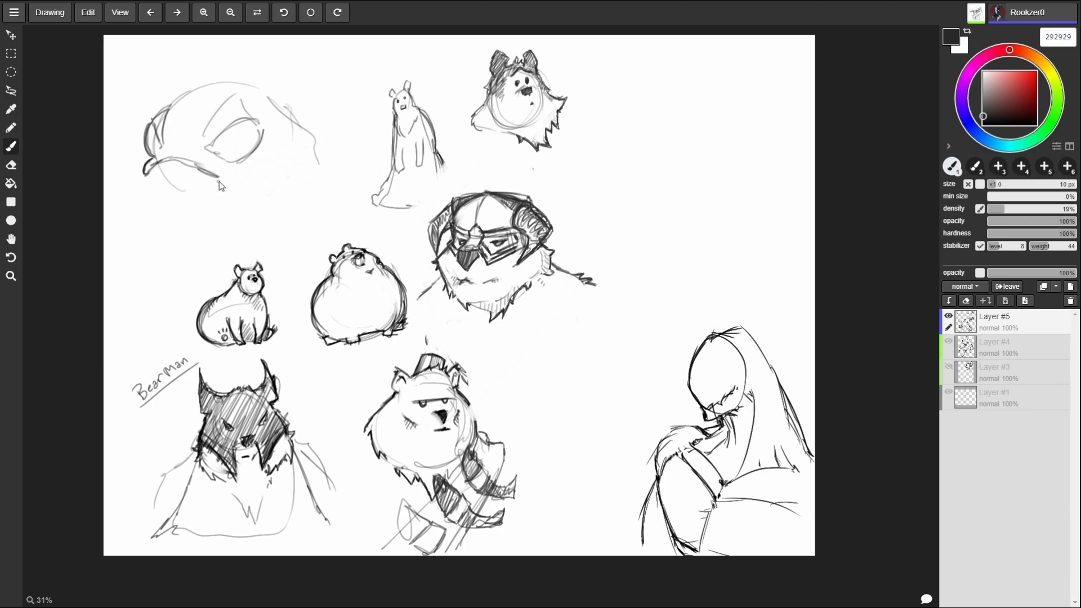
# - Extend the creature's upper lip to a curled mouth corner and add a row of pointed teeth beneath it
pyautogui.moveTo(242, 182)
pyautogui.mouseDown()
pyautogui.moveTo(221, 187)
pyautogui.moveTo(169, 162)
pyautogui.moveTo(221, 186)
pyautogui.mouseUp()
pyautogui.moveTo(156, 168)
pyautogui.mouseDown()
pyautogui.moveTo(165, 178)
pyautogui.moveTo(169, 166)
pyautogui.mouseUp()
pyautogui.hotkey('ctrl', 'z')
pyautogui.moveTo(177, 169); pyautogui.dragTo(179, 184)
pyautogui.moveTo(181, 173); pyautogui.dragTo(183, 185)
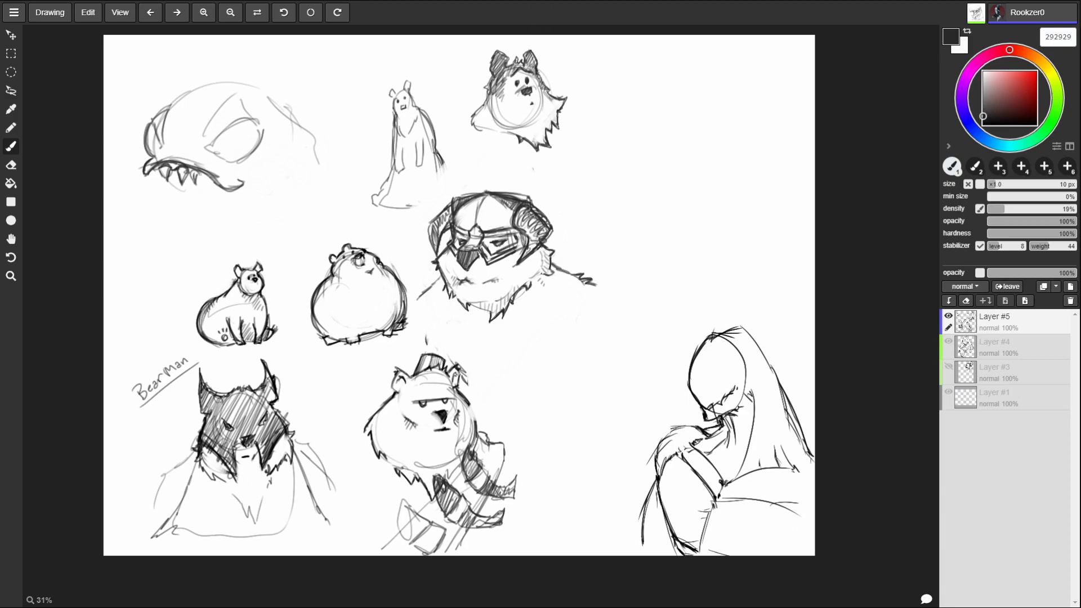
pyautogui.moveTo(192, 175); pyautogui.dragTo(194, 186)
# - Hatch the pupils of the creature's eyes and draw two long curved antennae rising from the top of its head
pyautogui.moveTo(241, 130); pyautogui.dragTo(243, 150)
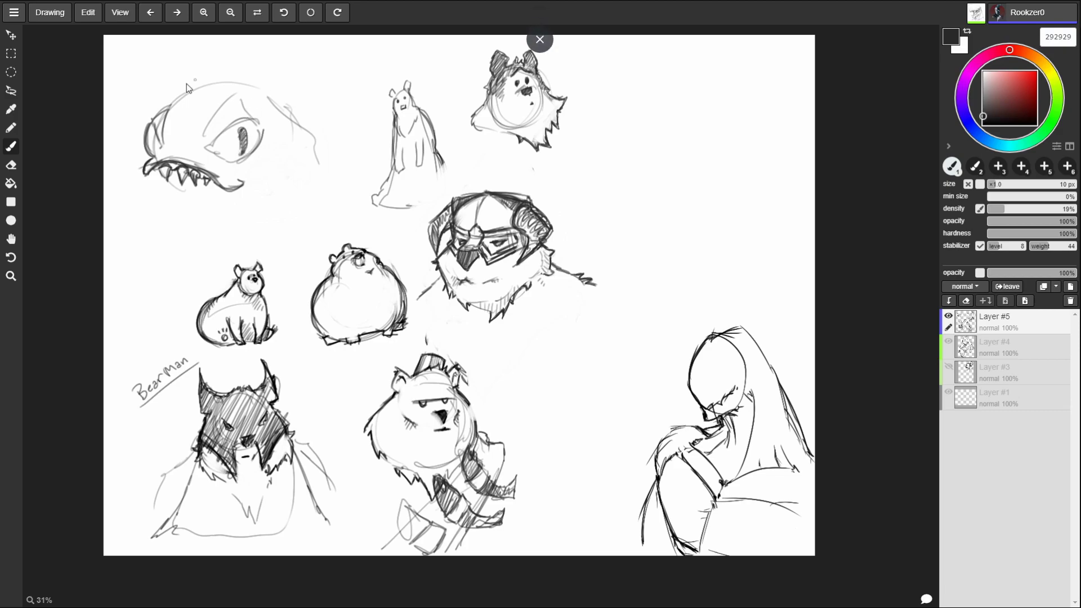
pyautogui.moveTo(149, 141)
pyautogui.mouseDown()
pyautogui.moveTo(153, 127)
pyautogui.moveTo(148, 151)
pyautogui.mouseUp()
pyautogui.moveTo(191, 104)
pyautogui.mouseDown()
pyautogui.moveTo(133, 37)
pyautogui.moveTo(194, 90)
pyautogui.moveTo(153, 42)
pyautogui.moveTo(136, 57)
pyautogui.moveTo(191, 105)
pyautogui.moveTo(205, 67)
pyautogui.moveTo(199, 36)
pyautogui.moveTo(210, 38)
pyautogui.moveTo(213, 91)
pyautogui.mouseUp()
pyautogui.moveTo(212, 40); pyautogui.dragTo(215, 93)
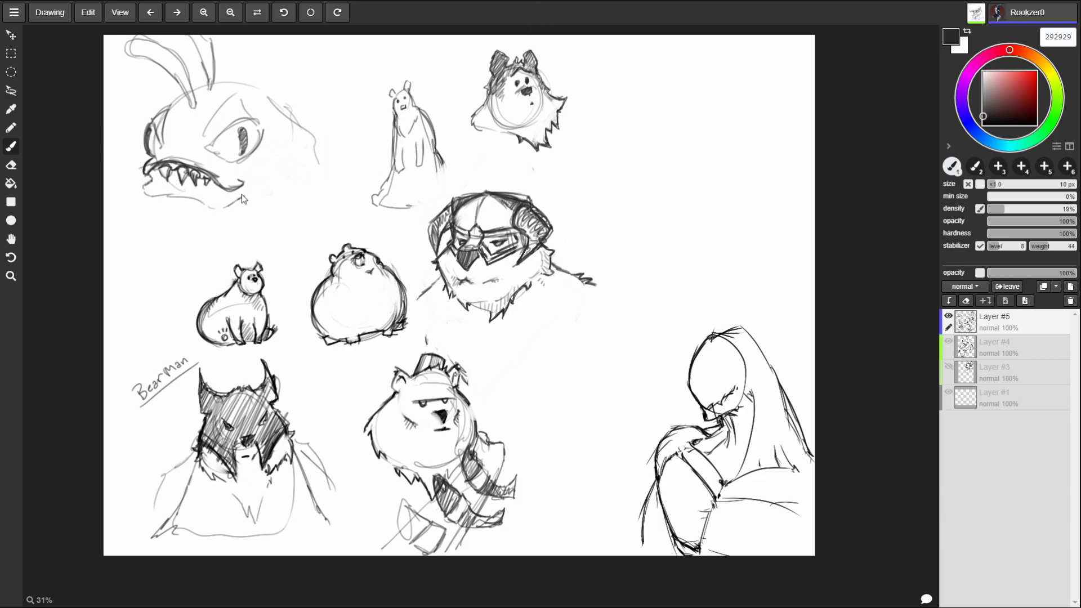
# - Draw the creature's lower lip and lower teeth, and darken the inside and corner of the mouth
pyautogui.moveTo(147, 181)
pyautogui.mouseDown()
pyautogui.moveTo(194, 182)
pyautogui.moveTo(220, 197)
pyautogui.mouseUp()
pyautogui.moveTo(154, 179); pyautogui.dragTo(216, 197)
pyautogui.moveTo(157, 186); pyautogui.dragTo(221, 197)
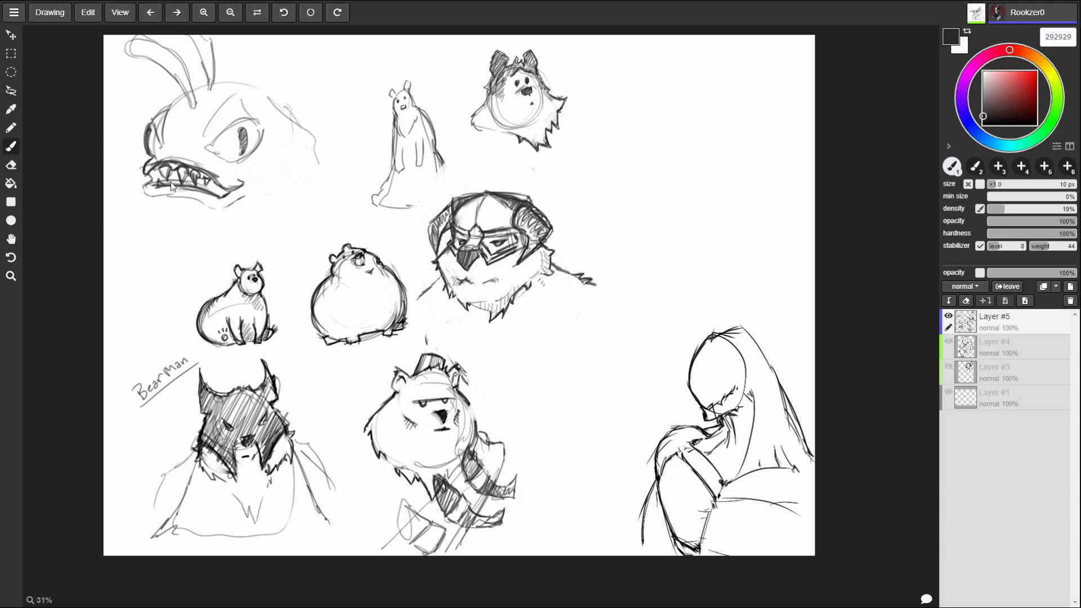
pyautogui.moveTo(202, 186)
pyautogui.mouseDown()
pyautogui.moveTo(208, 198)
pyautogui.moveTo(237, 195)
pyautogui.moveTo(218, 190)
pyautogui.mouseUp()
pyautogui.moveTo(245, 182)
pyautogui.mouseDown()
pyautogui.moveTo(230, 193)
pyautogui.moveTo(238, 180)
pyautogui.mouseUp()
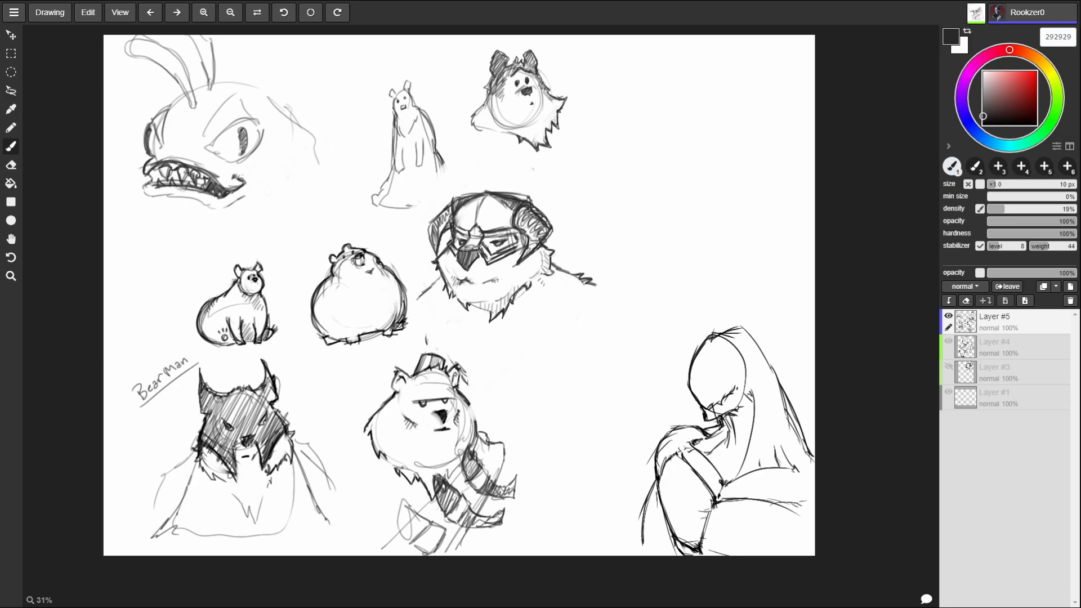
pyautogui.moveTo(145, 187)
pyautogui.mouseDown()
pyautogui.moveTo(155, 205)
pyautogui.moveTo(213, 193)
pyautogui.moveTo(223, 208)
pyautogui.mouseUp()
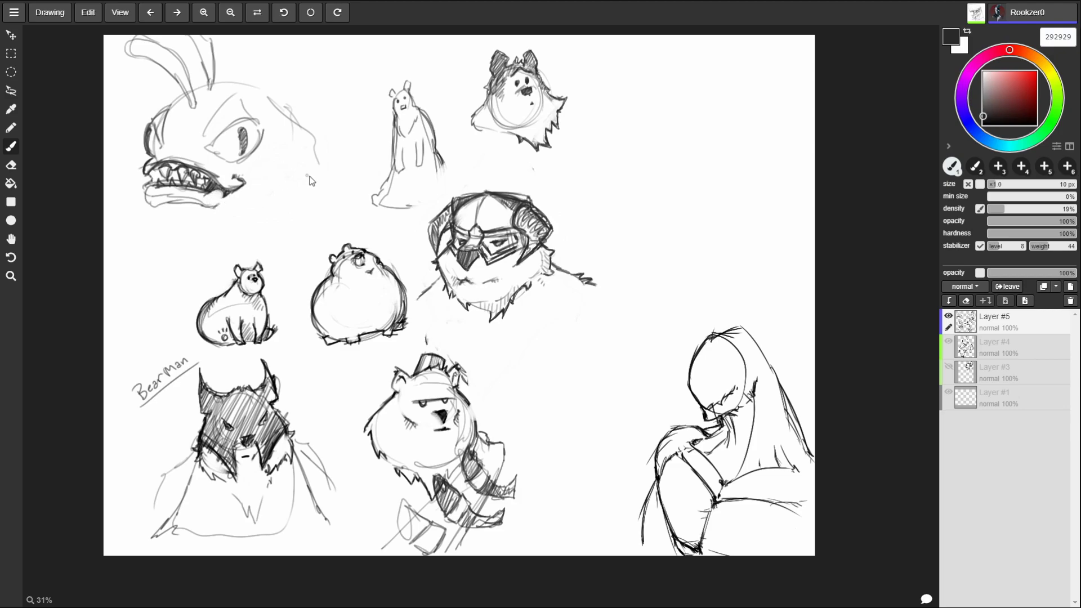
# - Outline the underside of the creature's jaw and the back of its head, meeting in a rounded point behind the eye
pyautogui.moveTo(220, 226); pyautogui.dragTo(228, 225)
pyautogui.moveTo(275, 214); pyautogui.dragTo(307, 197)
pyautogui.moveTo(242, 224); pyautogui.dragTo(313, 197)
pyautogui.moveTo(299, 128)
pyautogui.mouseDown()
pyautogui.moveTo(326, 141)
pyautogui.moveTo(314, 184)
pyautogui.mouseUp()
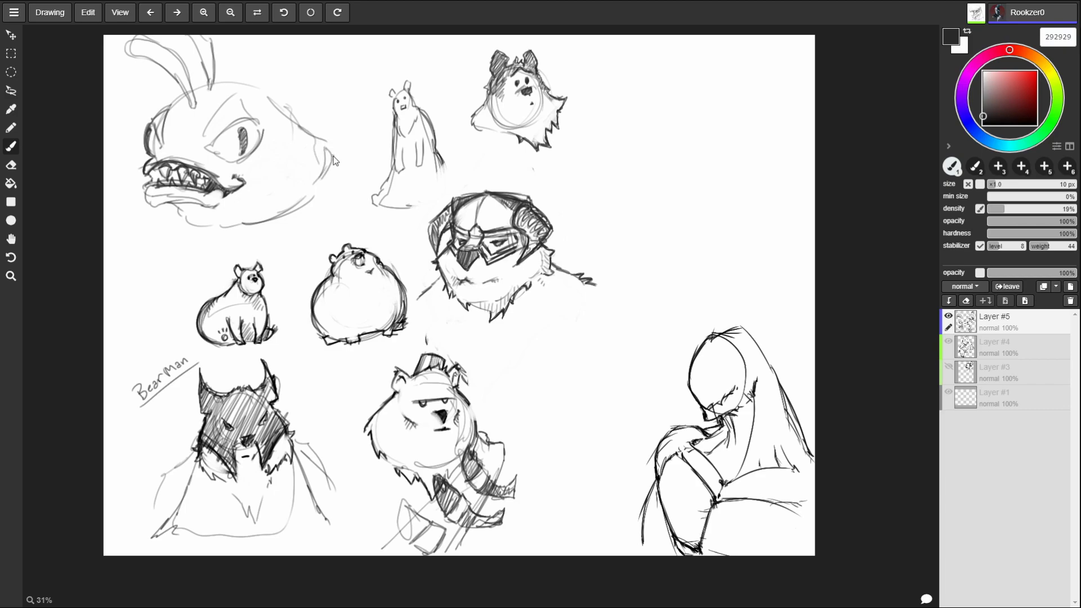
pyautogui.moveTo(256, 89); pyautogui.dragTo(310, 150)
pyautogui.moveTo(285, 104)
pyautogui.mouseDown()
pyautogui.moveTo(308, 154)
pyautogui.moveTo(323, 157)
pyautogui.moveTo(299, 205)
pyautogui.moveTo(312, 195)
pyautogui.mouseUp()
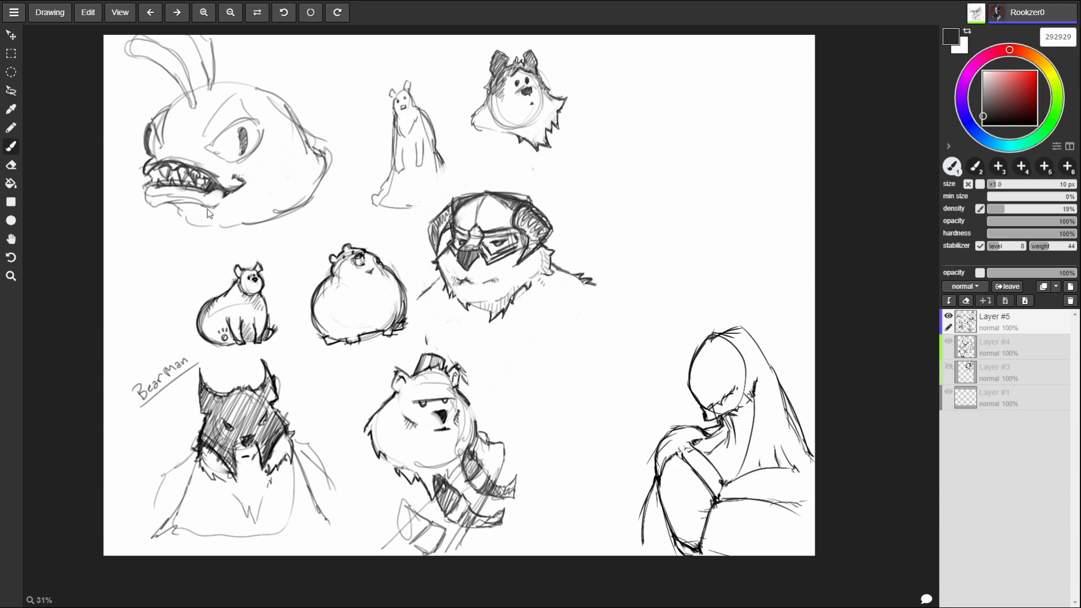
# - Sketch a rounded fin shape at the back of the creature's cheek and strengthen the curve under its jaw
pyautogui.moveTo(246, 188)
pyautogui.mouseDown()
pyautogui.moveTo(292, 197)
pyautogui.moveTo(286, 174)
pyautogui.moveTo(315, 197)
pyautogui.moveTo(343, 173)
pyautogui.moveTo(325, 198)
pyautogui.mouseUp()
pyautogui.moveTo(147, 211); pyautogui.dragTo(137, 202)
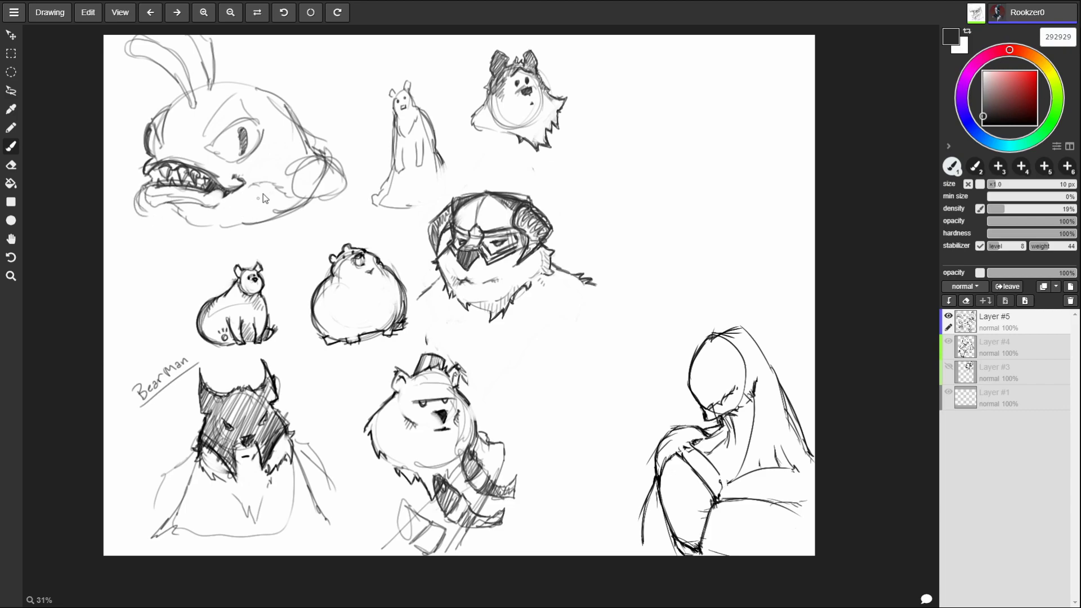
pyautogui.moveTo(187, 219); pyautogui.dragTo(314, 204)
pyautogui.moveTo(246, 227); pyautogui.dragTo(313, 212)
# - Erase the creature's toothed mouth and redraw it wide open, with a plain arched upper lip and a lower, heavily lined jaw
pyautogui.moveTo(208, 161)
pyautogui.mouseDown()
pyautogui.moveTo(149, 189)
pyautogui.moveTo(239, 194)
pyautogui.moveTo(172, 174)
pyautogui.moveTo(166, 183)
pyautogui.mouseUp()
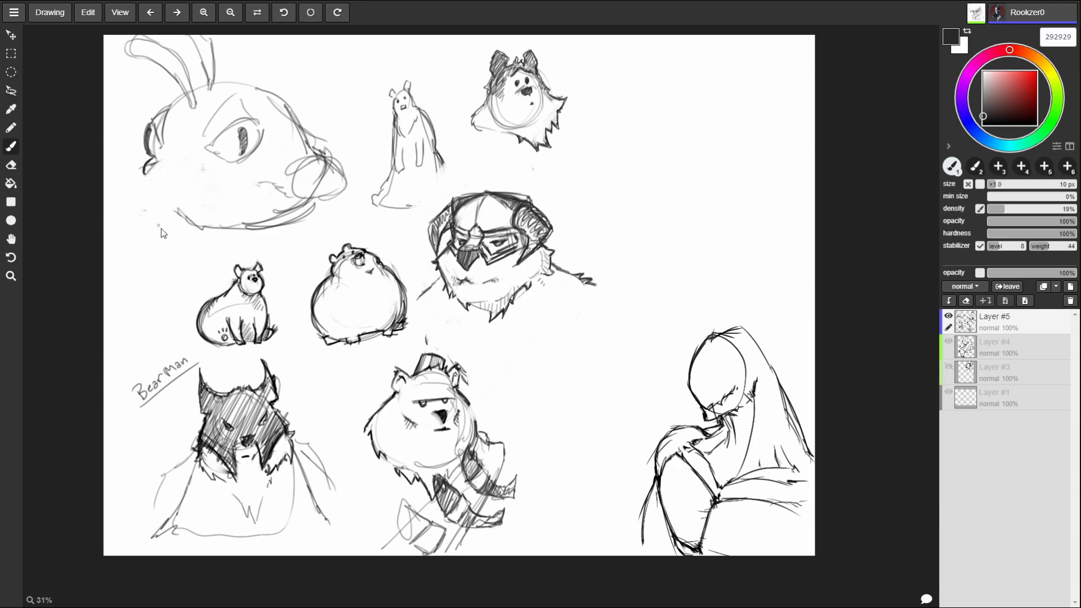
pyautogui.moveTo(207, 148); pyautogui.dragTo(227, 159)
pyautogui.moveTo(147, 170)
pyautogui.mouseDown()
pyautogui.moveTo(234, 188)
pyautogui.moveTo(268, 159)
pyautogui.moveTo(265, 171)
pyautogui.moveTo(220, 181)
pyautogui.mouseUp()
pyautogui.moveTo(197, 224)
pyautogui.mouseDown()
pyautogui.moveTo(170, 231)
pyautogui.moveTo(155, 203)
pyautogui.mouseUp()
pyautogui.moveTo(156, 204)
pyautogui.mouseDown()
pyautogui.moveTo(179, 217)
pyautogui.moveTo(160, 179)
pyautogui.mouseUp()
pyautogui.moveTo(186, 228)
pyautogui.mouseDown()
pyautogui.moveTo(164, 215)
pyautogui.moveTo(234, 211)
pyautogui.moveTo(256, 197)
pyautogui.moveTo(236, 234)
pyautogui.moveTo(194, 236)
pyautogui.moveTo(150, 221)
pyautogui.moveTo(149, 202)
pyautogui.moveTo(147, 224)
pyautogui.moveTo(235, 204)
pyautogui.mouseUp()
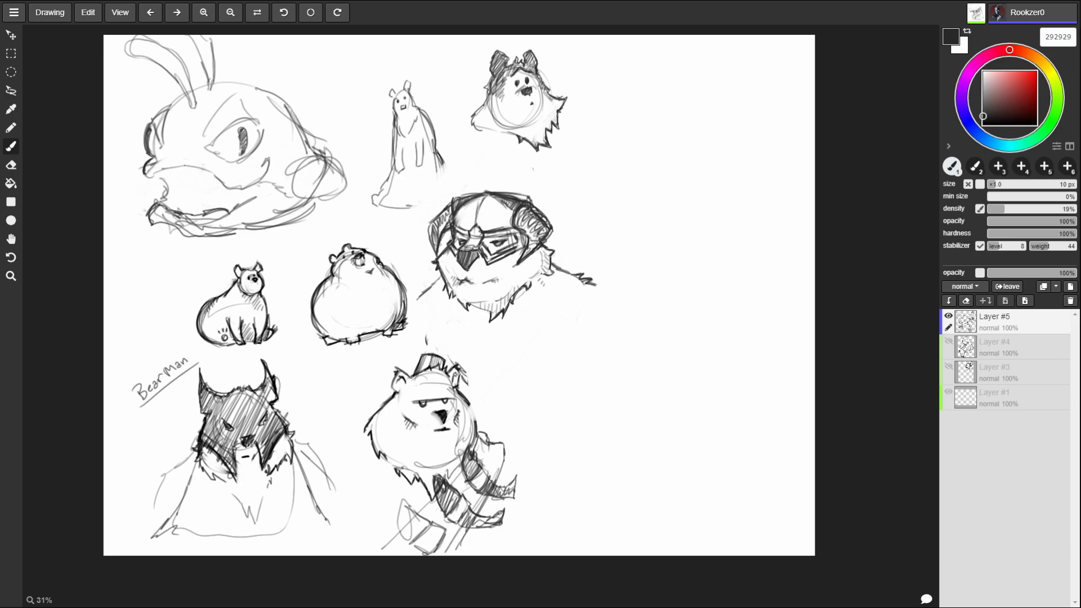
# - Draw jagged upper teeth along the creature's upper lip, darken the lip line and clear away the heavily lined lower jaw
pyautogui.moveTo(432, 224); pyautogui.dragTo(428, 259)
pyautogui.moveTo(723, 330); pyautogui.dragTo(726, 333)
pyautogui.hotkey('ctrl', 'z')
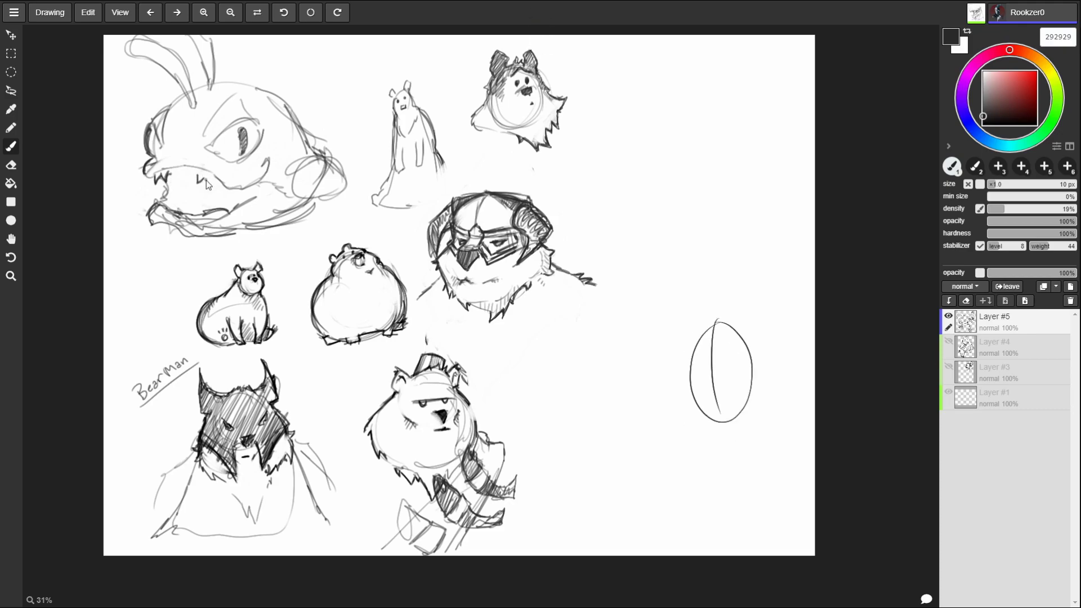
pyautogui.moveTo(209, 179); pyautogui.dragTo(205, 181)
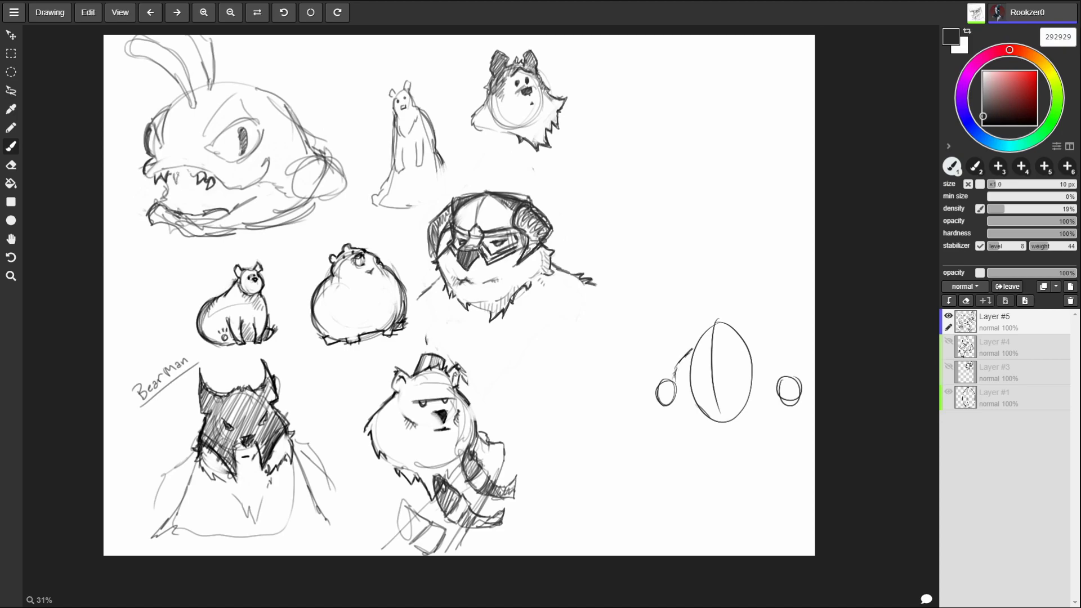
pyautogui.moveTo(180, 175); pyautogui.dragTo(184, 183)
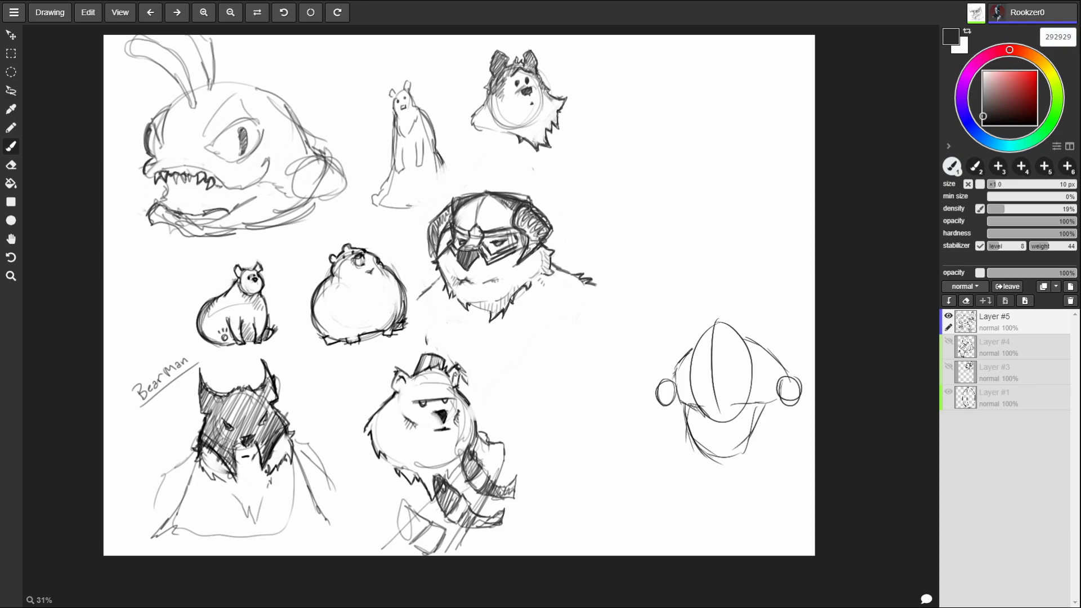
pyautogui.moveTo(169, 214)
pyautogui.mouseDown()
pyautogui.moveTo(205, 221)
pyautogui.moveTo(166, 220)
pyautogui.moveTo(189, 221)
pyautogui.mouseUp()
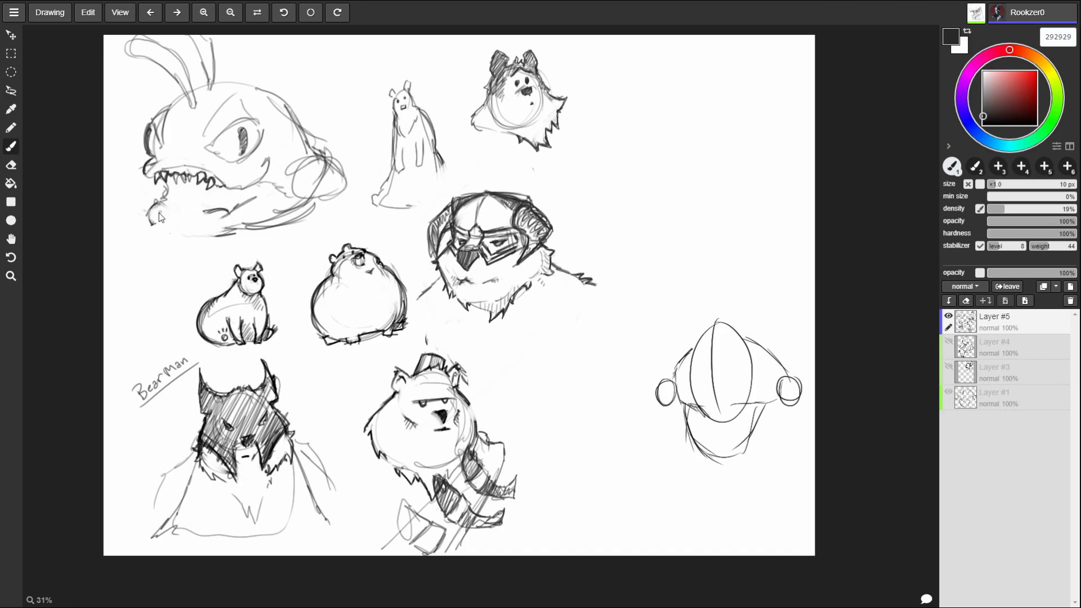
pyautogui.moveTo(151, 172)
pyautogui.mouseDown()
pyautogui.moveTo(202, 167)
pyautogui.moveTo(222, 179)
pyautogui.mouseUp()
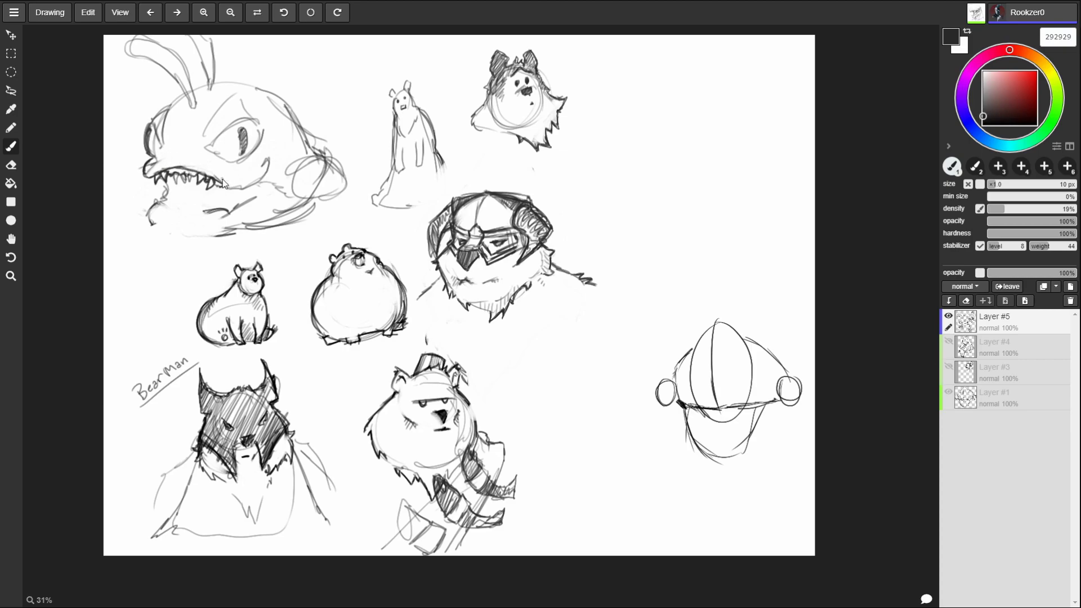
# - Redraw the creature's lower lip and a deep, rounded jaw curving up to the back of its head
pyautogui.moveTo(160, 219)
pyautogui.mouseDown()
pyautogui.moveTo(140, 213)
pyautogui.moveTo(156, 217)
pyautogui.mouseUp()
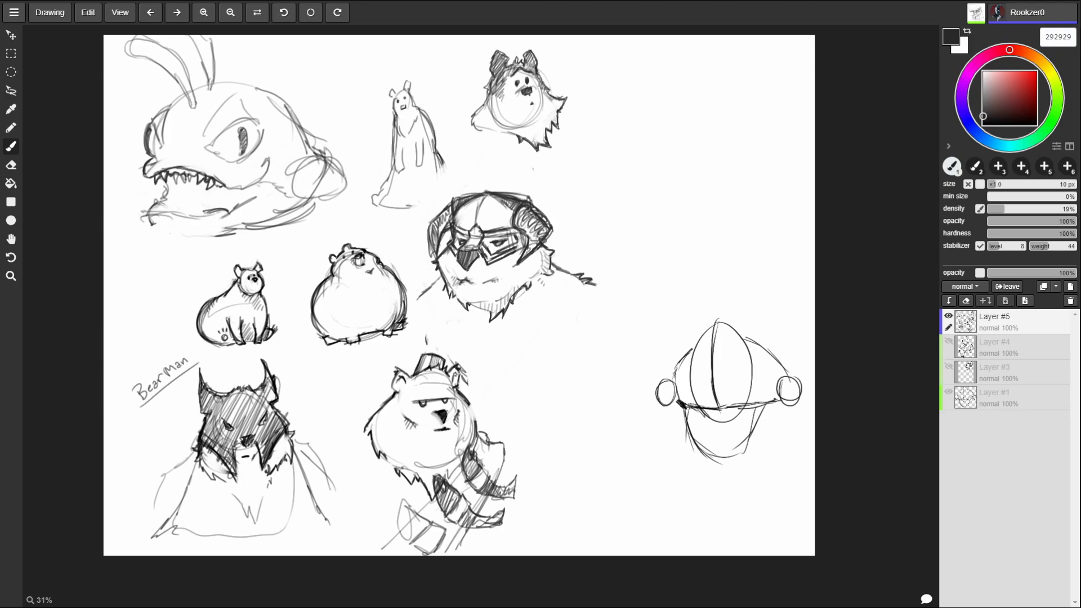
pyautogui.moveTo(686, 408); pyautogui.dragTo(698, 480)
pyautogui.moveTo(192, 217); pyautogui.dragTo(227, 211)
pyautogui.moveTo(155, 220)
pyautogui.mouseDown()
pyautogui.moveTo(218, 254)
pyautogui.moveTo(297, 224)
pyautogui.mouseUp()
pyautogui.moveTo(314, 161)
pyautogui.mouseDown()
pyautogui.moveTo(297, 198)
pyautogui.moveTo(219, 236)
pyautogui.mouseUp()
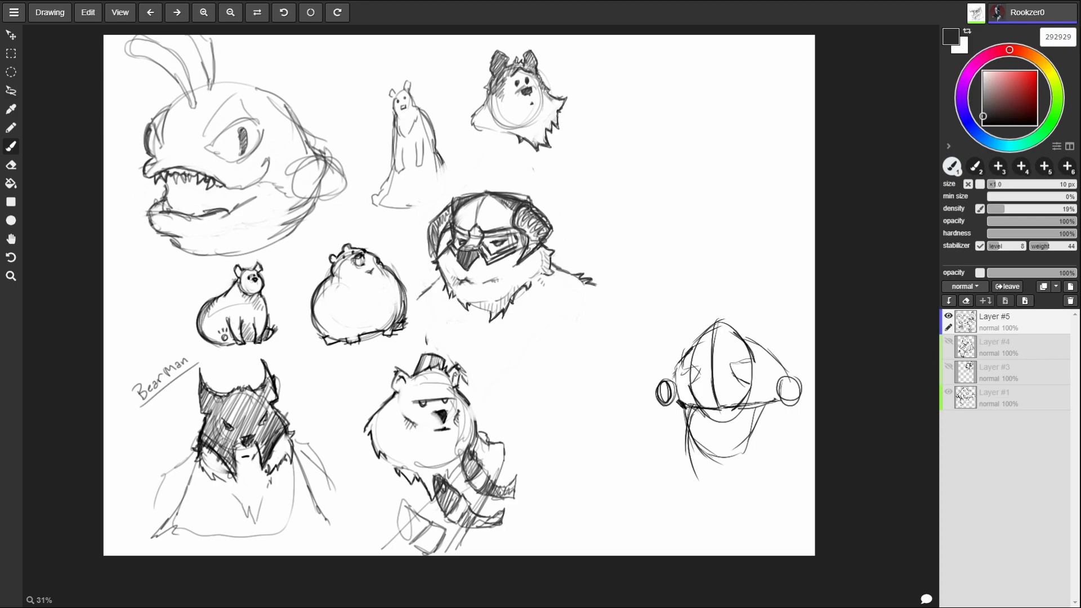
# - Add lower teeth and shading inside the creature's mouth, and rework the underside of its jaw and the back of its cheek
pyautogui.moveTo(173, 203); pyautogui.dragTo(187, 197)
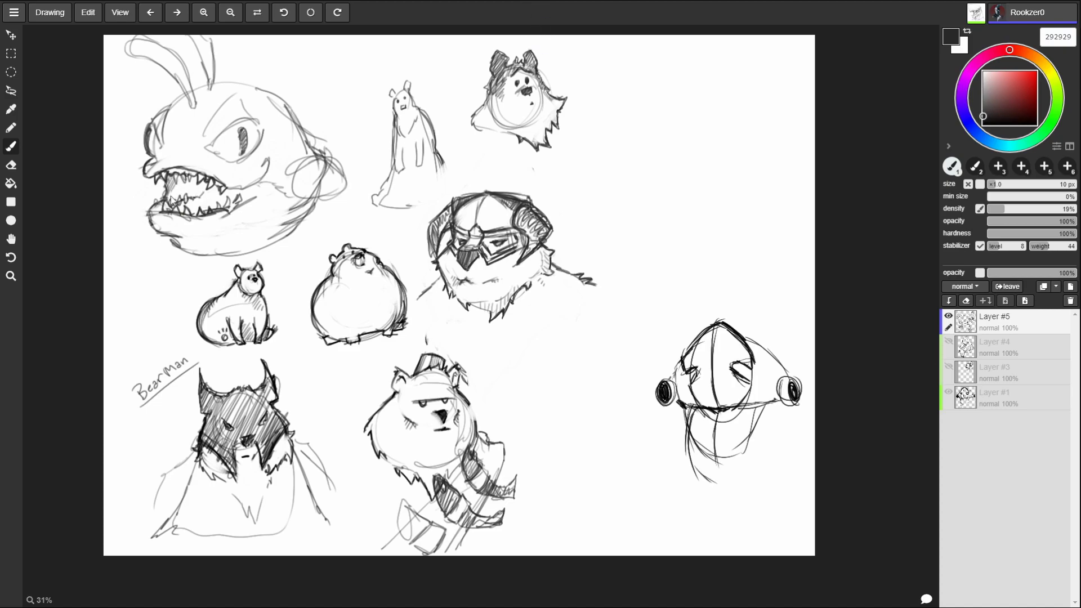
pyautogui.moveTo(192, 188); pyautogui.dragTo(206, 192)
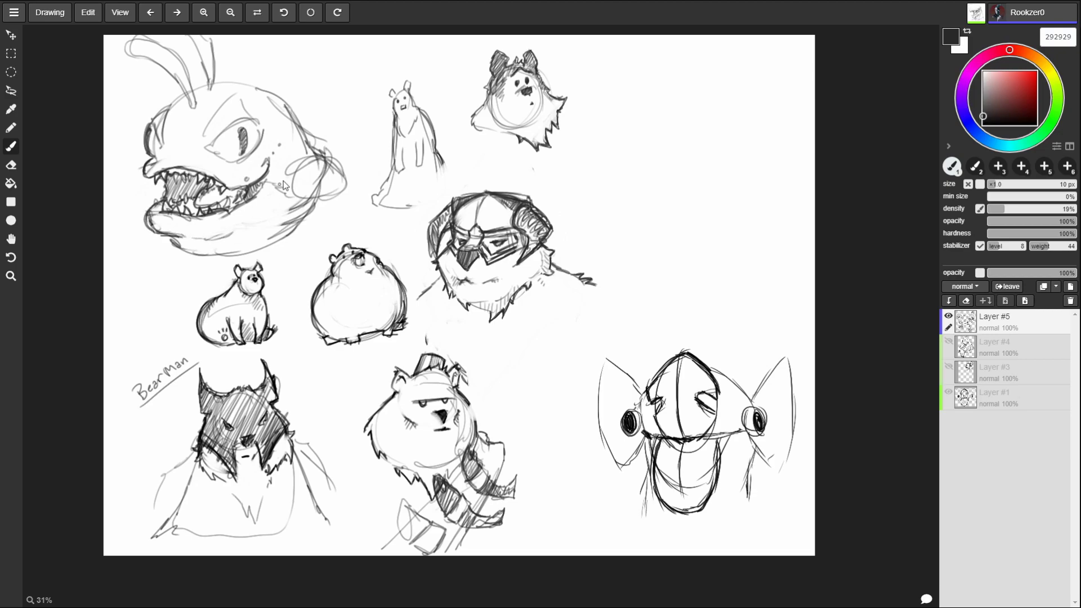
pyautogui.moveTo(147, 217)
pyautogui.mouseDown()
pyautogui.moveTo(166, 234)
pyautogui.moveTo(243, 238)
pyautogui.mouseUp()
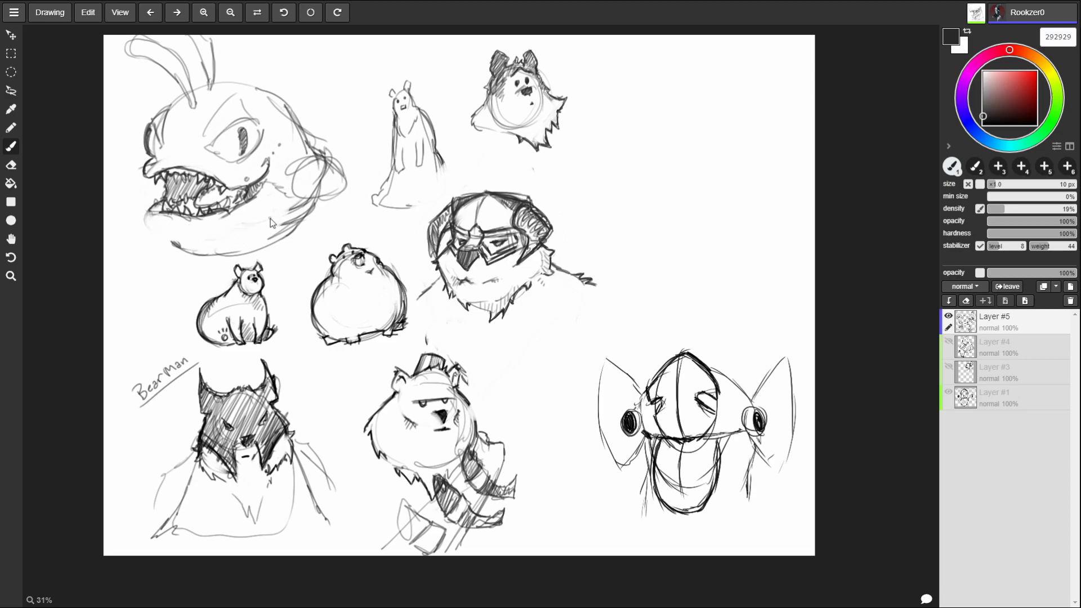
pyautogui.moveTo(156, 208)
pyautogui.mouseDown()
pyautogui.moveTo(150, 229)
pyautogui.moveTo(216, 233)
pyautogui.moveTo(167, 235)
pyautogui.moveTo(195, 255)
pyautogui.moveTo(258, 252)
pyautogui.moveTo(326, 210)
pyautogui.mouseUp()
pyautogui.moveTo(267, 251)
pyautogui.mouseDown()
pyautogui.moveTo(319, 237)
pyautogui.moveTo(294, 191)
pyautogui.moveTo(284, 228)
pyautogui.moveTo(323, 169)
pyautogui.moveTo(319, 138)
pyautogui.mouseUp()
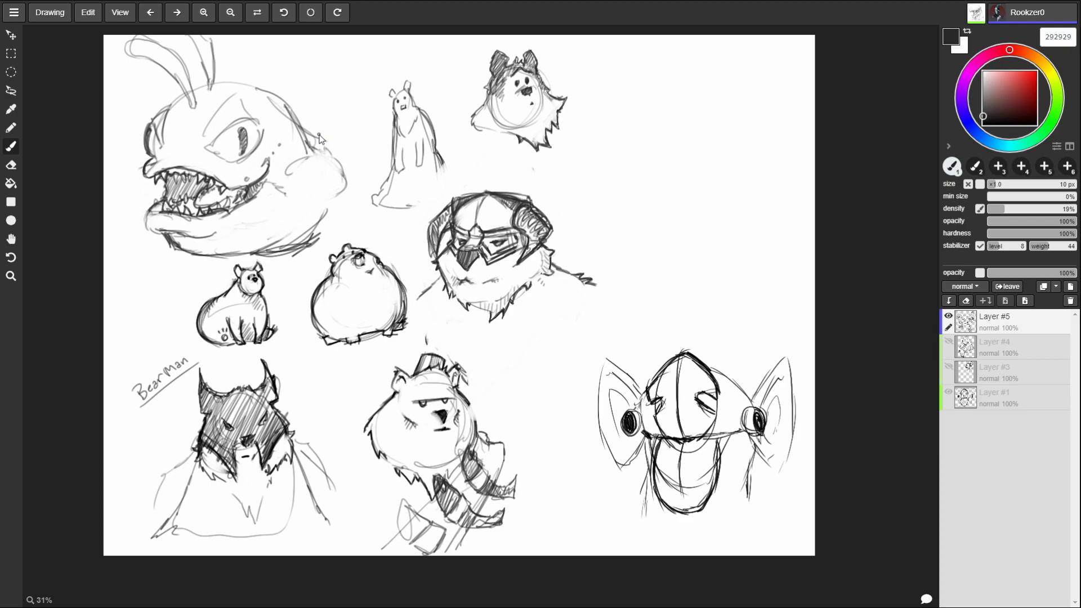
# - Try sketching a figure with an oval head and T-shirt in the empty area beside the bear studies, and clear it
pyautogui.moveTo(678, 127)
pyautogui.mouseDown()
pyautogui.moveTo(705, 118)
pyautogui.moveTo(674, 155)
pyautogui.moveTo(716, 150)
pyautogui.moveTo(748, 123)
pyautogui.moveTo(716, 120)
pyautogui.moveTo(687, 72)
pyautogui.moveTo(687, 117)
pyautogui.moveTo(716, 123)
pyautogui.moveTo(673, 157)
pyautogui.moveTo(729, 206)
pyautogui.moveTo(626, 203)
pyautogui.moveTo(676, 254)
pyautogui.moveTo(719, 198)
pyautogui.mouseUp()
pyautogui.moveTo(685, 272); pyautogui.dragTo(673, 369)
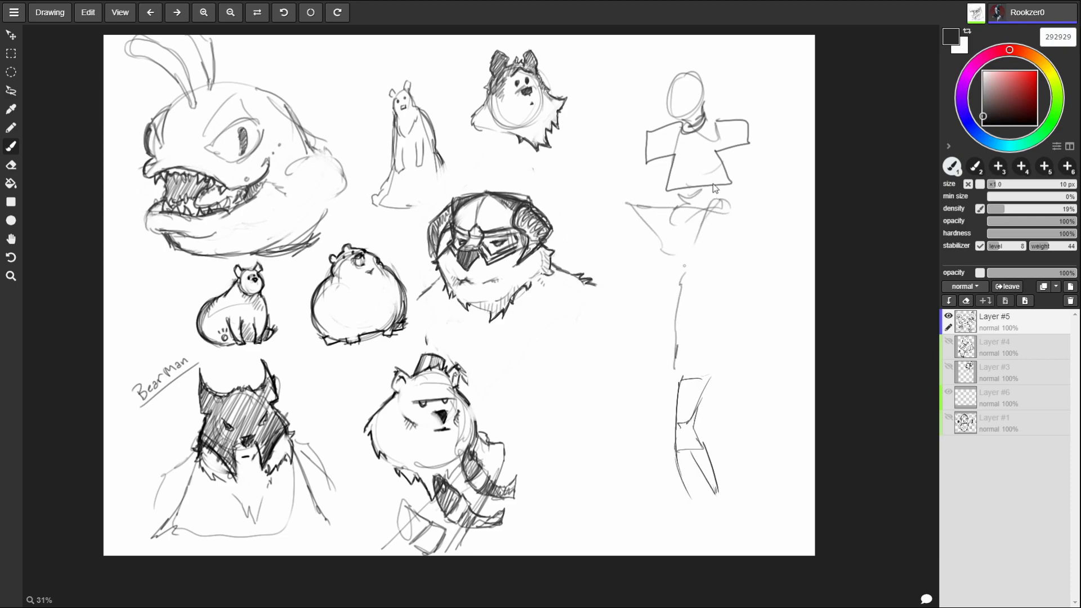
pyautogui.moveTo(664, 139)
pyautogui.mouseDown()
pyautogui.moveTo(626, 148)
pyautogui.moveTo(631, 201)
pyautogui.mouseUp()
pyautogui.moveTo(733, 131)
pyautogui.mouseDown()
pyautogui.moveTo(765, 133)
pyautogui.moveTo(753, 183)
pyautogui.moveTo(653, 292)
pyautogui.moveTo(792, 116)
pyautogui.moveTo(714, 157)
pyautogui.moveTo(690, 219)
pyautogui.moveTo(738, 89)
pyautogui.moveTo(661, 236)
pyautogui.moveTo(698, 44)
pyautogui.moveTo(635, 181)
pyautogui.moveTo(663, 45)
pyautogui.mouseUp()
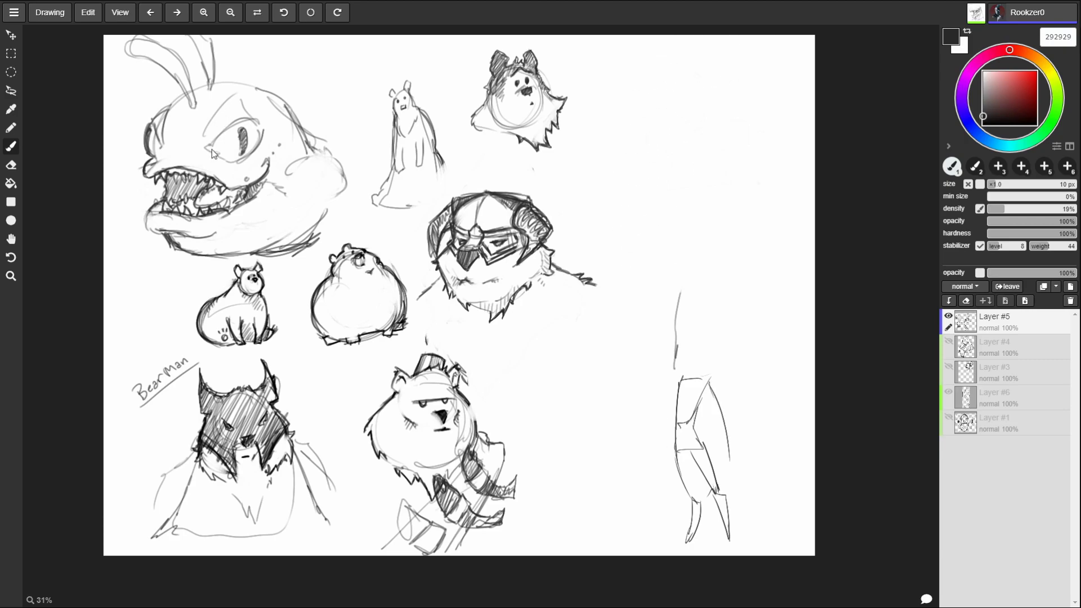
# - Strengthen the outline of the creature's near eye and its raised brow
pyautogui.moveTo(213, 146)
pyautogui.mouseDown()
pyautogui.moveTo(246, 120)
pyautogui.moveTo(260, 128)
pyautogui.moveTo(251, 104)
pyautogui.moveTo(264, 129)
pyautogui.moveTo(259, 101)
pyautogui.mouseUp()
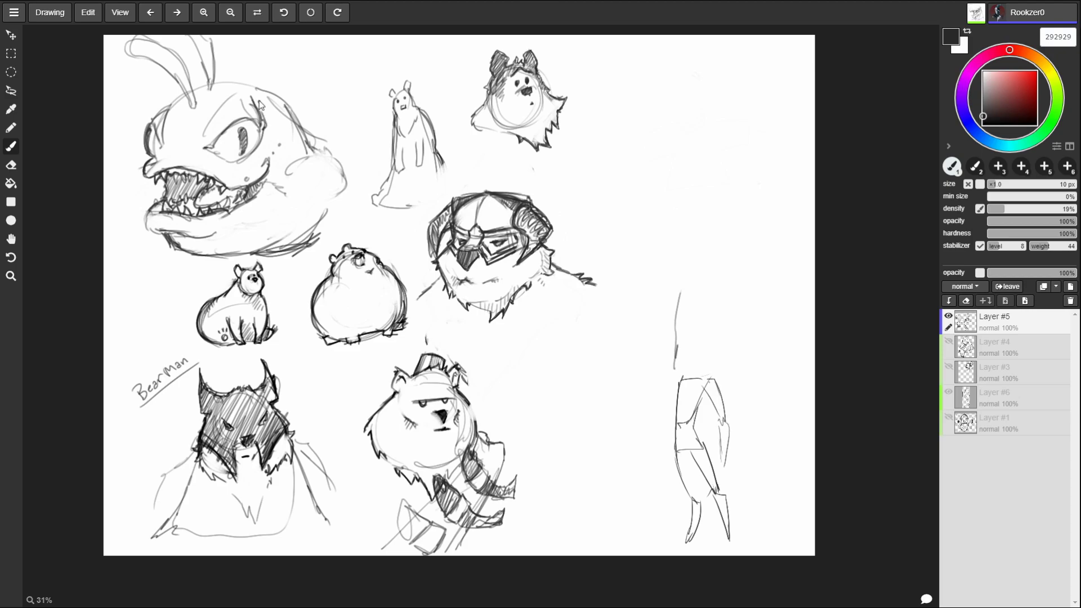
# - Try a second figure in the same empty area, with an oval head, angled shoulders and a boxy torso, and remove it
pyautogui.moveTo(659, 107)
pyautogui.mouseDown()
pyautogui.moveTo(653, 130)
pyautogui.moveTo(684, 143)
pyautogui.moveTo(680, 167)
pyautogui.moveTo(643, 184)
pyautogui.mouseUp()
pyautogui.moveTo(689, 154)
pyautogui.mouseDown()
pyautogui.moveTo(704, 174)
pyautogui.moveTo(662, 210)
pyautogui.mouseUp()
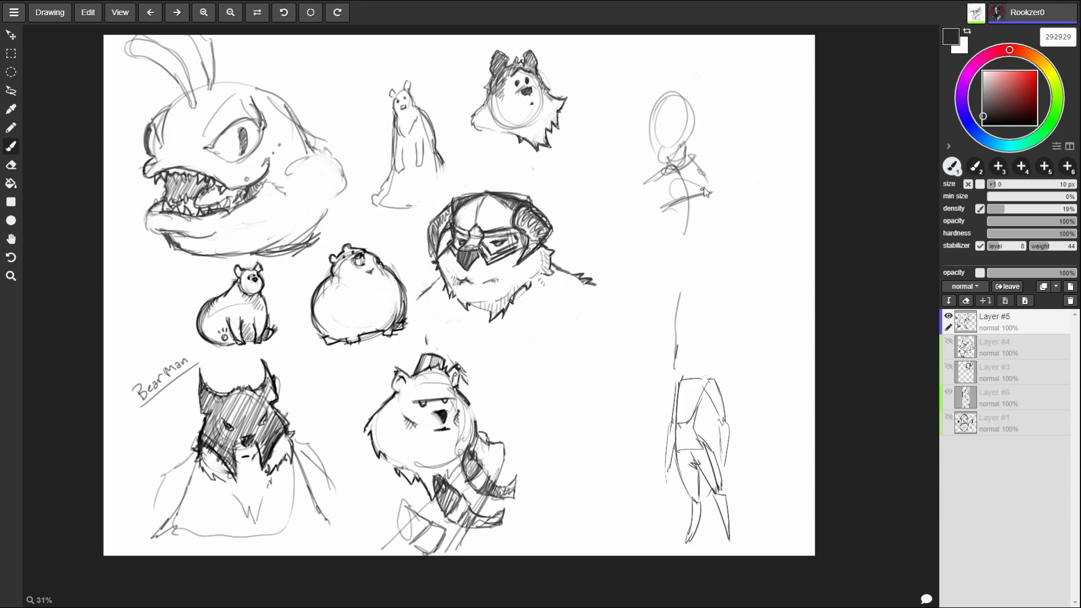
pyautogui.moveTo(659, 179)
pyautogui.mouseDown()
pyautogui.moveTo(684, 239)
pyautogui.moveTo(704, 172)
pyautogui.moveTo(719, 212)
pyautogui.moveTo(701, 235)
pyautogui.mouseUp()
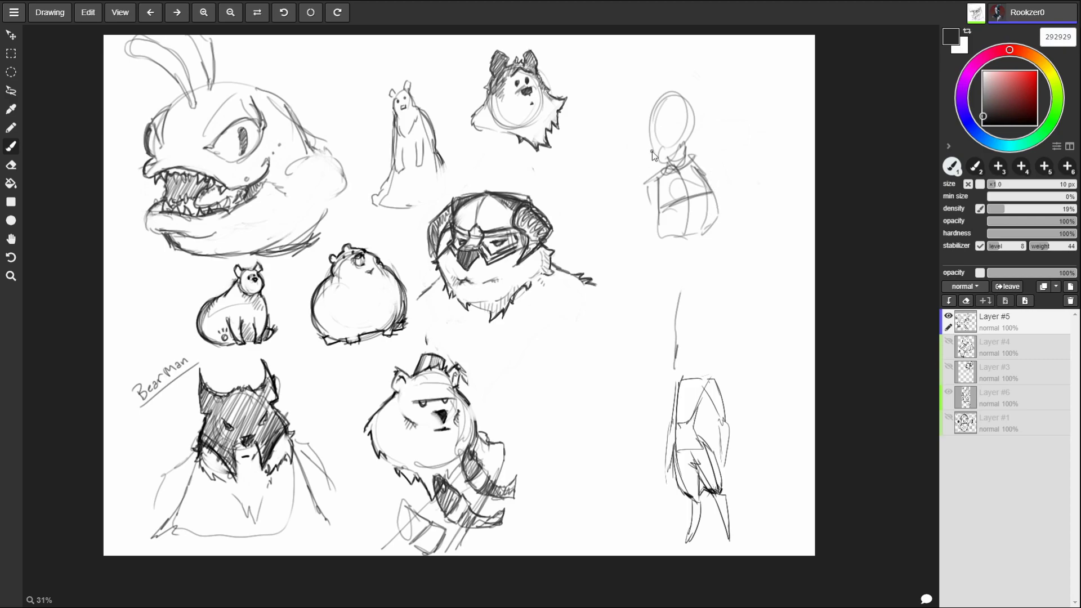
pyautogui.moveTo(659, 121)
pyautogui.mouseDown()
pyautogui.moveTo(649, 188)
pyautogui.moveTo(681, 92)
pyautogui.moveTo(679, 229)
pyautogui.moveTo(699, 253)
pyautogui.moveTo(698, 193)
pyautogui.mouseUp()
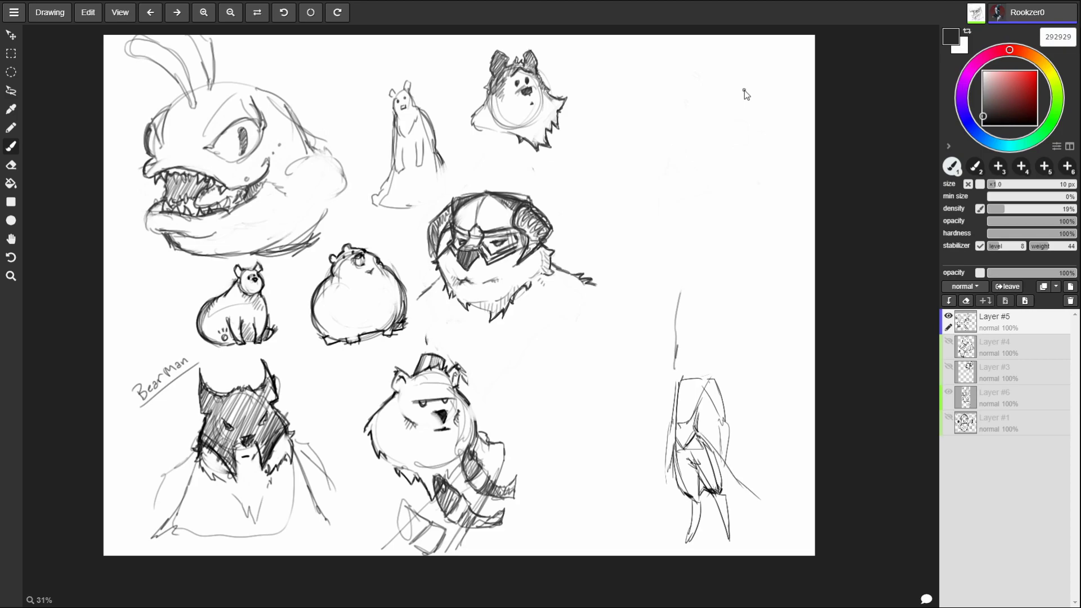
# - Extend the creature's back and underside into a rounded, heavier body outline behind the cheek
pyautogui.moveTo(721, 479); pyautogui.dragTo(757, 500)
pyautogui.moveTo(318, 149)
pyautogui.mouseDown()
pyautogui.moveTo(345, 200)
pyautogui.moveTo(294, 237)
pyautogui.mouseUp()
pyautogui.moveTo(345, 200); pyautogui.dragTo(280, 243)
pyautogui.moveTo(690, 337)
pyautogui.mouseDown()
pyautogui.moveTo(679, 366)
pyautogui.moveTo(703, 348)
pyautogui.moveTo(690, 336)
pyautogui.mouseUp()
pyautogui.moveTo(265, 91)
pyautogui.mouseDown()
pyautogui.moveTo(331, 156)
pyautogui.moveTo(345, 193)
pyautogui.mouseUp()
pyautogui.moveTo(314, 235)
pyautogui.mouseDown()
pyautogui.moveTo(265, 256)
pyautogui.moveTo(329, 238)
pyautogui.moveTo(199, 260)
pyautogui.moveTo(286, 237)
pyautogui.moveTo(348, 200)
pyautogui.mouseUp()
pyautogui.moveTo(290, 107); pyautogui.dragTo(313, 137)
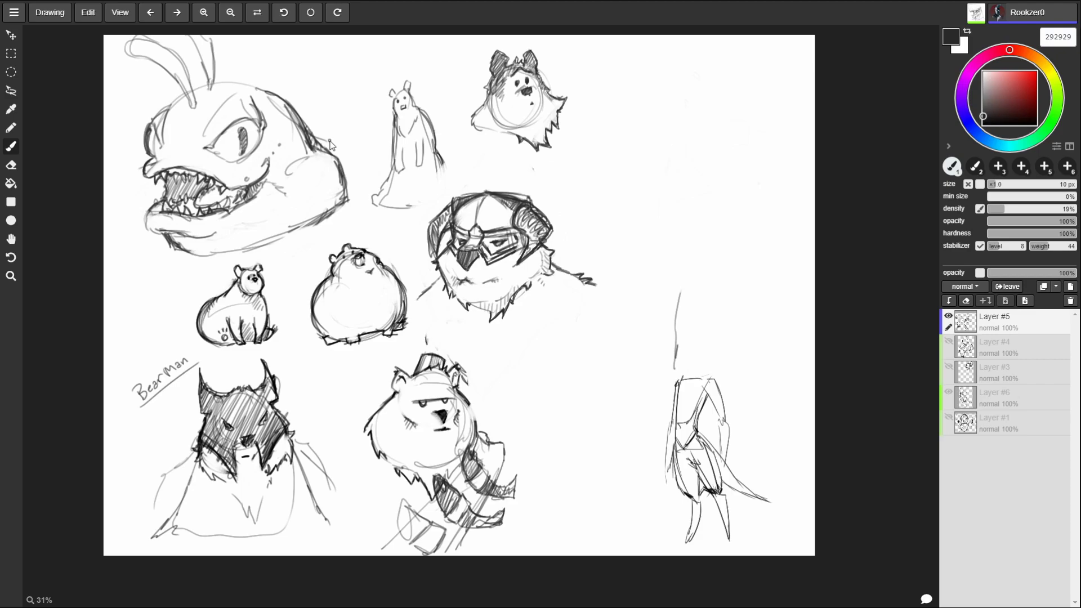
pyautogui.moveTo(318, 146)
pyautogui.mouseDown()
pyautogui.moveTo(342, 167)
pyautogui.moveTo(352, 224)
pyautogui.moveTo(241, 241)
pyautogui.moveTo(325, 235)
pyautogui.mouseUp()
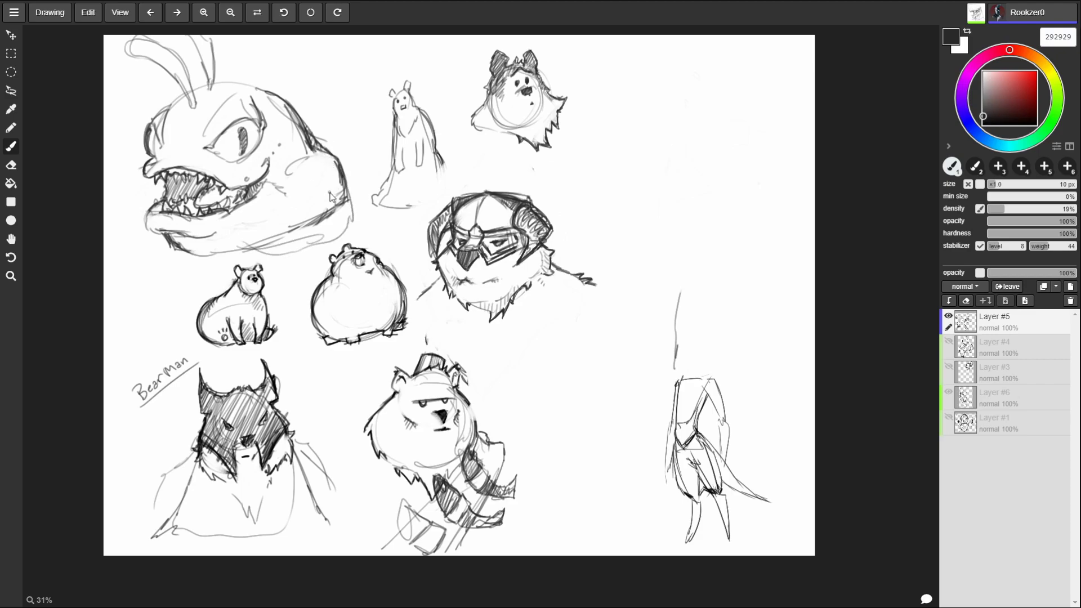
# - Add a bent arm with a clawed hand, small front claws and a looping tail to the creature
pyautogui.moveTo(279, 189)
pyautogui.mouseDown()
pyautogui.moveTo(270, 231)
pyautogui.moveTo(295, 216)
pyautogui.moveTo(283, 230)
pyautogui.mouseUp()
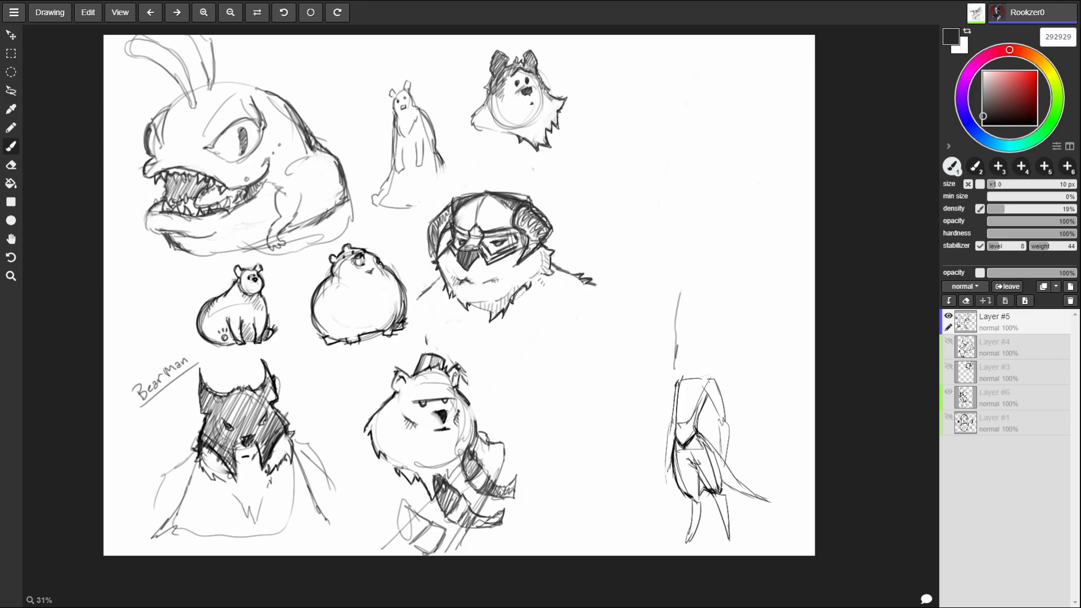
pyautogui.moveTo(295, 217); pyautogui.dragTo(303, 191)
pyautogui.moveTo(161, 253); pyautogui.dragTo(169, 243)
pyautogui.moveTo(354, 217)
pyautogui.mouseDown()
pyautogui.moveTo(383, 168)
pyautogui.moveTo(304, 248)
pyautogui.moveTo(383, 163)
pyautogui.moveTo(366, 221)
pyautogui.mouseUp()
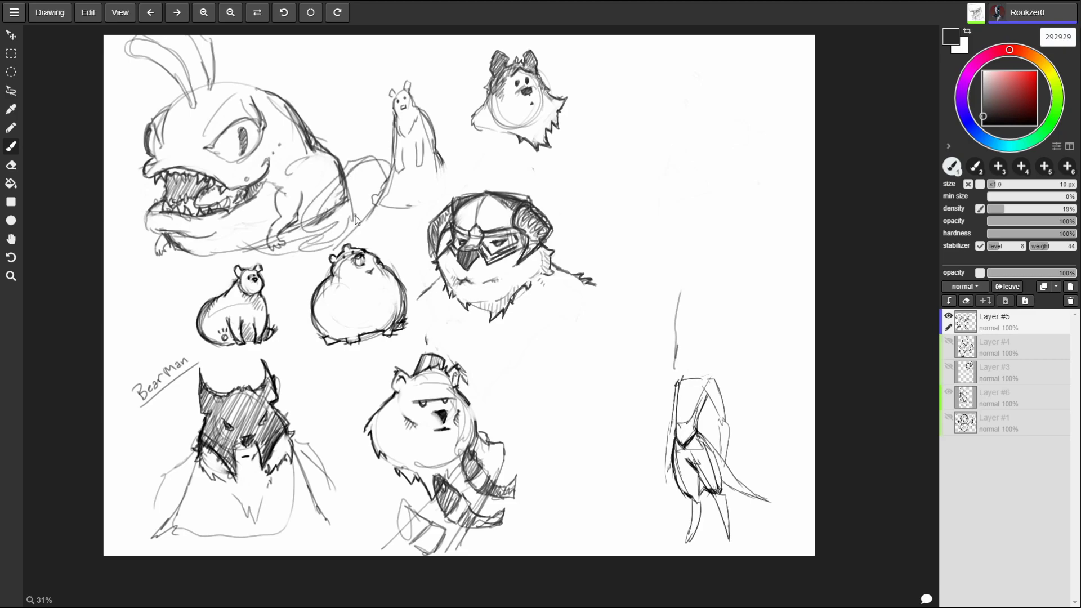
# - Erase the whole antennaed creature while keeping the standing bear beside it
pyautogui.press('e')
pyautogui.moveTo(370, 155)
pyautogui.mouseDown()
pyautogui.moveTo(384, 166)
pyautogui.moveTo(358, 216)
pyautogui.moveTo(325, 238)
pyautogui.moveTo(313, 232)
pyautogui.moveTo(303, 137)
pyautogui.mouseUp()
pyautogui.hotkey('ctrl', 'z')
pyautogui.hotkey('ctrl', 'z')
pyautogui.hotkey('ctrl', 'z')
pyautogui.hotkey('ctrl', 'z')
pyautogui.press('e')
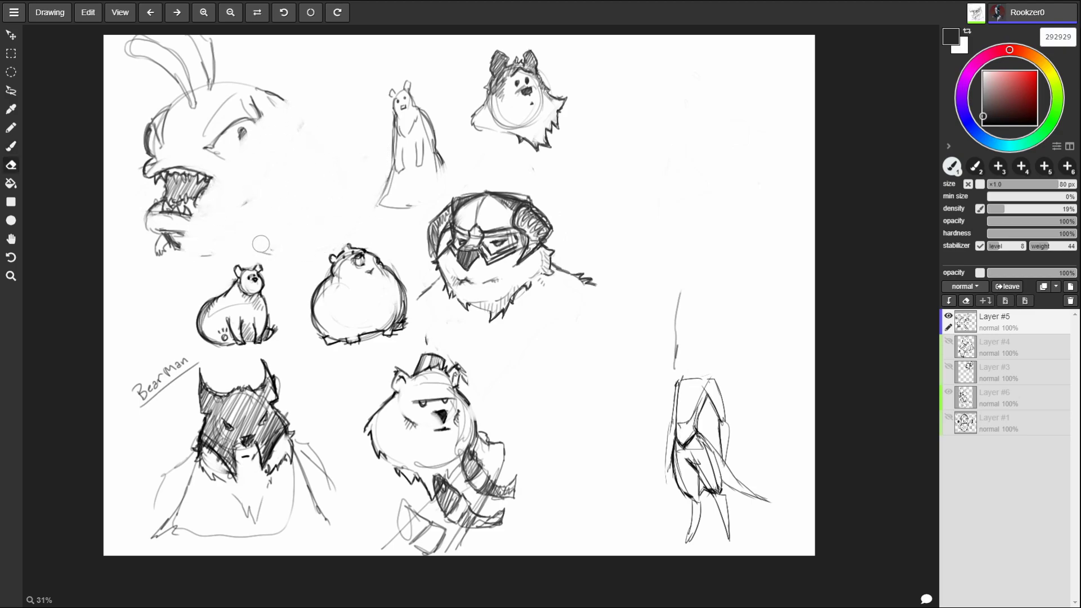
pyautogui.moveTo(234, 240)
pyautogui.mouseDown()
pyautogui.moveTo(289, 90)
pyautogui.moveTo(197, 157)
pyautogui.moveTo(209, 87)
pyautogui.moveTo(161, 113)
pyautogui.moveTo(149, 62)
pyautogui.moveTo(180, 29)
pyautogui.moveTo(152, 79)
pyautogui.mouseUp()
pyautogui.press('b')
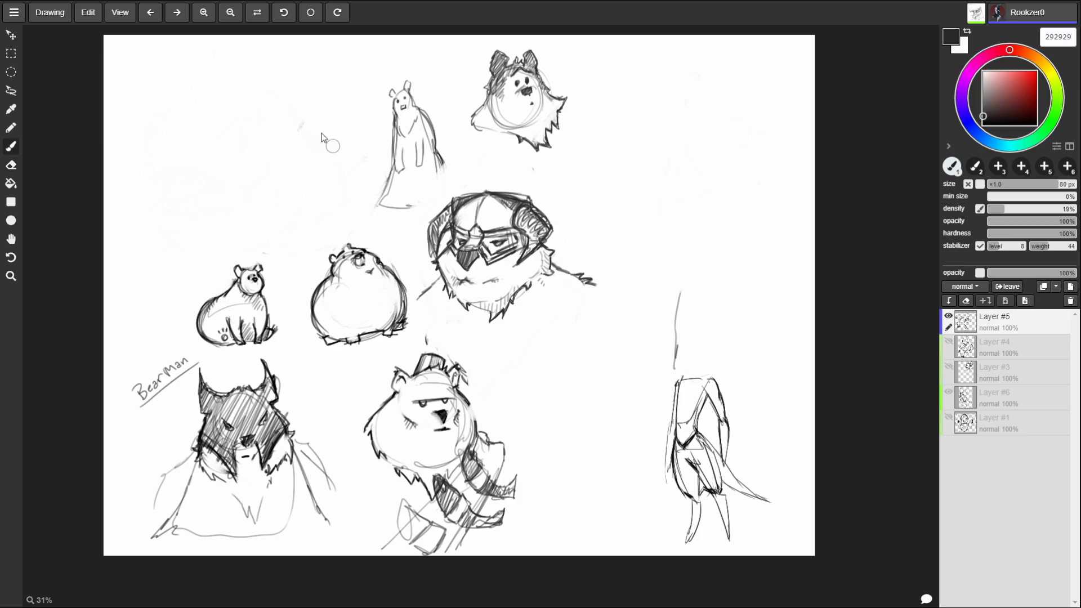
# - Set the brush size to 10 px and sketch a round head on a wide, pear-shaped body in the cleared area
pyautogui.press('[')
pyautogui.press('[')
pyautogui.press('[')
pyautogui.press('[')
pyautogui.press('[')
pyautogui.press('[')
pyautogui.press('[')
pyautogui.press('[')
pyautogui.press('[')
pyautogui.press('[')
pyautogui.press('[')
pyautogui.press('[')
pyautogui.moveTo(225, 108)
pyautogui.mouseDown()
pyautogui.moveTo(202, 141)
pyautogui.moveTo(265, 107)
pyautogui.moveTo(225, 155)
pyautogui.mouseUp()
pyautogui.moveTo(230, 88); pyautogui.dragTo(260, 132)
pyautogui.moveTo(211, 89)
pyautogui.mouseDown()
pyautogui.moveTo(176, 174)
pyautogui.moveTo(256, 215)
pyautogui.mouseUp()
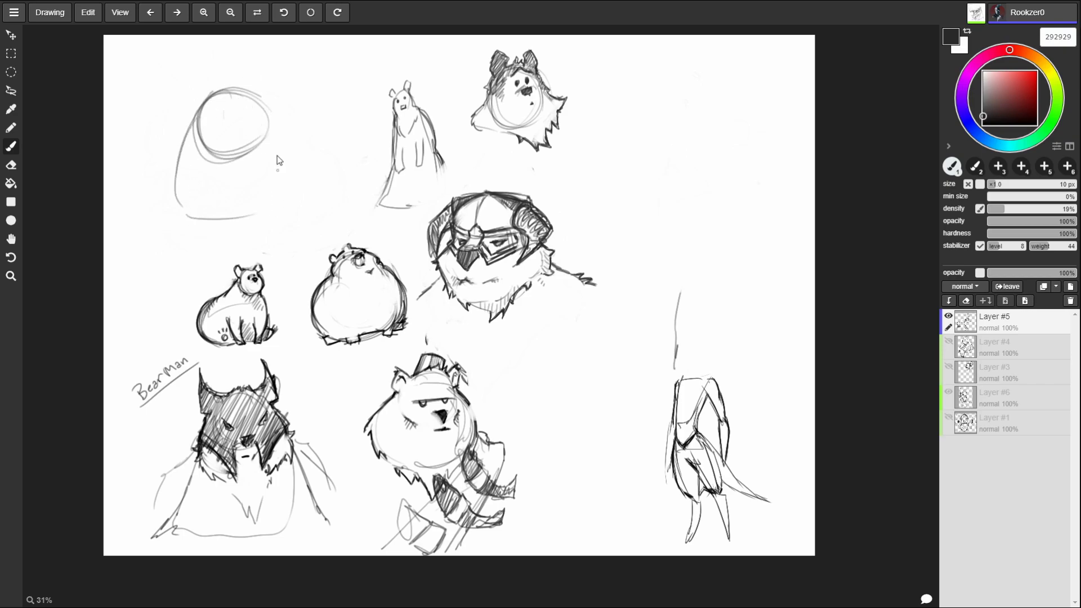
pyautogui.moveTo(244, 214); pyautogui.dragTo(259, 207)
# - Give the character two long pointed ears, round cheek circles, eyes and a small mouth like Pikachu's
pyautogui.moveTo(187, 66)
pyautogui.mouseDown()
pyautogui.moveTo(184, 47)
pyautogui.moveTo(211, 101)
pyautogui.moveTo(286, 38)
pyautogui.mouseUp()
pyautogui.moveTo(280, 42); pyautogui.dragTo(233, 90)
pyautogui.moveTo(201, 136); pyautogui.dragTo(216, 159)
pyautogui.moveTo(263, 107); pyautogui.dragTo(266, 133)
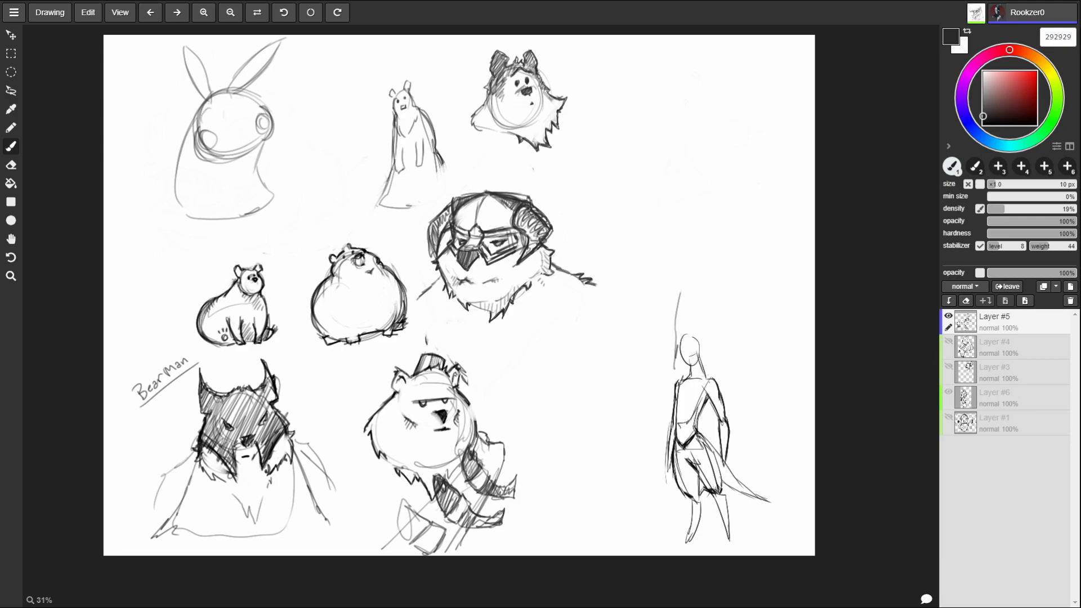
pyautogui.moveTo(232, 130)
pyautogui.mouseDown()
pyautogui.moveTo(248, 97)
pyautogui.moveTo(202, 111)
pyautogui.mouseUp()
# - Add the character's feet and a large zigzag lightning-bolt tail, and give its mouth a small tongue
pyautogui.moveTo(260, 157)
pyautogui.mouseDown()
pyautogui.moveTo(284, 186)
pyautogui.moveTo(271, 200)
pyautogui.mouseUp()
pyautogui.moveTo(183, 209)
pyautogui.mouseDown()
pyautogui.moveTo(212, 224)
pyautogui.moveTo(154, 163)
pyautogui.mouseUp()
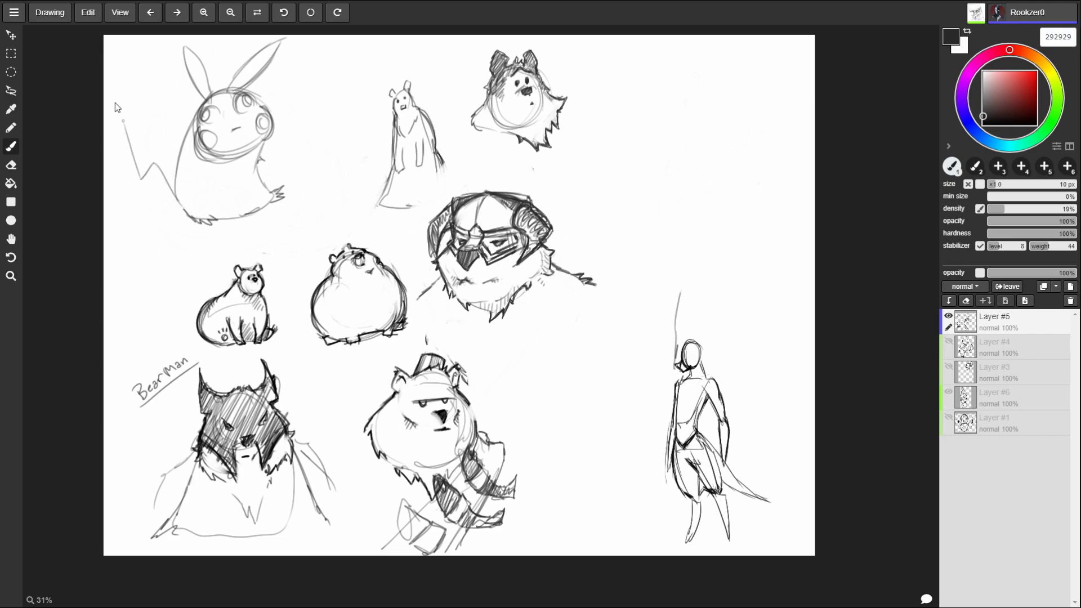
pyautogui.moveTo(117, 124)
pyautogui.mouseDown()
pyautogui.moveTo(112, 59)
pyautogui.moveTo(172, 138)
pyautogui.moveTo(173, 165)
pyautogui.moveTo(151, 113)
pyautogui.mouseUp()
pyautogui.moveTo(232, 128); pyautogui.dragTo(245, 134)
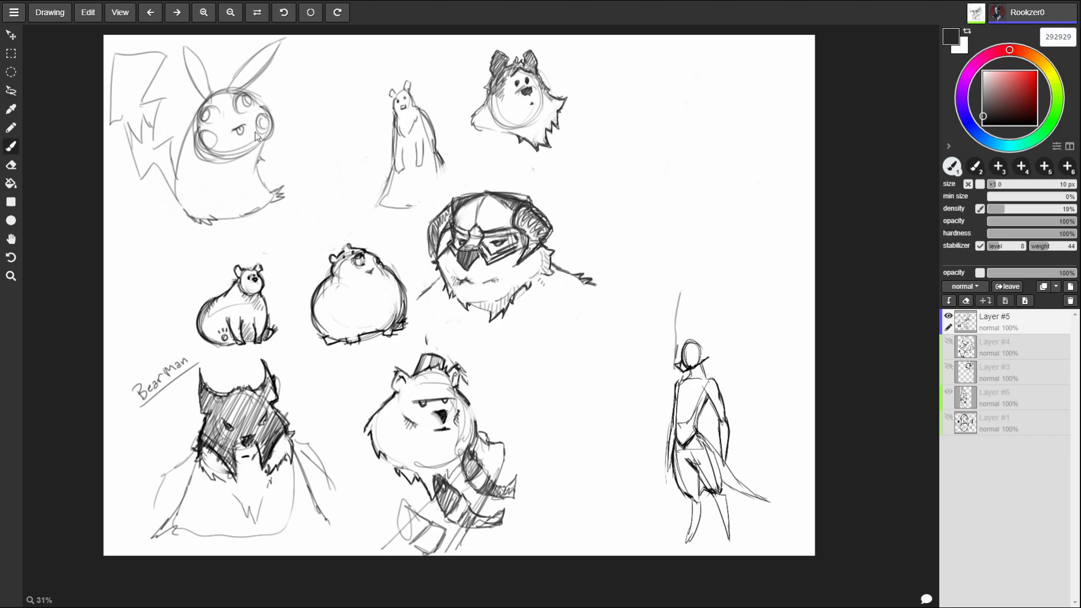
# - Shade the dark tips of both ears and darken the outline of the character's head
pyautogui.moveTo(235, 91); pyautogui.dragTo(280, 42)
pyautogui.moveTo(198, 81); pyautogui.dragTo(194, 52)
pyautogui.moveTo(198, 62)
pyautogui.mouseDown()
pyautogui.moveTo(189, 49)
pyautogui.moveTo(196, 63)
pyautogui.mouseUp()
pyautogui.moveTo(197, 79)
pyautogui.mouseDown()
pyautogui.moveTo(202, 58)
pyautogui.moveTo(194, 67)
pyautogui.mouseUp()
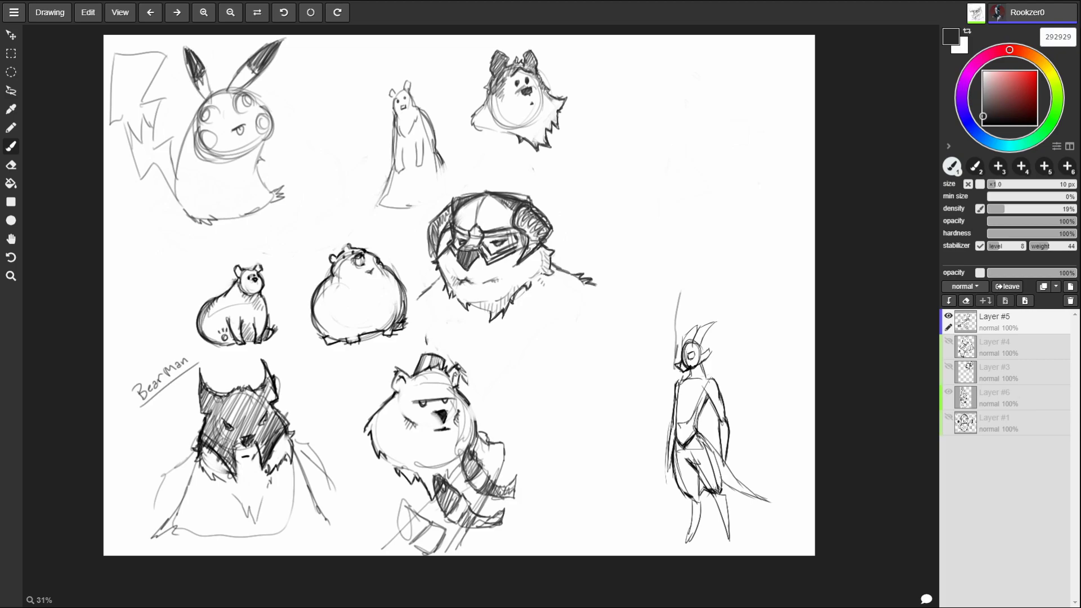
pyautogui.moveTo(241, 82); pyautogui.dragTo(269, 49)
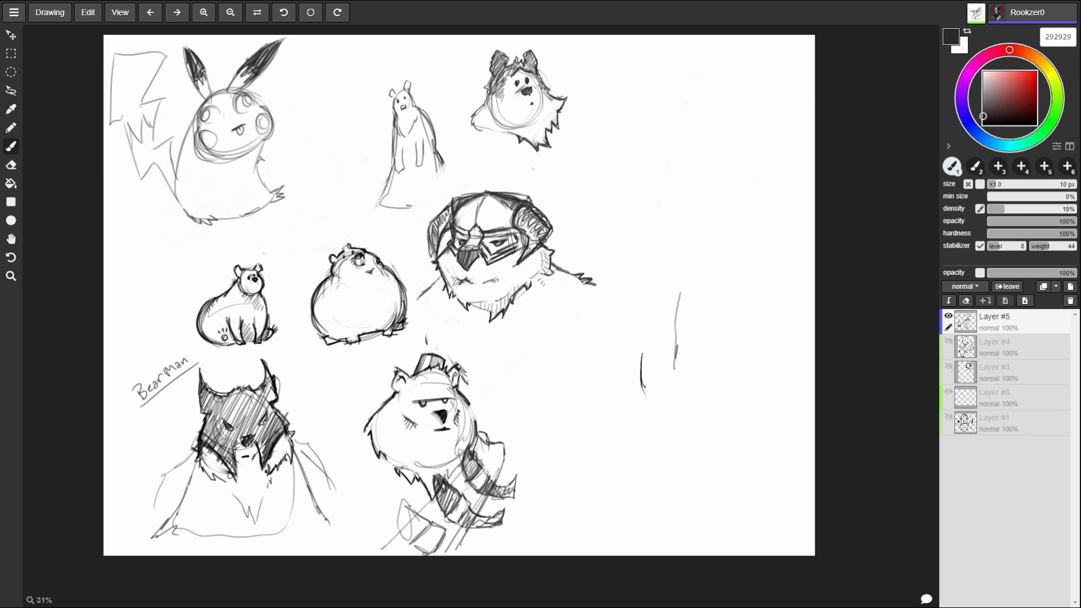
pyautogui.moveTo(186, 78)
pyautogui.mouseDown()
pyautogui.moveTo(193, 50)
pyautogui.moveTo(194, 66)
pyautogui.mouseUp()
pyautogui.moveTo(184, 65); pyautogui.dragTo(198, 42)
pyautogui.moveTo(190, 69); pyautogui.dragTo(186, 45)
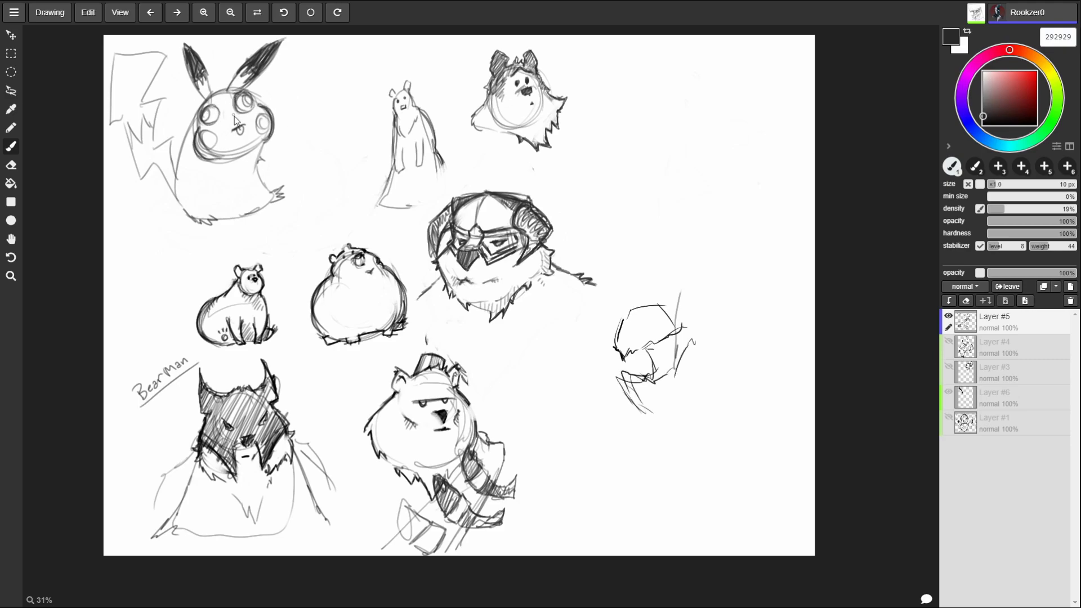
# - Refine the character's nose and mouth, hatch the broad end of its tail and add small arm marks on the body
pyautogui.moveTo(236, 117); pyautogui.dragTo(241, 116)
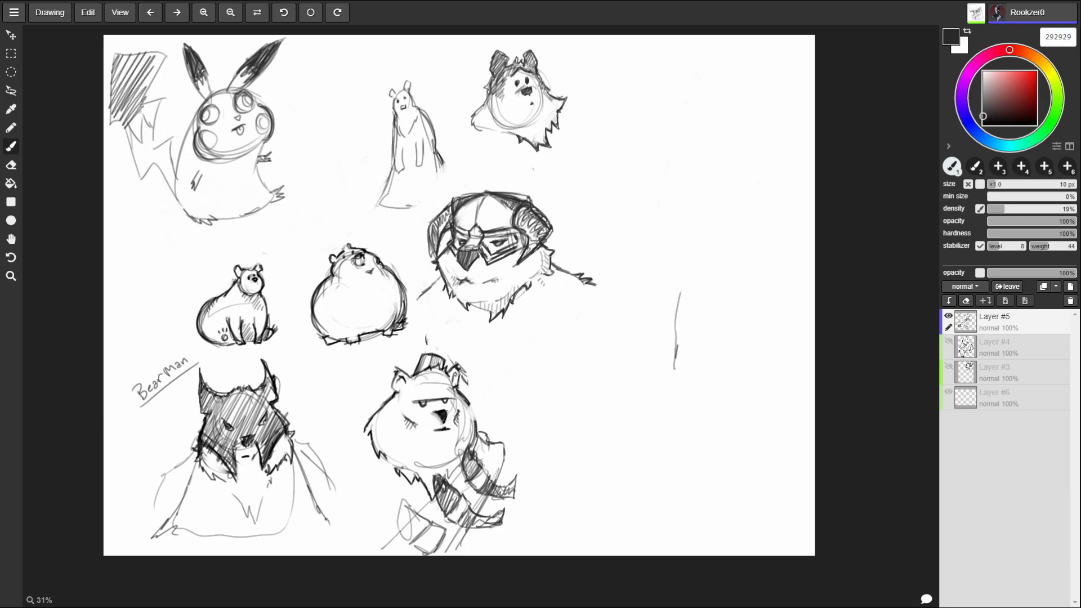
pyautogui.moveTo(145, 120); pyautogui.dragTo(157, 104)
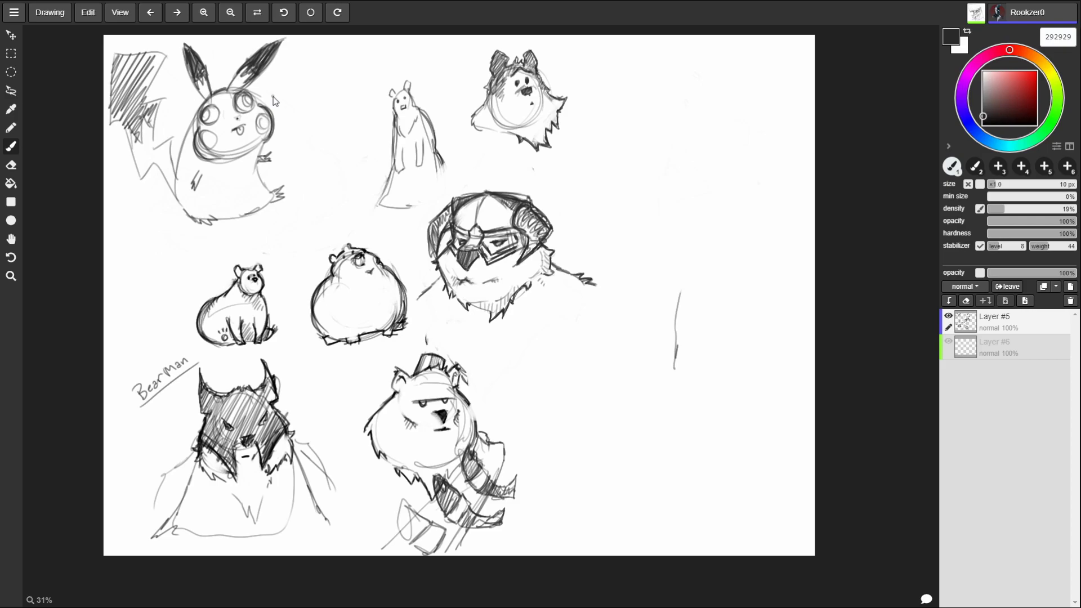
# - Remove the Pikachu-like character's tongue-out mouth and redraw the mouth below its nose
pyautogui.moveTo(725, 321); pyautogui.dragTo(701, 320)
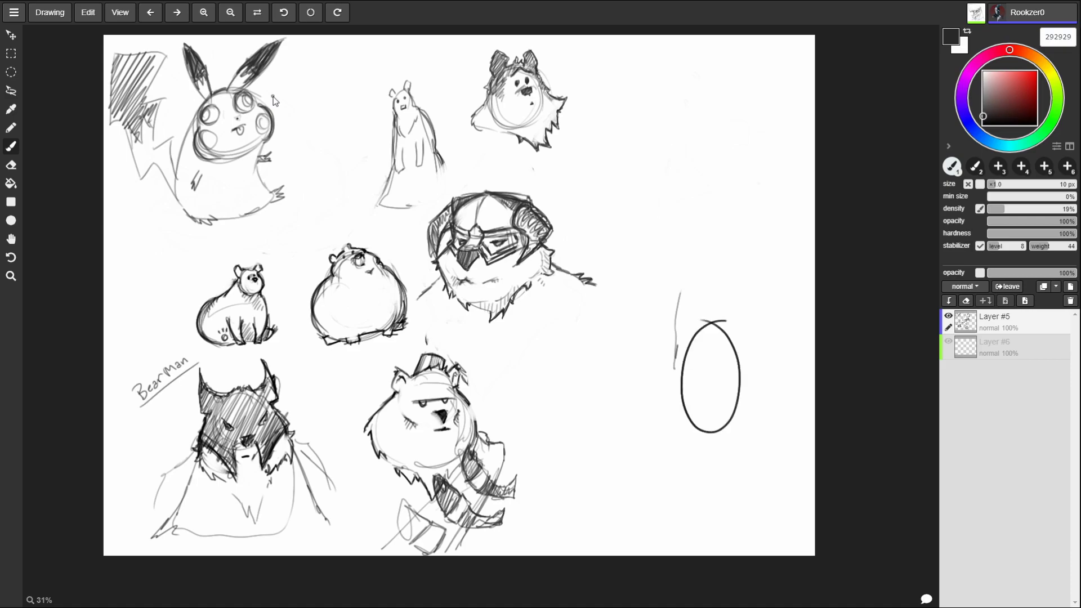
pyautogui.hotkey('ctrl', 'z')
pyautogui.hotkey('ctrl', 'z')
pyautogui.moveTo(231, 128); pyautogui.dragTo(246, 128)
pyautogui.hotkey('ctrl', 'z')
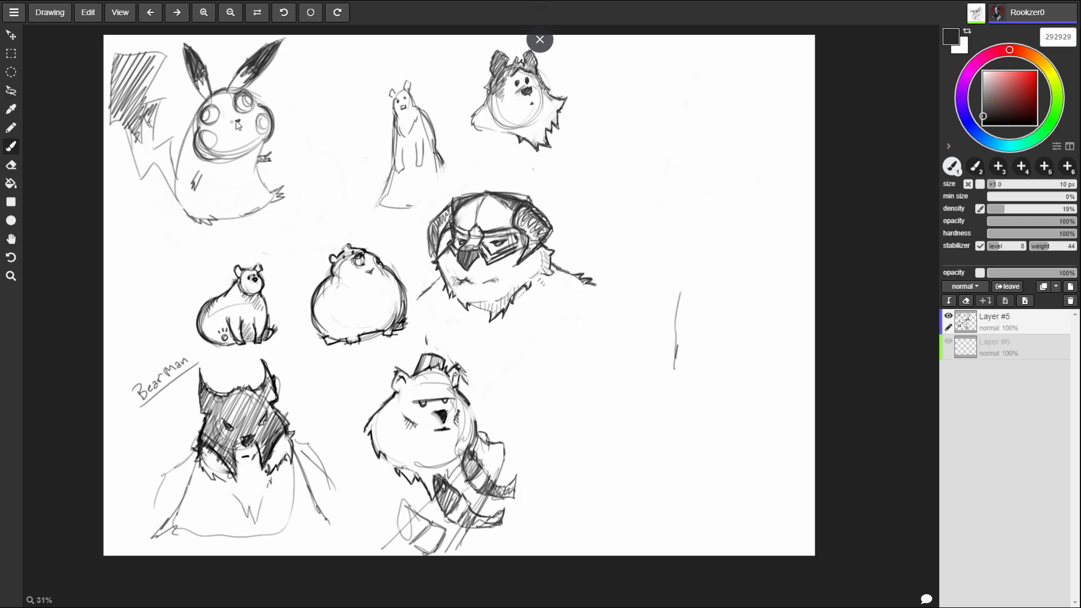
pyautogui.moveTo(228, 135); pyautogui.dragTo(250, 128)
# - Hide Layer #5, which holds the character sketches
pyautogui.click(949, 315)
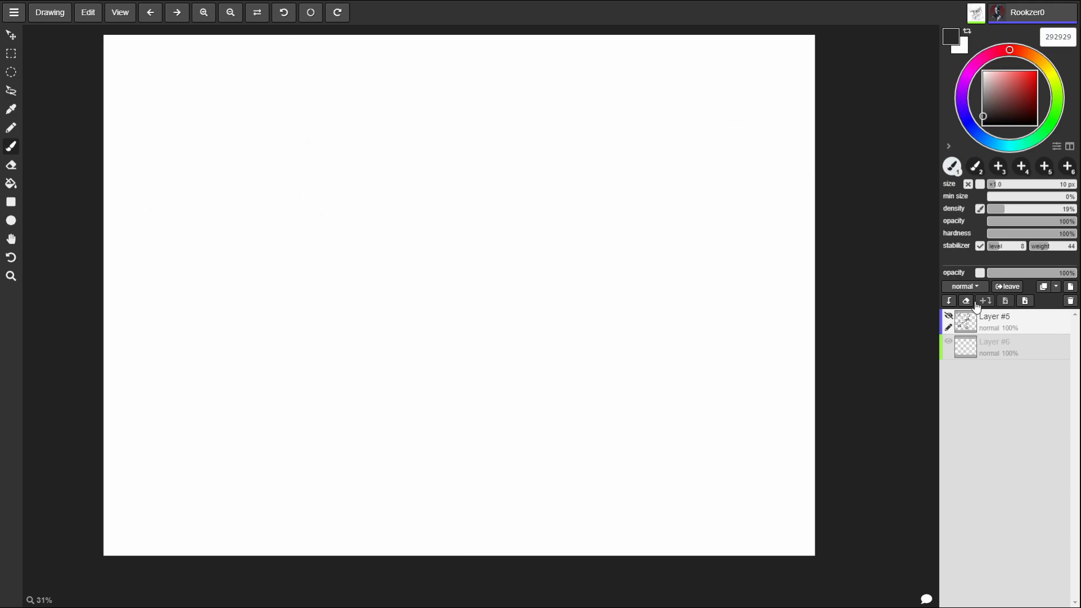
# - Add a new layer and sketch a Pikachu-like head with two long pointed ears in the canvas's upper left area
pyautogui.click(1069, 288)
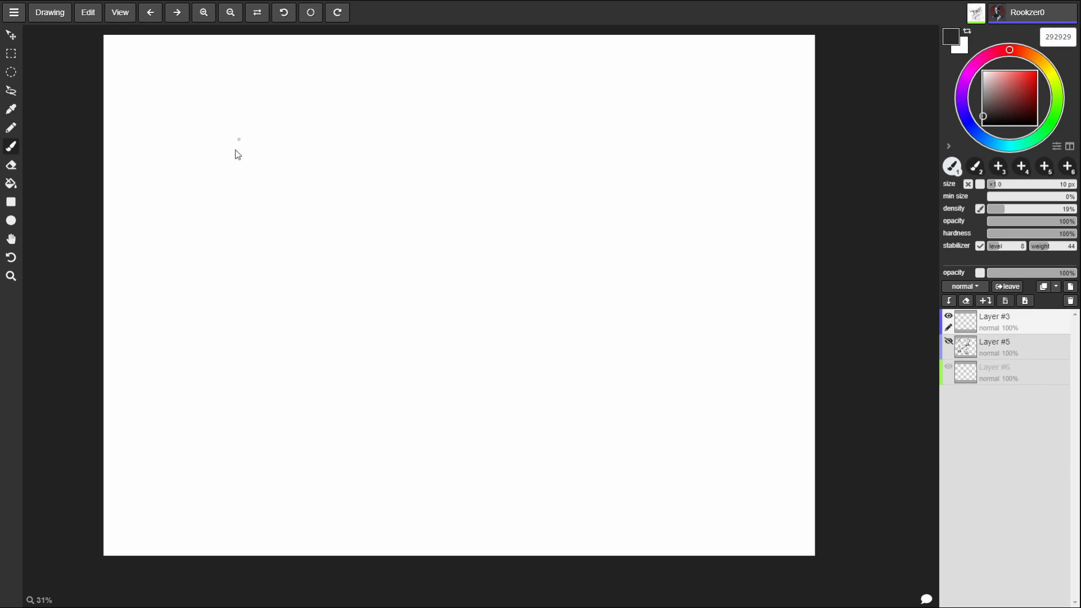
pyautogui.moveTo(203, 154); pyautogui.dragTo(220, 211)
pyautogui.moveTo(258, 150); pyautogui.dragTo(201, 166)
pyautogui.moveTo(242, 149)
pyautogui.mouseDown()
pyautogui.moveTo(223, 139)
pyautogui.moveTo(236, 217)
pyautogui.moveTo(272, 169)
pyautogui.moveTo(225, 141)
pyautogui.moveTo(256, 212)
pyautogui.moveTo(280, 109)
pyautogui.moveTo(303, 95)
pyautogui.moveTo(263, 151)
pyautogui.moveTo(185, 106)
pyautogui.mouseUp()
pyautogui.moveTo(195, 145)
pyautogui.mouseDown()
pyautogui.moveTo(182, 89)
pyautogui.moveTo(212, 145)
pyautogui.moveTo(178, 82)
pyautogui.moveTo(201, 156)
pyautogui.moveTo(264, 153)
pyautogui.moveTo(214, 145)
pyautogui.moveTo(192, 196)
pyautogui.moveTo(203, 215)
pyautogui.moveTo(257, 211)
pyautogui.mouseUp()
pyautogui.moveTo(206, 214); pyautogui.dragTo(270, 209)
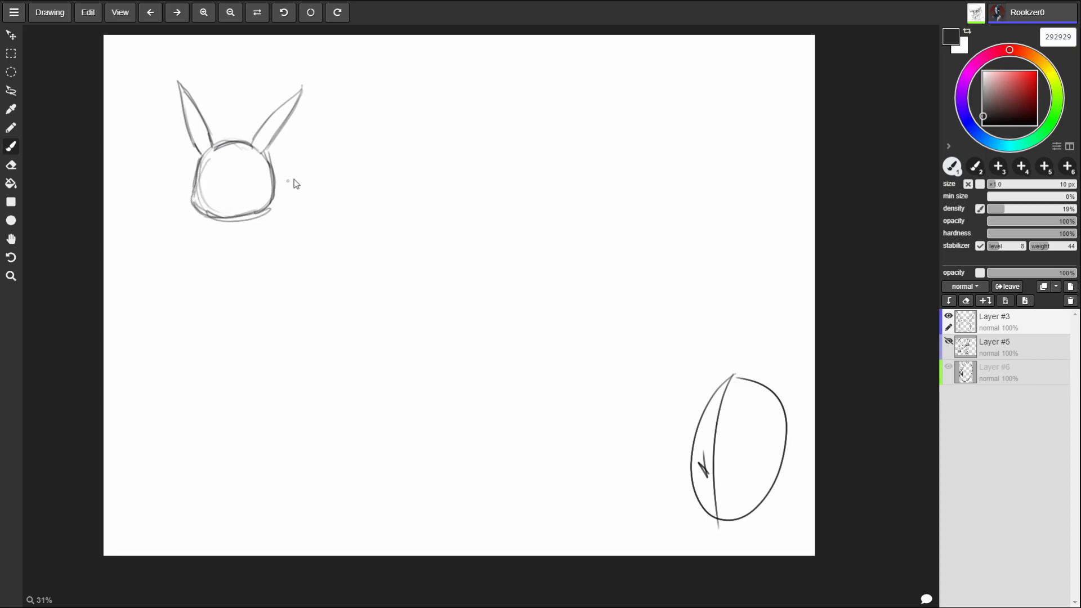
pyautogui.moveTo(206, 215)
pyautogui.mouseDown()
pyautogui.moveTo(225, 225)
pyautogui.moveTo(270, 215)
pyautogui.moveTo(225, 231)
pyautogui.moveTo(231, 216)
pyautogui.moveTo(261, 219)
pyautogui.mouseUp()
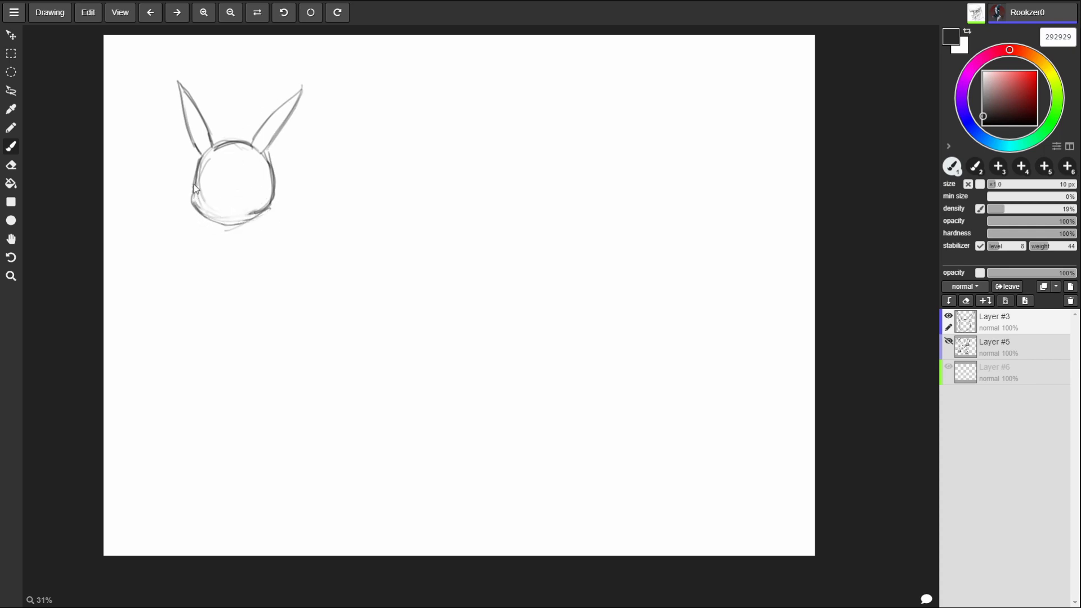
pyautogui.moveTo(195, 190)
pyautogui.mouseDown()
pyautogui.moveTo(226, 232)
pyautogui.moveTo(248, 228)
pyautogui.moveTo(275, 185)
pyautogui.mouseUp()
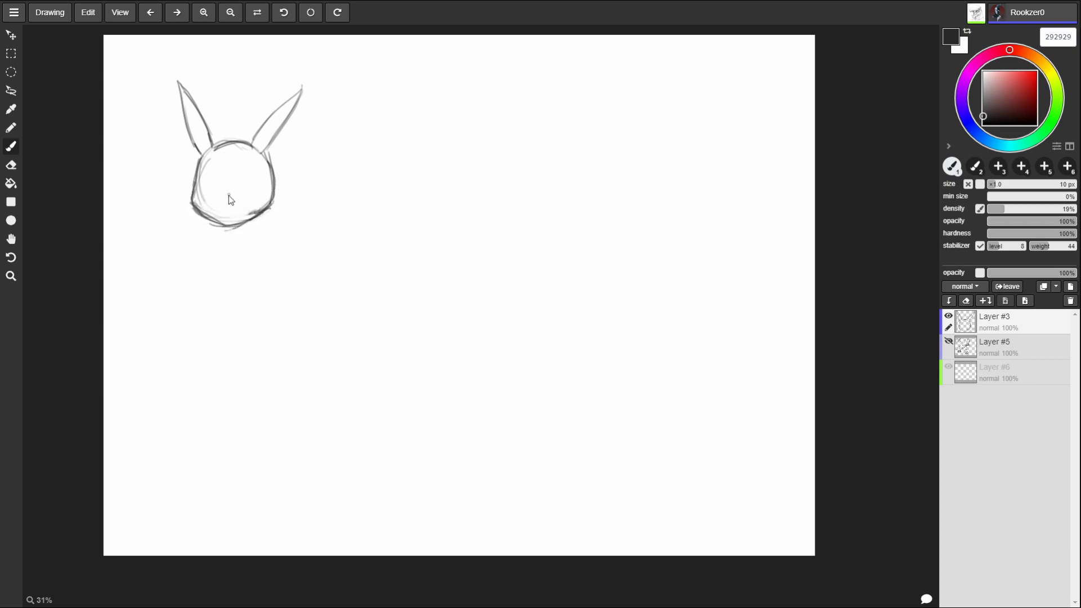
# - Draw the Pikachu-like head's round glossy eyes, small nose and curved mouth, repositioning the far eye inside the face
pyautogui.moveTo(249, 169)
pyautogui.mouseDown()
pyautogui.moveTo(248, 183)
pyautogui.moveTo(247, 170)
pyautogui.moveTo(195, 181)
pyautogui.moveTo(256, 170)
pyautogui.mouseUp()
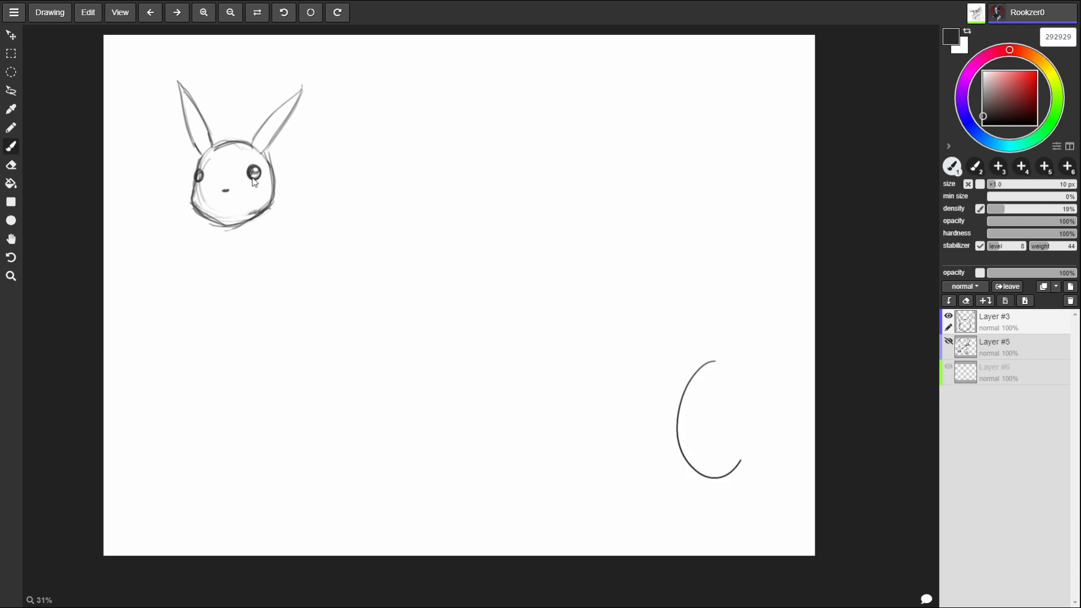
pyautogui.moveTo(197, 172); pyautogui.dragTo(200, 171)
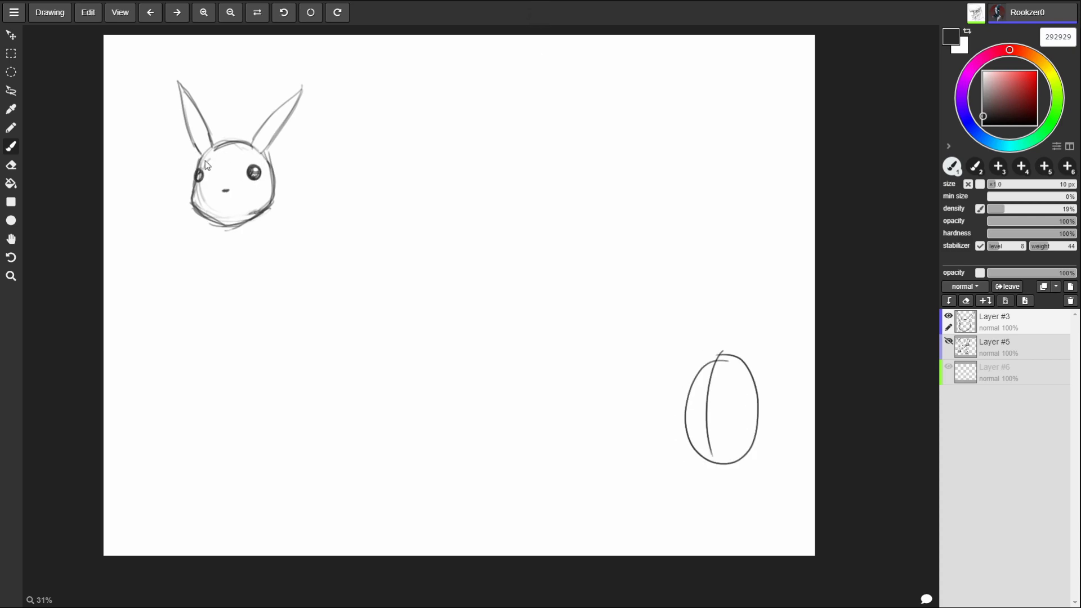
pyautogui.hotkey('ctrl', 'z')
pyautogui.moveTo(201, 155)
pyautogui.mouseDown()
pyautogui.moveTo(194, 188)
pyautogui.moveTo(200, 166)
pyautogui.moveTo(207, 174)
pyautogui.mouseUp()
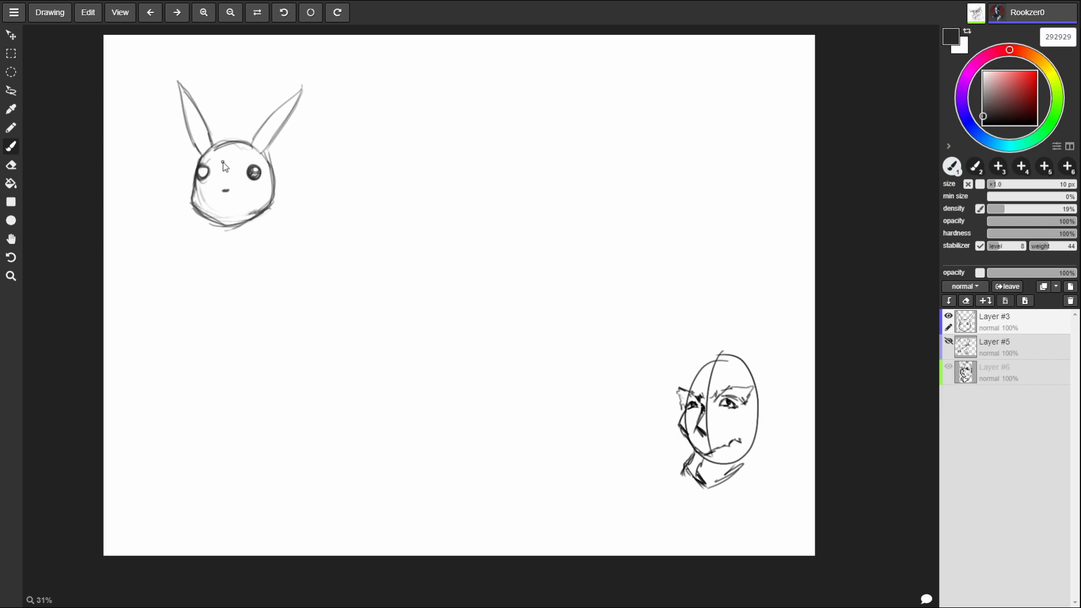
pyautogui.moveTo(204, 172); pyautogui.dragTo(209, 179)
pyautogui.moveTo(213, 203); pyautogui.dragTo(242, 200)
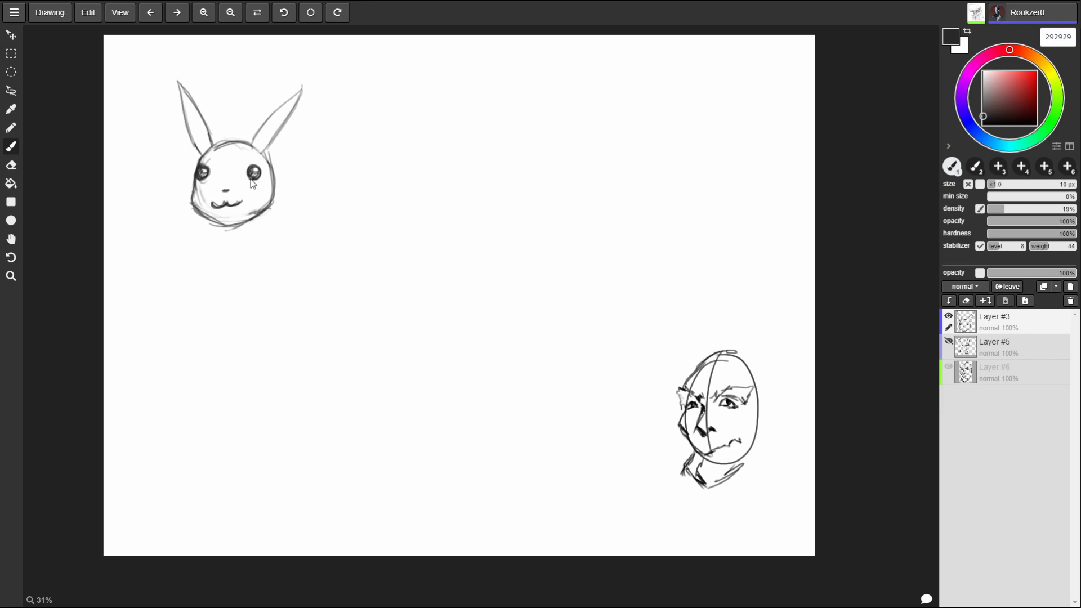
# - Redraw the Pikachu-like head's mouth and shade the dark tips of both ears
pyautogui.hotkey('ctrl', 'z')
pyautogui.hotkey('ctrl', 'z')
pyautogui.hotkey('ctrl', 'z')
pyautogui.hotkey('ctrl', 'z')
pyautogui.hotkey('ctrl', 'z')
pyautogui.hotkey('ctrl', 'z')
pyautogui.hotkey('ctrl', 'z')
pyautogui.moveTo(225, 205); pyautogui.dragTo(240, 202)
pyautogui.moveTo(253, 140); pyautogui.dragTo(308, 83)
pyautogui.moveTo(308, 83)
pyautogui.mouseDown()
pyautogui.moveTo(283, 125)
pyautogui.moveTo(304, 86)
pyautogui.mouseUp()
pyautogui.moveTo(186, 124)
pyautogui.mouseDown()
pyautogui.moveTo(198, 112)
pyautogui.moveTo(183, 93)
pyautogui.mouseUp()
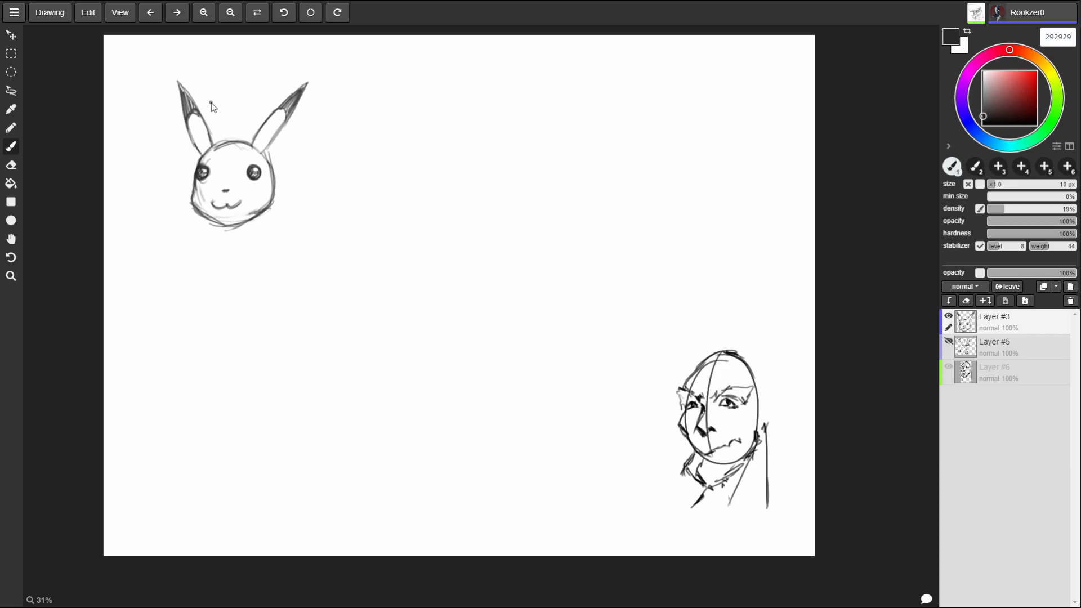
pyautogui.moveTo(221, 207); pyautogui.dragTo(226, 215)
# - Erase the whole Pikachu-like head with a 120 px brush
pyautogui.press(']')
pyautogui.press(']')
pyautogui.press(']')
pyautogui.press(']')
pyautogui.press(']')
pyautogui.press(']')
pyautogui.press(']')
pyautogui.press(']')
pyautogui.press(']')
pyautogui.press(']')
pyautogui.press(']')
pyautogui.press(']')
pyautogui.press(']')
pyautogui.press(']')
pyautogui.press(']')
pyautogui.press(']')
pyautogui.moveTo(198, 91)
pyautogui.mouseDown()
pyautogui.moveTo(196, 80)
pyautogui.moveTo(253, 58)
pyautogui.moveTo(186, 171)
pyautogui.moveTo(302, 90)
pyautogui.moveTo(217, 225)
pyautogui.moveTo(270, 221)
pyautogui.mouseUp()
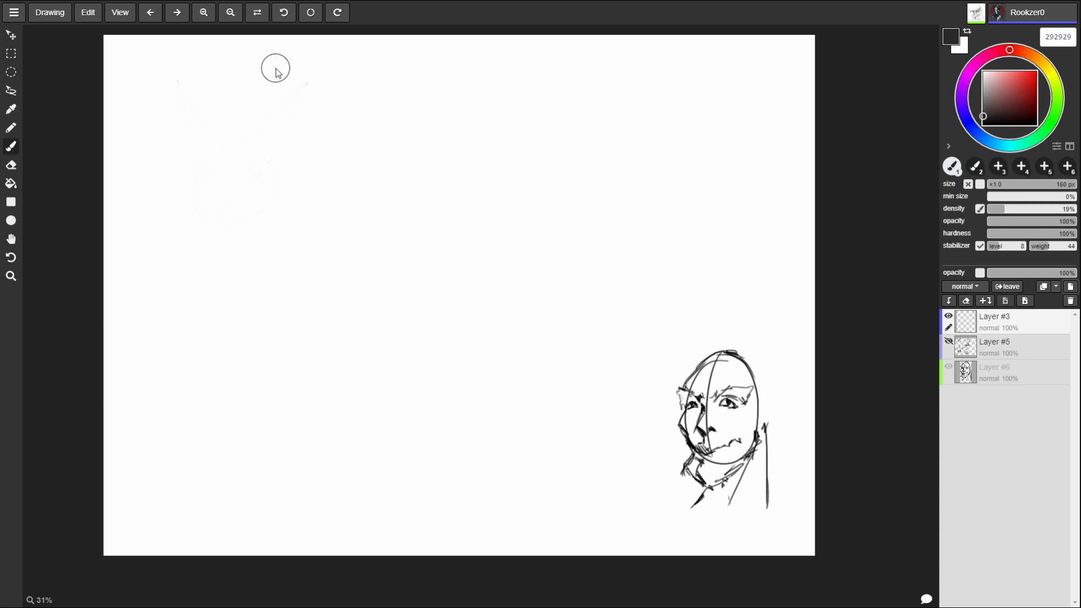
# - Set a 10 px brush with colour 000000 and sketch a badger's oval head with a solid dark nose
pyautogui.press('[')
pyautogui.press('[')
pyautogui.press('[')
pyautogui.press('[')
pyautogui.press('[')
pyautogui.press('[')
pyautogui.press('[')
pyautogui.press('[')
pyautogui.press('[')
pyautogui.press('[')
pyautogui.press('[')
pyautogui.press('[')
pyautogui.keyDown('alt'); pyautogui.click(236, 128); pyautogui.keyUp('alt')
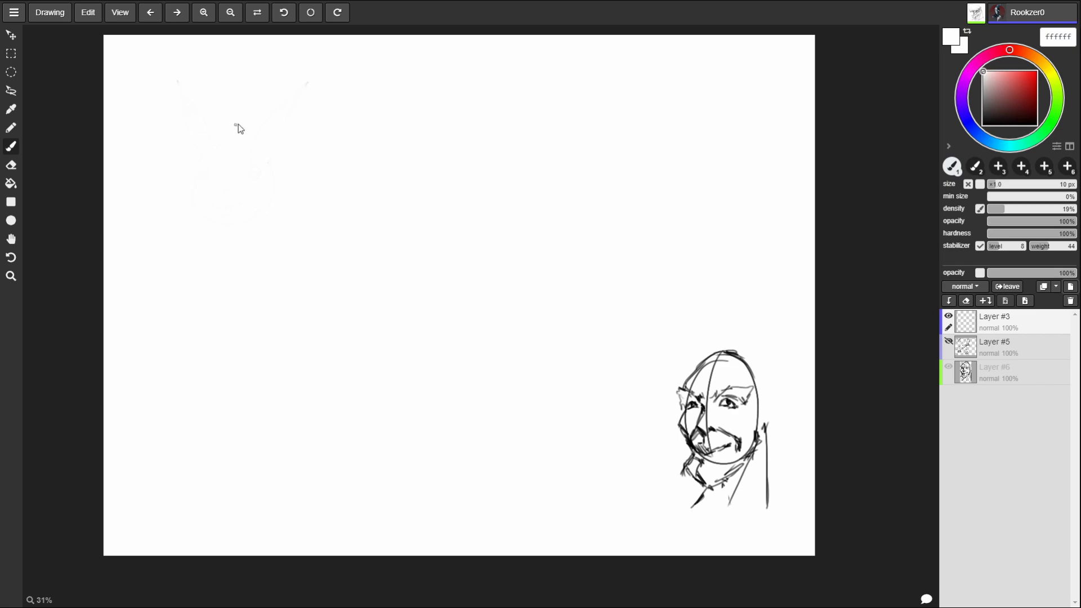
pyautogui.moveTo(1022, 119); pyautogui.dragTo(1078, 164)
pyautogui.moveTo(203, 108)
pyautogui.mouseDown()
pyautogui.moveTo(179, 152)
pyautogui.moveTo(248, 174)
pyautogui.moveTo(187, 165)
pyautogui.moveTo(186, 175)
pyautogui.mouseUp()
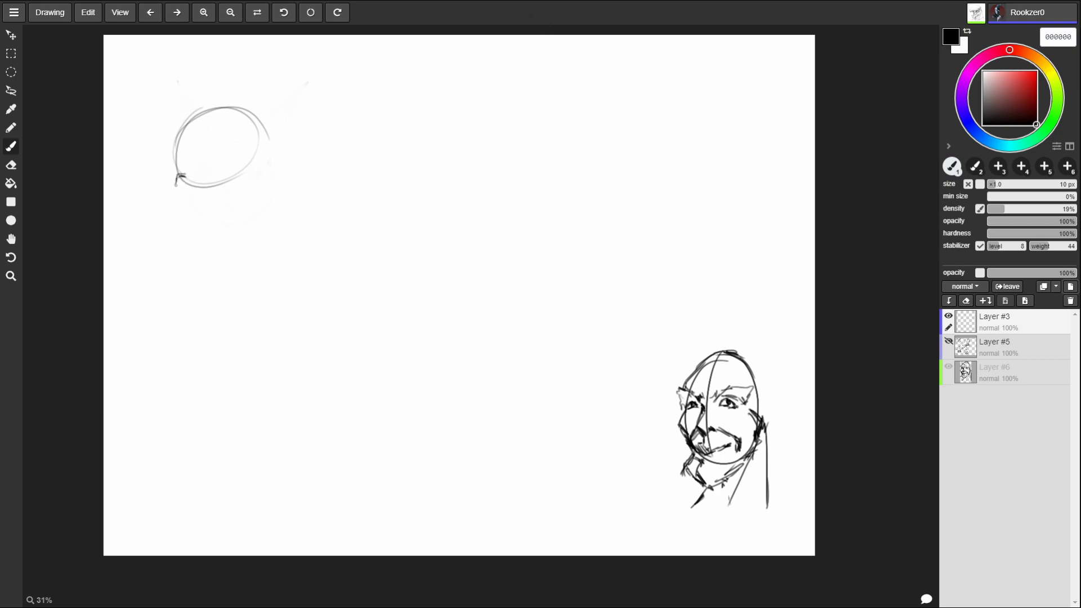
pyautogui.moveTo(178, 175)
pyautogui.mouseDown()
pyautogui.moveTo(184, 188)
pyautogui.moveTo(206, 178)
pyautogui.moveTo(243, 105)
pyautogui.mouseUp()
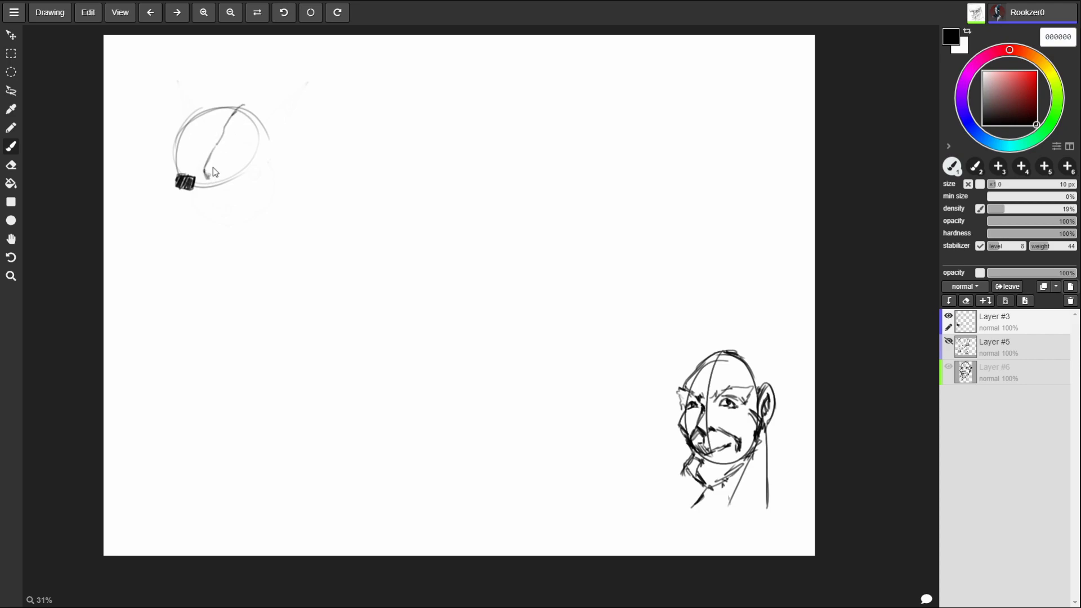
# - Draw the badger's eye stripe and both ears, and outline its cheeks and muzzle
pyautogui.moveTo(210, 186)
pyautogui.mouseDown()
pyautogui.moveTo(253, 131)
pyautogui.moveTo(255, 93)
pyautogui.moveTo(276, 88)
pyautogui.mouseUp()
pyautogui.moveTo(275, 87)
pyautogui.mouseDown()
pyautogui.moveTo(267, 124)
pyautogui.moveTo(271, 110)
pyautogui.moveTo(239, 105)
pyautogui.moveTo(262, 99)
pyautogui.moveTo(262, 122)
pyautogui.moveTo(267, 103)
pyautogui.moveTo(249, 102)
pyautogui.mouseUp()
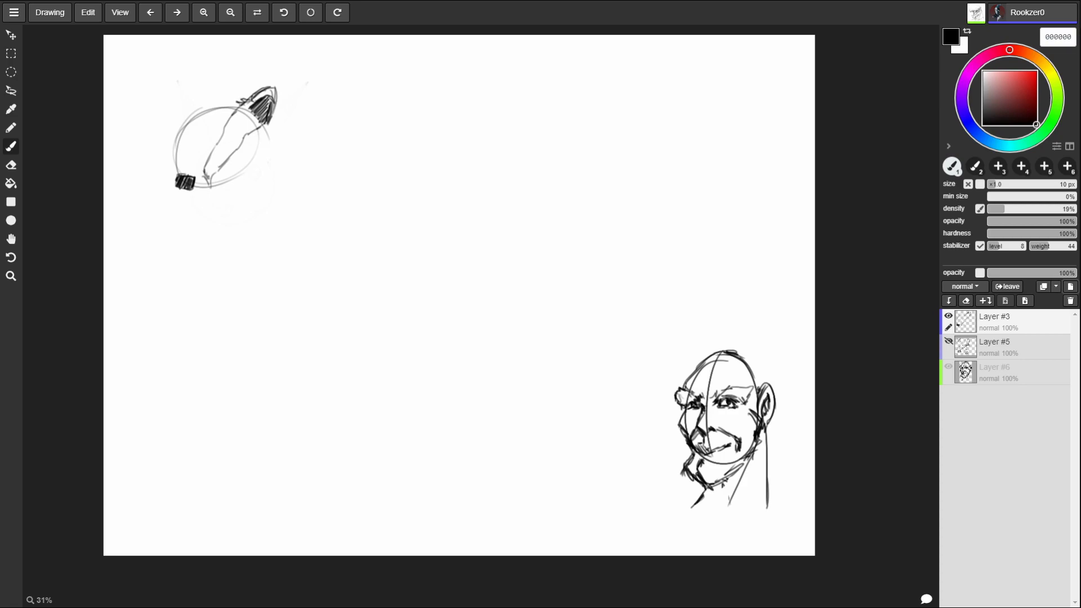
pyautogui.moveTo(231, 105)
pyautogui.mouseDown()
pyautogui.moveTo(169, 87)
pyautogui.moveTo(172, 114)
pyautogui.mouseUp()
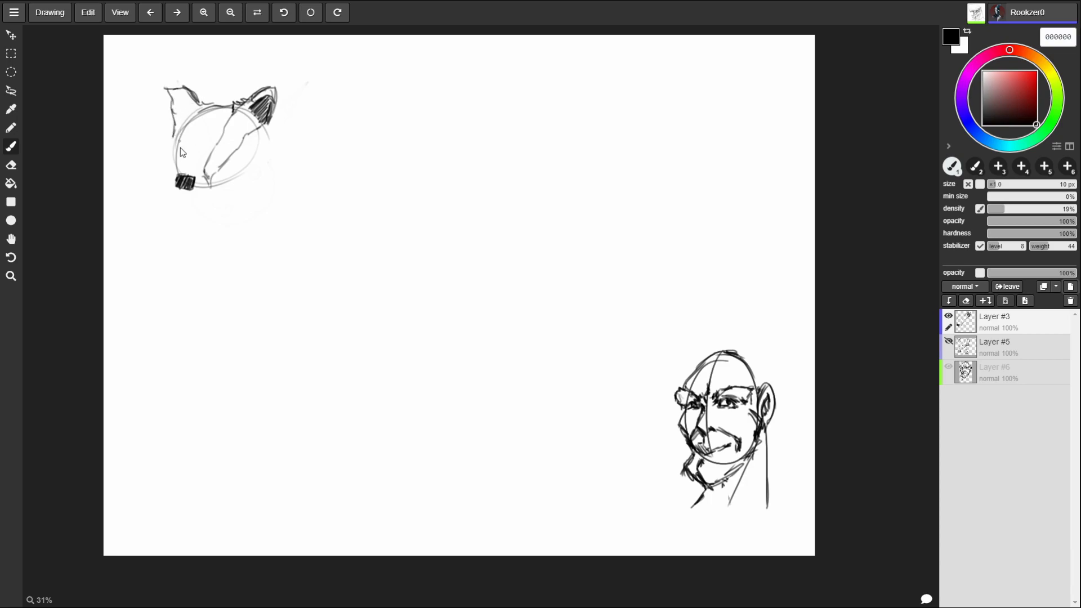
pyautogui.moveTo(165, 145)
pyautogui.mouseDown()
pyautogui.moveTo(175, 195)
pyautogui.moveTo(229, 188)
pyautogui.moveTo(267, 157)
pyautogui.moveTo(189, 222)
pyautogui.mouseUp()
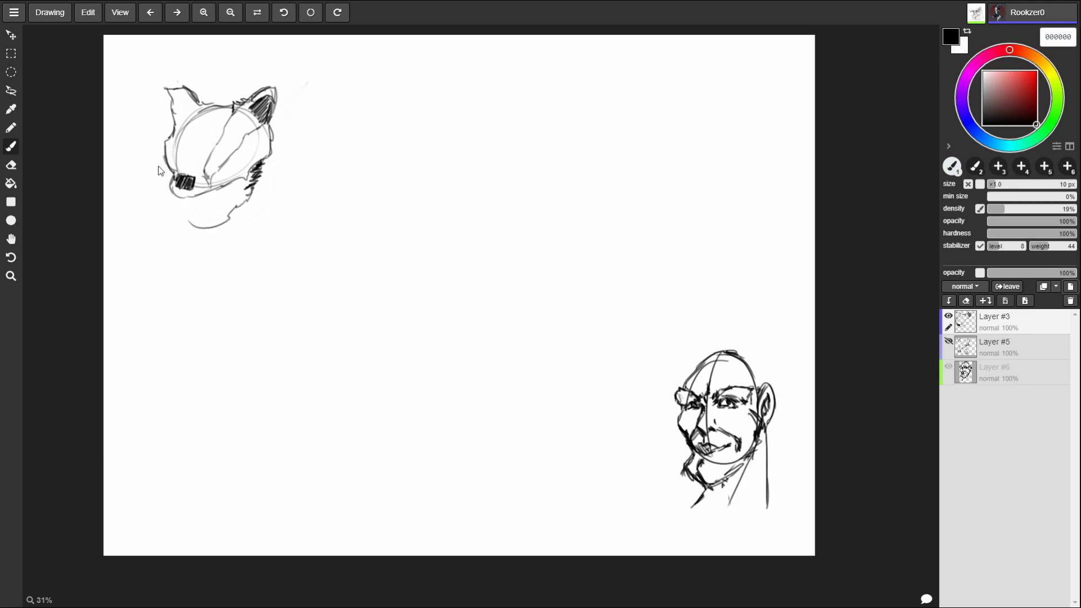
# - Add a short back line beside the badger's far ear and dot in both eyes
pyautogui.moveTo(155, 105); pyautogui.dragTo(130, 129)
pyautogui.click(219, 152)
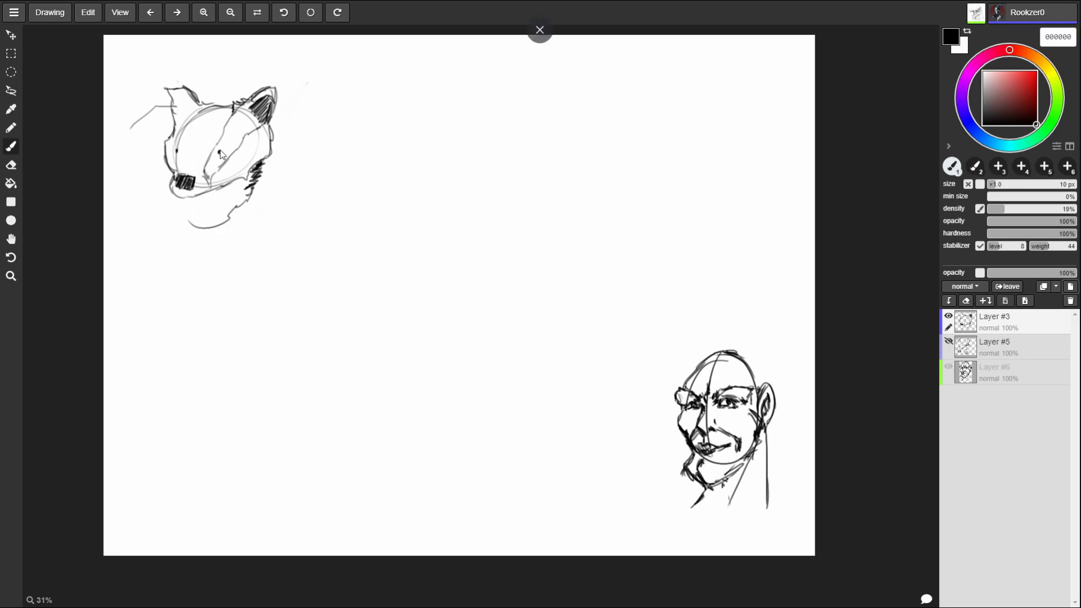
pyautogui.click(176, 150)
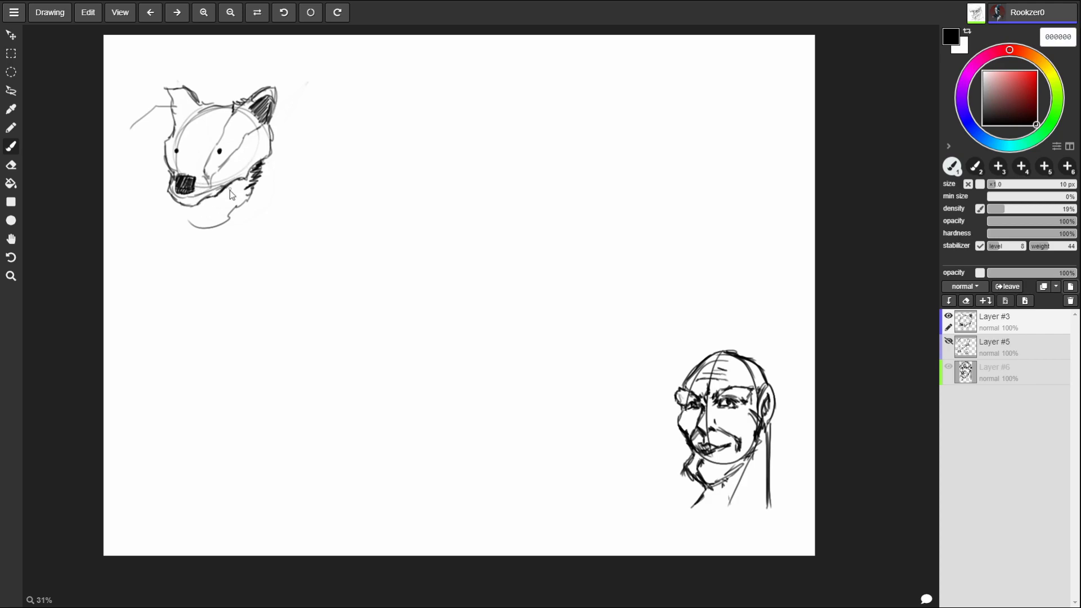
# - Hatch dark fur under the badger's muzzle, from the near cheek around the chin to the far cheek
pyautogui.moveTo(233, 184)
pyautogui.mouseDown()
pyautogui.moveTo(240, 193)
pyautogui.moveTo(253, 179)
pyautogui.moveTo(248, 198)
pyautogui.moveTo(210, 206)
pyautogui.mouseUp()
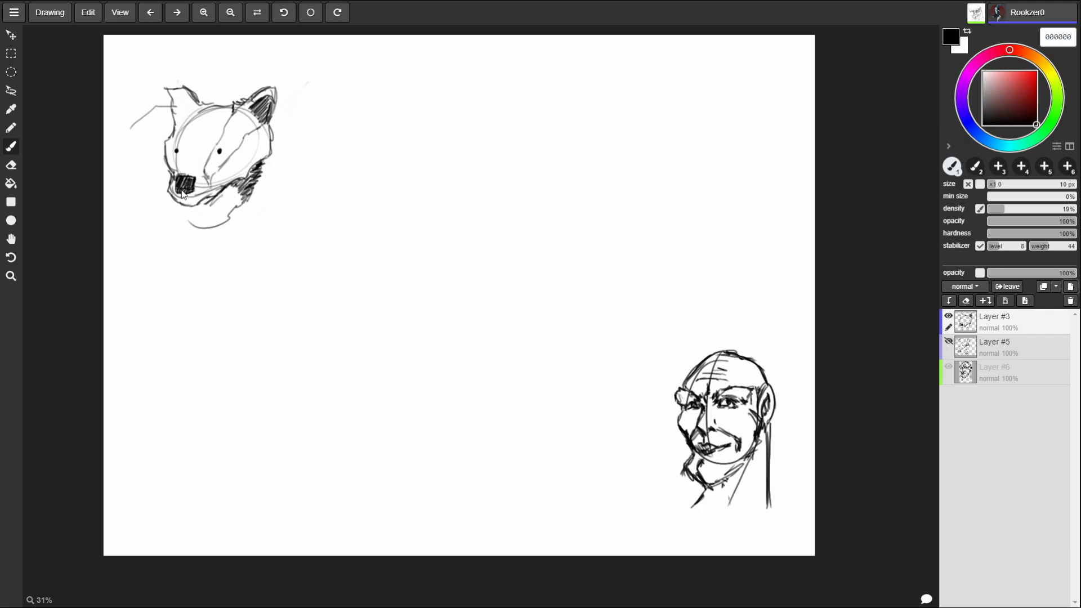
pyautogui.moveTo(166, 170); pyautogui.dragTo(162, 185)
pyautogui.moveTo(168, 185)
pyautogui.mouseDown()
pyautogui.moveTo(162, 206)
pyautogui.moveTo(198, 224)
pyautogui.mouseUp()
pyautogui.moveTo(228, 209); pyautogui.dragTo(209, 227)
pyautogui.moveTo(246, 207); pyautogui.dragTo(221, 225)
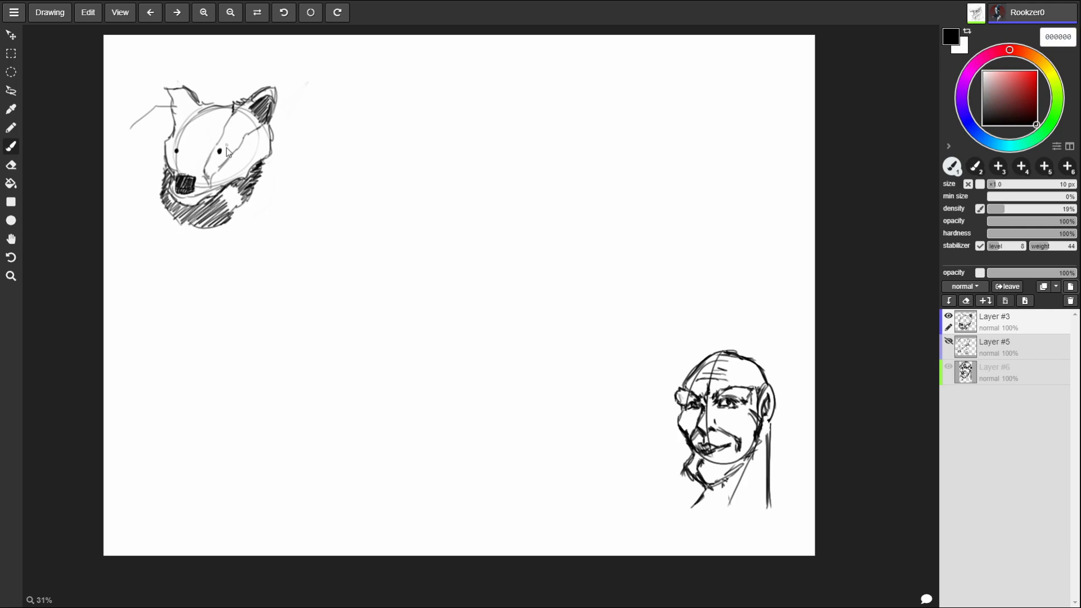
# - Hatch the badger's near eye stripe from beside the muzzle up to the base of the ear
pyautogui.moveTo(220, 147)
pyautogui.mouseDown()
pyautogui.moveTo(233, 117)
pyautogui.moveTo(204, 186)
pyautogui.moveTo(207, 178)
pyautogui.mouseUp()
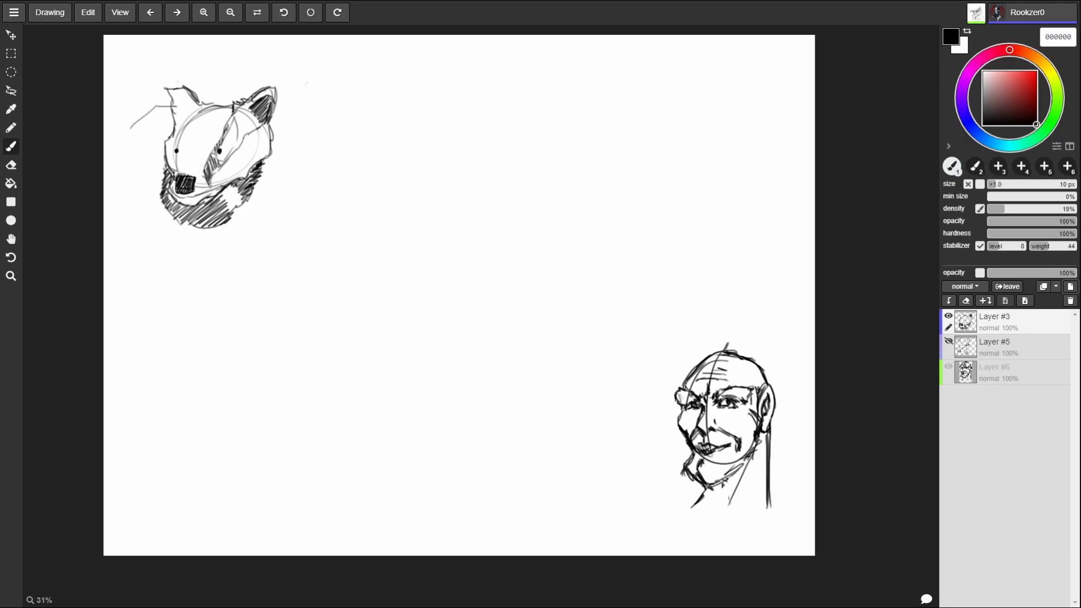
pyautogui.moveTo(239, 108); pyautogui.dragTo(233, 137)
pyautogui.moveTo(244, 109); pyautogui.dragTo(238, 134)
pyautogui.moveTo(248, 111)
pyautogui.mouseDown()
pyautogui.moveTo(237, 146)
pyautogui.moveTo(242, 137)
pyautogui.mouseUp()
pyautogui.moveTo(253, 113); pyautogui.dragTo(251, 132)
pyautogui.moveTo(260, 118); pyautogui.dragTo(255, 128)
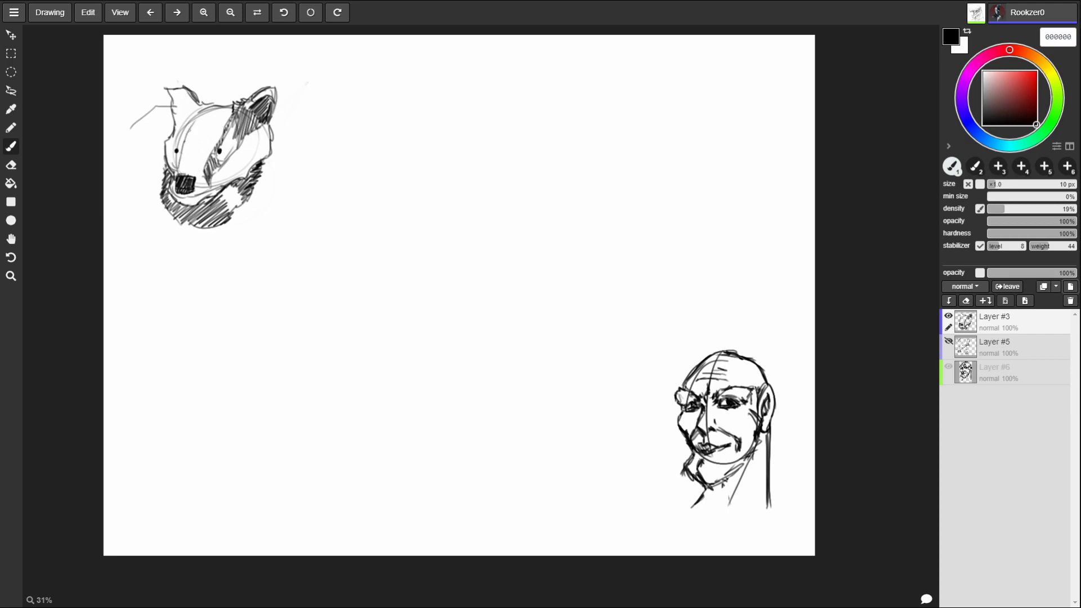
# - Add an inner rim to the badger's far ear and shade the ear and far eye stripe
pyautogui.moveTo(191, 97); pyautogui.dragTo(174, 94)
pyautogui.moveTo(536, 7)
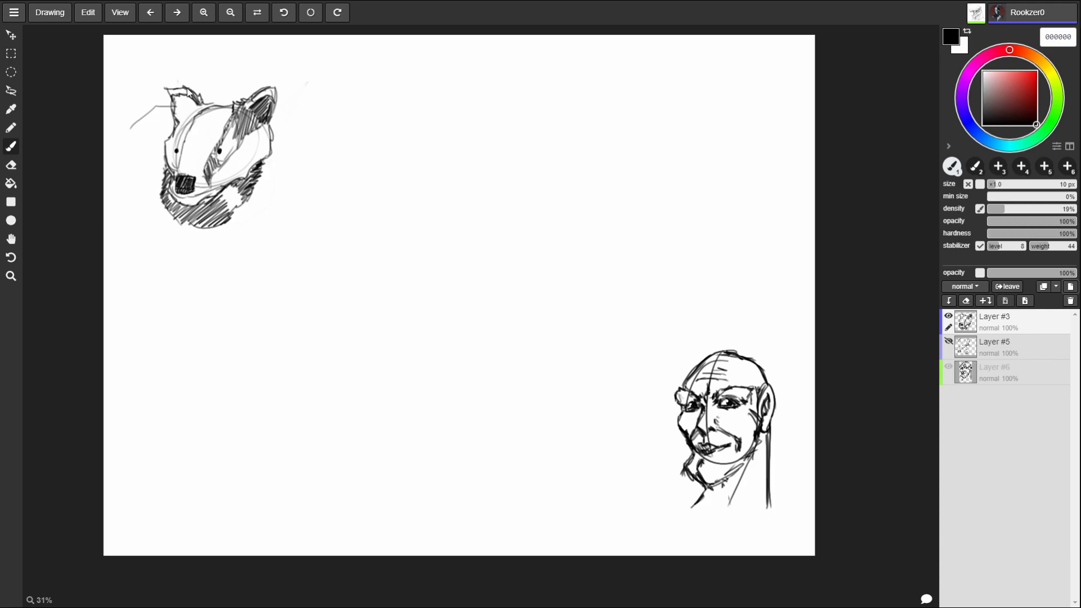
pyautogui.moveTo(175, 107); pyautogui.dragTo(209, 111)
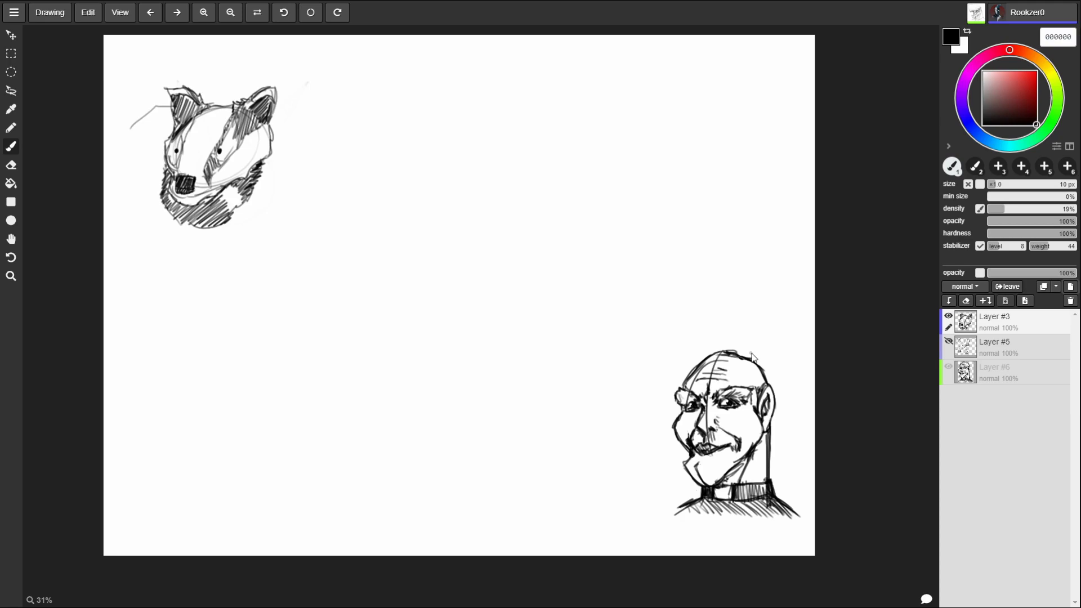
pyautogui.moveTo(744, 356)
pyautogui.mouseDown()
pyautogui.moveTo(760, 336)
pyautogui.moveTo(776, 356)
pyautogui.moveTo(763, 369)
pyautogui.mouseUp()
pyautogui.moveTo(688, 376)
pyautogui.mouseDown()
pyautogui.moveTo(670, 361)
pyautogui.moveTo(693, 343)
pyautogui.moveTo(703, 355)
pyautogui.mouseUp()
pyautogui.hotkey('ctrl', 'z')
pyautogui.hotkey('ctrl', 'z')
pyautogui.hotkey('ctrl', 'z')
pyautogui.hotkey('ctrl', 'z')
pyautogui.hotkey('ctrl', 'z')
# - Reshape the dark fur below the badger's chin into a pointed hatched bib and add tufts to both cheeks
pyautogui.moveTo(170, 201)
pyautogui.mouseDown()
pyautogui.moveTo(175, 243)
pyautogui.moveTo(197, 244)
pyautogui.moveTo(231, 214)
pyautogui.moveTo(178, 221)
pyautogui.moveTo(193, 217)
pyautogui.mouseUp()
pyautogui.moveTo(174, 239); pyautogui.dragTo(201, 221)
pyautogui.moveTo(177, 249); pyautogui.dragTo(215, 227)
pyautogui.moveTo(197, 246); pyautogui.dragTo(218, 232)
pyautogui.moveTo(260, 172); pyautogui.dragTo(253, 202)
pyautogui.moveTo(163, 172); pyautogui.dragTo(150, 197)
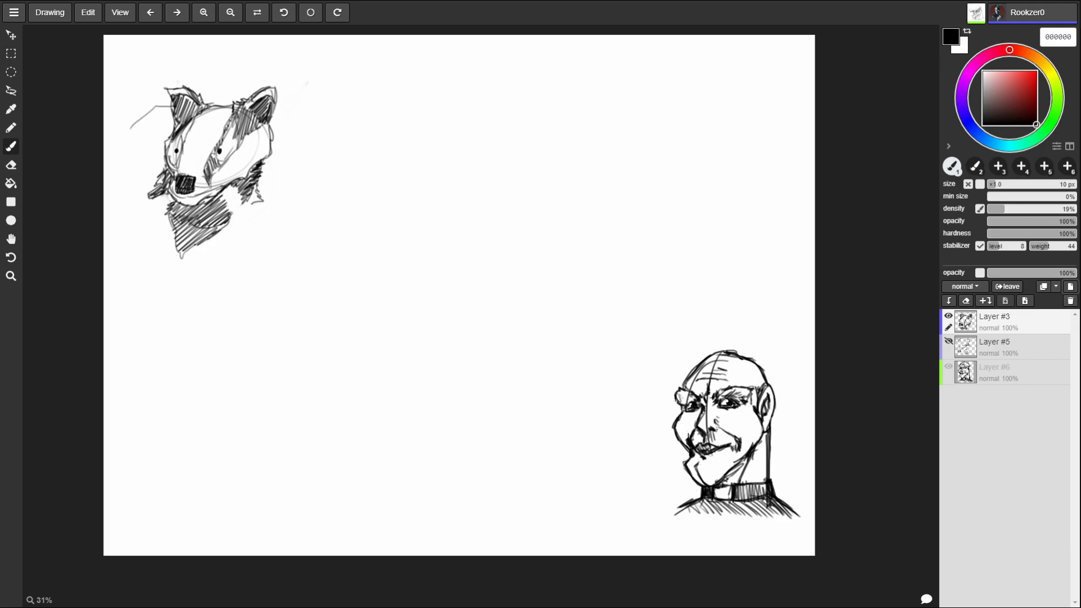
# - Darken the badger's cheek tufts and try shoulder lines on both sides of its neck
pyautogui.moveTo(246, 207); pyautogui.dragTo(256, 188)
pyautogui.moveTo(164, 181); pyautogui.dragTo(115, 227)
pyautogui.moveTo(262, 194)
pyautogui.mouseDown()
pyautogui.moveTo(275, 240)
pyautogui.moveTo(269, 212)
pyautogui.mouseUp()
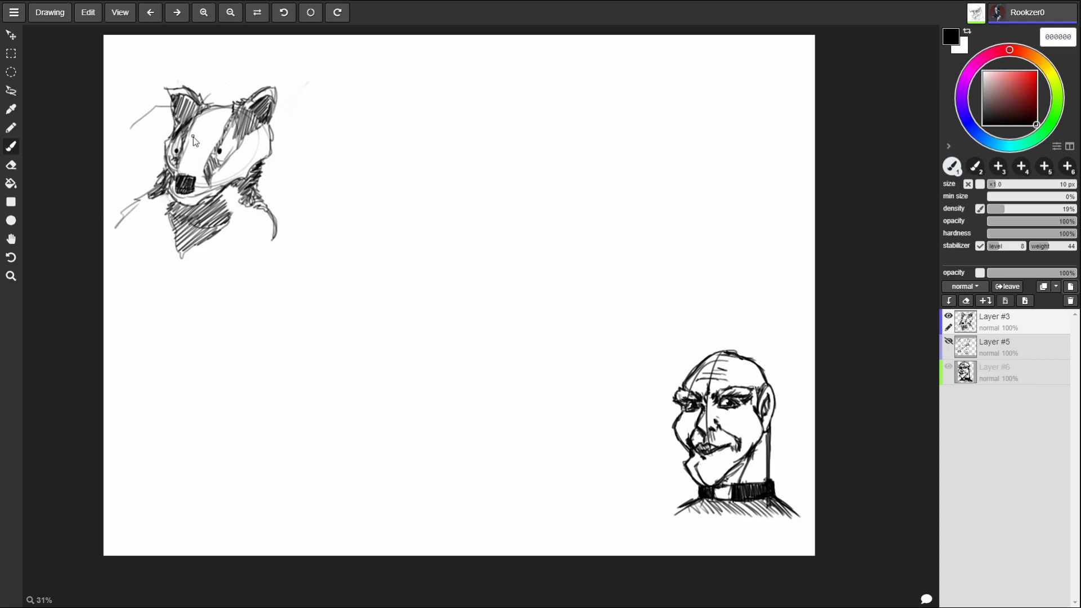
pyautogui.moveTo(260, 201); pyautogui.dragTo(276, 227)
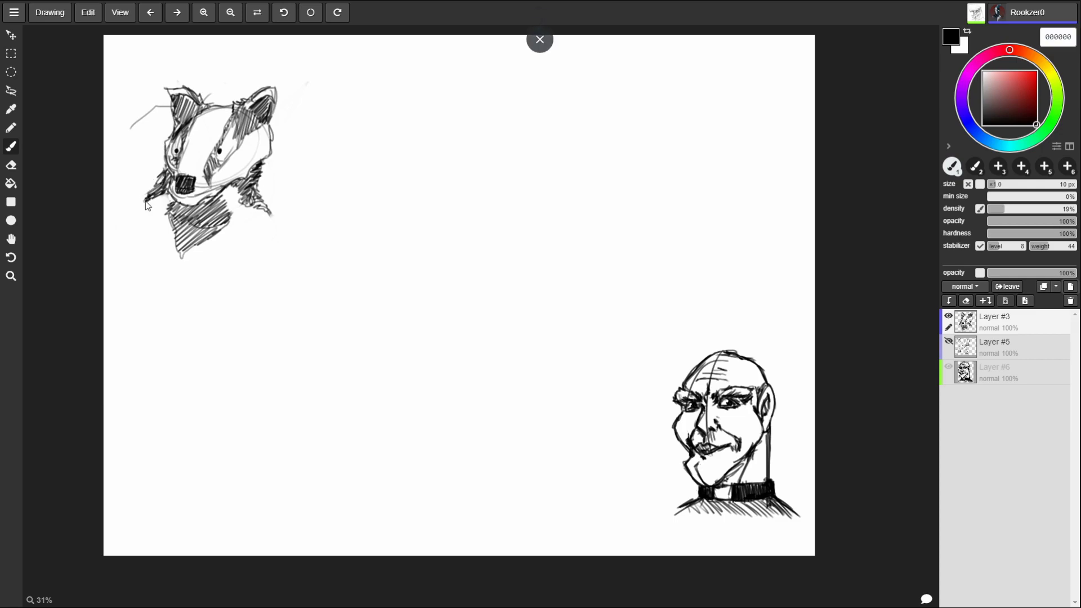
pyautogui.moveTo(252, 212); pyautogui.dragTo(263, 214)
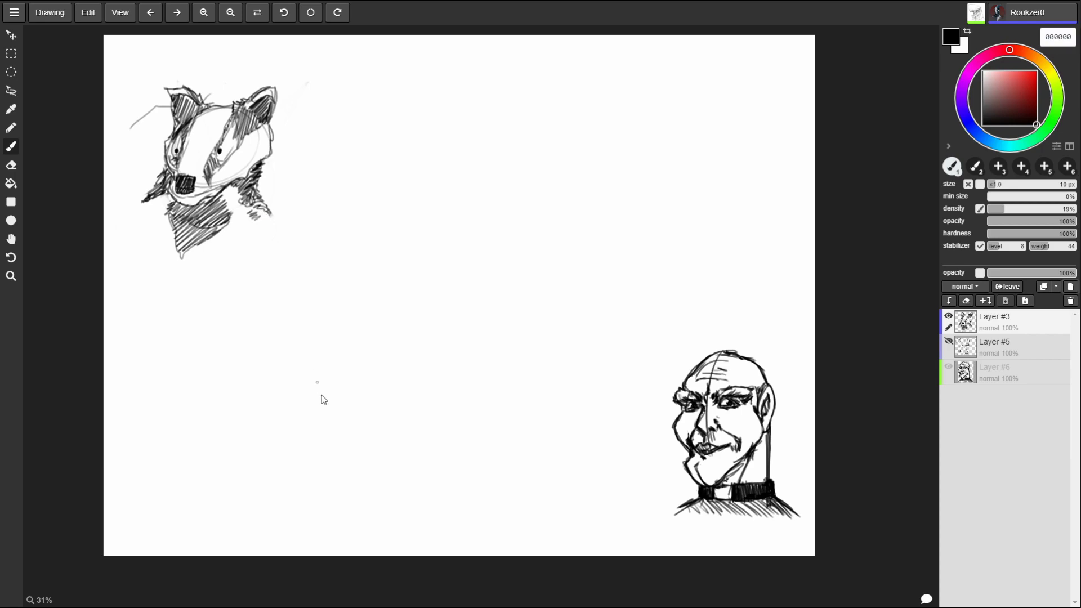
pyautogui.moveTo(326, 332)
pyautogui.mouseDown()
pyautogui.moveTo(265, 336)
pyautogui.moveTo(231, 404)
pyautogui.moveTo(338, 455)
pyautogui.moveTo(362, 429)
pyautogui.moveTo(337, 398)
pyautogui.moveTo(374, 350)
pyautogui.moveTo(348, 269)
pyautogui.moveTo(357, 299)
pyautogui.mouseUp()
pyautogui.moveTo(337, 262)
pyautogui.mouseDown()
pyautogui.moveTo(241, 330)
pyautogui.moveTo(275, 373)
pyautogui.moveTo(366, 364)
pyautogui.mouseUp()
pyautogui.moveTo(260, 377)
pyautogui.mouseDown()
pyautogui.moveTo(302, 354)
pyautogui.moveTo(345, 370)
pyautogui.moveTo(369, 366)
pyautogui.moveTo(315, 379)
pyautogui.moveTo(336, 383)
pyautogui.moveTo(338, 402)
pyautogui.moveTo(325, 396)
pyautogui.moveTo(349, 376)
pyautogui.moveTo(303, 372)
pyautogui.mouseUp()
pyautogui.moveTo(303, 372)
pyautogui.mouseDown()
pyautogui.moveTo(312, 393)
pyautogui.moveTo(372, 366)
pyautogui.mouseUp()
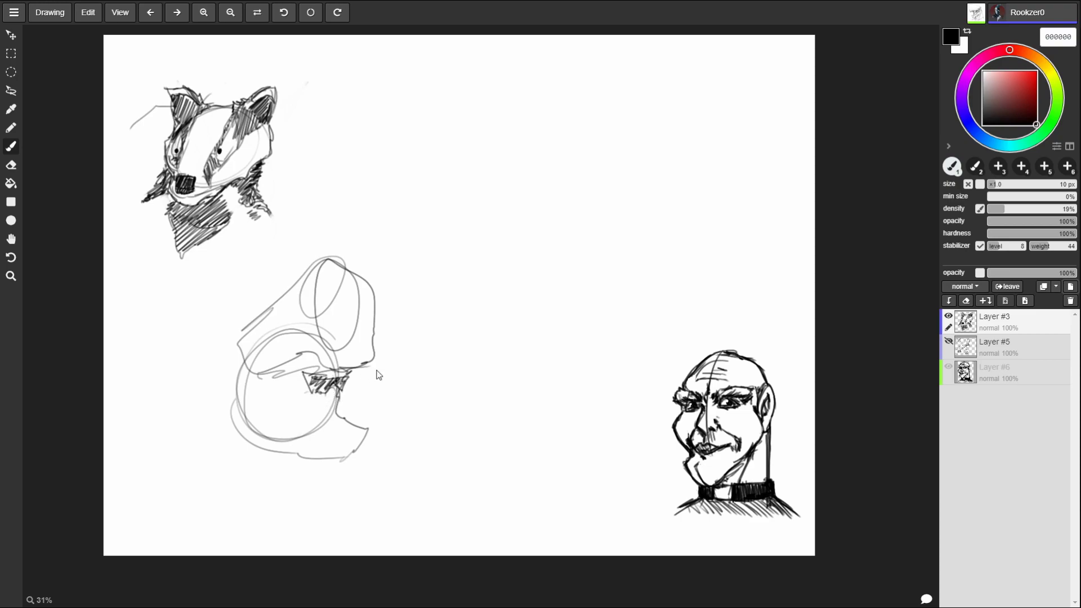
pyautogui.moveTo(355, 431)
pyautogui.mouseDown()
pyautogui.moveTo(353, 441)
pyautogui.moveTo(302, 419)
pyautogui.moveTo(334, 405)
pyautogui.mouseUp()
pyautogui.moveTo(311, 257)
pyautogui.mouseDown()
pyautogui.moveTo(277, 302)
pyautogui.moveTo(345, 279)
pyautogui.moveTo(253, 381)
pyautogui.moveTo(323, 352)
pyautogui.moveTo(285, 441)
pyautogui.moveTo(380, 365)
pyautogui.moveTo(313, 471)
pyautogui.mouseUp()
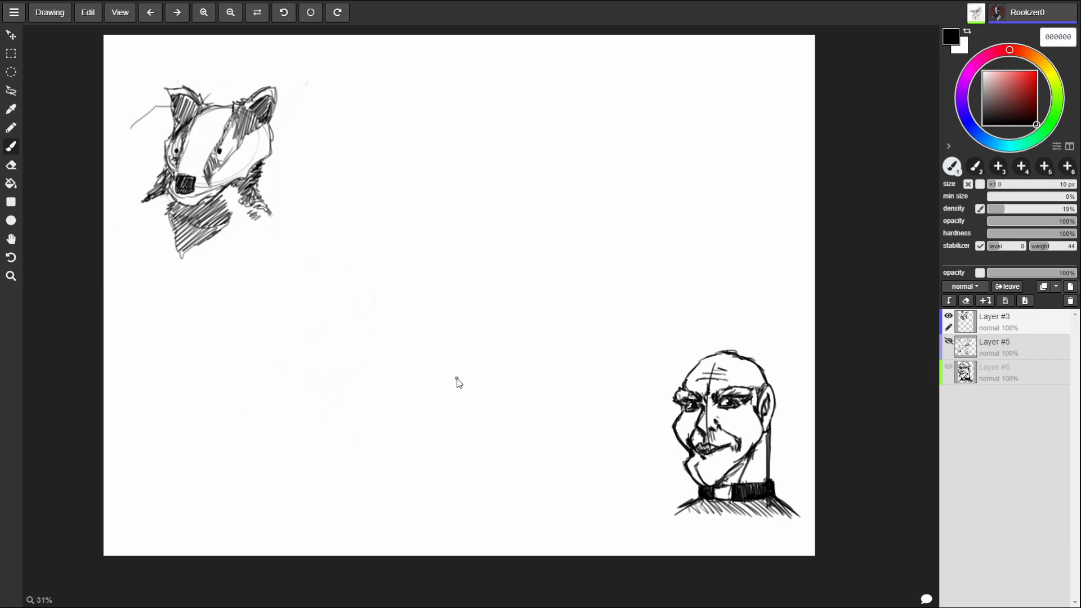
# - Add rough fur marks along the badger's shoulders and chest
pyautogui.moveTo(266, 204); pyautogui.dragTo(270, 224)
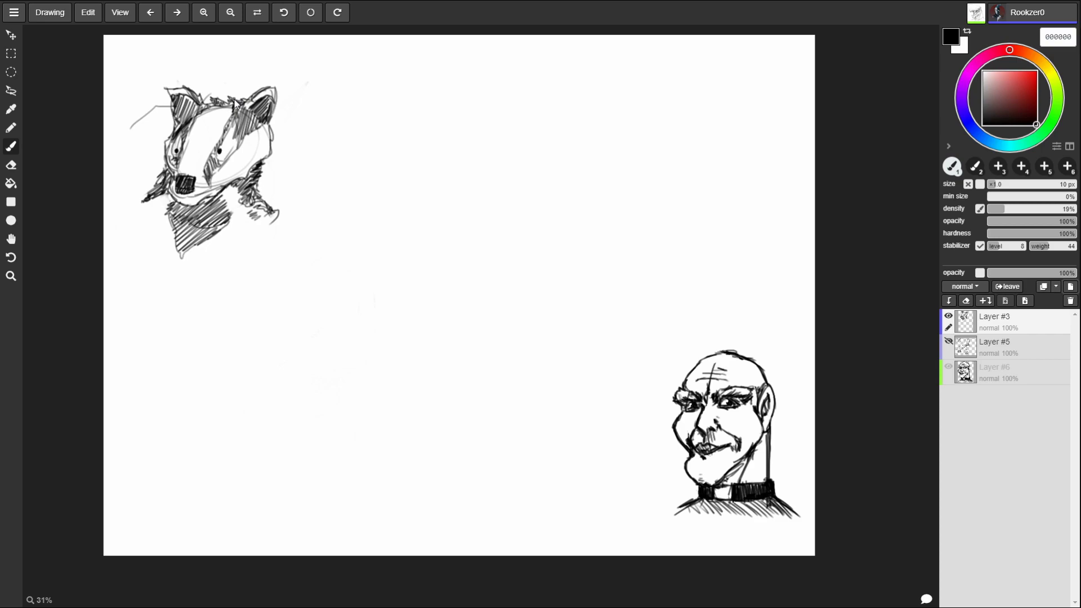
pyautogui.moveTo(269, 217)
pyautogui.mouseDown()
pyautogui.moveTo(255, 229)
pyautogui.moveTo(283, 228)
pyautogui.mouseUp()
pyautogui.moveTo(145, 200)
pyautogui.mouseDown()
pyautogui.moveTo(126, 213)
pyautogui.moveTo(159, 231)
pyautogui.mouseUp()
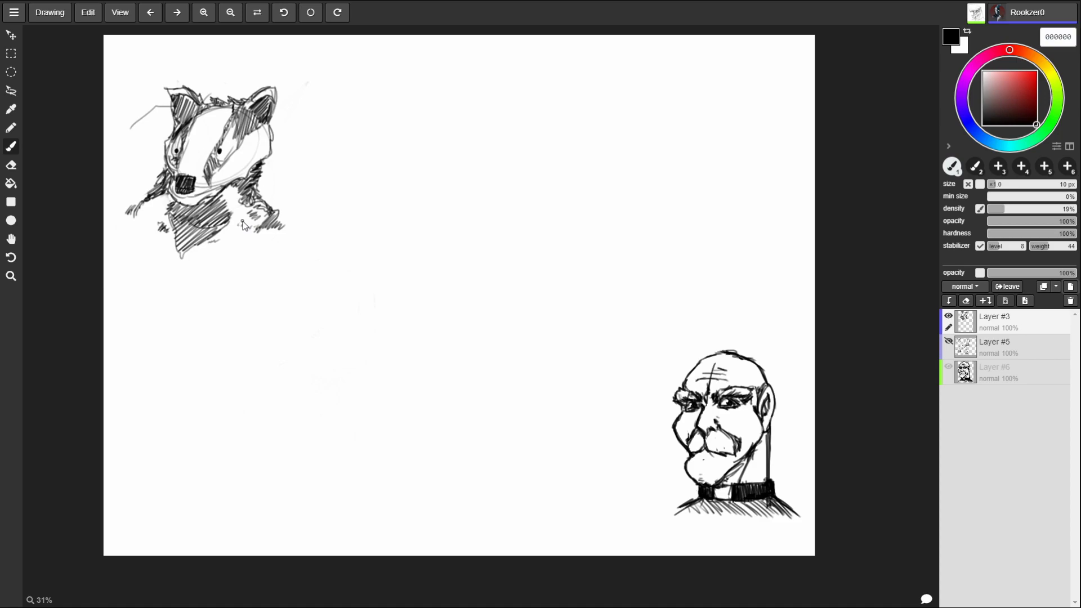
# - Clear the badger sketch and rough out a human head oval with a jaw curve using a 14 px brush
pyautogui.moveTo(128, 210)
pyautogui.mouseDown()
pyautogui.moveTo(124, 178)
pyautogui.moveTo(145, 234)
pyautogui.moveTo(191, 84)
pyautogui.moveTo(222, 96)
pyautogui.moveTo(190, 261)
pyautogui.moveTo(252, 148)
pyautogui.moveTo(282, 147)
pyautogui.moveTo(284, 215)
pyautogui.mouseUp()
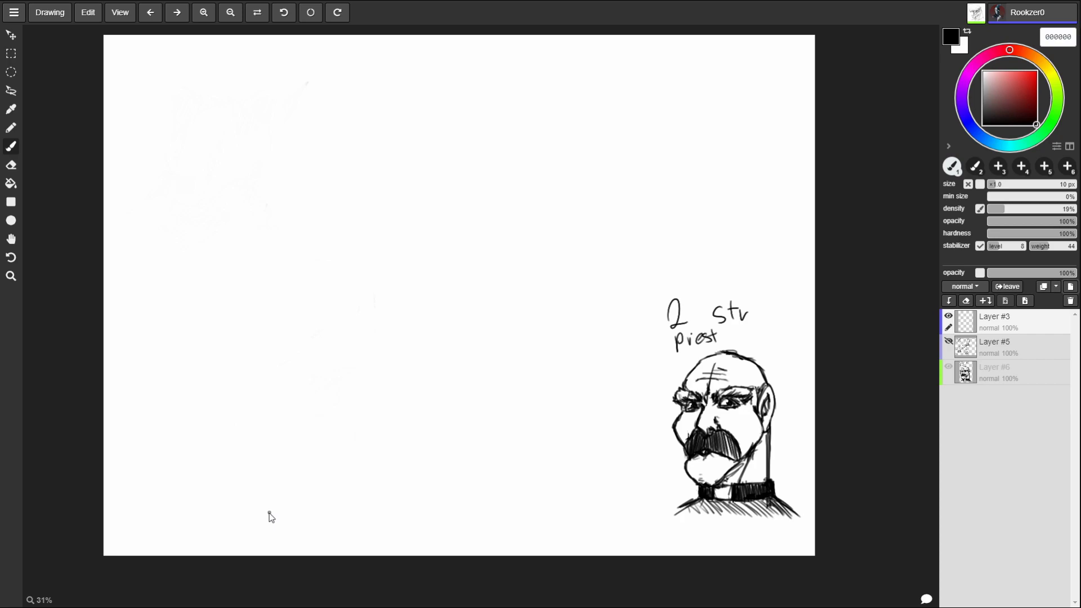
pyautogui.press(']')
pyautogui.moveTo(282, 181)
pyautogui.mouseDown()
pyautogui.moveTo(270, 177)
pyautogui.moveTo(303, 259)
pyautogui.mouseUp()
pyautogui.moveTo(305, 194)
pyautogui.mouseDown()
pyautogui.moveTo(312, 226)
pyautogui.moveTo(304, 200)
pyautogui.moveTo(232, 231)
pyautogui.mouseUp()
pyautogui.moveTo(227, 225); pyautogui.dragTo(243, 274)
pyautogui.moveTo(243, 275); pyautogui.dragTo(262, 297)
pyautogui.moveTo(261, 292); pyautogui.dragTo(284, 295)
# - Darken the sides of the head and jaw and add a short neck line on each side
pyautogui.moveTo(305, 243); pyautogui.dragTo(299, 287)
pyautogui.moveTo(306, 237); pyautogui.dragTo(298, 284)
pyautogui.moveTo(303, 198); pyautogui.dragTo(298, 284)
pyautogui.moveTo(230, 214); pyautogui.dragTo(245, 284)
pyautogui.moveTo(227, 235); pyautogui.dragTo(246, 284)
pyautogui.moveTo(229, 208); pyautogui.dragTo(233, 251)
pyautogui.moveTo(229, 185)
pyautogui.mouseDown()
pyautogui.moveTo(248, 289)
pyautogui.moveTo(286, 267)
pyautogui.moveTo(295, 297)
pyautogui.mouseUp()
pyautogui.moveTo(235, 260)
pyautogui.mouseDown()
pyautogui.moveTo(255, 291)
pyautogui.moveTo(234, 301)
pyautogui.mouseUp()
pyautogui.moveTo(296, 286); pyautogui.dragTo(294, 309)
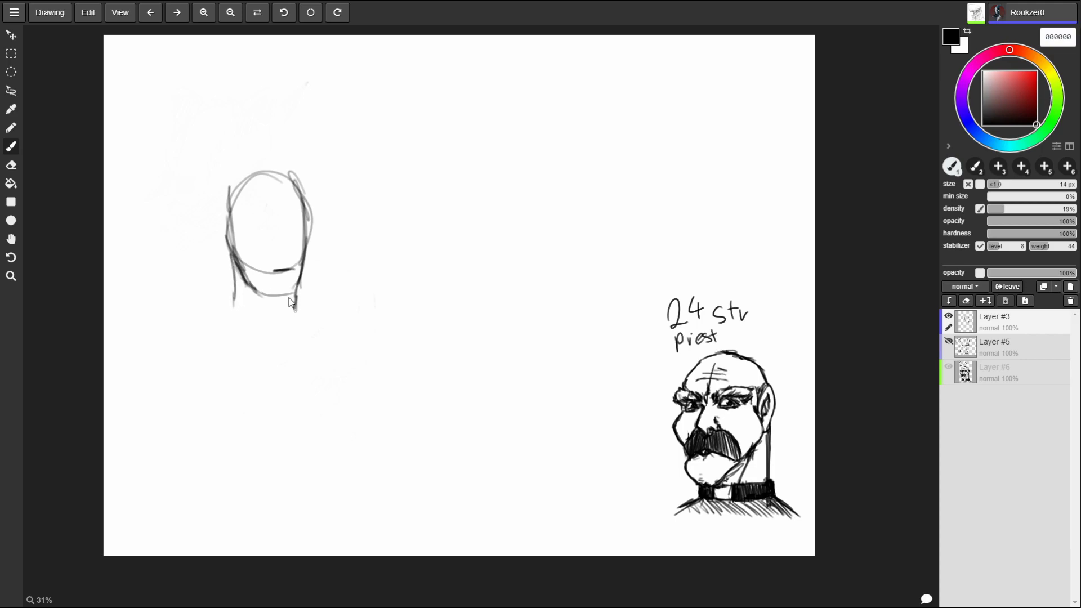
# - Draw a collar around the base of the neck with a small tab at its front
pyautogui.moveTo(234, 279); pyautogui.dragTo(232, 305)
pyautogui.moveTo(232, 305); pyautogui.dragTo(296, 308)
pyautogui.moveTo(244, 309)
pyautogui.mouseDown()
pyautogui.moveTo(305, 303)
pyautogui.moveTo(284, 309)
pyautogui.mouseUp()
pyautogui.moveTo(235, 279); pyautogui.dragTo(284, 308)
pyautogui.moveTo(287, 295); pyautogui.dragTo(289, 310)
pyautogui.moveTo(270, 312); pyautogui.dragTo(288, 310)
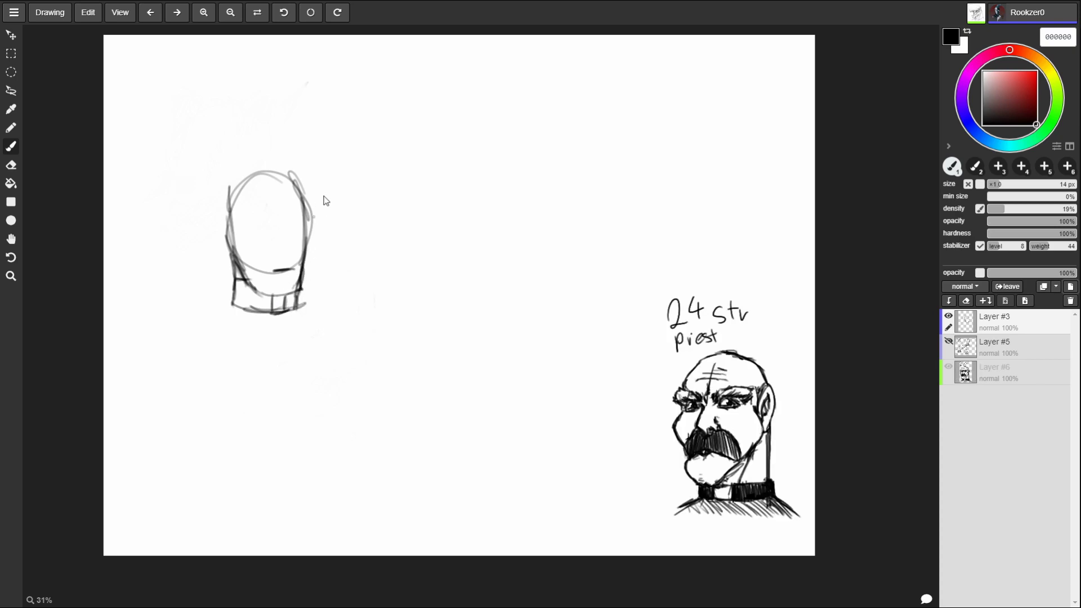
# - Draw an ear on each side of the head, with the near ear larger and angular
pyautogui.moveTo(309, 260); pyautogui.dragTo(299, 194)
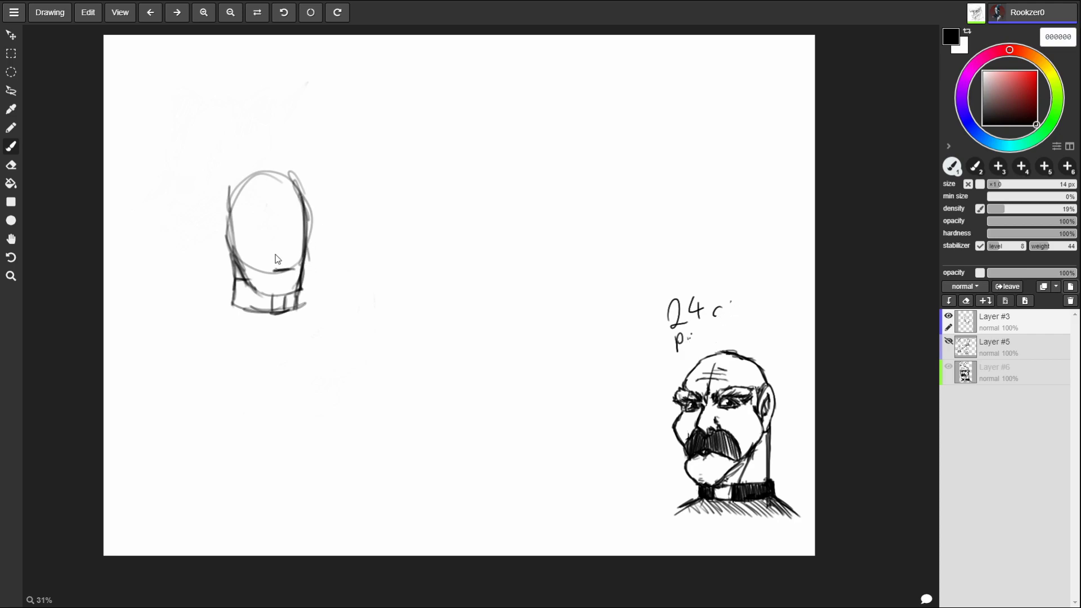
pyautogui.moveTo(228, 255)
pyautogui.mouseDown()
pyautogui.moveTo(216, 230)
pyautogui.moveTo(227, 219)
pyautogui.mouseUp()
pyautogui.moveTo(307, 225); pyautogui.dragTo(306, 255)
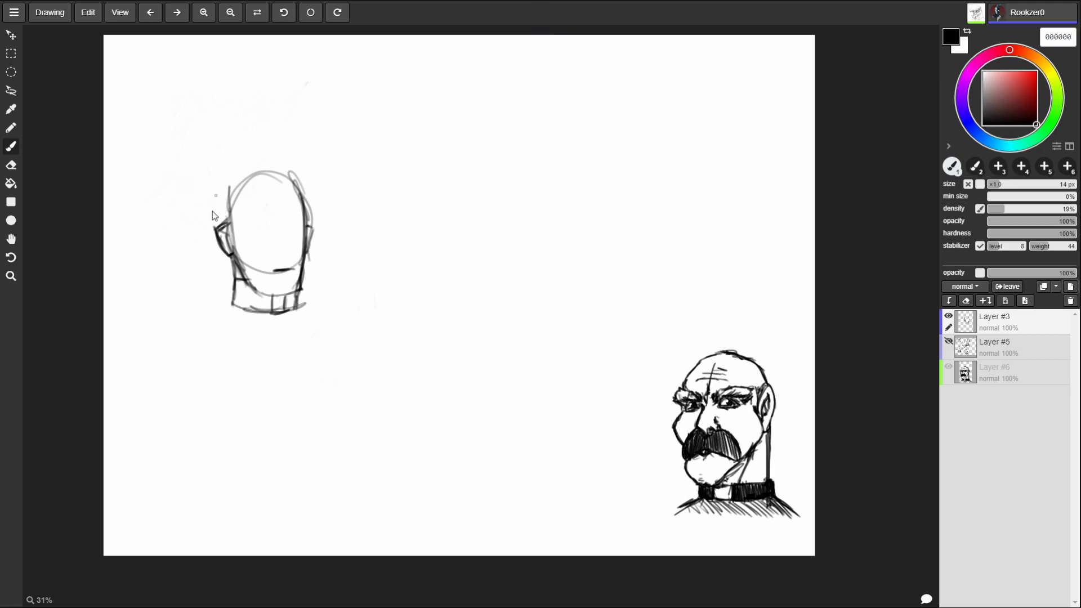
# - Outline short hair around the skull, rising to a spiky tuft above the forehead
pyautogui.moveTo(226, 223); pyautogui.dragTo(218, 207)
pyautogui.moveTo(251, 170)
pyautogui.mouseDown()
pyautogui.moveTo(222, 196)
pyautogui.moveTo(248, 172)
pyautogui.mouseUp()
pyautogui.moveTo(311, 201)
pyautogui.mouseDown()
pyautogui.moveTo(309, 222)
pyautogui.moveTo(298, 168)
pyautogui.moveTo(271, 155)
pyautogui.mouseUp()
pyautogui.moveTo(271, 156)
pyautogui.mouseDown()
pyautogui.moveTo(253, 172)
pyautogui.moveTo(287, 157)
pyautogui.mouseUp()
pyautogui.moveTo(309, 191)
pyautogui.mouseDown()
pyautogui.moveTo(307, 164)
pyautogui.moveTo(280, 158)
pyautogui.moveTo(309, 211)
pyautogui.mouseUp()
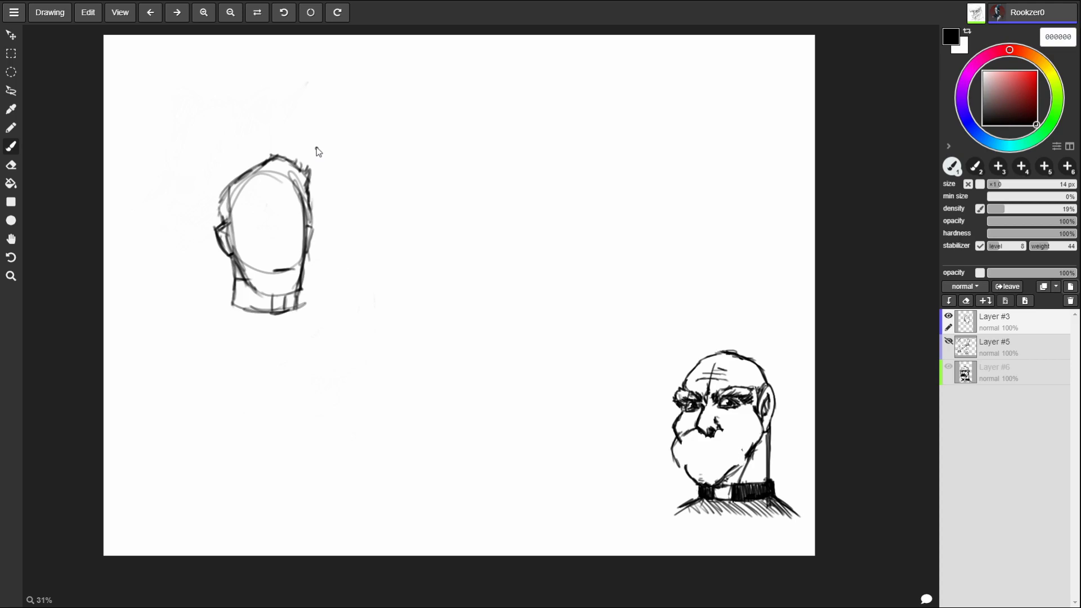
# - Draw the nose and both eyebrows, redraw the mouth slightly lower and reinforce the chin line
pyautogui.moveTo(284, 249)
pyautogui.mouseDown()
pyautogui.moveTo(288, 221)
pyautogui.moveTo(294, 251)
pyautogui.moveTo(282, 252)
pyautogui.mouseUp()
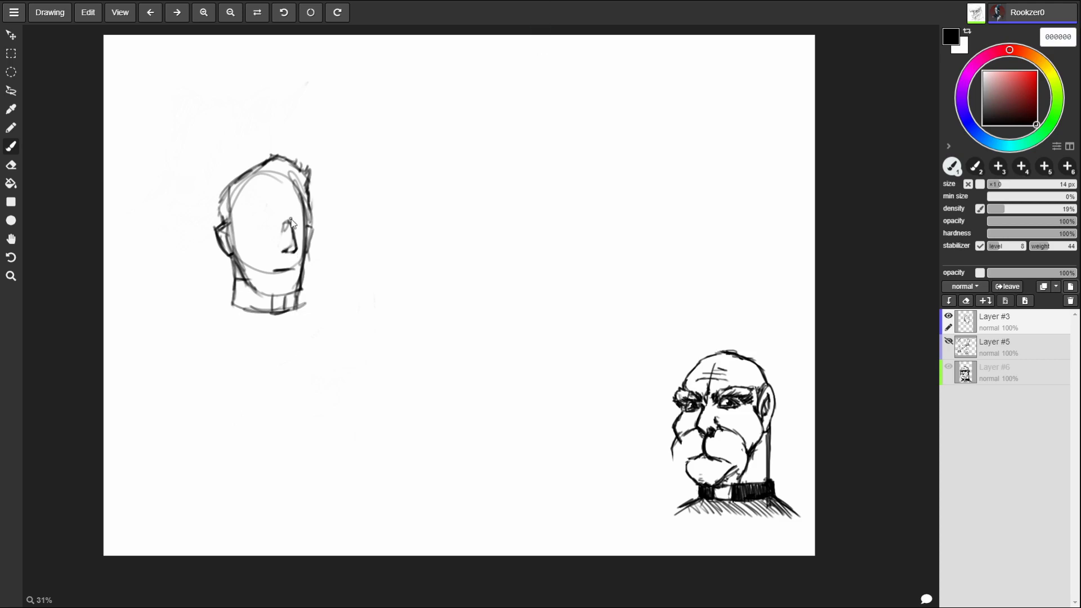
pyautogui.moveTo(287, 247); pyautogui.dragTo(281, 253)
pyautogui.hotkey('ctrl', 'z')
pyautogui.moveTo(294, 218); pyautogui.dragTo(310, 216)
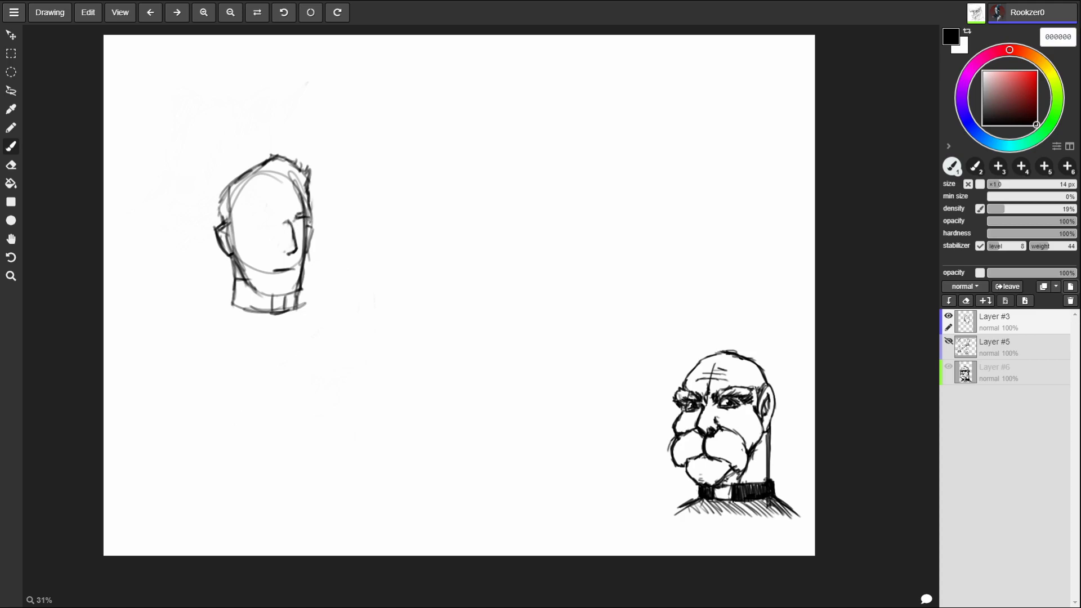
pyautogui.click(275, 216)
pyautogui.moveTo(250, 223); pyautogui.dragTo(275, 216)
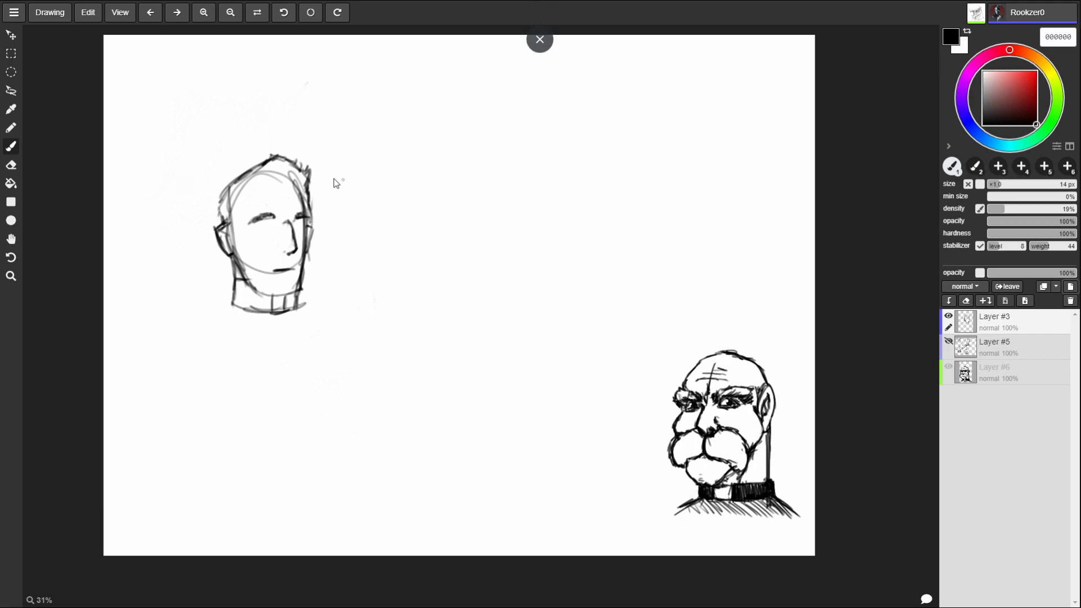
pyautogui.click(279, 216)
pyautogui.moveTo(276, 274); pyautogui.dragTo(287, 273)
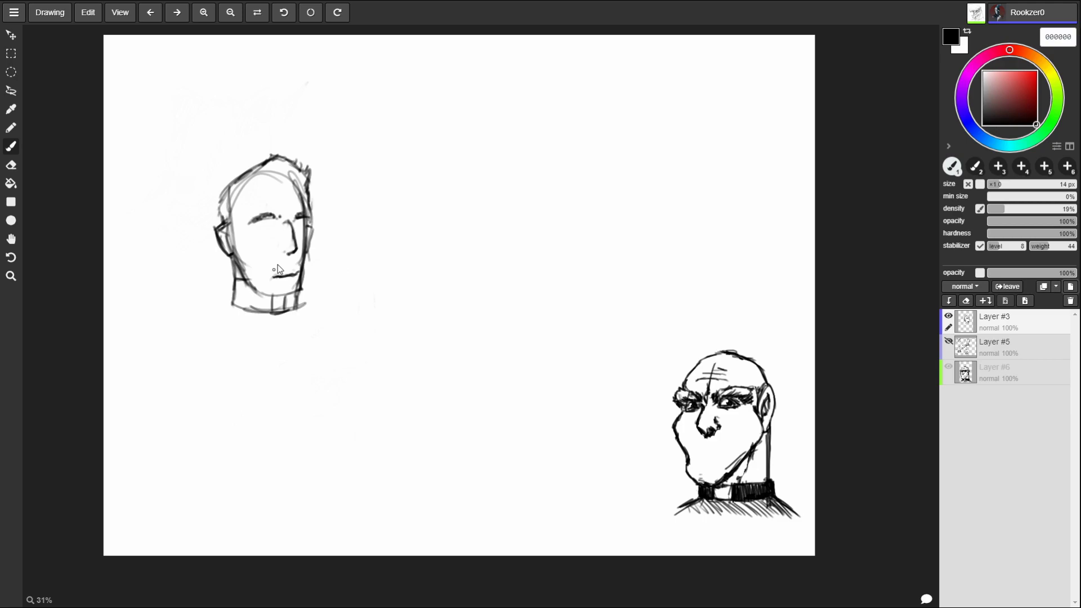
pyautogui.moveTo(265, 293); pyautogui.dragTo(299, 294)
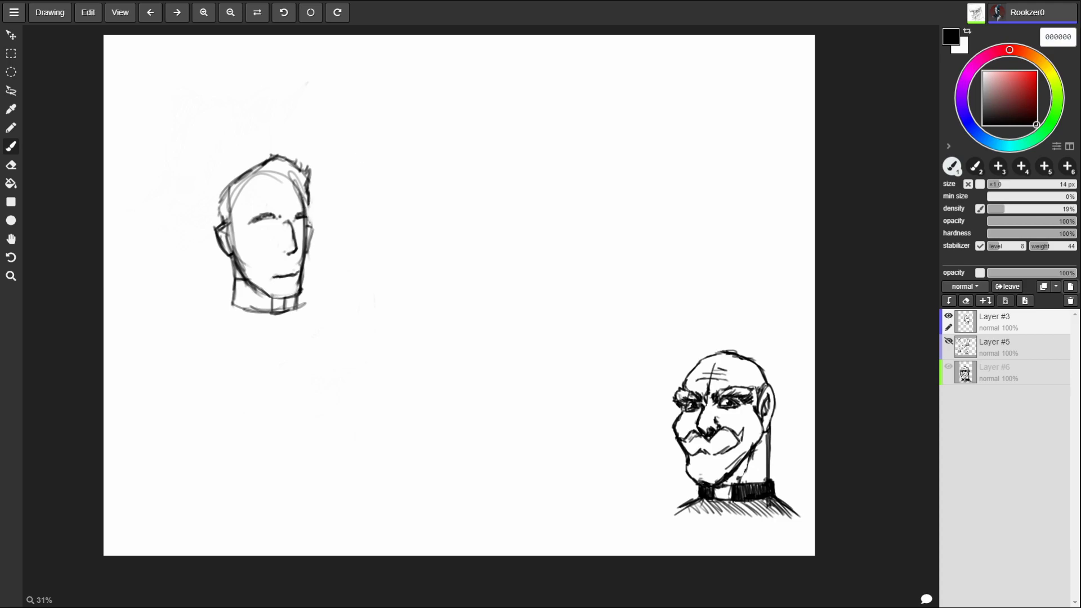
# - Sketch the hairline across the forehead and hatch the front tuft of hair
pyautogui.moveTo(277, 190); pyautogui.dragTo(287, 195)
pyautogui.moveTo(298, 190)
pyautogui.mouseDown()
pyautogui.moveTo(253, 204)
pyautogui.moveTo(237, 233)
pyautogui.mouseUp()
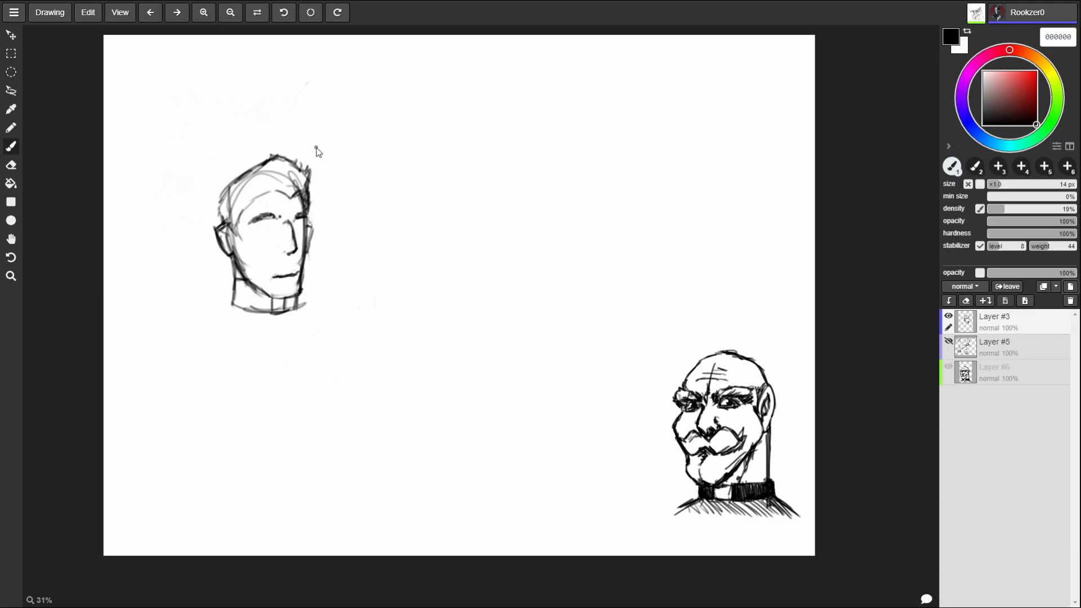
pyautogui.moveTo(280, 161); pyautogui.dragTo(315, 194)
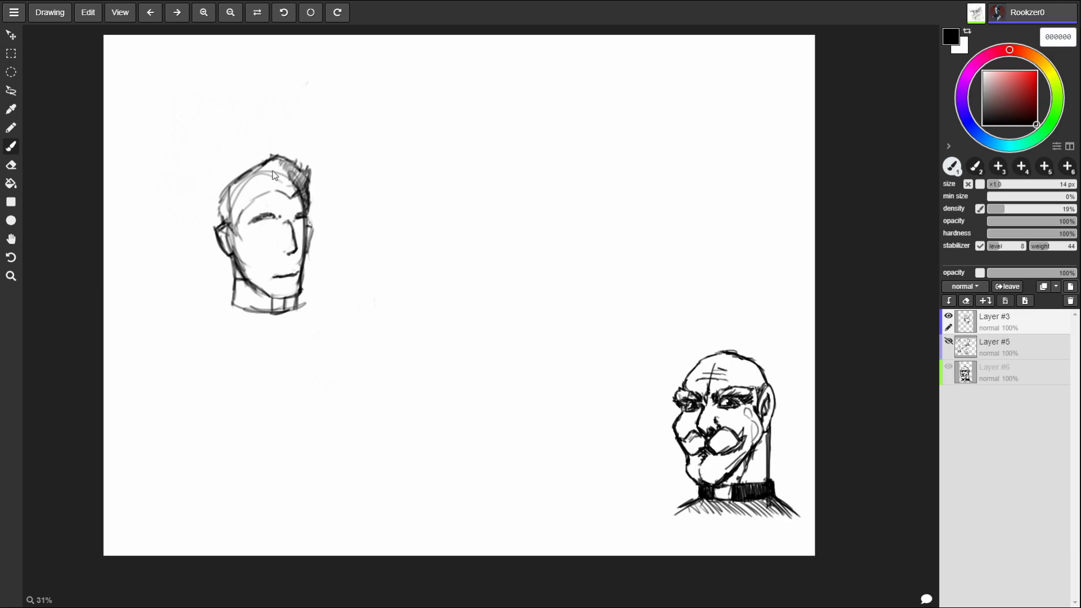
pyautogui.moveTo(238, 220); pyautogui.dragTo(263, 193)
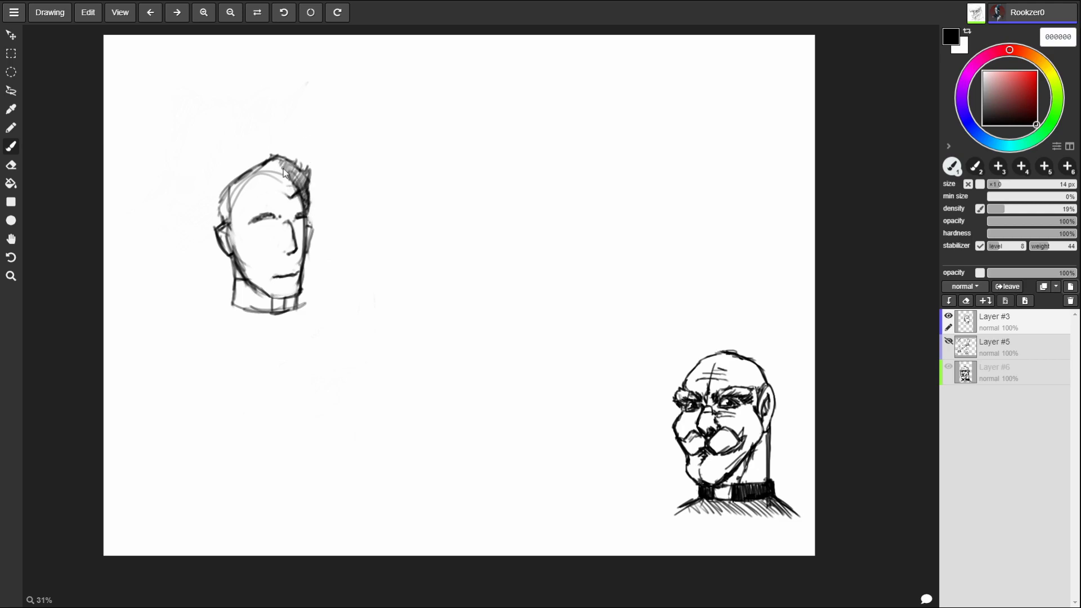
pyautogui.moveTo(256, 228); pyautogui.dragTo(268, 232)
pyautogui.hotkey('ctrl', 'z')
pyautogui.hotkey('ctrl', 'z')
# - Lasso both eyebrows, move them slightly lower on the face and clear the selection
pyautogui.click(11, 90)
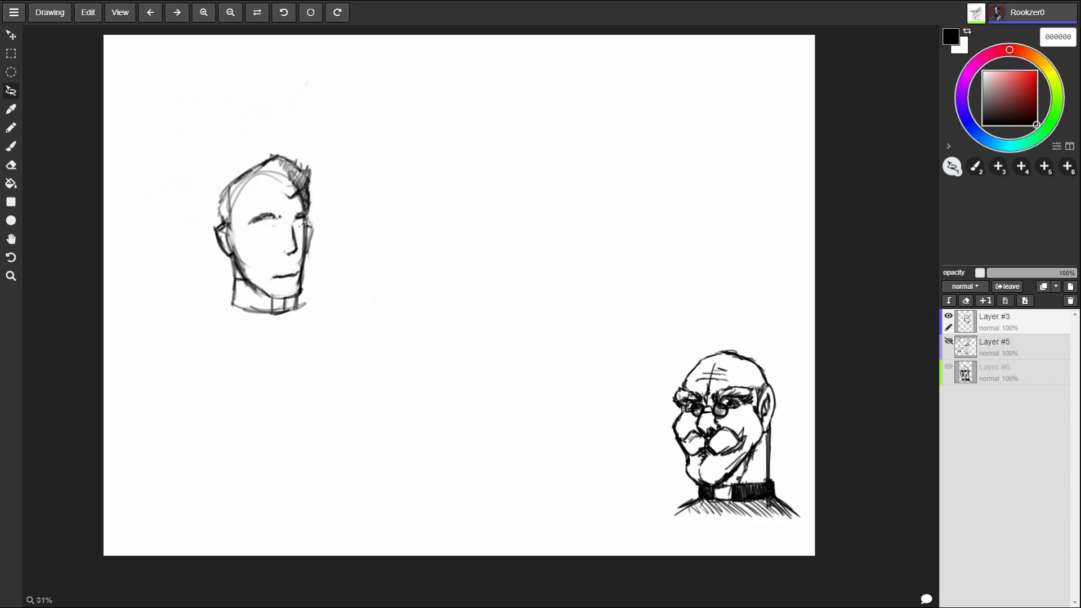
pyautogui.moveTo(302, 209)
pyautogui.mouseDown()
pyautogui.moveTo(301, 224)
pyautogui.moveTo(253, 238)
pyautogui.moveTo(260, 204)
pyautogui.moveTo(274, 232)
pyautogui.mouseUp()
pyautogui.click(10, 35)
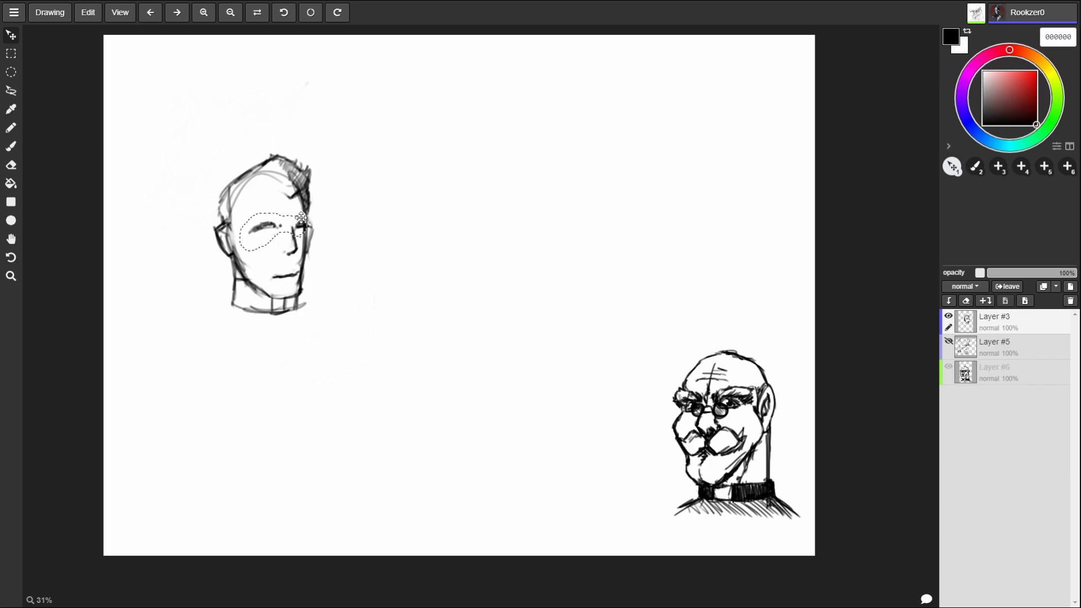
pyautogui.click(88, 13)
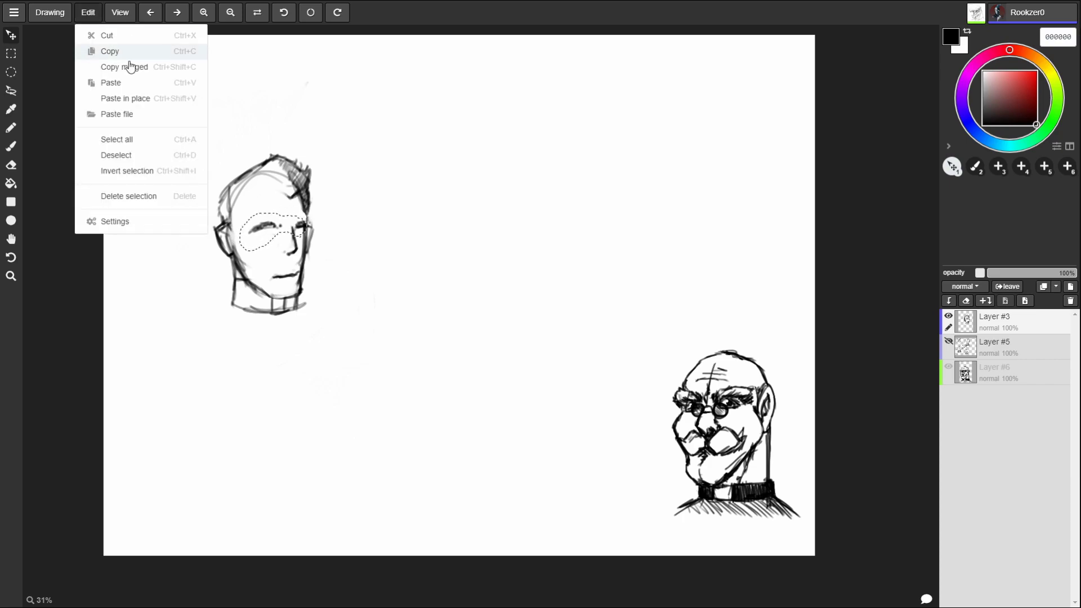
pyautogui.click(131, 160)
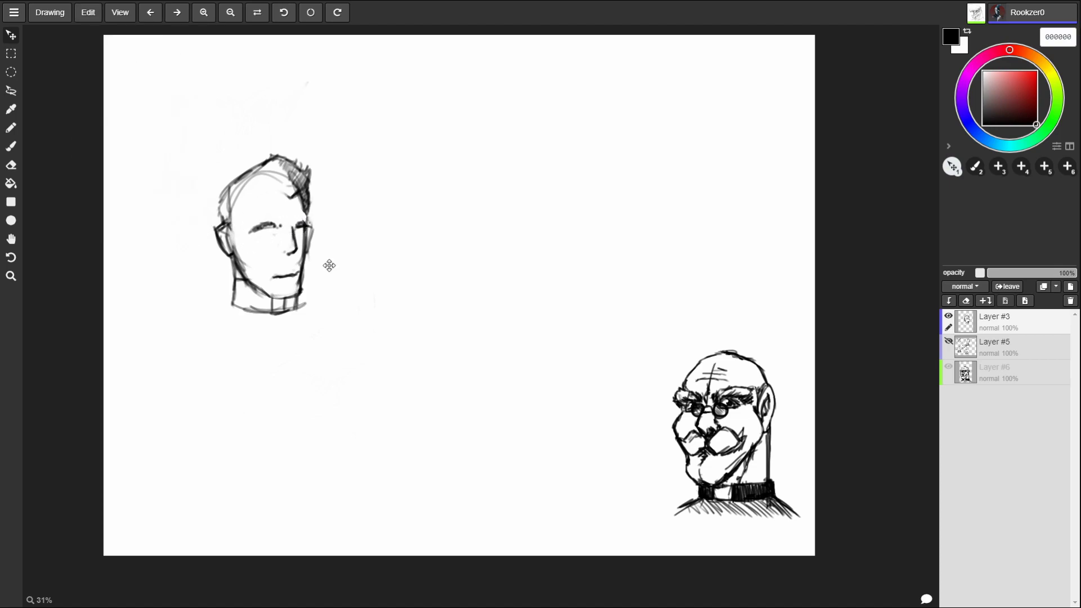
# - Sketch a wide boxy creature with small facial marks in the empty area beside the head
pyautogui.press('b')
pyautogui.moveTo(447, 259)
pyautogui.mouseDown()
pyautogui.moveTo(417, 197)
pyautogui.moveTo(592, 169)
pyautogui.moveTo(568, 259)
pyautogui.mouseUp()
pyautogui.moveTo(508, 163); pyautogui.dragTo(506, 169)
pyautogui.moveTo(457, 264)
pyautogui.mouseDown()
pyautogui.moveTo(566, 251)
pyautogui.moveTo(499, 253)
pyautogui.moveTo(551, 254)
pyautogui.mouseUp()
pyautogui.moveTo(473, 200); pyautogui.dragTo(544, 193)
pyautogui.click(500, 206)
pyautogui.moveTo(496, 156); pyautogui.dragTo(473, 183)
pyautogui.moveTo(458, 206); pyautogui.dragTo(464, 235)
# - Add raised fingered hands, a darker oval mark and short square feet to the boxy creature
pyautogui.moveTo(428, 187)
pyautogui.mouseDown()
pyautogui.moveTo(448, 164)
pyautogui.moveTo(428, 166)
pyautogui.moveTo(443, 155)
pyautogui.mouseUp()
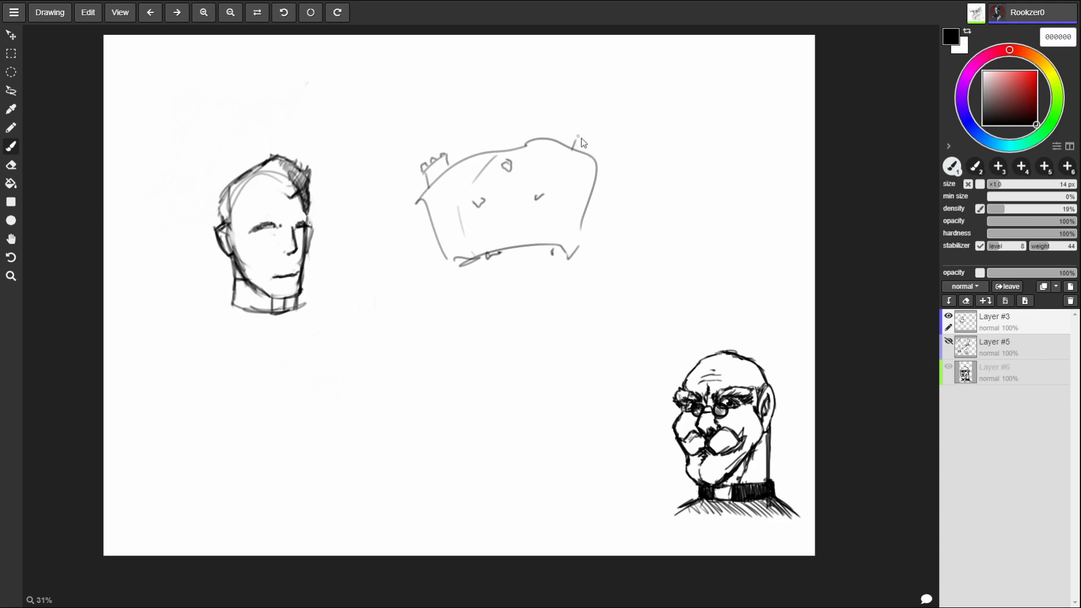
pyautogui.moveTo(587, 139); pyautogui.dragTo(600, 150)
pyautogui.moveTo(508, 162); pyautogui.dragTo(503, 173)
pyautogui.moveTo(480, 256); pyautogui.dragTo(480, 274)
pyautogui.moveTo(540, 246)
pyautogui.mouseDown()
pyautogui.moveTo(542, 267)
pyautogui.moveTo(499, 272)
pyautogui.moveTo(548, 264)
pyautogui.mouseUp()
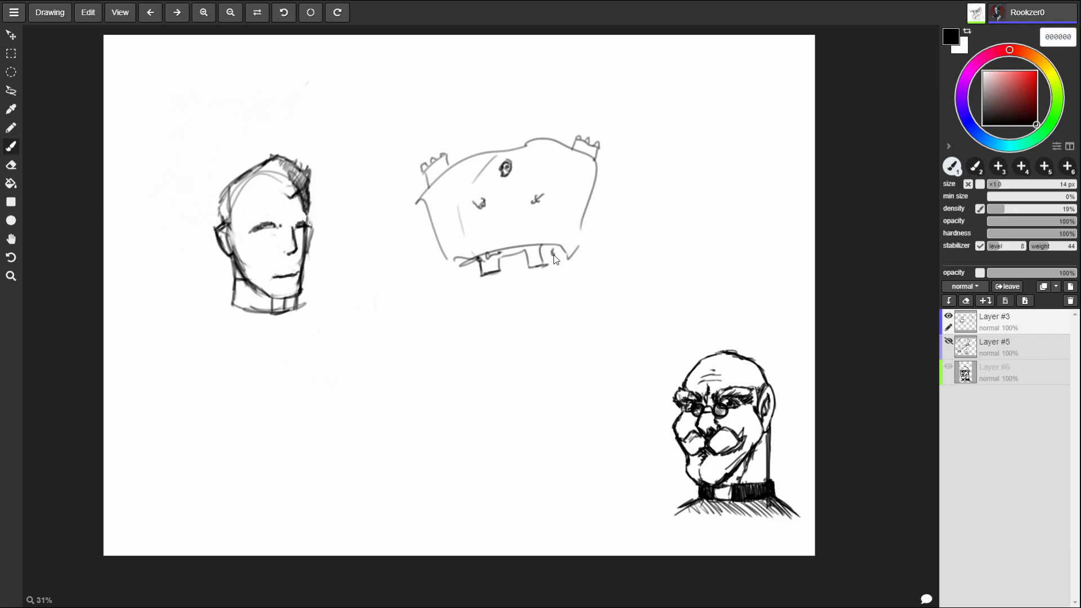
# - Erase the entire boxy creature sketch
pyautogui.moveTo(436, 166)
pyautogui.mouseDown()
pyautogui.moveTo(425, 189)
pyautogui.moveTo(444, 272)
pyautogui.moveTo(468, 172)
pyautogui.moveTo(484, 274)
pyautogui.moveTo(475, 140)
pyautogui.moveTo(506, 260)
pyautogui.moveTo(545, 179)
pyautogui.mouseUp()
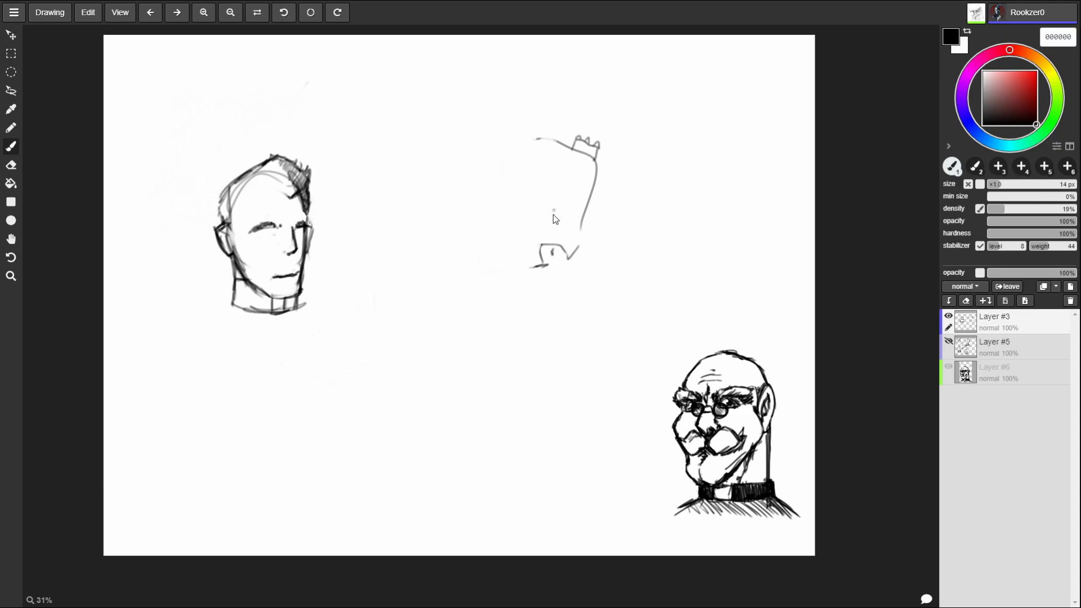
pyautogui.moveTo(548, 216)
pyautogui.mouseDown()
pyautogui.moveTo(552, 205)
pyautogui.moveTo(535, 251)
pyautogui.moveTo(560, 193)
pyautogui.moveTo(588, 174)
pyautogui.moveTo(545, 193)
pyautogui.mouseUp()
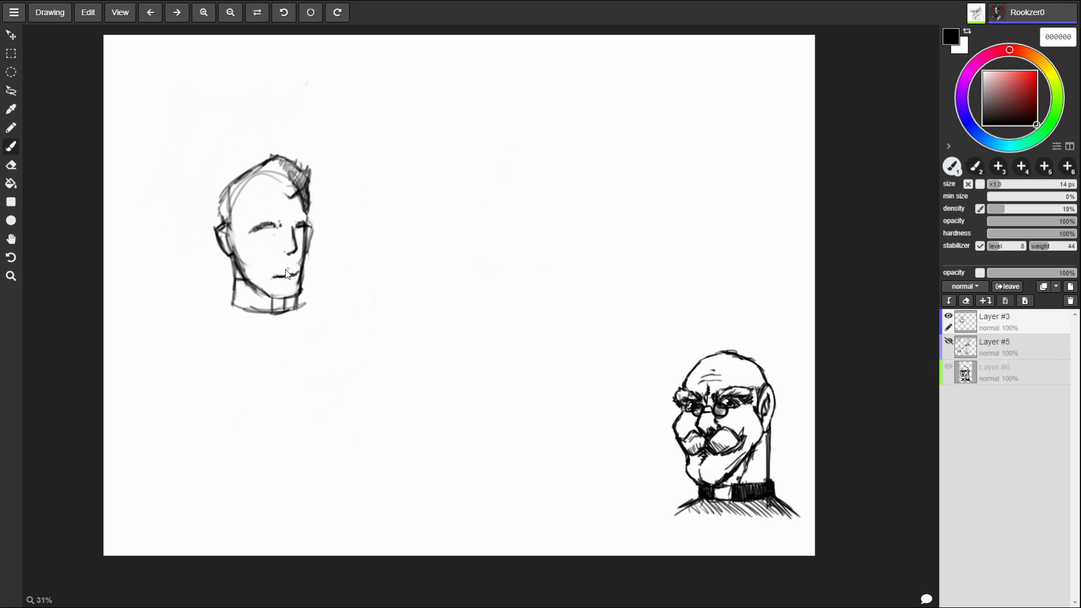
# - Undo the last facial strokes, draw both eyes with dark pupils and thicken the eyebrows
pyautogui.hotkey('ctrl', 'z')
pyautogui.hotkey('ctrl', 'z')
pyautogui.hotkey('ctrl', 'z')
pyautogui.moveTo(279, 234); pyautogui.dragTo(262, 236)
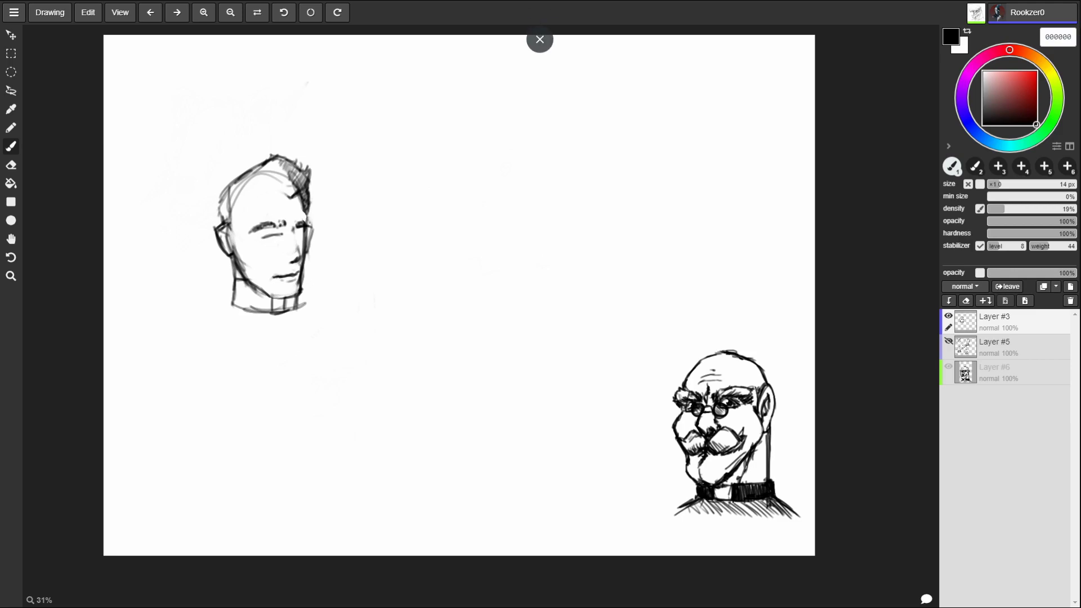
pyautogui.moveTo(261, 238); pyautogui.dragTo(277, 242)
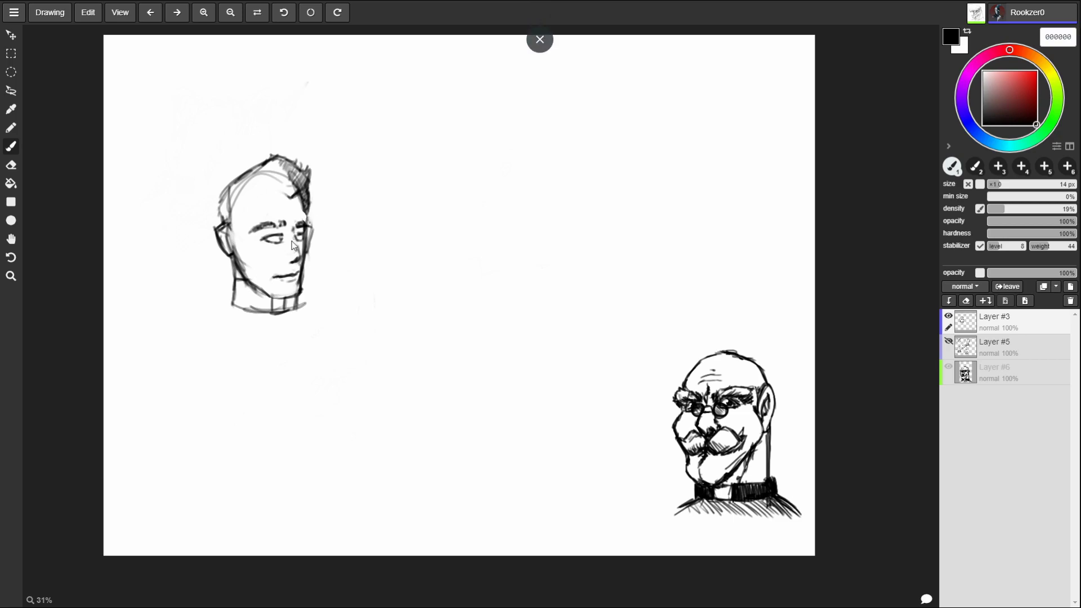
pyautogui.moveTo(283, 237); pyautogui.dragTo(265, 263)
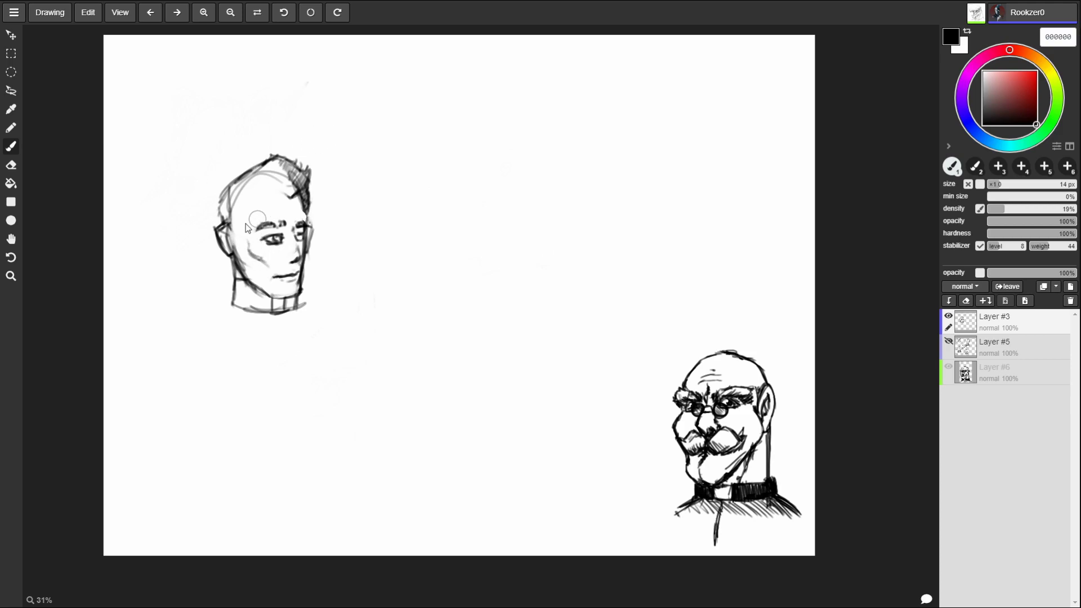
pyautogui.moveTo(255, 228); pyautogui.dragTo(276, 225)
# - Add a cheek contour, hairline and sideburn, and fill the swept hair with hatching
pyautogui.moveTo(246, 248); pyautogui.dragTo(268, 279)
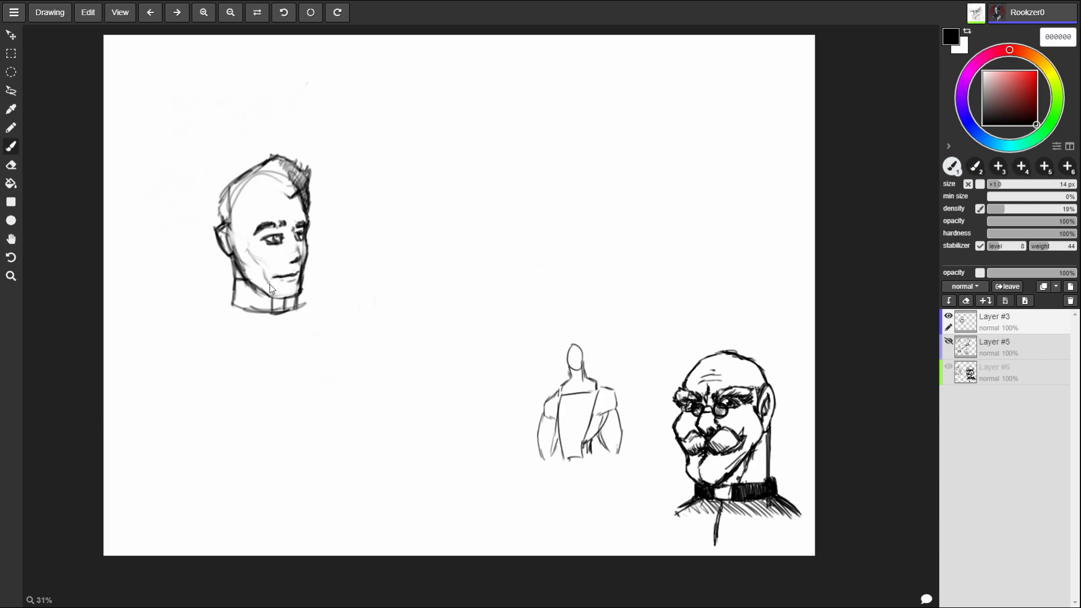
pyautogui.moveTo(248, 251); pyautogui.dragTo(252, 262)
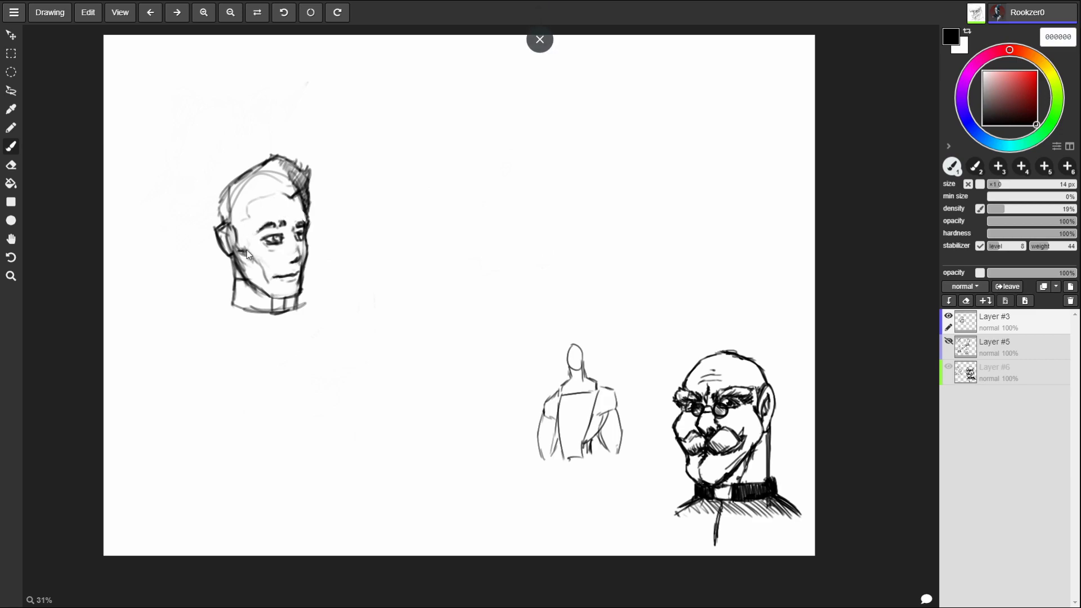
pyautogui.moveTo(248, 252); pyautogui.dragTo(236, 221)
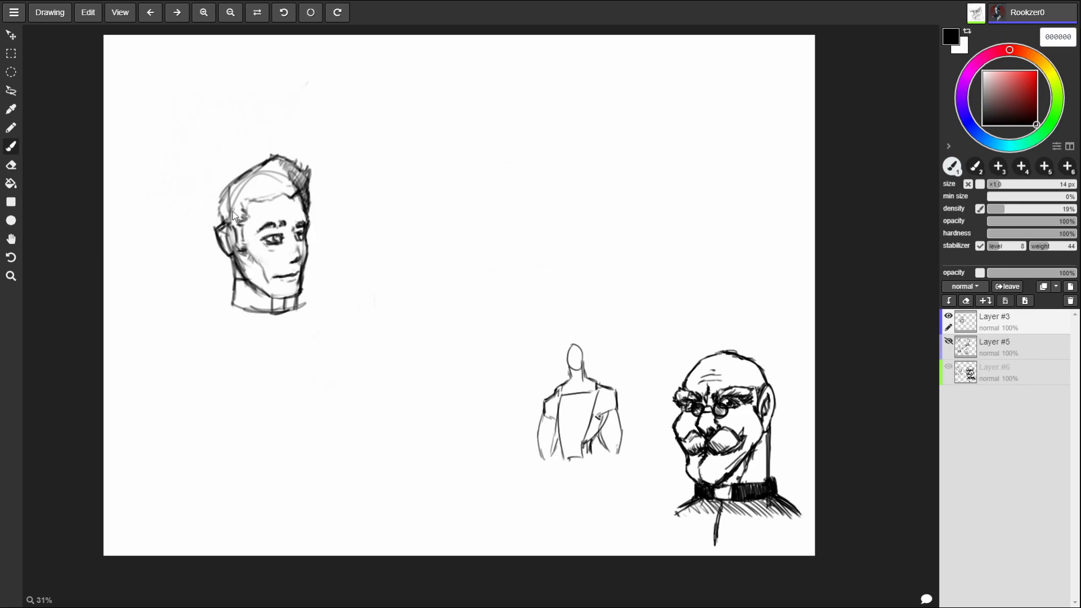
pyautogui.moveTo(240, 184)
pyautogui.mouseDown()
pyautogui.moveTo(260, 169)
pyautogui.moveTo(225, 195)
pyautogui.moveTo(247, 179)
pyautogui.moveTo(271, 198)
pyautogui.moveTo(263, 171)
pyautogui.moveTo(285, 197)
pyautogui.mouseUp()
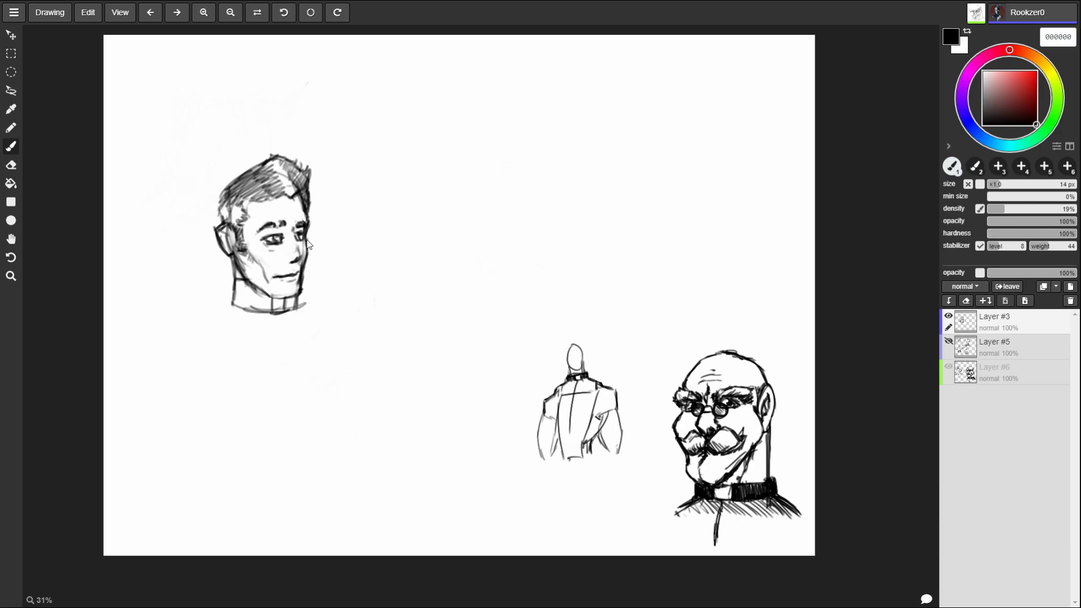
# - Replace the angular near ear with a rounder ear and earlobe
pyautogui.moveTo(228, 250)
pyautogui.mouseDown()
pyautogui.moveTo(217, 229)
pyautogui.moveTo(216, 248)
pyautogui.mouseUp()
pyautogui.moveTo(224, 263); pyautogui.dragTo(231, 268)
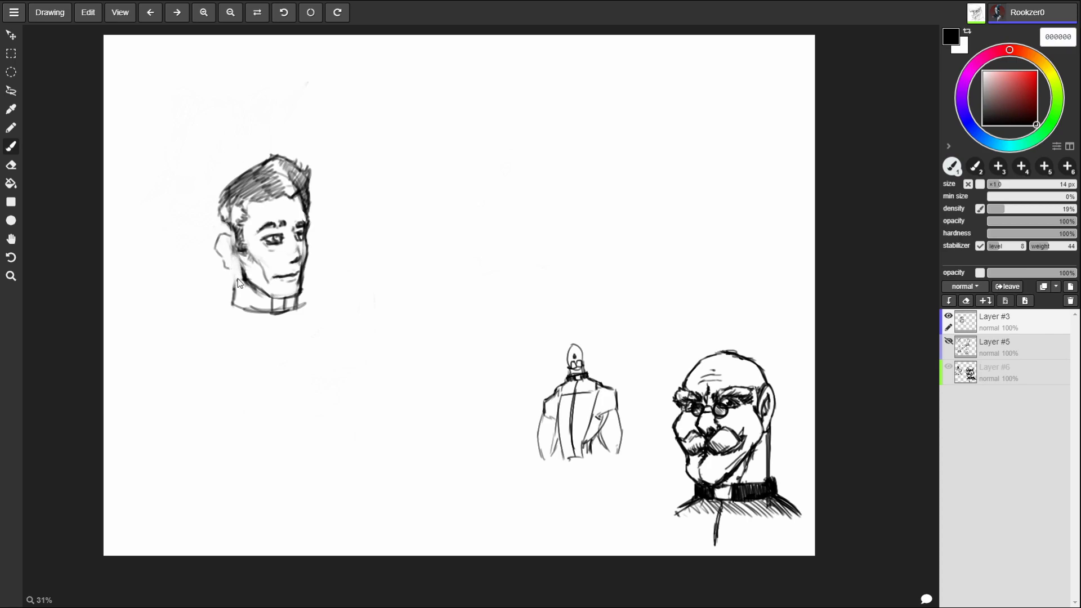
pyautogui.moveTo(224, 257)
pyautogui.mouseDown()
pyautogui.moveTo(226, 268)
pyautogui.moveTo(226, 221)
pyautogui.mouseUp()
# - Redraw the clerical collar around the neck and hatch its side beside the front tab
pyautogui.moveTo(234, 281)
pyautogui.mouseDown()
pyautogui.moveTo(229, 313)
pyautogui.moveTo(245, 282)
pyautogui.mouseUp()
pyautogui.moveTo(286, 309); pyautogui.dragTo(261, 309)
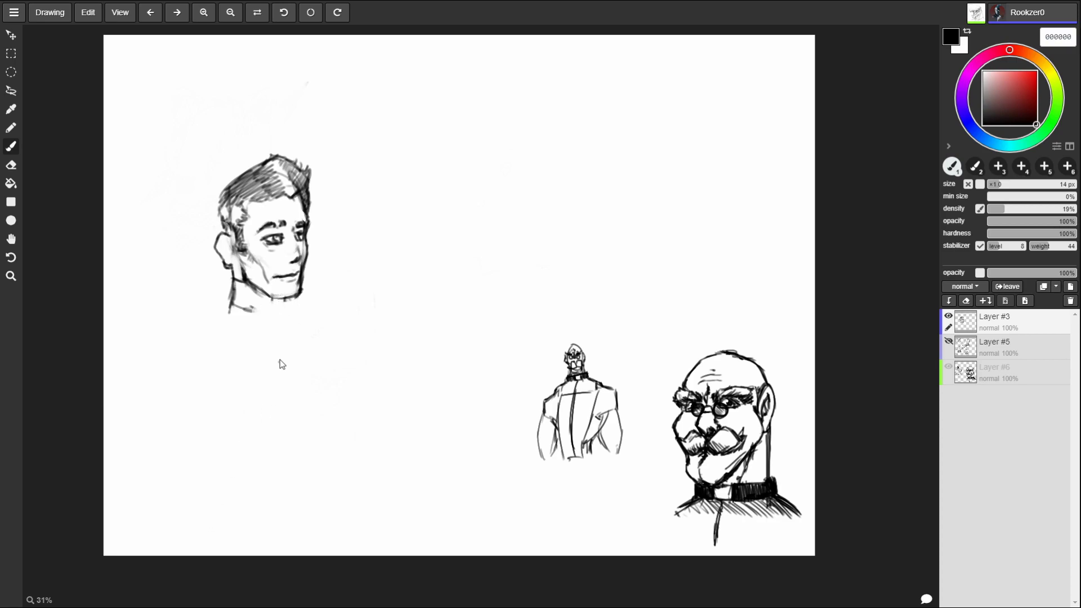
pyautogui.moveTo(286, 298)
pyautogui.mouseDown()
pyautogui.moveTo(290, 308)
pyautogui.moveTo(264, 317)
pyautogui.moveTo(241, 306)
pyautogui.moveTo(281, 312)
pyautogui.mouseUp()
pyautogui.moveTo(233, 287); pyautogui.dragTo(243, 283)
pyautogui.moveTo(232, 300); pyautogui.dragTo(248, 286)
pyautogui.moveTo(236, 305); pyautogui.dragTo(251, 290)
pyautogui.moveTo(244, 307); pyautogui.dragTo(253, 298)
# - Finish the collar's lower front edge and darken the near ear and back of the head
pyautogui.moveTo(263, 304); pyautogui.dragTo(266, 295)
pyautogui.hotkey('ctrl', 'z')
pyautogui.hotkey('ctrl', 'z')
pyautogui.moveTo(260, 310)
pyautogui.mouseDown()
pyautogui.moveTo(268, 299)
pyautogui.moveTo(275, 312)
pyautogui.mouseUp()
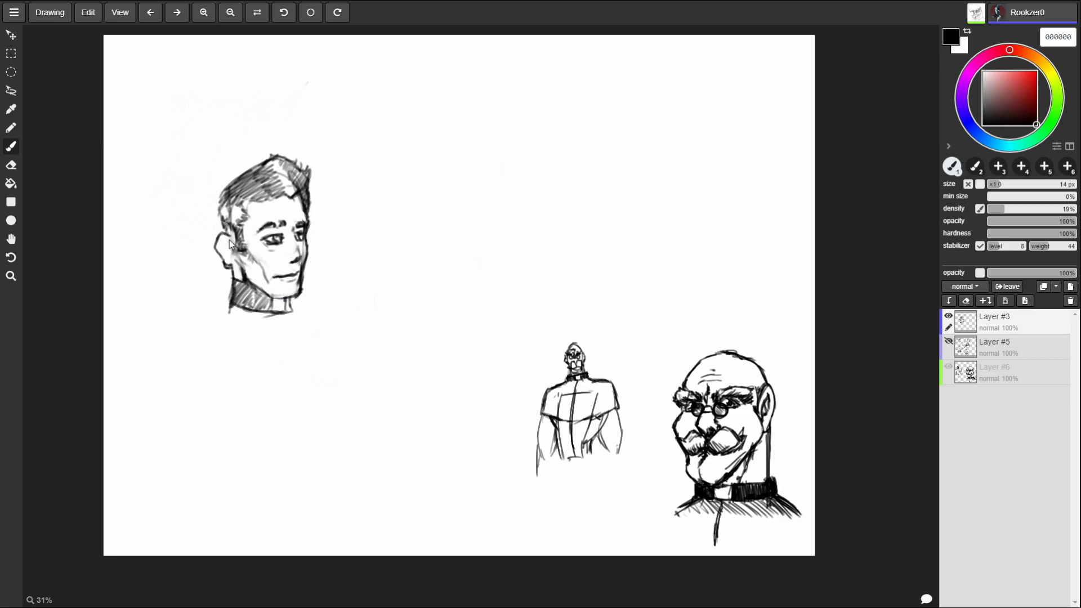
pyautogui.moveTo(234, 268); pyautogui.dragTo(225, 261)
pyautogui.moveTo(220, 226); pyautogui.dragTo(228, 269)
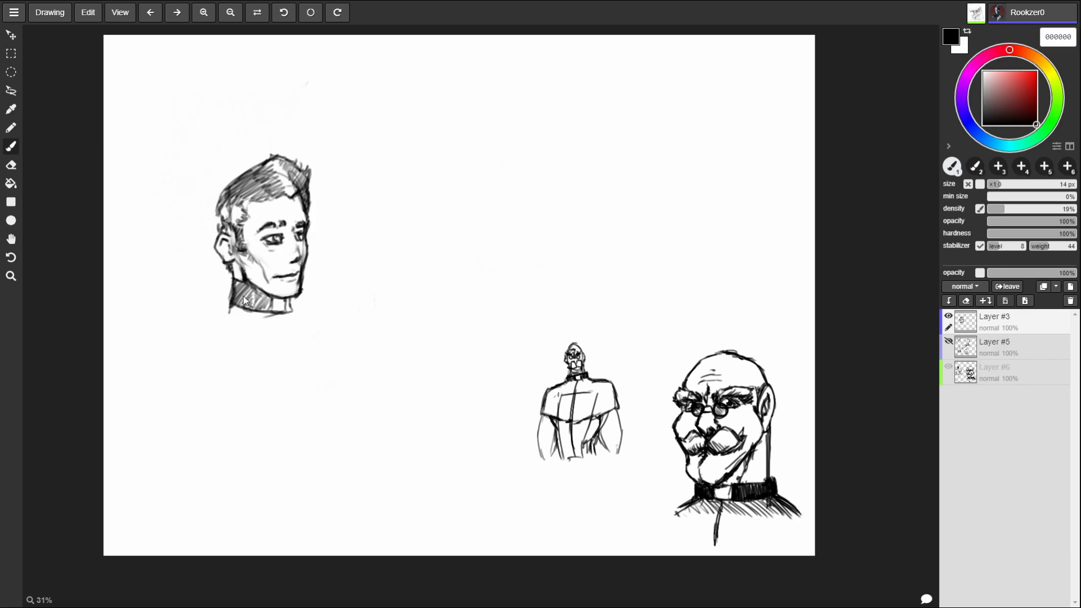
# - Rough out broad caped shoulders and a tapered torso with vertical coat lines down to the waist
pyautogui.moveTo(225, 302); pyautogui.dragTo(181, 314)
pyautogui.moveTo(195, 310)
pyautogui.mouseDown()
pyautogui.moveTo(140, 349)
pyautogui.moveTo(220, 397)
pyautogui.moveTo(293, 303)
pyautogui.mouseUp()
pyautogui.moveTo(292, 302)
pyautogui.mouseDown()
pyautogui.moveTo(334, 304)
pyautogui.moveTo(332, 372)
pyautogui.mouseUp()
pyautogui.moveTo(224, 309)
pyautogui.mouseDown()
pyautogui.moveTo(228, 328)
pyautogui.moveTo(253, 347)
pyautogui.mouseUp()
pyautogui.moveTo(259, 358)
pyautogui.mouseDown()
pyautogui.moveTo(259, 378)
pyautogui.moveTo(321, 394)
pyautogui.mouseUp()
pyautogui.moveTo(319, 368)
pyautogui.mouseDown()
pyautogui.moveTo(314, 335)
pyautogui.moveTo(332, 344)
pyautogui.mouseUp()
pyautogui.moveTo(332, 372)
pyautogui.mouseDown()
pyautogui.moveTo(321, 399)
pyautogui.moveTo(322, 311)
pyautogui.moveTo(325, 388)
pyautogui.mouseUp()
pyautogui.moveTo(222, 304); pyautogui.dragTo(184, 322)
pyautogui.moveTo(188, 316)
pyautogui.mouseDown()
pyautogui.moveTo(238, 343)
pyautogui.moveTo(246, 393)
pyautogui.moveTo(290, 424)
pyautogui.moveTo(322, 418)
pyautogui.mouseUp()
pyautogui.moveTo(273, 313)
pyautogui.mouseDown()
pyautogui.moveTo(273, 423)
pyautogui.moveTo(295, 343)
pyautogui.moveTo(295, 411)
pyautogui.mouseUp()
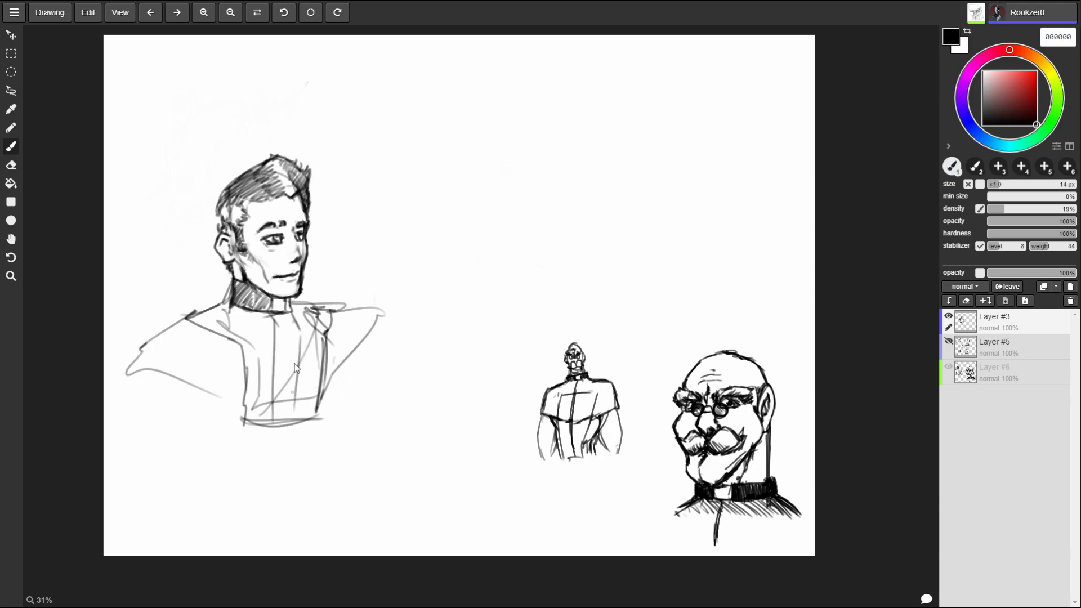
# - Darken the vertical coat front edges and add a waistband with short flaps beneath it
pyautogui.moveTo(286, 341); pyautogui.dragTo(282, 440)
pyautogui.moveTo(302, 311); pyautogui.dragTo(303, 429)
pyautogui.moveTo(274, 333); pyautogui.dragTo(269, 438)
pyautogui.moveTo(248, 402)
pyautogui.mouseDown()
pyautogui.moveTo(238, 431)
pyautogui.moveTo(267, 441)
pyautogui.mouseUp()
pyautogui.moveTo(245, 433); pyautogui.dragTo(266, 437)
pyautogui.moveTo(271, 409); pyautogui.dragTo(277, 457)
pyautogui.moveTo(304, 396)
pyautogui.mouseDown()
pyautogui.moveTo(309, 458)
pyautogui.moveTo(320, 424)
pyautogui.moveTo(330, 437)
pyautogui.moveTo(312, 445)
pyautogui.mouseUp()
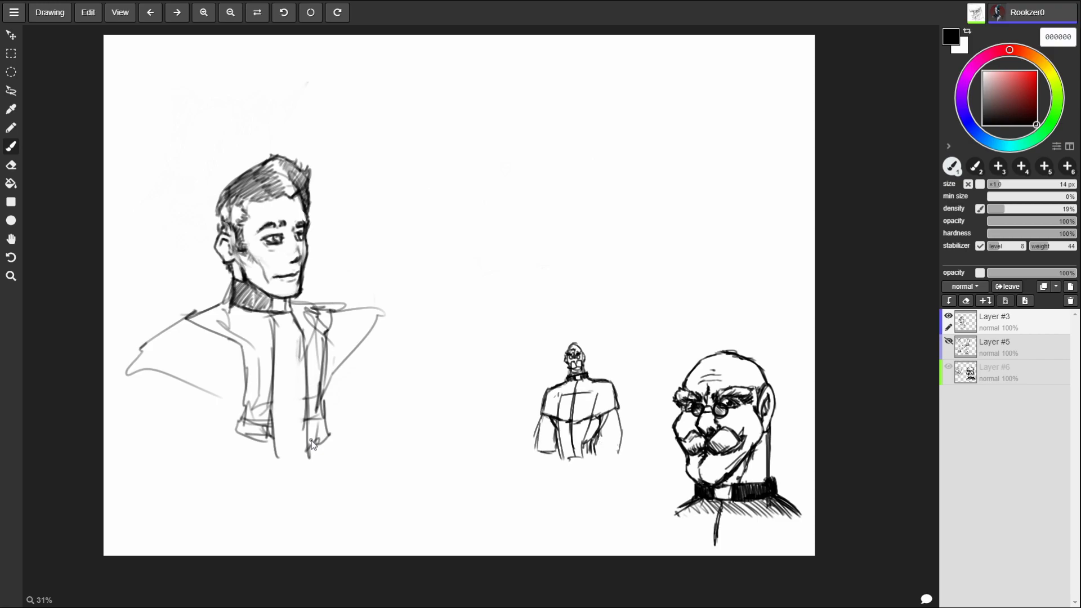
# - Extend the coat below the waist with hatched ends and reinforce the lapel and shoulder seams
pyautogui.moveTo(188, 315)
pyautogui.mouseDown()
pyautogui.moveTo(171, 330)
pyautogui.moveTo(200, 315)
pyautogui.mouseUp()
pyautogui.moveTo(196, 319)
pyautogui.mouseDown()
pyautogui.moveTo(228, 341)
pyautogui.moveTo(244, 472)
pyautogui.moveTo(273, 457)
pyautogui.mouseUp()
pyautogui.moveTo(273, 424); pyautogui.dragTo(279, 488)
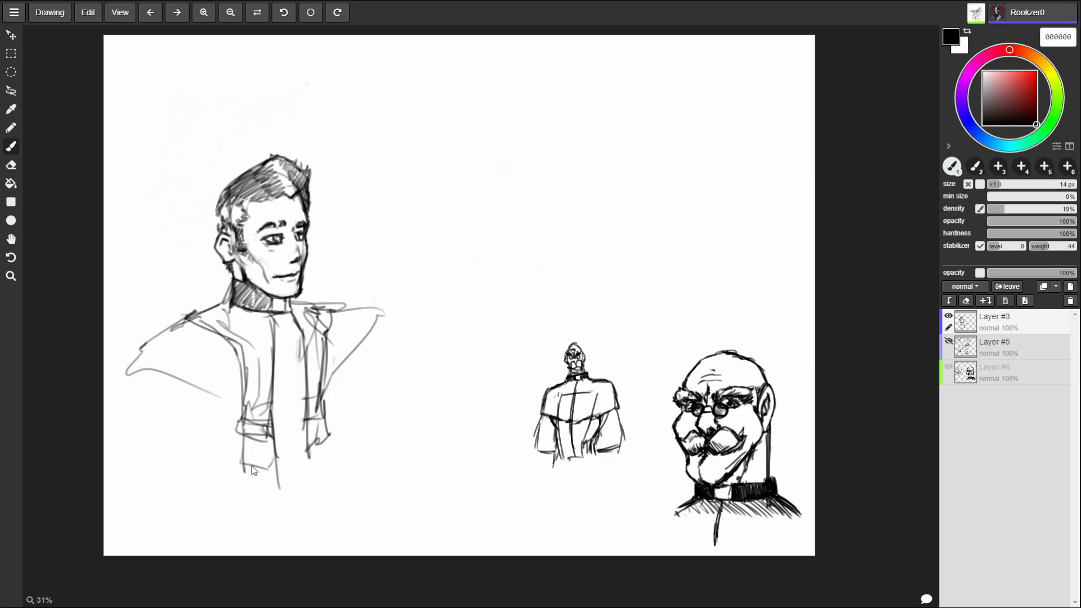
pyautogui.moveTo(323, 420); pyautogui.dragTo(333, 472)
pyautogui.moveTo(320, 441); pyautogui.dragTo(312, 461)
pyautogui.moveTo(322, 458); pyautogui.dragTo(314, 465)
pyautogui.moveTo(324, 464); pyautogui.dragTo(315, 472)
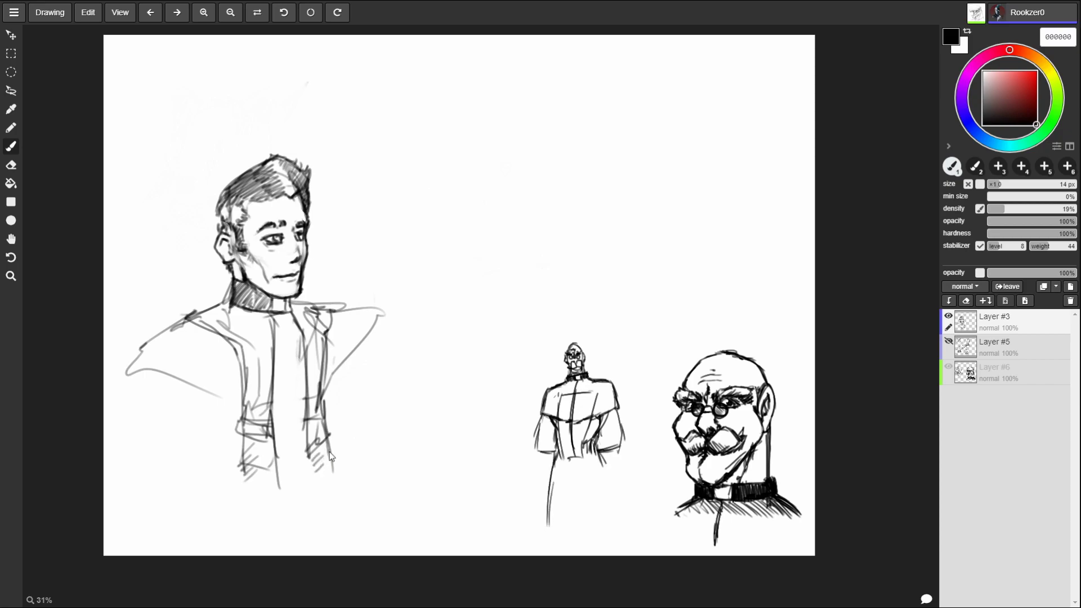
pyautogui.moveTo(335, 310); pyautogui.dragTo(352, 308)
pyautogui.moveTo(171, 328); pyautogui.dragTo(232, 341)
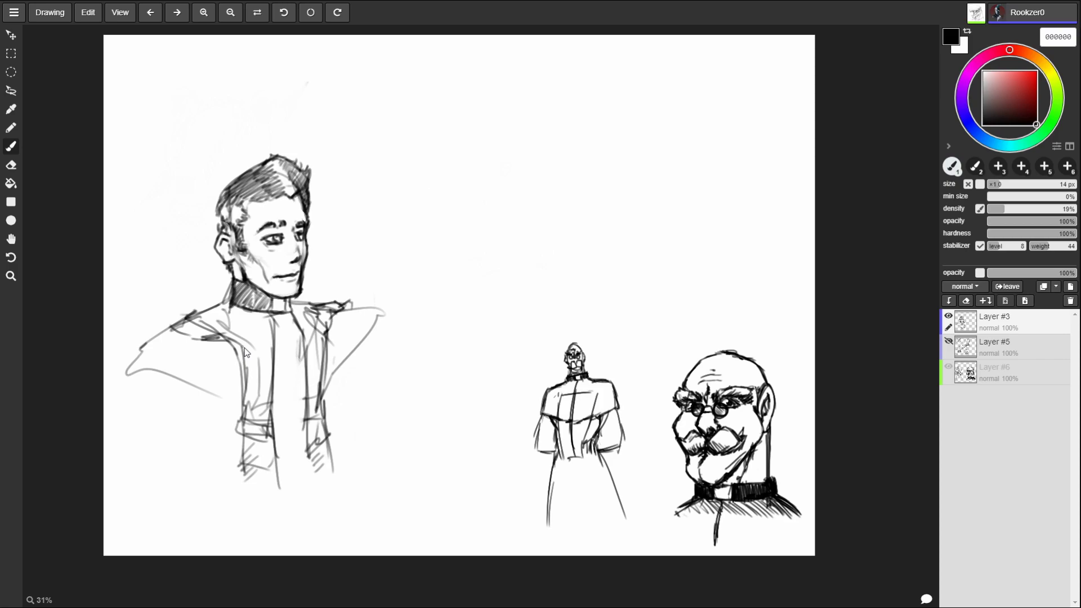
# - Erase the coat's lapel folds, waistband and near-side front panel, and strengthen the near shoulder line
pyautogui.moveTo(324, 319); pyautogui.dragTo(319, 442)
pyautogui.moveTo(321, 400); pyautogui.dragTo(320, 436)
pyautogui.moveTo(263, 363); pyautogui.dragTo(266, 454)
pyautogui.moveTo(258, 400)
pyautogui.mouseDown()
pyautogui.moveTo(250, 451)
pyautogui.moveTo(235, 345)
pyautogui.moveTo(212, 318)
pyautogui.moveTo(222, 322)
pyautogui.mouseUp()
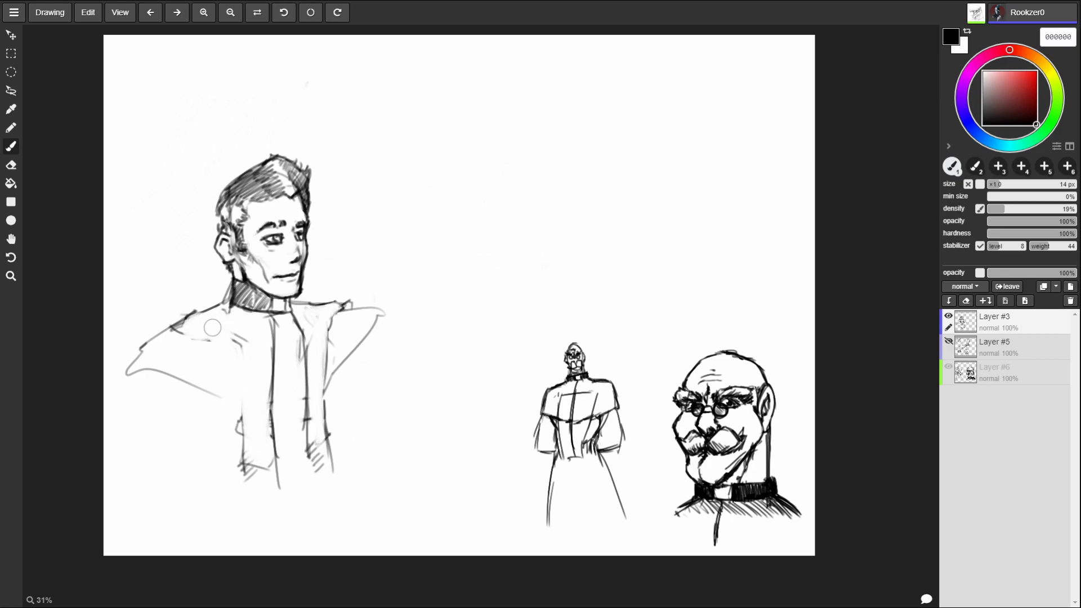
pyautogui.moveTo(321, 313); pyautogui.dragTo(321, 404)
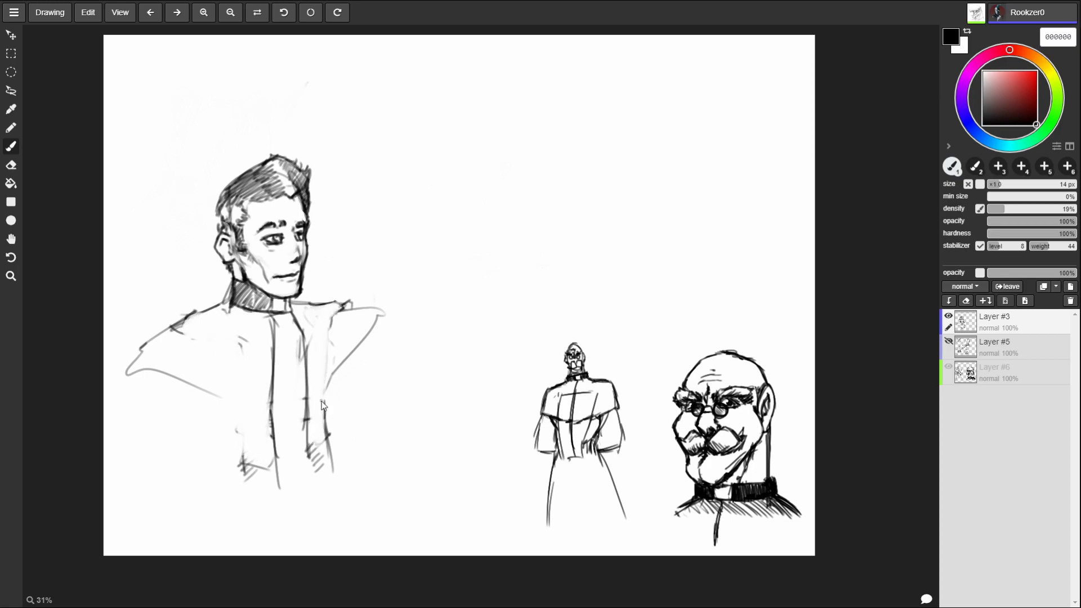
pyautogui.moveTo(231, 291)
pyautogui.mouseDown()
pyautogui.moveTo(171, 327)
pyautogui.moveTo(218, 353)
pyautogui.moveTo(227, 444)
pyautogui.moveTo(280, 473)
pyautogui.mouseUp()
pyautogui.moveTo(218, 356)
pyautogui.mouseDown()
pyautogui.moveTo(234, 468)
pyautogui.moveTo(270, 415)
pyautogui.moveTo(278, 459)
pyautogui.mouseUp()
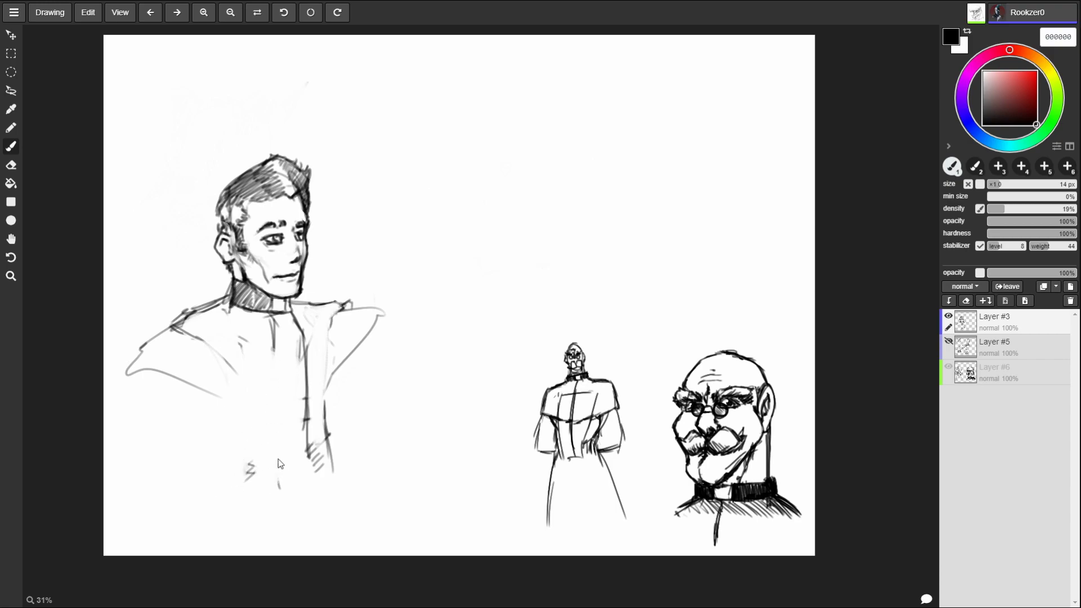
# - Redraw the coat's central front line and straight sides, and darken the cape's outer edges
pyautogui.moveTo(290, 309); pyautogui.dragTo(287, 486)
pyautogui.moveTo(225, 358)
pyautogui.mouseDown()
pyautogui.moveTo(247, 368)
pyautogui.moveTo(238, 466)
pyautogui.mouseUp()
pyautogui.moveTo(340, 308); pyautogui.dragTo(335, 478)
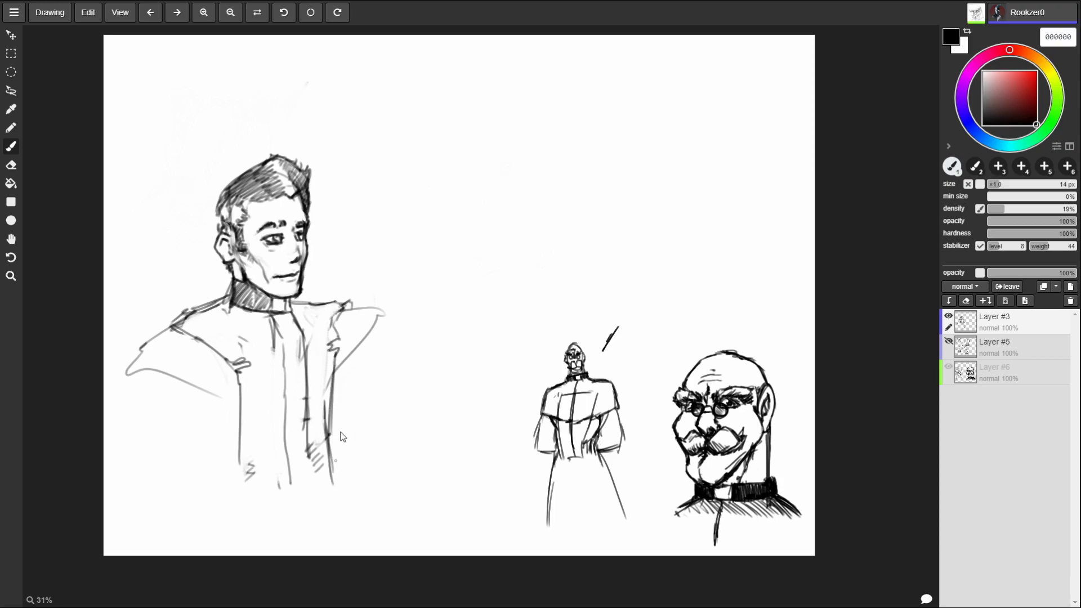
pyautogui.moveTo(338, 382); pyautogui.dragTo(386, 312)
pyautogui.moveTo(169, 328)
pyautogui.mouseDown()
pyautogui.moveTo(132, 362)
pyautogui.moveTo(204, 389)
pyautogui.mouseUp()
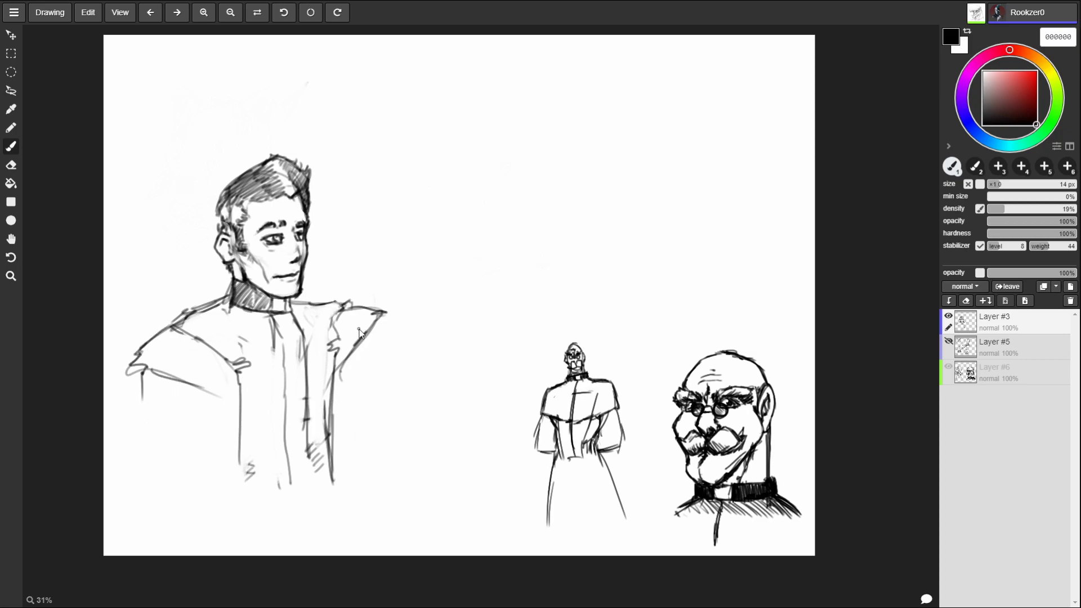
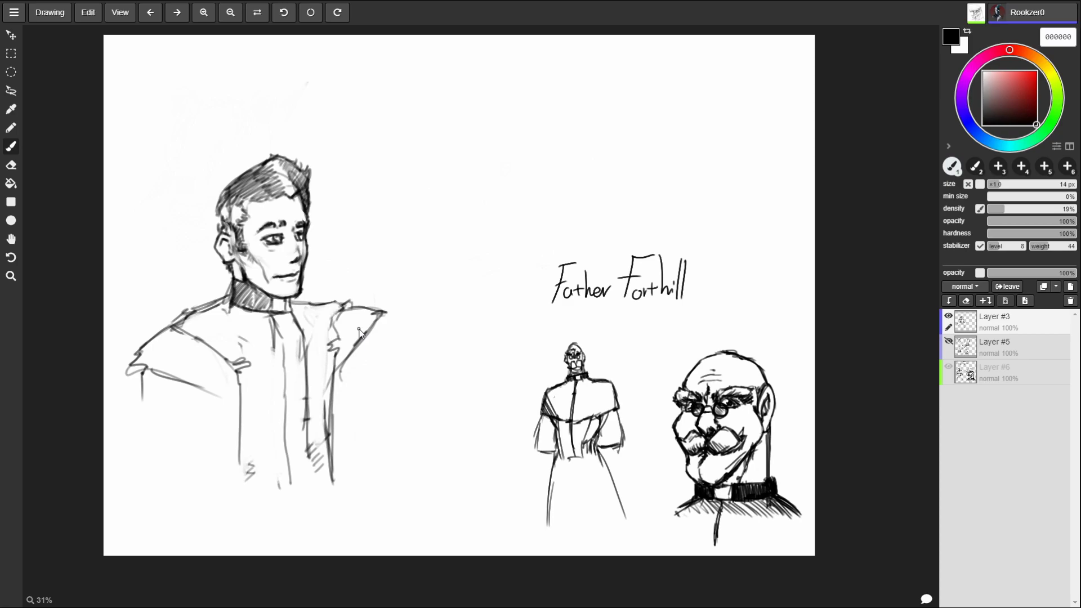
# - Hatch the outer sides of the cape on the small full-length priest with dense diagonal strokes
pyautogui.moveTo(564, 390); pyautogui.dragTo(550, 421)
pyautogui.moveTo(610, 382); pyautogui.dragTo(592, 411)
pyautogui.moveTo(608, 383); pyautogui.dragTo(590, 420)
pyautogui.moveTo(609, 382); pyautogui.dragTo(590, 422)
pyautogui.moveTo(611, 386); pyautogui.dragTo(592, 422)
pyautogui.moveTo(612, 387)
pyautogui.mouseDown()
pyautogui.moveTo(593, 420)
pyautogui.moveTo(602, 414)
pyautogui.mouseUp()
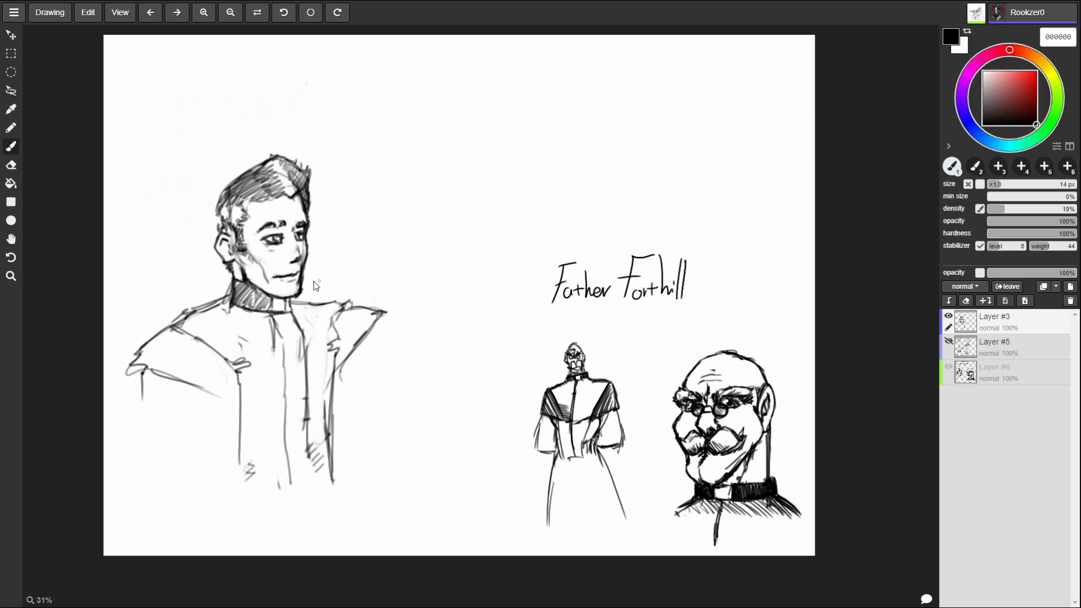
# - Hatch the near shoulder and front panel of the young priest's coat with slanted strokes down to mid-torso
pyautogui.moveTo(181, 324); pyautogui.dragTo(229, 304)
pyautogui.moveTo(175, 331)
pyautogui.mouseDown()
pyautogui.moveTo(239, 309)
pyautogui.moveTo(191, 333)
pyautogui.mouseUp()
pyautogui.moveTo(260, 320); pyautogui.dragTo(198, 345)
pyautogui.moveTo(269, 333)
pyautogui.mouseDown()
pyautogui.moveTo(205, 349)
pyautogui.moveTo(214, 354)
pyautogui.mouseUp()
pyautogui.moveTo(277, 347)
pyautogui.mouseDown()
pyautogui.moveTo(224, 361)
pyautogui.moveTo(230, 367)
pyautogui.mouseUp()
pyautogui.moveTo(282, 360); pyautogui.dragTo(239, 378)
pyautogui.moveTo(280, 374); pyautogui.dragTo(241, 397)
pyautogui.moveTo(275, 393); pyautogui.dragTo(243, 416)
# - Hatch the far front panel of the young priest's coat from the collar down to mid-torso
pyautogui.moveTo(335, 308); pyautogui.dragTo(298, 318)
pyautogui.moveTo(336, 315); pyautogui.dragTo(301, 332)
pyautogui.moveTo(336, 329); pyautogui.dragTo(304, 346)
pyautogui.moveTo(335, 345)
pyautogui.mouseDown()
pyautogui.moveTo(306, 354)
pyautogui.moveTo(308, 365)
pyautogui.mouseUp()
pyautogui.moveTo(330, 367)
pyautogui.mouseDown()
pyautogui.moveTo(304, 378)
pyautogui.moveTo(309, 386)
pyautogui.mouseUp()
pyautogui.moveTo(326, 387); pyautogui.dragTo(310, 395)
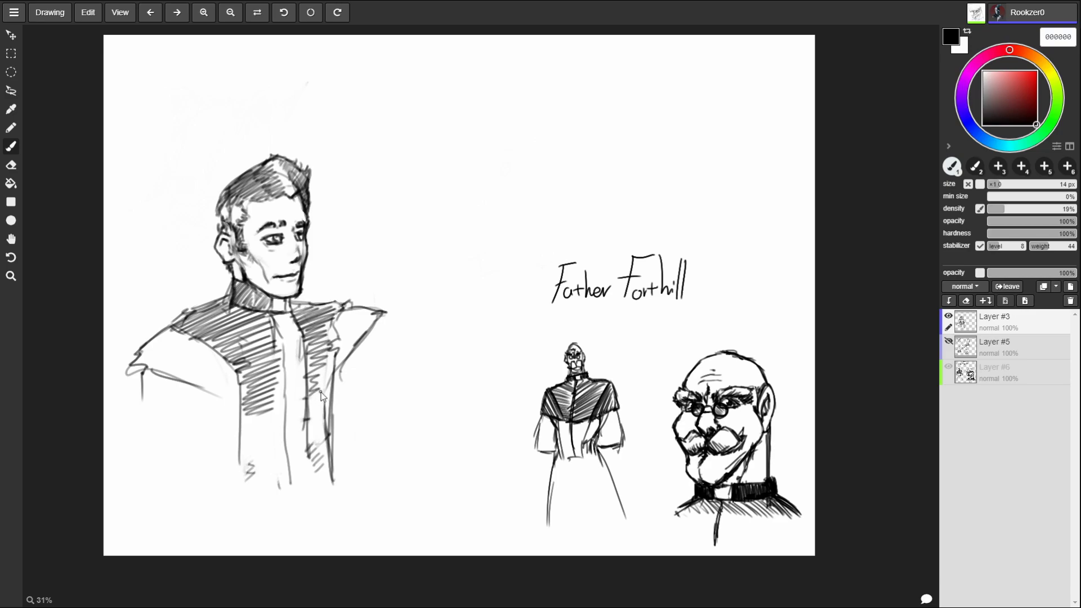
# - Redraw the far shoulder cape's pointed edge with a second outer line and extend the near cape's hem
pyautogui.moveTo(182, 371); pyautogui.dragTo(211, 398)
pyautogui.hotkey('ctrl', 'z')
pyautogui.hotkey('ctrl', 'z')
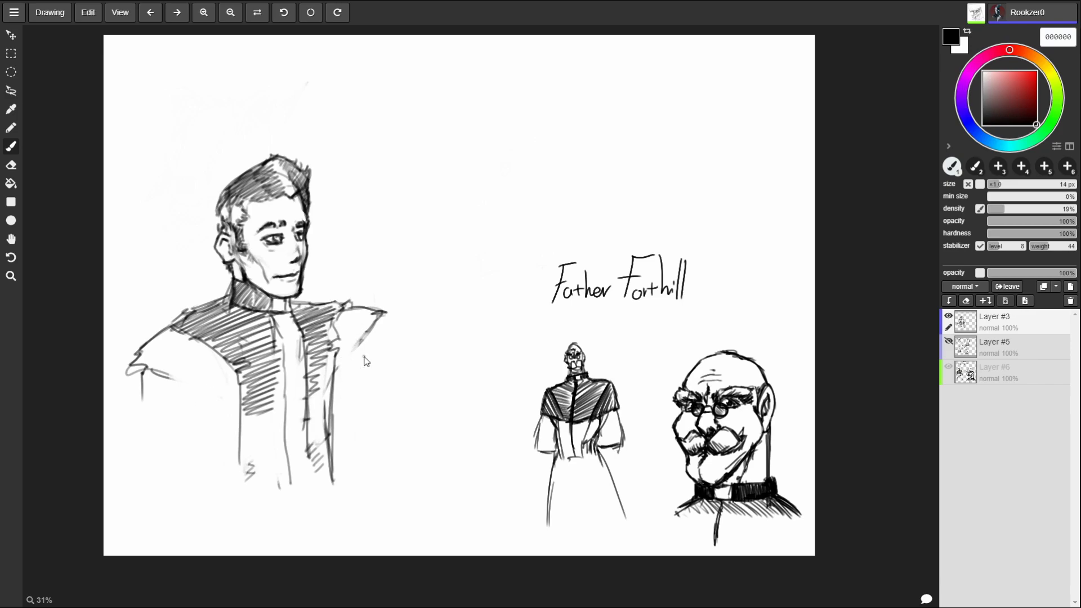
pyautogui.moveTo(377, 316); pyautogui.dragTo(336, 374)
pyautogui.moveTo(388, 308)
pyautogui.mouseDown()
pyautogui.moveTo(406, 310)
pyautogui.moveTo(376, 366)
pyautogui.mouseUp()
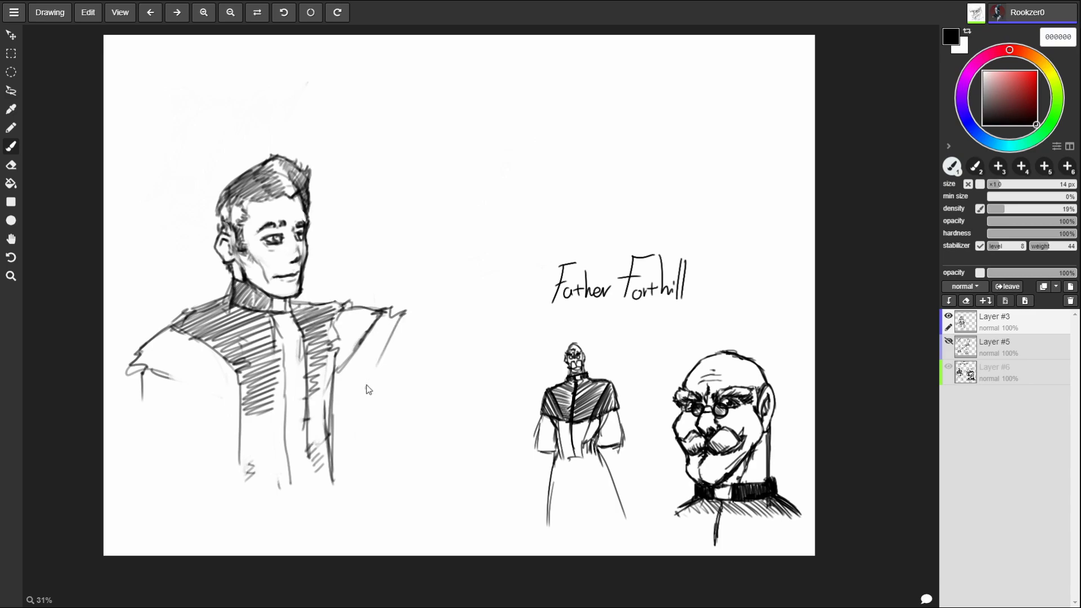
pyautogui.moveTo(140, 359)
pyautogui.mouseDown()
pyautogui.moveTo(118, 380)
pyautogui.moveTo(203, 408)
pyautogui.mouseUp()
# - Try removing the hair from the top of the young priest's head
pyautogui.moveTo(264, 160)
pyautogui.mouseDown()
pyautogui.moveTo(307, 141)
pyautogui.moveTo(355, 161)
pyautogui.moveTo(303, 151)
pyautogui.mouseUp()
pyautogui.moveTo(233, 168); pyautogui.dragTo(345, 171)
pyautogui.moveTo(296, 209)
pyautogui.mouseDown()
pyautogui.moveTo(276, 172)
pyautogui.moveTo(247, 181)
pyautogui.moveTo(264, 177)
pyautogui.moveTo(247, 169)
pyautogui.moveTo(287, 171)
pyautogui.moveTo(275, 160)
pyautogui.moveTo(307, 202)
pyautogui.moveTo(288, 141)
pyautogui.mouseUp()
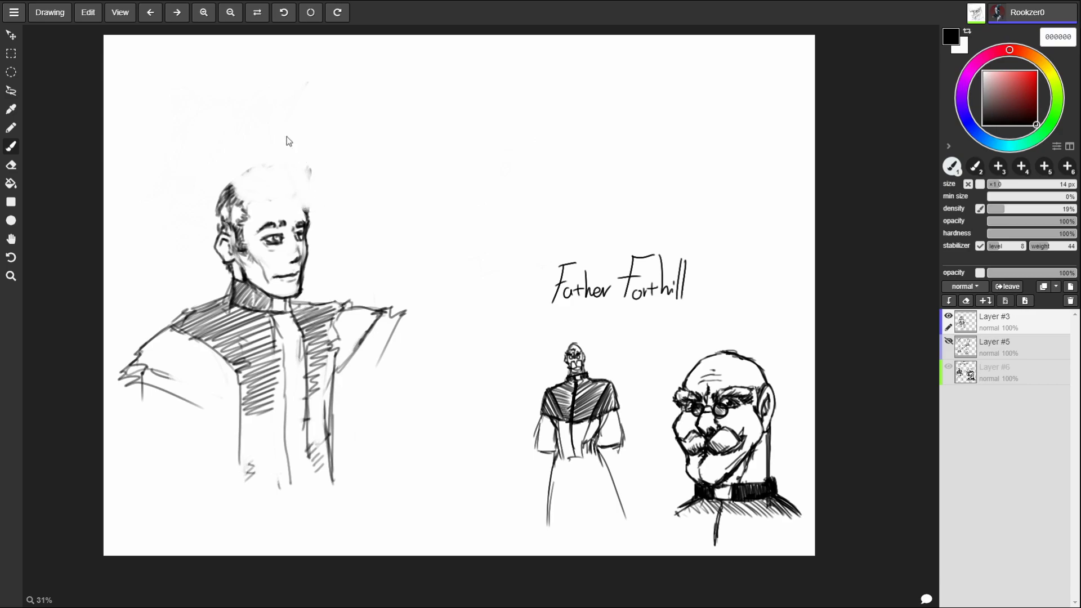
pyautogui.hotkey('ctrl', 'z')
pyautogui.hotkey('ctrl', 'z')
pyautogui.hotkey('ctrl', 'z')
pyautogui.hotkey('ctrl', 'z')
pyautogui.hotkey('ctrl', 'z')
pyautogui.hotkey('ctrl', 'z')
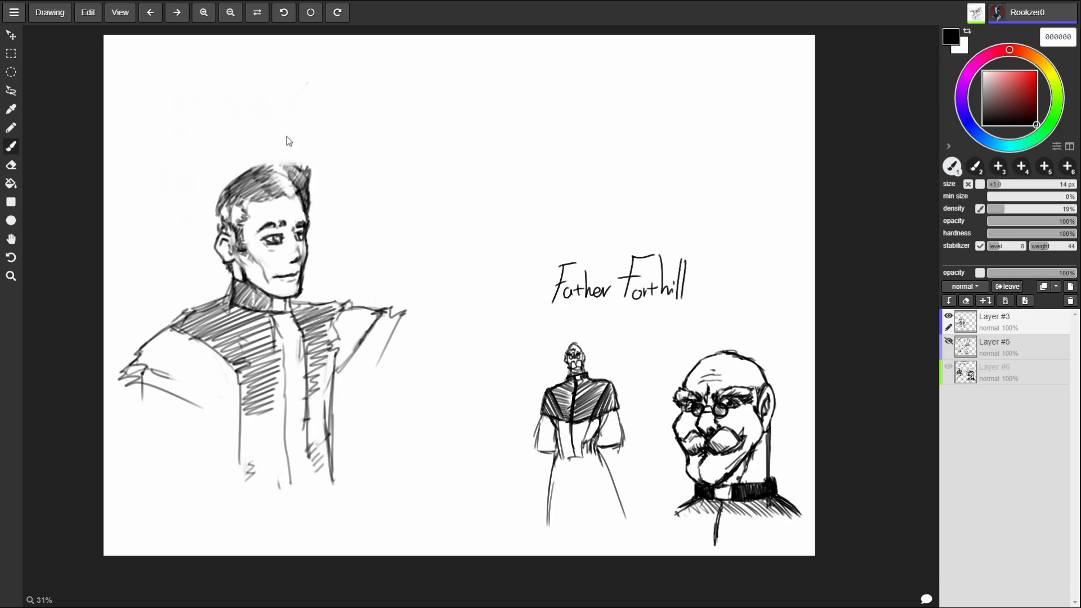
pyautogui.hotkey('ctrl', 'z')
pyautogui.hotkey('ctrl', 'z')
# - Try hand-lettering a caption beginning "Fort-H" above the young priest's head
pyautogui.hotkey('ctrl', 'z')
pyautogui.moveTo(316, 91); pyautogui.dragTo(313, 136)
pyautogui.moveTo(314, 94)
pyautogui.mouseDown()
pyautogui.moveTo(339, 89)
pyautogui.moveTo(329, 107)
pyautogui.mouseUp()
pyautogui.moveTo(332, 118)
pyautogui.mouseDown()
pyautogui.moveTo(336, 140)
pyautogui.moveTo(353, 131)
pyautogui.mouseUp()
pyautogui.hotkey('ctrl', 'z')
pyautogui.moveTo(345, 121)
pyautogui.mouseDown()
pyautogui.moveTo(361, 117)
pyautogui.moveTo(396, 138)
pyautogui.mouseUp()
pyautogui.moveTo(394, 116); pyautogui.dragTo(421, 112)
pyautogui.moveTo(417, 86); pyautogui.dragTo(420, 134)
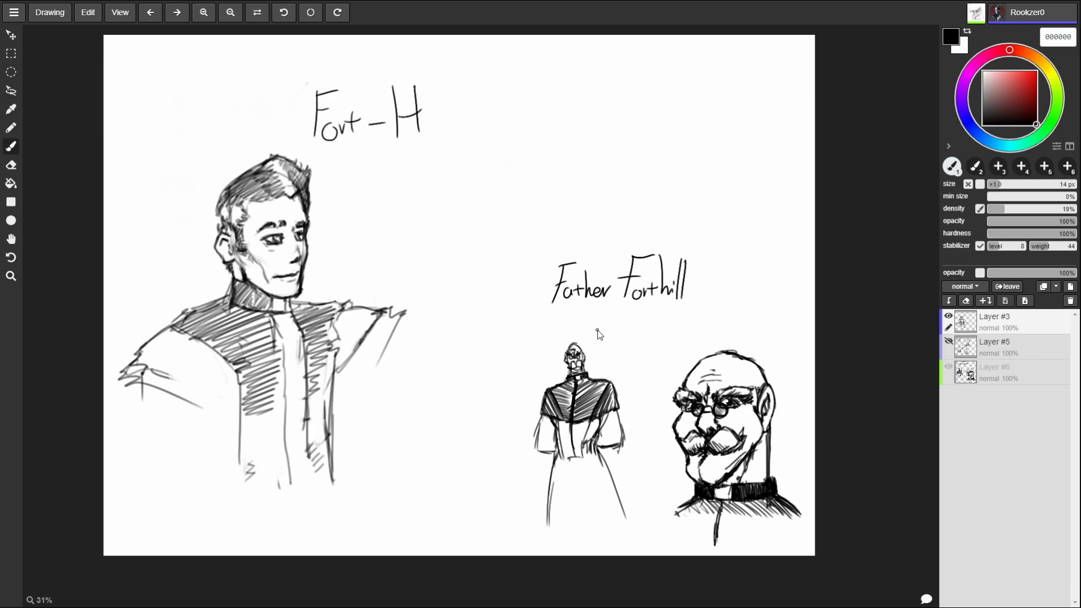
pyautogui.moveTo(443, 79); pyautogui.dragTo(437, 140)
pyautogui.moveTo(453, 89); pyautogui.dragTo(450, 143)
pyautogui.hotkey('ctrl', 'z')
pyautogui.hotkey('ctrl', 'z')
pyautogui.hotkey('ctrl', 'z')
pyautogui.hotkey('ctrl', 'z')
pyautogui.hotkey('ctrl', 'z')
pyautogui.hotkey('ctrl', 'z')
pyautogui.hotkey('ctrl', 'z')
pyautogui.hotkey('ctrl', 'z')
pyautogui.hotkey('ctrl', 'z')
pyautogui.hotkey('ctrl', 'z')
pyautogui.hotkey('ctrl', 'z')
pyautogui.hotkey('ctrl', 'z')
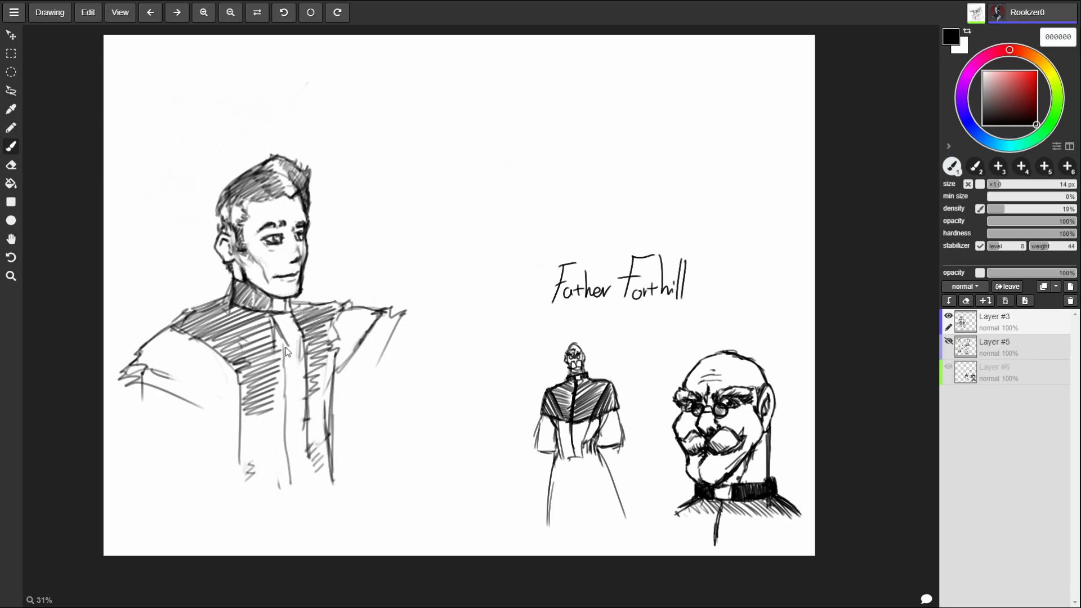
# - Darken the back outline of the young priest's hair and extend the hatching down both coat front panels
pyautogui.moveTo(283, 350); pyautogui.dragTo(288, 419)
pyautogui.moveTo(306, 342); pyautogui.dragTo(311, 444)
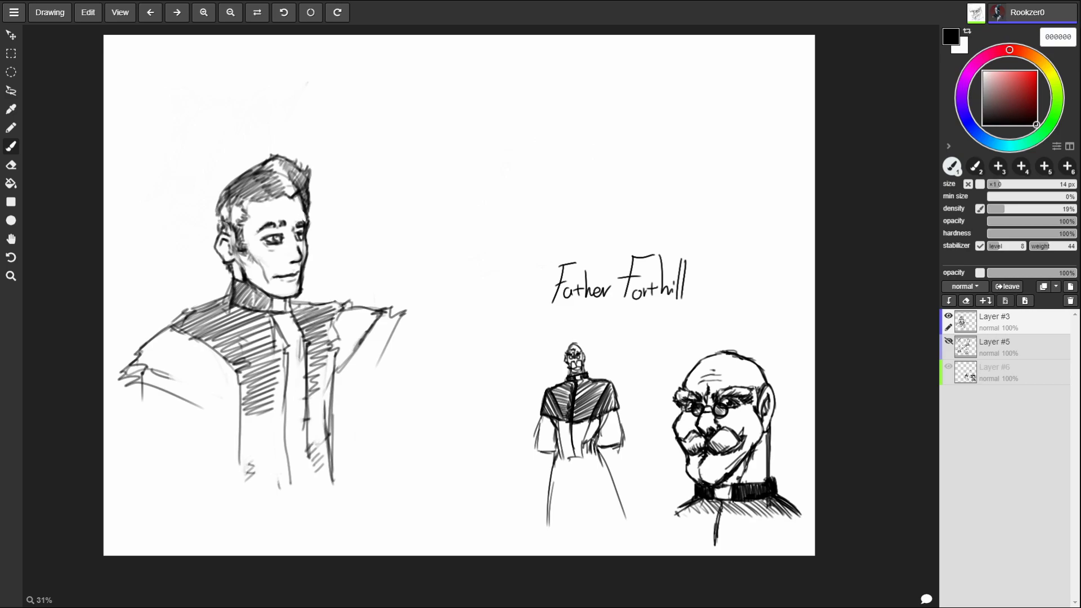
pyautogui.moveTo(216, 197)
pyautogui.mouseDown()
pyautogui.moveTo(236, 169)
pyautogui.moveTo(264, 158)
pyautogui.mouseUp()
pyautogui.moveTo(217, 197); pyautogui.dragTo(235, 170)
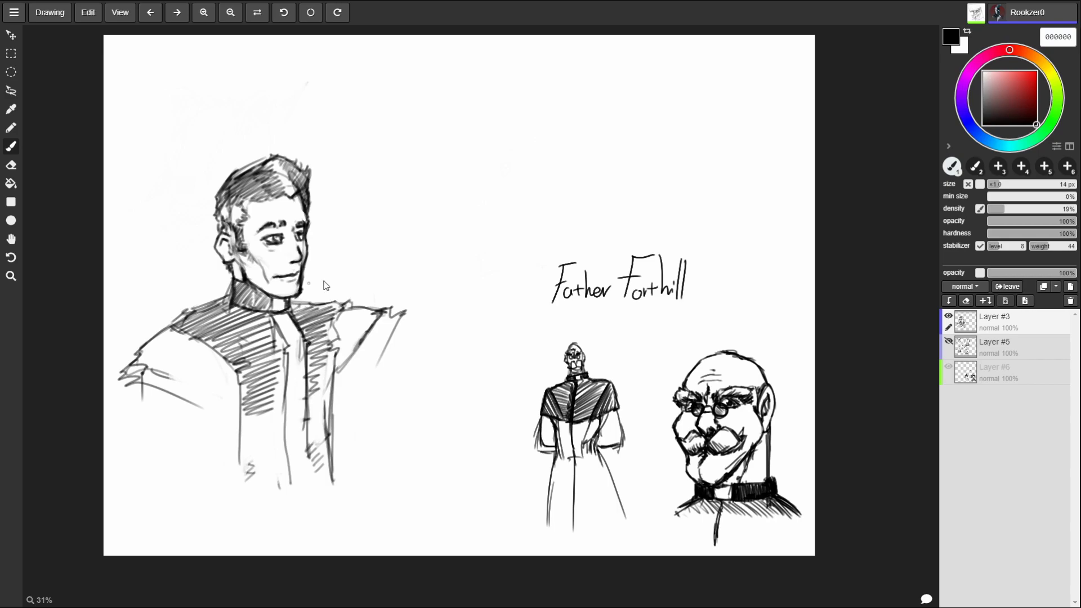
pyautogui.moveTo(290, 306)
pyautogui.mouseDown()
pyautogui.moveTo(330, 315)
pyautogui.moveTo(310, 330)
pyautogui.moveTo(323, 349)
pyautogui.moveTo(309, 359)
pyautogui.moveTo(319, 365)
pyautogui.moveTo(312, 421)
pyautogui.moveTo(256, 428)
pyautogui.moveTo(269, 478)
pyautogui.mouseUp()
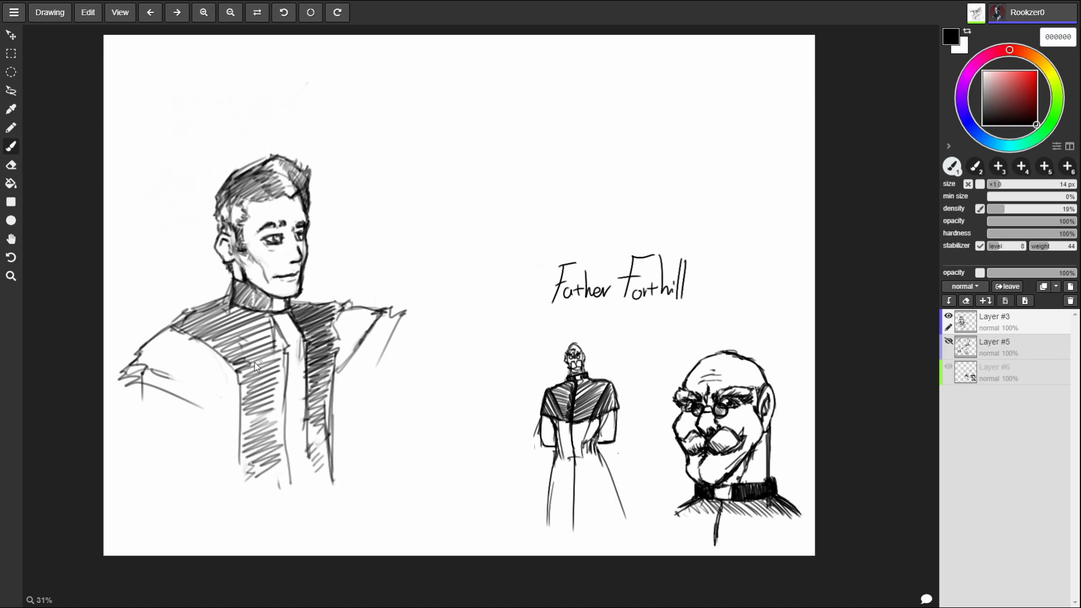
pyautogui.moveTo(202, 342)
pyautogui.mouseDown()
pyautogui.moveTo(229, 349)
pyautogui.moveTo(246, 376)
pyautogui.moveTo(256, 419)
pyautogui.moveTo(247, 430)
pyautogui.mouseUp()
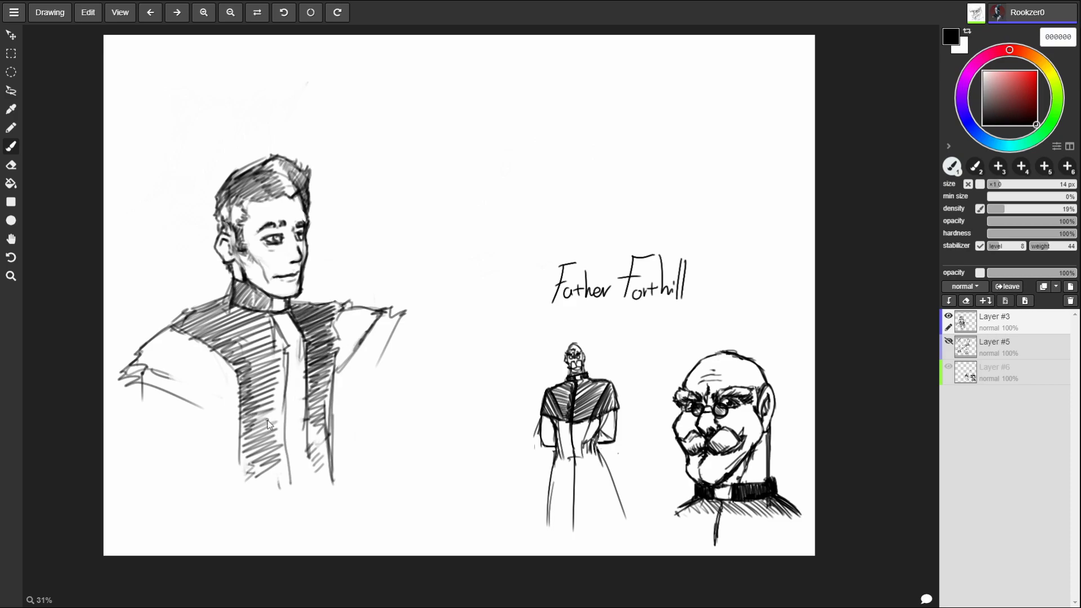
# - Try sketching a small blank head with an ear in the space above the young priest's far shoulder
pyautogui.moveTo(395, 68)
pyautogui.mouseDown()
pyautogui.moveTo(365, 118)
pyautogui.moveTo(417, 120)
pyautogui.moveTo(415, 75)
pyautogui.mouseUp()
pyautogui.moveTo(366, 128); pyautogui.dragTo(398, 134)
pyautogui.moveTo(397, 63)
pyautogui.mouseDown()
pyautogui.moveTo(431, 127)
pyautogui.moveTo(435, 113)
pyautogui.moveTo(421, 131)
pyautogui.moveTo(436, 115)
pyautogui.moveTo(438, 84)
pyautogui.moveTo(410, 61)
pyautogui.moveTo(377, 65)
pyautogui.moveTo(357, 89)
pyautogui.moveTo(361, 131)
pyautogui.mouseUp()
pyautogui.moveTo(360, 90)
pyautogui.mouseDown()
pyautogui.moveTo(372, 164)
pyautogui.moveTo(411, 157)
pyautogui.moveTo(370, 166)
pyautogui.moveTo(388, 176)
pyautogui.mouseUp()
pyautogui.moveTo(376, 171); pyautogui.dragTo(361, 103)
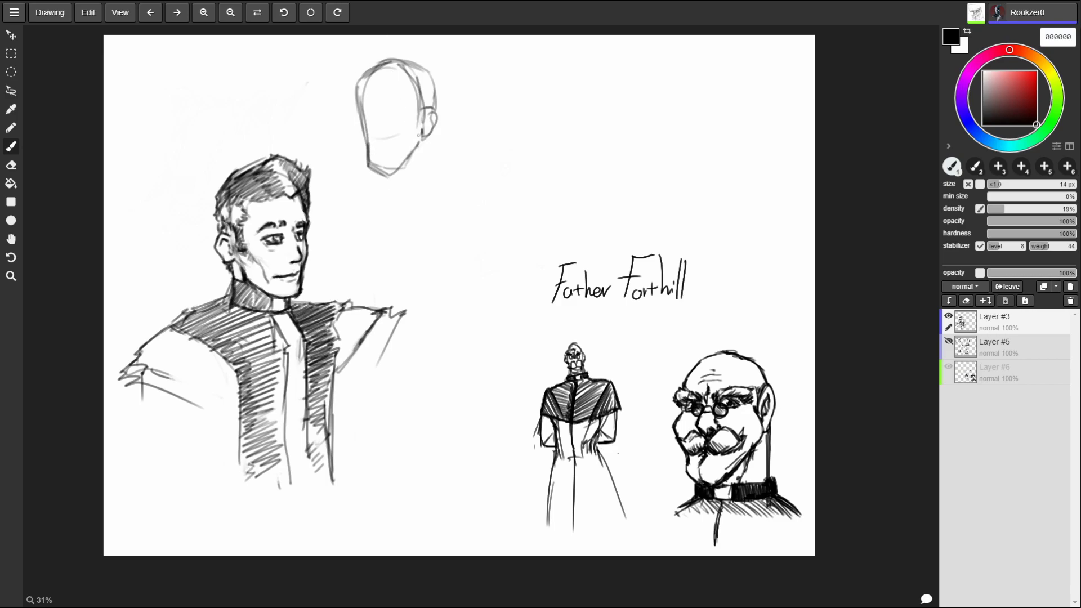
pyautogui.moveTo(418, 148)
pyautogui.mouseDown()
pyautogui.moveTo(376, 175)
pyautogui.moveTo(366, 123)
pyautogui.moveTo(373, 172)
pyautogui.moveTo(363, 54)
pyautogui.moveTo(405, 177)
pyautogui.moveTo(431, 171)
pyautogui.moveTo(398, 63)
pyautogui.mouseUp()
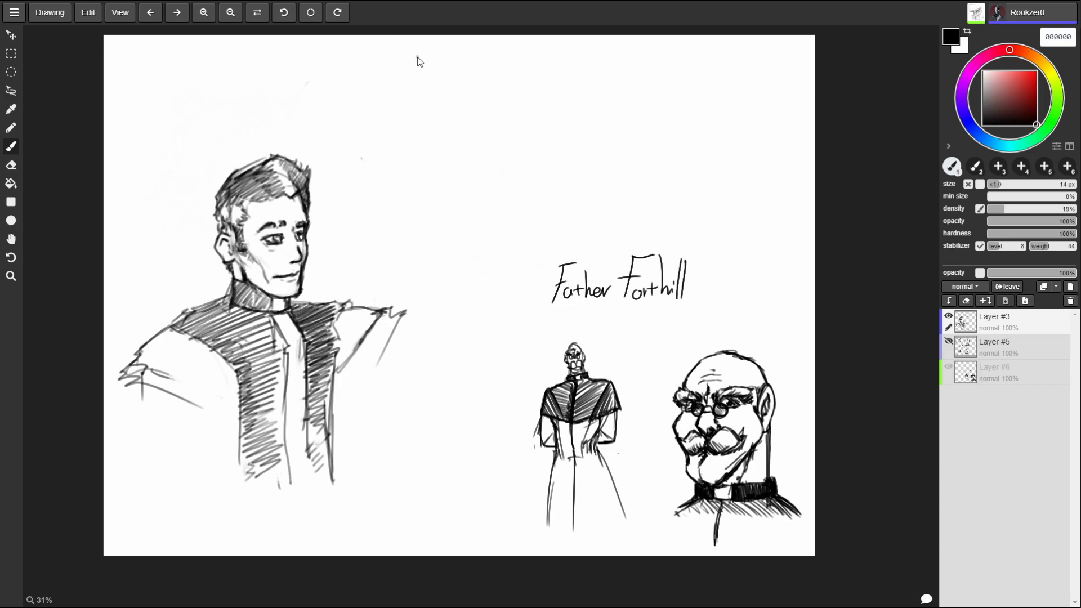
pyautogui.moveTo(473, 354)
pyautogui.mouseDown()
pyautogui.moveTo(473, 376)
pyautogui.moveTo(517, 374)
pyautogui.moveTo(520, 363)
pyautogui.mouseUp()
pyautogui.hotkey('ctrl', 'z')
pyautogui.moveTo(517, 356)
pyautogui.mouseDown()
pyautogui.moveTo(517, 375)
pyautogui.moveTo(488, 397)
pyautogui.mouseUp()
pyautogui.hotkey('ctrl', 'z')
pyautogui.hotkey('ctrl', 'z')
pyautogui.hotkey('ctrl', 'z')
pyautogui.hotkey('ctrl', 'z')
pyautogui.hotkey('ctrl', 'z')
pyautogui.hotkey('ctrl', 'z')
pyautogui.hotkey('ctrl', 'z')
# - Extend the young priest's coat front panels down to a rounded hem and rough in the bent near arm's inner line
pyautogui.moveTo(331, 443)
pyautogui.mouseDown()
pyautogui.moveTo(331, 480)
pyautogui.moveTo(315, 476)
pyautogui.mouseUp()
pyautogui.moveTo(182, 423); pyautogui.dragTo(174, 456)
pyautogui.moveTo(182, 421); pyautogui.dragTo(222, 478)
pyautogui.moveTo(194, 440)
pyautogui.mouseDown()
pyautogui.moveTo(218, 498)
pyautogui.moveTo(202, 525)
pyautogui.moveTo(243, 522)
pyautogui.moveTo(226, 513)
pyautogui.mouseUp()
pyautogui.moveTo(332, 468); pyautogui.dragTo(342, 511)
pyautogui.moveTo(243, 453)
pyautogui.mouseDown()
pyautogui.moveTo(245, 514)
pyautogui.moveTo(299, 539)
pyautogui.mouseUp()
pyautogui.moveTo(288, 449)
pyautogui.mouseDown()
pyautogui.moveTo(297, 540)
pyautogui.moveTo(313, 539)
pyautogui.mouseUp()
pyautogui.moveTo(329, 457)
pyautogui.mouseDown()
pyautogui.moveTo(339, 521)
pyautogui.moveTo(302, 540)
pyautogui.mouseUp()
# - Sketch the young priest's near sleeve and bent forearm, ending in a hand at the canvas's lower edge
pyautogui.moveTo(211, 492); pyautogui.dragTo(179, 554)
pyautogui.moveTo(181, 553); pyautogui.dragTo(215, 534)
pyautogui.moveTo(135, 395); pyautogui.dragTo(103, 442)
pyautogui.moveTo(104, 455); pyautogui.dragTo(190, 438)
pyautogui.moveTo(194, 437)
pyautogui.mouseDown()
pyautogui.moveTo(165, 442)
pyautogui.moveTo(172, 496)
pyautogui.mouseUp()
pyautogui.moveTo(124, 386)
pyautogui.mouseDown()
pyautogui.moveTo(104, 422)
pyautogui.moveTo(179, 496)
pyautogui.mouseUp()
pyautogui.moveTo(135, 448)
pyautogui.mouseDown()
pyautogui.moveTo(169, 484)
pyautogui.moveTo(163, 549)
pyautogui.moveTo(201, 514)
pyautogui.moveTo(219, 537)
pyautogui.moveTo(212, 554)
pyautogui.moveTo(168, 544)
pyautogui.moveTo(212, 556)
pyautogui.mouseUp()
pyautogui.moveTo(217, 531); pyautogui.dragTo(217, 544)
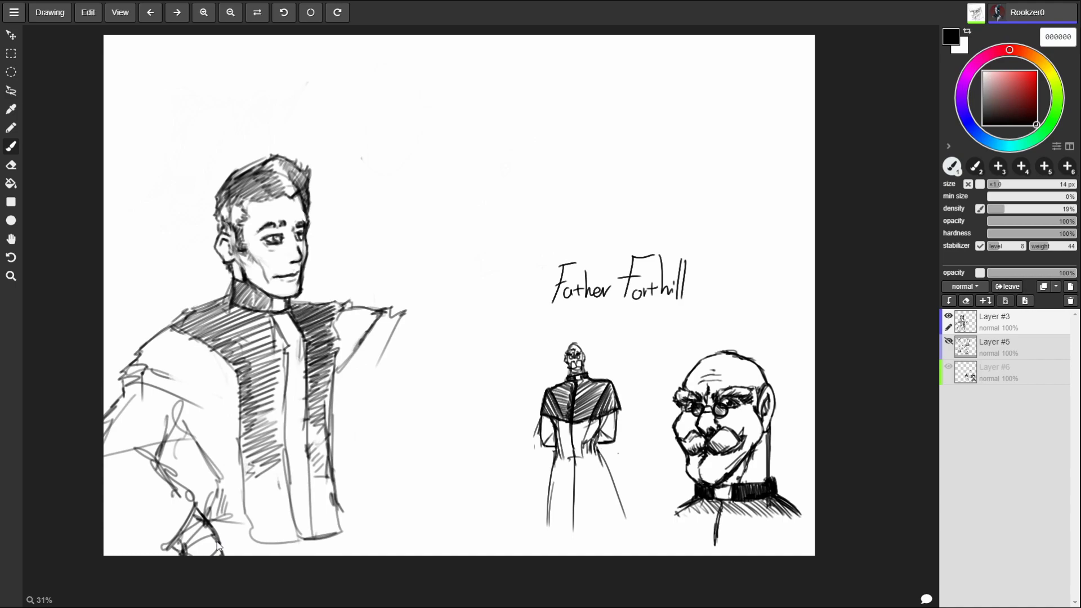
pyautogui.moveTo(285, 364)
pyautogui.mouseDown()
pyautogui.moveTo(290, 454)
pyautogui.moveTo(302, 465)
pyautogui.mouseUp()
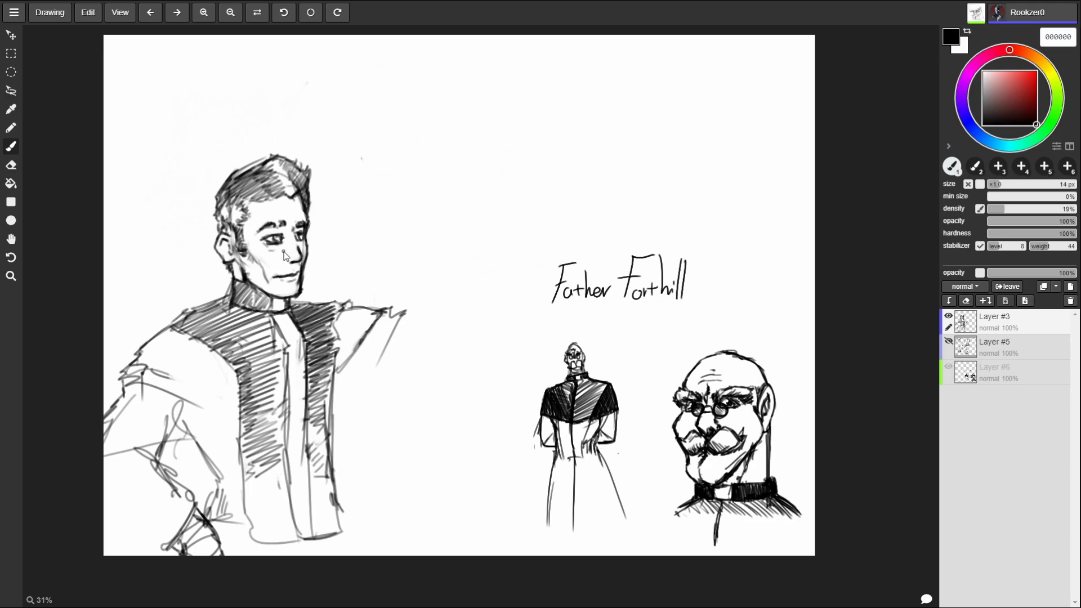
# - Try adding small round glasses to the young priest's face
pyautogui.moveTo(296, 241)
pyautogui.mouseDown()
pyautogui.moveTo(286, 252)
pyautogui.moveTo(305, 240)
pyautogui.mouseUp()
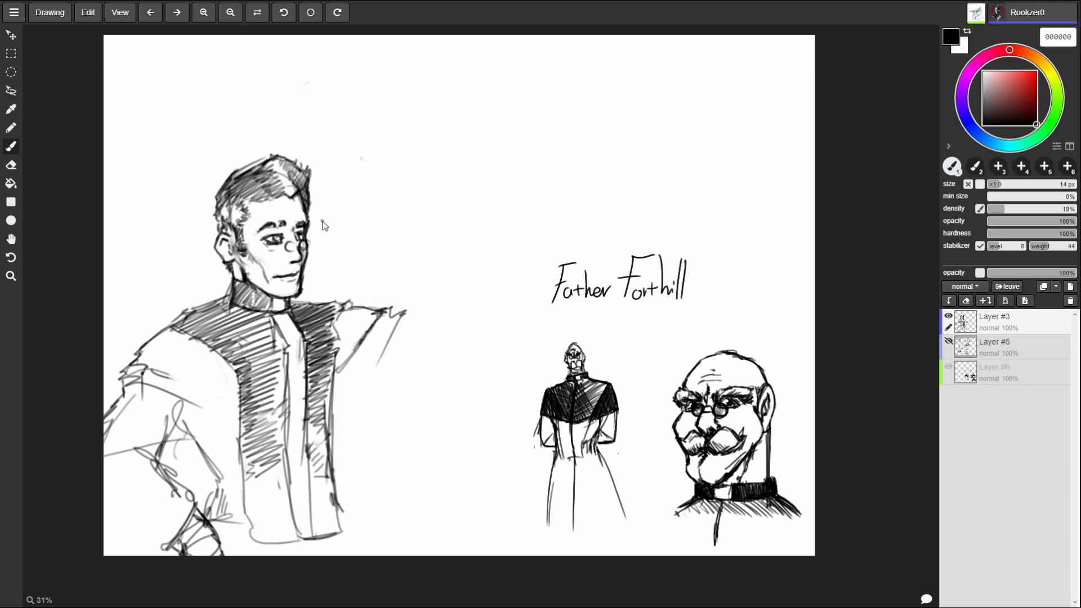
pyautogui.hotkey('ctrl', 'z')
pyautogui.hotkey('ctrl', 'z')
# - Rough out a new round head with a wide sweeping moustache in the blank area beside the young priest
pyautogui.moveTo(503, 121)
pyautogui.mouseDown()
pyautogui.moveTo(515, 149)
pyautogui.moveTo(479, 188)
pyautogui.moveTo(516, 101)
pyautogui.mouseUp()
pyautogui.moveTo(467, 150)
pyautogui.mouseDown()
pyautogui.moveTo(415, 157)
pyautogui.moveTo(418, 211)
pyautogui.moveTo(435, 179)
pyautogui.mouseUp()
pyautogui.moveTo(445, 175)
pyautogui.mouseDown()
pyautogui.moveTo(479, 168)
pyautogui.moveTo(498, 143)
pyautogui.moveTo(527, 162)
pyautogui.moveTo(561, 166)
pyautogui.mouseUp()
pyautogui.moveTo(492, 164)
pyautogui.mouseDown()
pyautogui.moveTo(529, 195)
pyautogui.moveTo(554, 181)
pyautogui.moveTo(557, 153)
pyautogui.mouseUp()
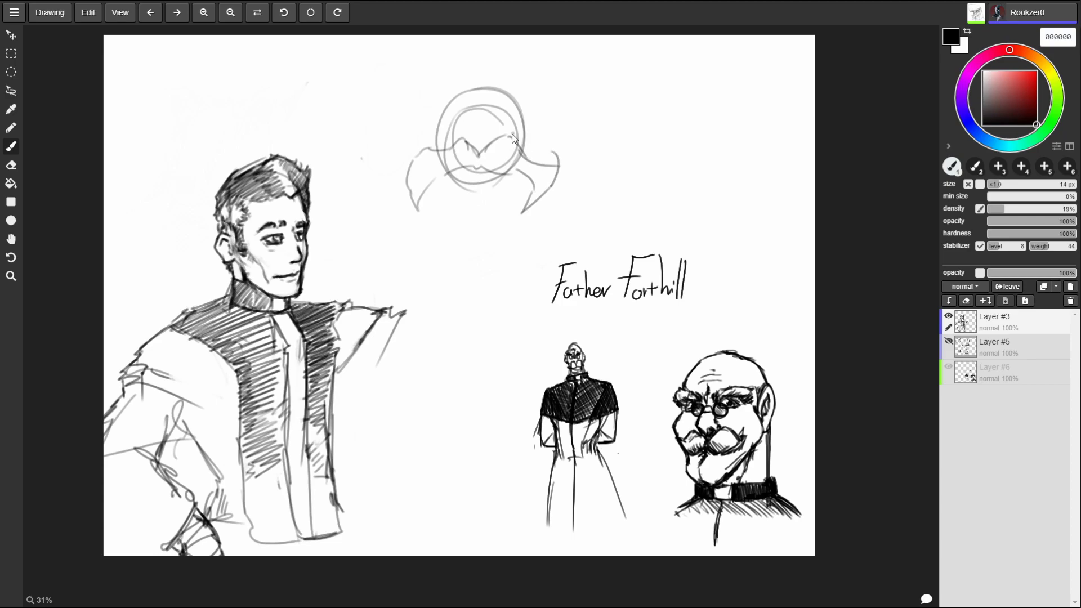
# - Add round eyes, a nose and a mouth to the new head and darken its drooping moustache ends
pyautogui.moveTo(444, 176)
pyautogui.mouseDown()
pyautogui.moveTo(443, 191)
pyautogui.moveTo(484, 213)
pyautogui.moveTo(510, 175)
pyautogui.moveTo(466, 193)
pyautogui.moveTo(472, 177)
pyautogui.moveTo(486, 182)
pyautogui.moveTo(459, 176)
pyautogui.moveTo(466, 126)
pyautogui.moveTo(471, 153)
pyautogui.moveTo(496, 134)
pyautogui.moveTo(487, 121)
pyautogui.mouseUp()
pyautogui.hotkey('ctrl', 'z')
pyautogui.moveTo(460, 125)
pyautogui.mouseDown()
pyautogui.moveTo(457, 140)
pyautogui.moveTo(458, 124)
pyautogui.moveTo(406, 169)
pyautogui.moveTo(422, 221)
pyautogui.moveTo(445, 172)
pyautogui.moveTo(460, 170)
pyautogui.mouseUp()
pyautogui.hotkey('ctrl', 'z')
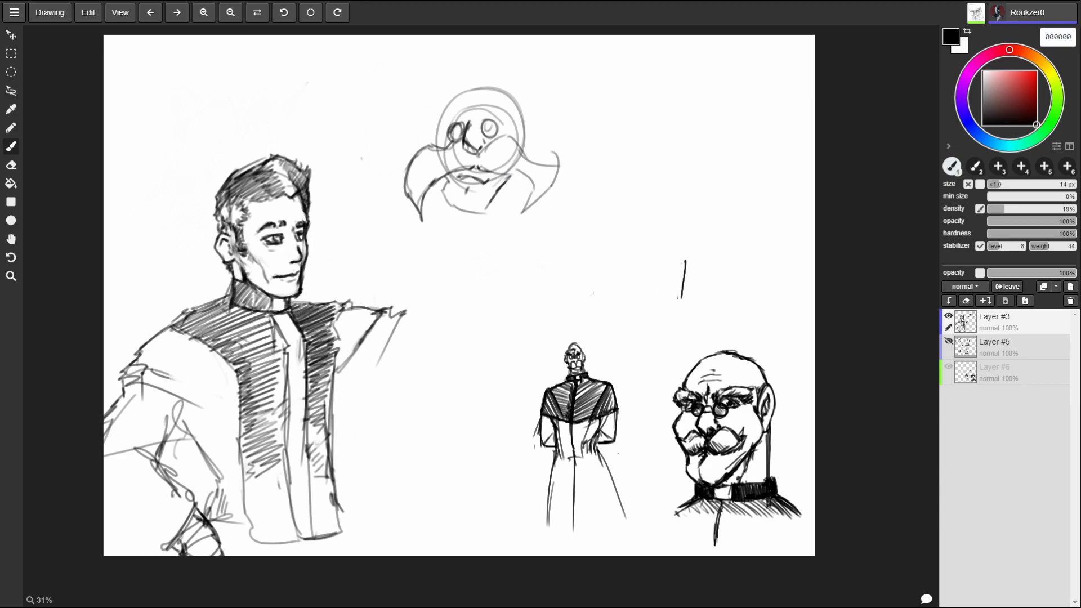
pyautogui.moveTo(532, 188)
pyautogui.mouseDown()
pyautogui.moveTo(519, 216)
pyautogui.moveTo(559, 166)
pyautogui.moveTo(509, 139)
pyautogui.moveTo(485, 147)
pyautogui.mouseUp()
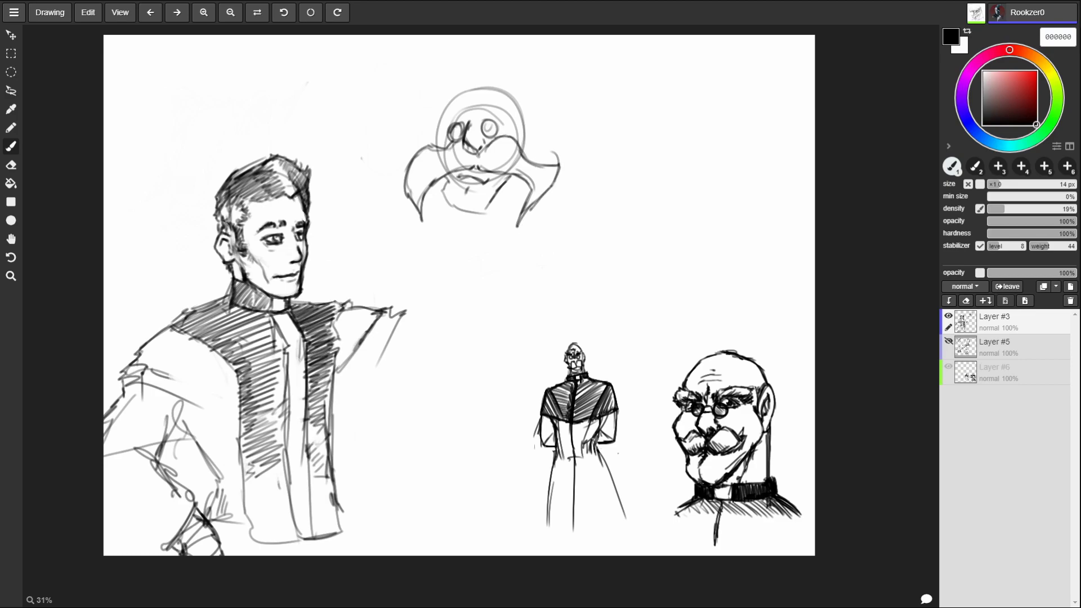
pyautogui.click(586, 257)
pyautogui.moveTo(588, 260); pyautogui.dragTo(589, 271)
pyautogui.hotkey('ctrl', 'z')
pyautogui.moveTo(597, 252)
pyautogui.mouseDown()
pyautogui.moveTo(618, 251)
pyautogui.moveTo(605, 226)
pyautogui.mouseUp()
pyautogui.hotkey('ctrl', 'z')
pyautogui.hotkey('ctrl', 'z')
pyautogui.hotkey('ctrl', 'z')
pyautogui.moveTo(493, 342); pyautogui.dragTo(536, 311)
pyautogui.hotkey('ctrl', 'z')
# - Try sketching a broad angular body beneath the moustached head
pyautogui.moveTo(405, 201)
pyautogui.mouseDown()
pyautogui.moveTo(377, 215)
pyautogui.moveTo(517, 255)
pyautogui.mouseUp()
pyautogui.moveTo(551, 192); pyautogui.dragTo(568, 206)
pyautogui.moveTo(579, 221); pyautogui.dragTo(514, 286)
pyautogui.moveTo(502, 300)
pyautogui.mouseDown()
pyautogui.moveTo(482, 289)
pyautogui.moveTo(522, 289)
pyautogui.mouseUp()
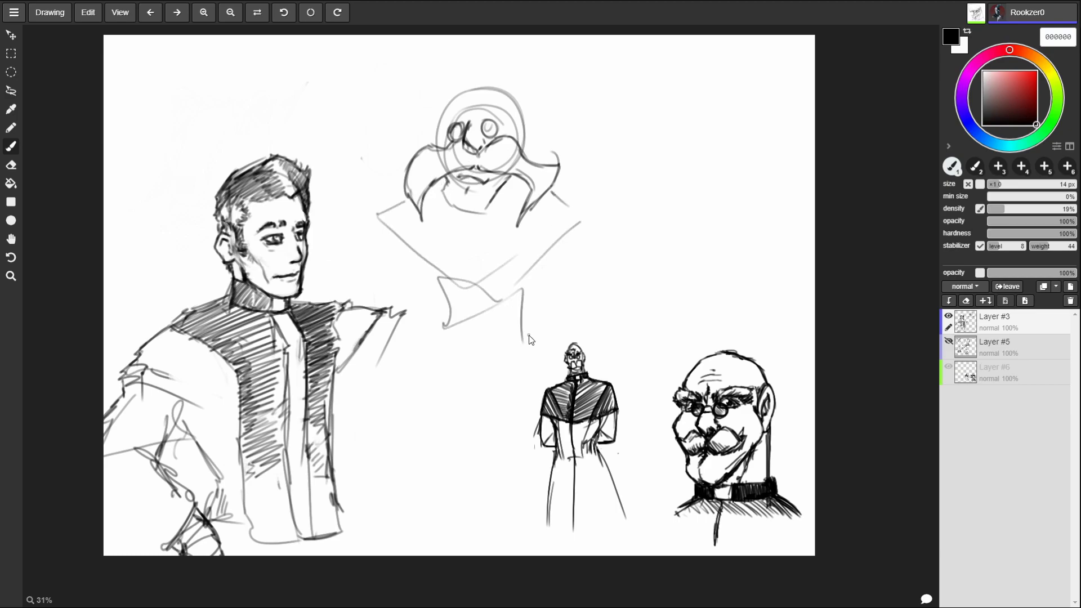
pyautogui.hotkey('ctrl', 'z')
pyautogui.hotkey('ctrl', 'z')
pyautogui.hotkey('ctrl', 'z')
pyautogui.hotkey('ctrl', 'z')
pyautogui.hotkey('ctrl', 'z')
pyautogui.hotkey('ctrl', 'z')
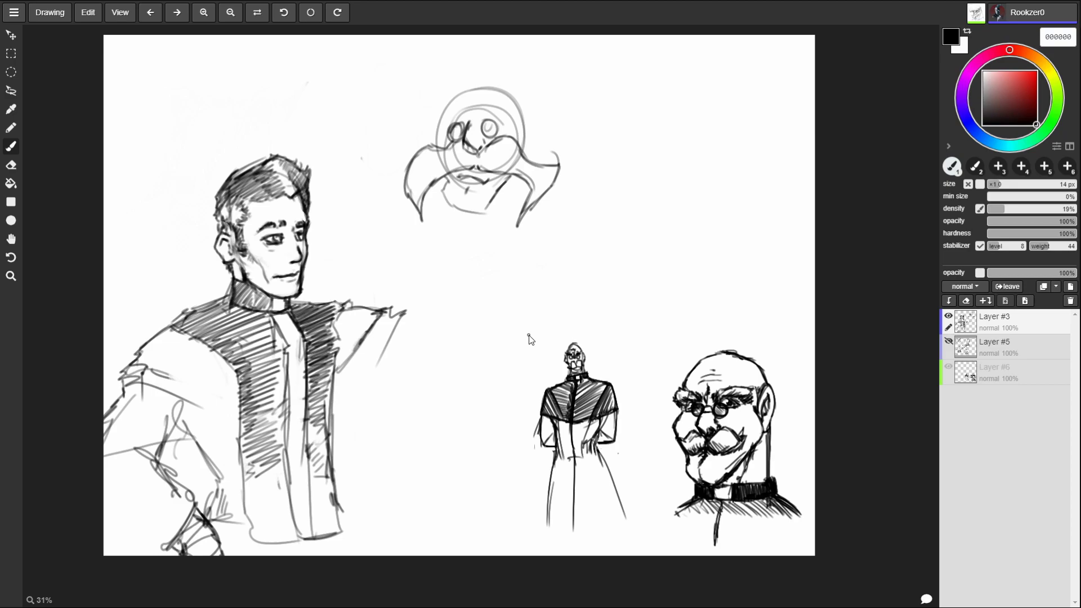
# - Give the moustached head a long pointed beard and dark rectangular sunglasses
pyautogui.moveTo(443, 189)
pyautogui.mouseDown()
pyautogui.moveTo(462, 213)
pyautogui.moveTo(490, 213)
pyautogui.moveTo(525, 159)
pyautogui.mouseUp()
pyautogui.moveTo(467, 194)
pyautogui.mouseDown()
pyautogui.moveTo(453, 193)
pyautogui.moveTo(450, 178)
pyautogui.moveTo(487, 197)
pyautogui.moveTo(483, 179)
pyautogui.moveTo(433, 230)
pyautogui.moveTo(455, 308)
pyautogui.moveTo(532, 179)
pyautogui.mouseUp()
pyautogui.moveTo(490, 128)
pyautogui.mouseDown()
pyautogui.moveTo(480, 120)
pyautogui.moveTo(522, 129)
pyautogui.moveTo(512, 119)
pyautogui.moveTo(483, 123)
pyautogui.moveTo(513, 129)
pyautogui.moveTo(445, 125)
pyautogui.mouseUp()
pyautogui.moveTo(445, 125); pyautogui.dragTo(462, 138)
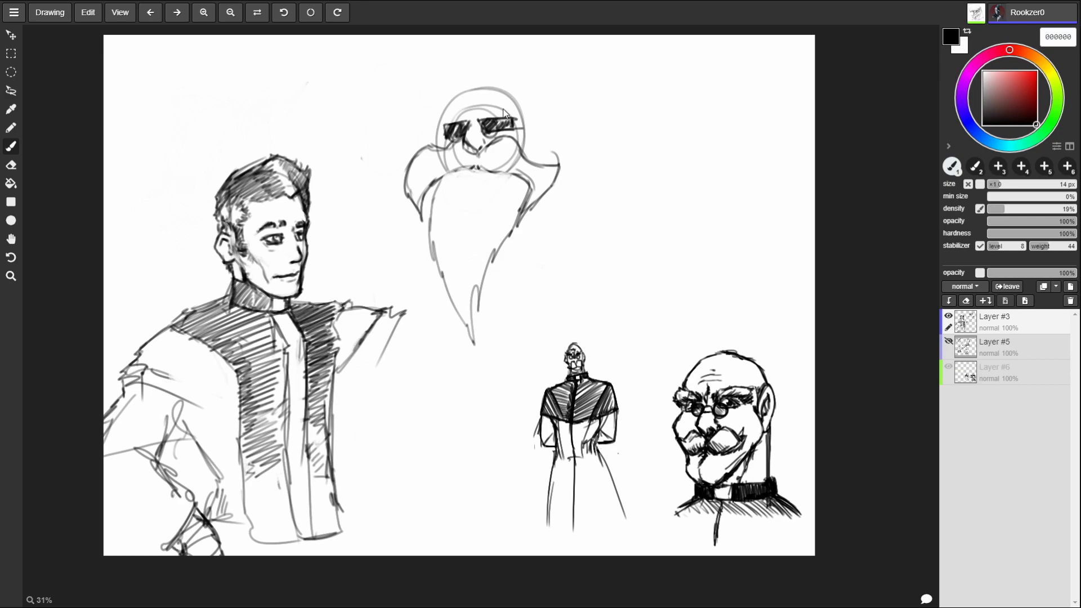
pyautogui.moveTo(438, 130)
pyautogui.mouseDown()
pyautogui.moveTo(447, 97)
pyautogui.moveTo(476, 83)
pyautogui.moveTo(526, 118)
pyautogui.mouseUp()
# - Outline the bearded man's bald crown and both ears, and start a small separate torso sketch beside him
pyautogui.moveTo(484, 76)
pyautogui.mouseDown()
pyautogui.moveTo(525, 116)
pyautogui.moveTo(533, 152)
pyautogui.mouseUp()
pyautogui.moveTo(658, 170); pyautogui.dragTo(650, 198)
pyautogui.moveTo(537, 122); pyautogui.dragTo(529, 149)
pyautogui.moveTo(442, 127)
pyautogui.mouseDown()
pyautogui.moveTo(439, 148)
pyautogui.moveTo(434, 125)
pyautogui.moveTo(443, 142)
pyautogui.moveTo(458, 85)
pyautogui.mouseUp()
pyautogui.moveTo(675, 176)
pyautogui.mouseDown()
pyautogui.moveTo(706, 167)
pyautogui.moveTo(710, 203)
pyautogui.mouseUp()
pyautogui.moveTo(441, 113)
pyautogui.mouseDown()
pyautogui.moveTo(457, 87)
pyautogui.moveTo(494, 75)
pyautogui.mouseUp()
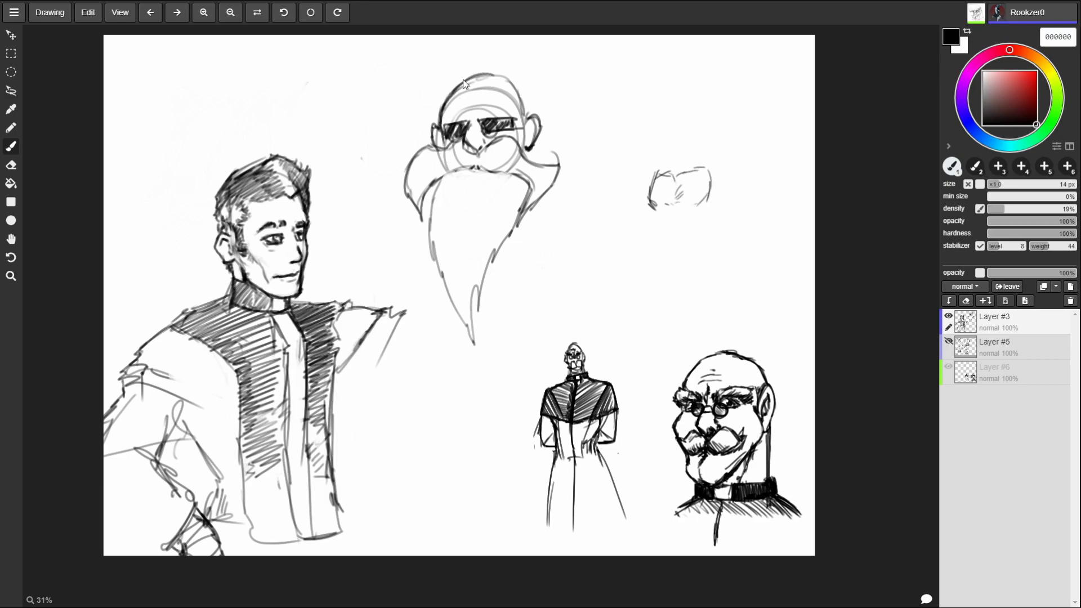
pyautogui.moveTo(432, 133); pyautogui.dragTo(443, 146)
pyautogui.moveTo(527, 118)
pyautogui.mouseDown()
pyautogui.moveTo(529, 146)
pyautogui.moveTo(518, 94)
pyautogui.mouseUp()
# - Draw sloping shoulders and upper-arm lines on both sides of the bearded man's beard
pyautogui.moveTo(437, 163)
pyautogui.mouseDown()
pyautogui.moveTo(417, 237)
pyautogui.moveTo(383, 276)
pyautogui.moveTo(391, 310)
pyautogui.mouseUp()
pyautogui.moveTo(538, 206)
pyautogui.mouseDown()
pyautogui.moveTo(589, 257)
pyautogui.moveTo(589, 292)
pyautogui.mouseUp()
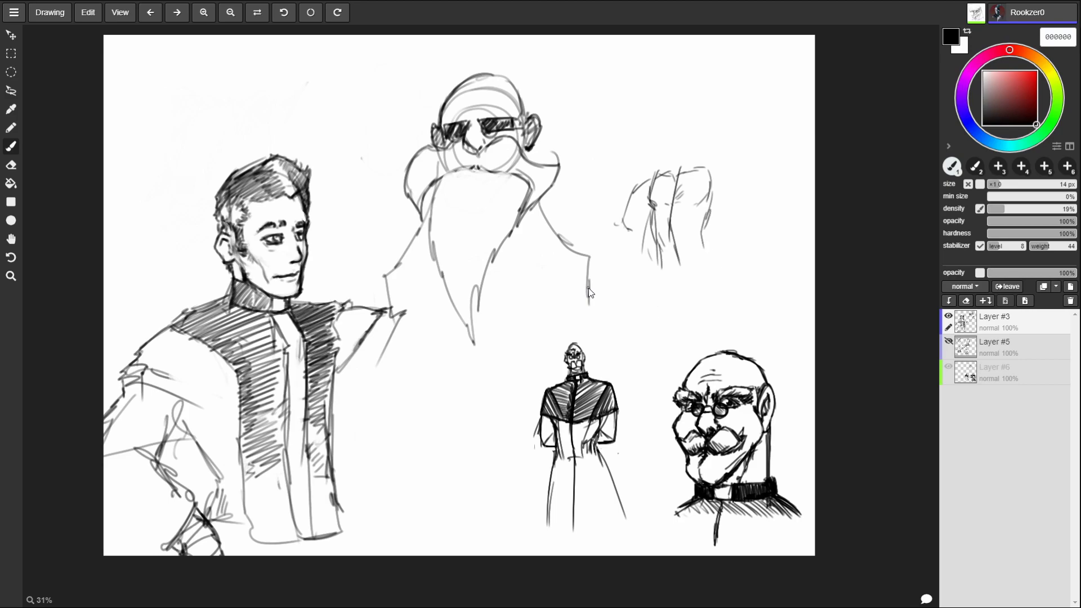
pyautogui.hotkey('ctrl', 'z')
pyautogui.hotkey('ctrl', 'z')
pyautogui.hotkey('ctrl', 'z')
# - Add bent muscular arms with clenched fists and chest lines to the small separate torso
pyautogui.moveTo(633, 250)
pyautogui.mouseDown()
pyautogui.moveTo(650, 243)
pyautogui.moveTo(626, 201)
pyautogui.moveTo(643, 169)
pyautogui.moveTo(733, 176)
pyautogui.moveTo(713, 201)
pyautogui.moveTo(716, 217)
pyautogui.mouseUp()
pyautogui.moveTo(729, 207)
pyautogui.mouseDown()
pyautogui.moveTo(714, 227)
pyautogui.moveTo(722, 195)
pyautogui.mouseUp()
pyautogui.moveTo(722, 185)
pyautogui.mouseDown()
pyautogui.moveTo(742, 200)
pyautogui.moveTo(732, 227)
pyautogui.mouseUp()
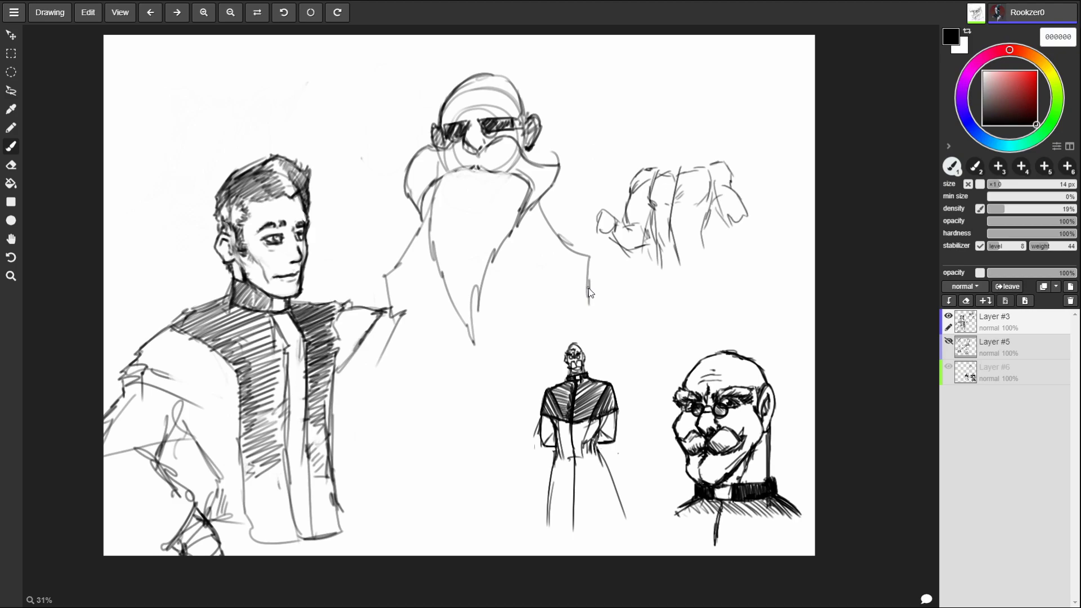
pyautogui.moveTo(729, 223)
pyautogui.mouseDown()
pyautogui.moveTo(736, 236)
pyautogui.moveTo(708, 225)
pyautogui.moveTo(729, 228)
pyautogui.mouseUp()
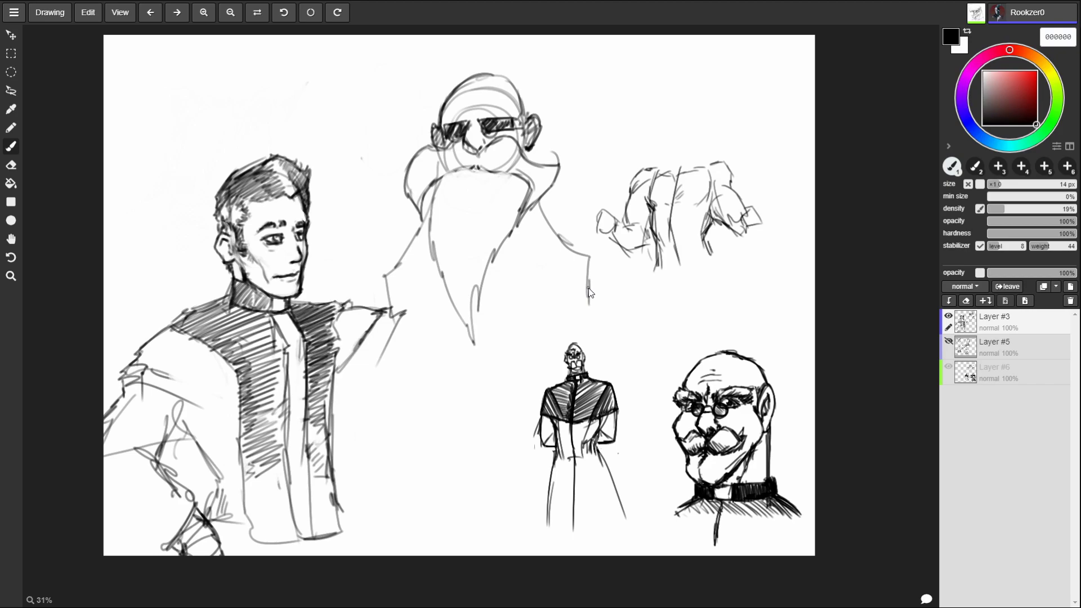
pyautogui.moveTo(652, 212); pyautogui.dragTo(711, 198)
# - Draw an oval head above the small muscular torso's collar
pyautogui.moveTo(678, 114)
pyautogui.mouseDown()
pyautogui.moveTo(672, 157)
pyautogui.moveTo(678, 115)
pyautogui.moveTo(667, 127)
pyautogui.moveTo(678, 159)
pyautogui.mouseUp()
pyautogui.hotkey('ctrl', 'z')
pyautogui.hotkey('ctrl', 'z')
pyautogui.hotkey('ctrl', 'z')
pyautogui.moveTo(674, 114); pyautogui.dragTo(677, 116)
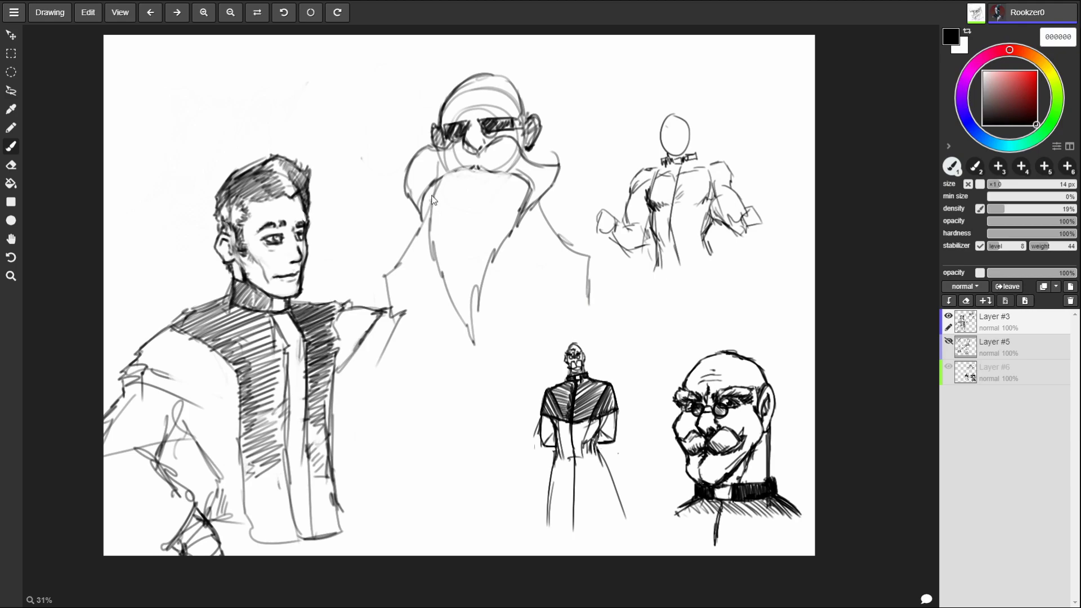
# - Darken the bearded man's shoulder lines and reshape one end of his moustache into a fuller curve
pyautogui.moveTo(426, 218); pyautogui.dragTo(397, 262)
pyautogui.moveTo(537, 203)
pyautogui.mouseDown()
pyautogui.moveTo(567, 246)
pyautogui.moveTo(589, 319)
pyautogui.mouseUp()
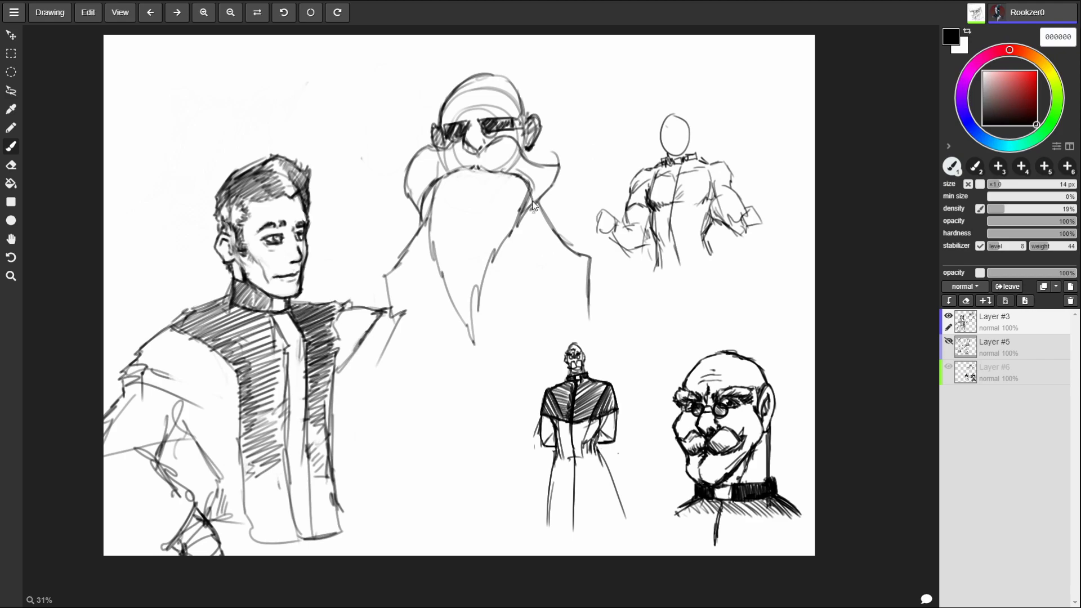
pyautogui.moveTo(525, 147)
pyautogui.mouseDown()
pyautogui.moveTo(552, 179)
pyautogui.moveTo(543, 207)
pyautogui.mouseUp()
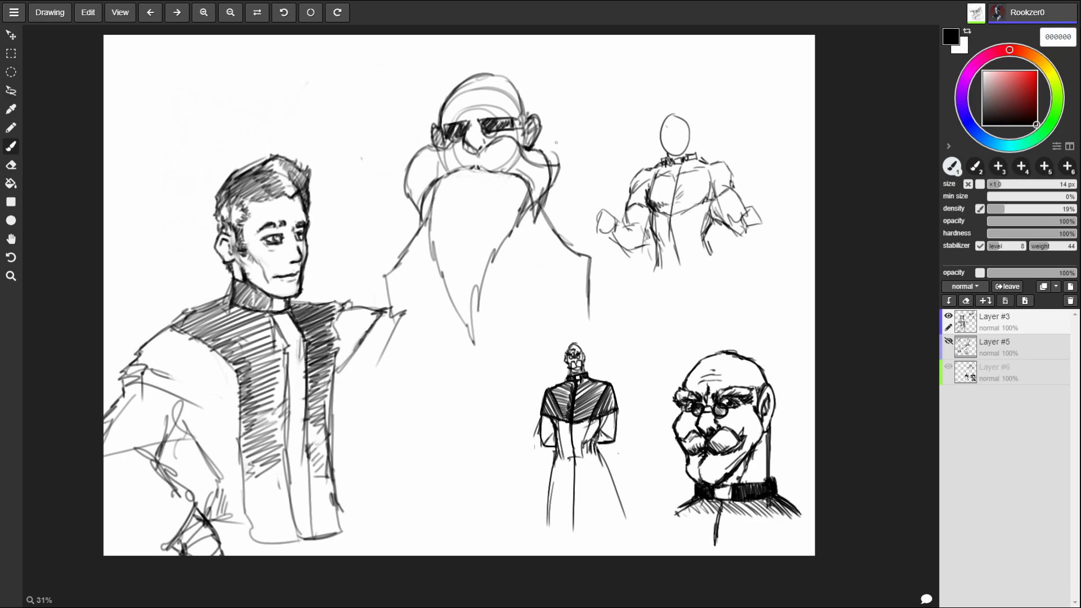
# - Hatch shading down one side of the bearded man's beard and across the same side of his bald head
pyautogui.moveTo(463, 187)
pyautogui.mouseDown()
pyautogui.moveTo(451, 221)
pyautogui.moveTo(454, 279)
pyautogui.moveTo(434, 203)
pyautogui.moveTo(439, 261)
pyautogui.mouseUp()
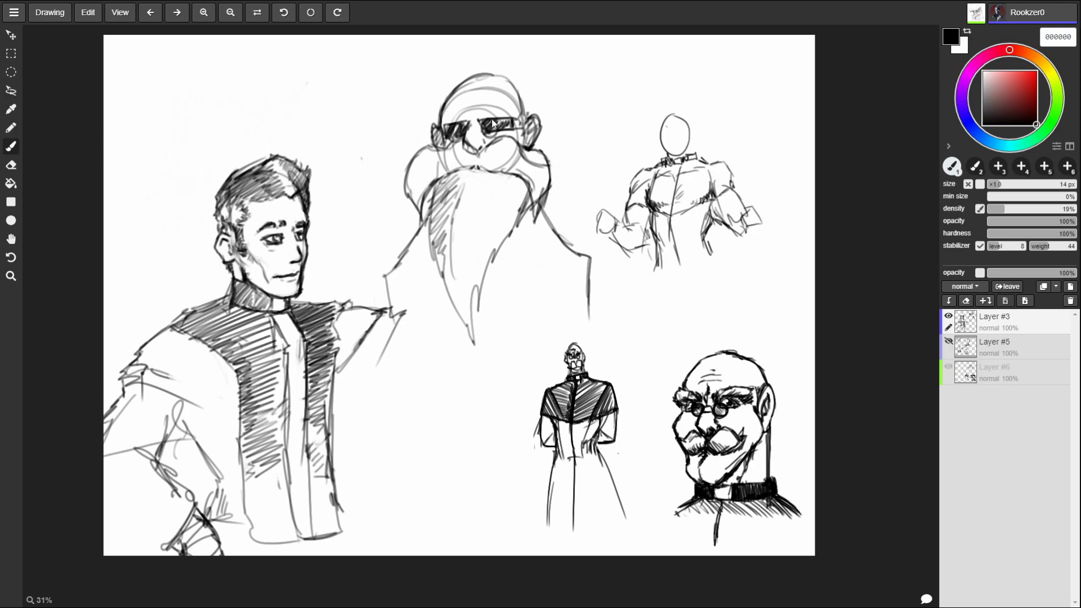
pyautogui.moveTo(464, 91); pyautogui.dragTo(454, 120)
pyautogui.moveTo(478, 77); pyautogui.dragTo(448, 97)
pyautogui.moveTo(470, 83); pyautogui.dragTo(444, 124)
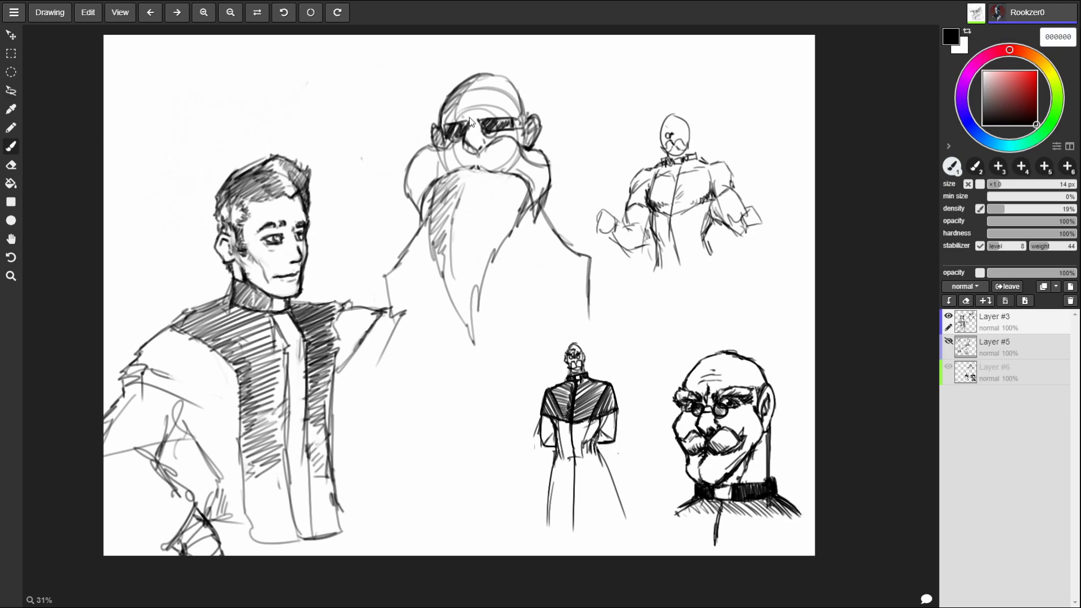
# - Try adding curved strokes beside the bearded man's head
pyautogui.moveTo(409, 111); pyautogui.dragTo(419, 116)
pyautogui.hotkey('ctrl', 'z')
pyautogui.moveTo(541, 136)
pyautogui.mouseDown()
pyautogui.moveTo(592, 190)
pyautogui.moveTo(577, 187)
pyautogui.mouseUp()
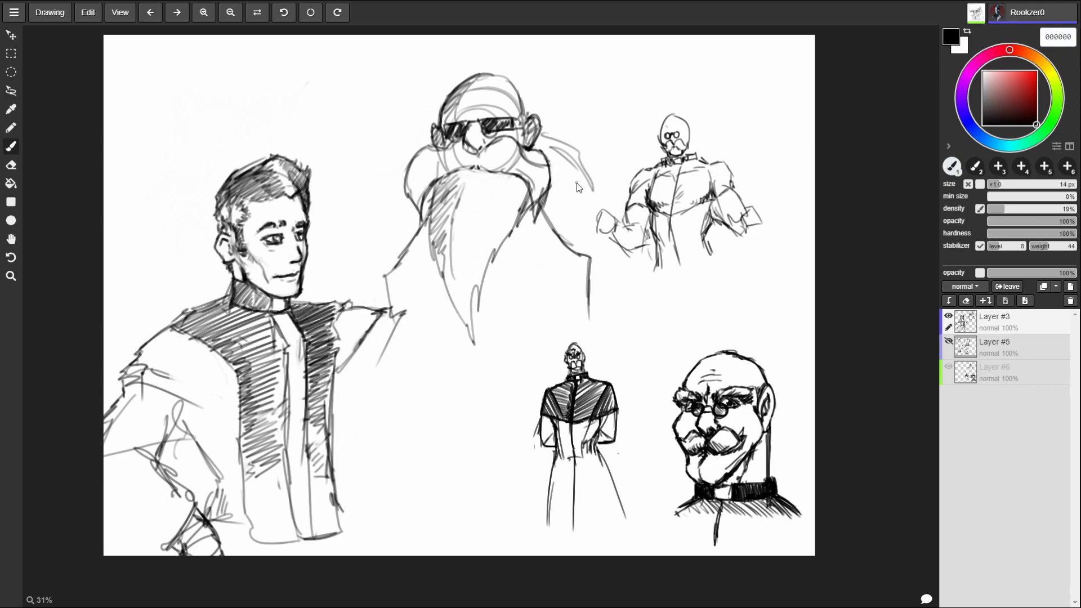
pyautogui.moveTo(566, 146)
pyautogui.mouseDown()
pyautogui.moveTo(552, 138)
pyautogui.moveTo(578, 180)
pyautogui.mouseUp()
pyautogui.hotkey('ctrl', 'z')
# - Hide Layer #3 and add a new blank layer above it
pyautogui.click(948, 317)
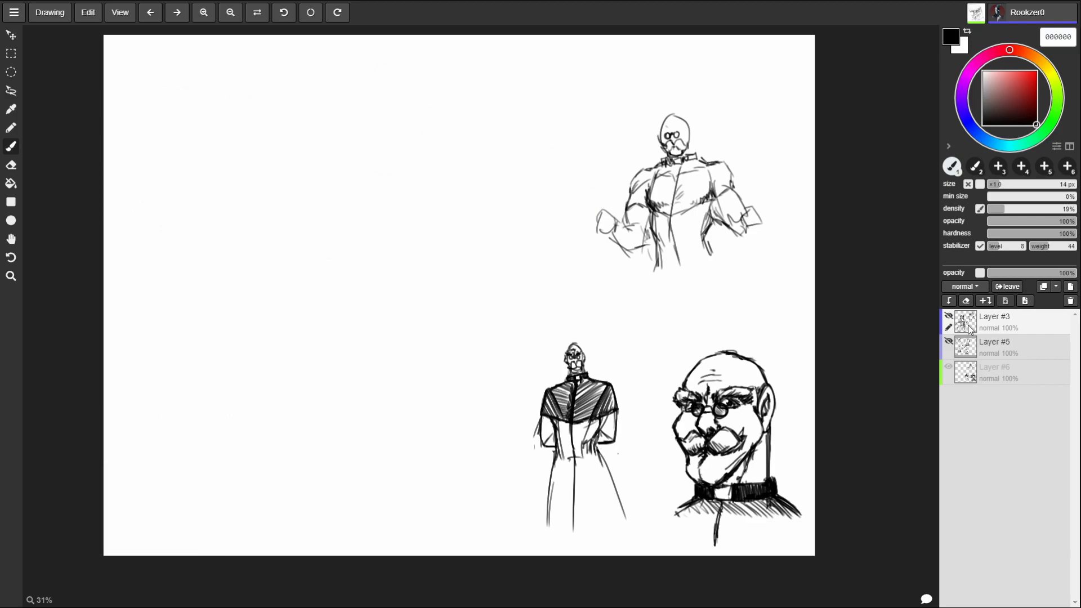
pyautogui.click(1068, 288)
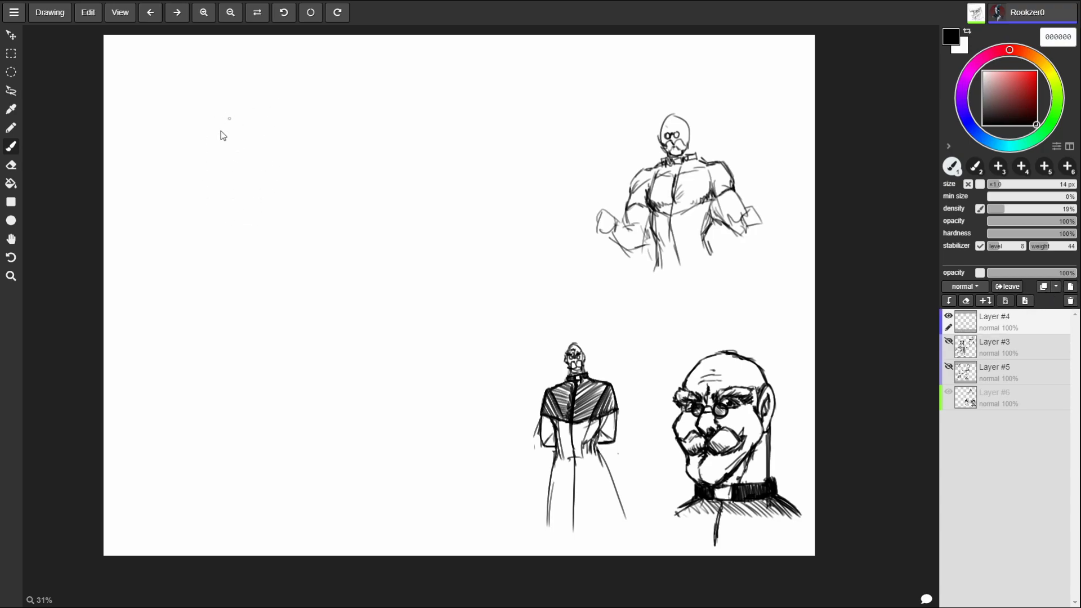
# - Sketch a grinning skull face with dark eye sockets, bared teeth and ears in the canvas's upper-left area, and top it with spiky hair
pyautogui.moveTo(195, 137)
pyautogui.mouseDown()
pyautogui.moveTo(248, 131)
pyautogui.moveTo(228, 107)
pyautogui.moveTo(260, 113)
pyautogui.moveTo(261, 171)
pyautogui.moveTo(210, 181)
pyautogui.moveTo(266, 174)
pyautogui.moveTo(263, 163)
pyautogui.moveTo(253, 192)
pyautogui.mouseUp()
pyautogui.moveTo(253, 119); pyautogui.dragTo(266, 158)
pyautogui.moveTo(188, 147)
pyautogui.mouseDown()
pyautogui.moveTo(184, 169)
pyautogui.moveTo(201, 174)
pyautogui.moveTo(180, 159)
pyautogui.moveTo(228, 194)
pyautogui.moveTo(253, 191)
pyautogui.moveTo(270, 151)
pyautogui.moveTo(231, 160)
pyautogui.moveTo(246, 175)
pyautogui.moveTo(224, 169)
pyautogui.moveTo(228, 186)
pyautogui.moveTo(257, 181)
pyautogui.moveTo(242, 188)
pyautogui.moveTo(227, 170)
pyautogui.moveTo(262, 172)
pyautogui.moveTo(225, 163)
pyautogui.moveTo(218, 141)
pyautogui.moveTo(258, 154)
pyautogui.moveTo(260, 140)
pyautogui.moveTo(255, 156)
pyautogui.moveTo(242, 148)
pyautogui.moveTo(244, 163)
pyautogui.moveTo(256, 156)
pyautogui.moveTo(251, 168)
pyautogui.moveTo(244, 144)
pyautogui.moveTo(255, 151)
pyautogui.moveTo(230, 184)
pyautogui.moveTo(254, 180)
pyautogui.moveTo(239, 189)
pyautogui.moveTo(250, 188)
pyautogui.moveTo(229, 172)
pyautogui.moveTo(224, 180)
pyautogui.moveTo(224, 138)
pyautogui.moveTo(232, 147)
pyautogui.mouseUp()
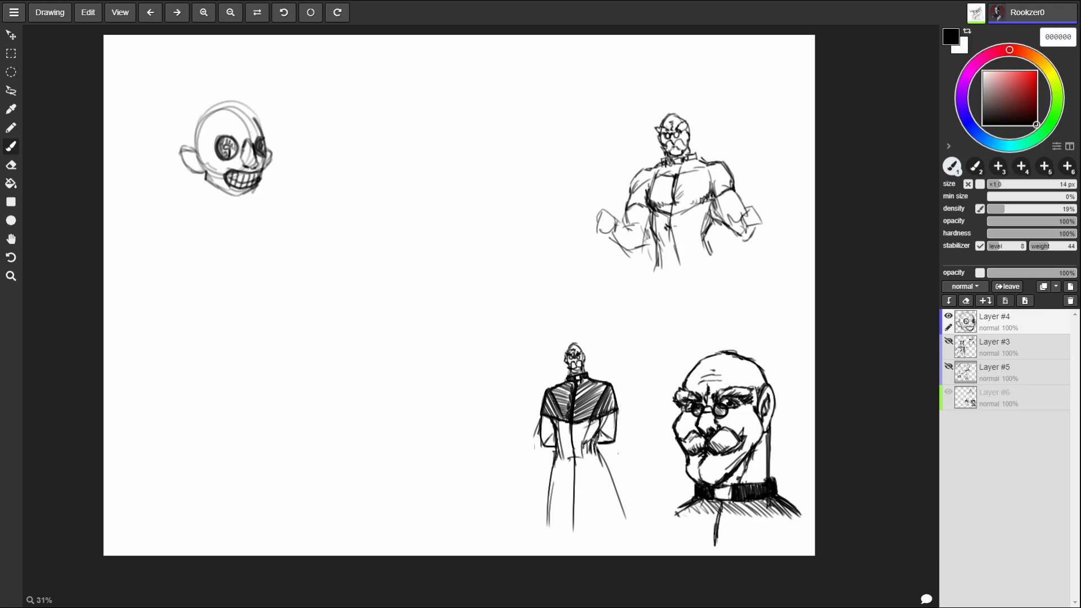
pyautogui.moveTo(204, 110); pyautogui.dragTo(263, 84)
pyautogui.moveTo(239, 105); pyautogui.dragTo(273, 100)
pyautogui.moveTo(252, 110)
pyautogui.mouseDown()
pyautogui.moveTo(276, 108)
pyautogui.moveTo(257, 129)
pyautogui.moveTo(238, 110)
pyautogui.mouseUp()
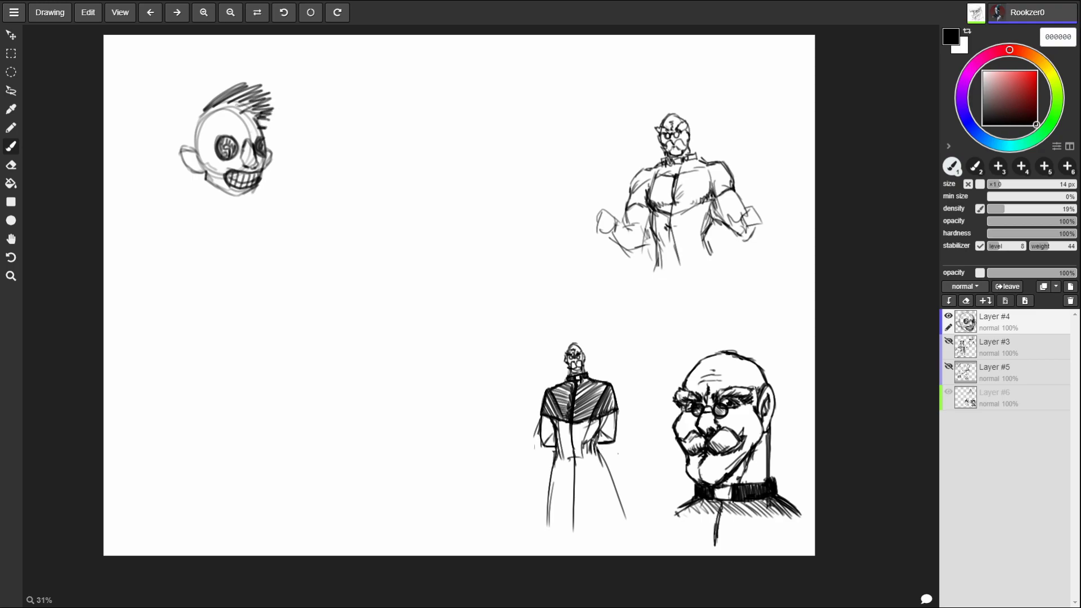
# - Draw a thin neck below the skull's jaw and extend the far corner of its grin with a dark upward stroke
pyautogui.moveTo(195, 173); pyautogui.dragTo(228, 220)
pyautogui.moveTo(205, 175); pyautogui.dragTo(209, 215)
pyautogui.moveTo(206, 215); pyautogui.dragTo(230, 216)
pyautogui.moveTo(213, 216); pyautogui.dragTo(229, 216)
pyautogui.moveTo(269, 174)
pyautogui.mouseDown()
pyautogui.moveTo(259, 180)
pyautogui.moveTo(267, 176)
pyautogui.mouseUp()
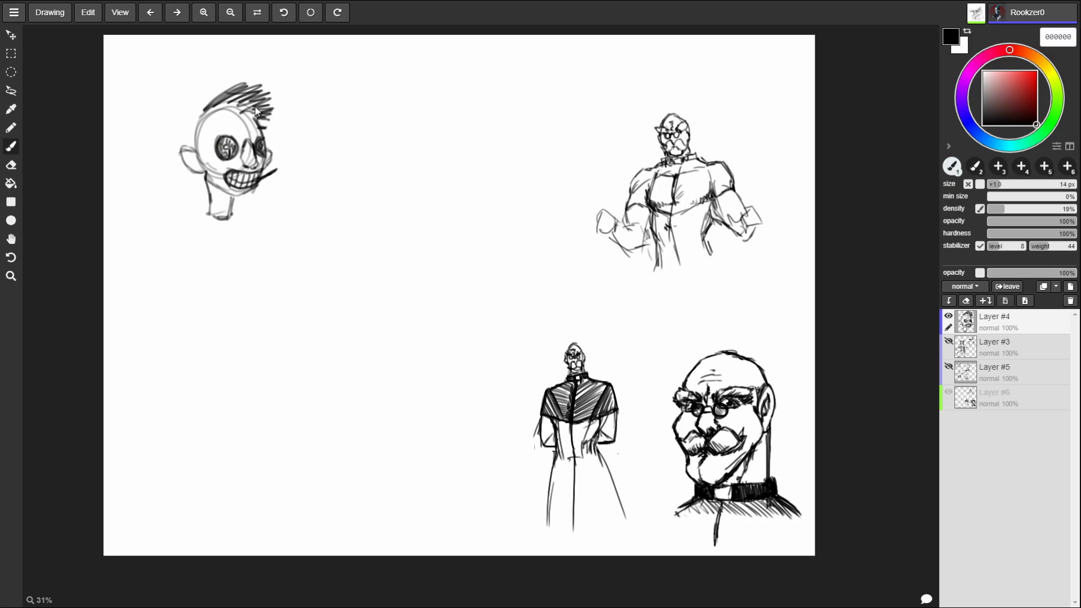
# - Shade the skull's brow, cheek and near eye socket, fill in hair above its near ear, and thicken and shade the neck
pyautogui.moveTo(248, 135); pyautogui.dragTo(242, 151)
pyautogui.moveTo(230, 117); pyautogui.dragTo(234, 119)
pyautogui.moveTo(200, 113)
pyautogui.mouseDown()
pyautogui.moveTo(184, 130)
pyautogui.moveTo(184, 147)
pyautogui.moveTo(194, 145)
pyautogui.mouseUp()
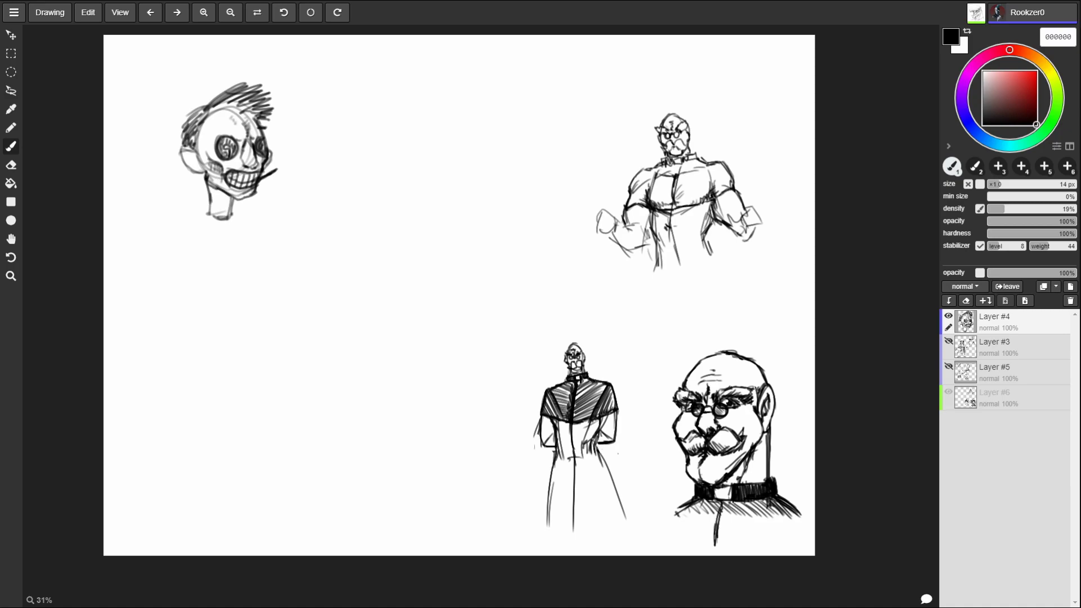
pyautogui.moveTo(203, 174); pyautogui.dragTo(200, 218)
pyautogui.moveTo(210, 190)
pyautogui.mouseDown()
pyautogui.moveTo(222, 224)
pyautogui.moveTo(230, 211)
pyautogui.moveTo(219, 208)
pyautogui.mouseUp()
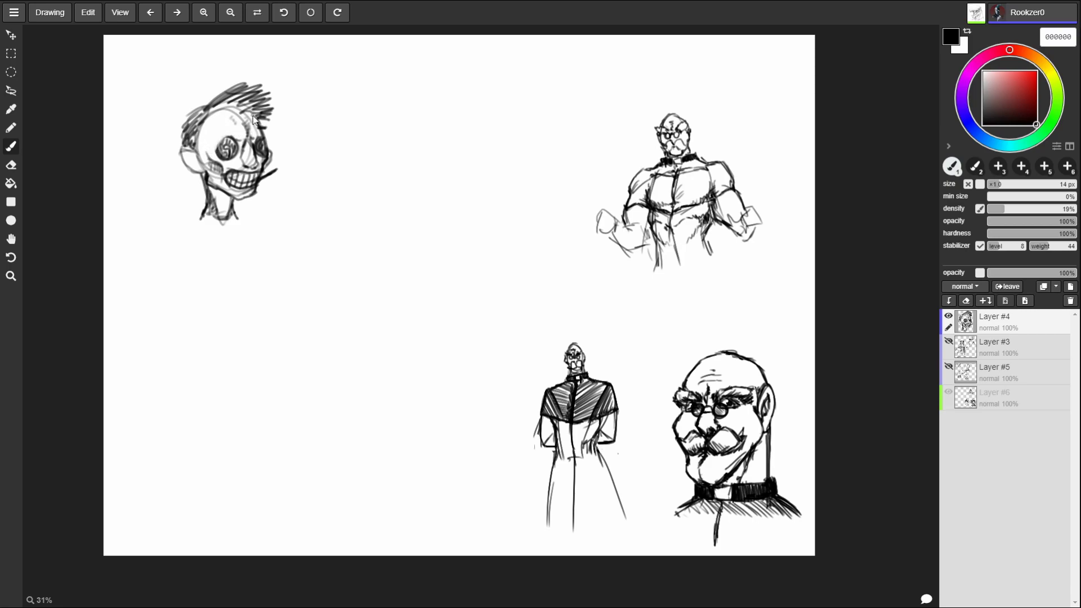
pyautogui.moveTo(230, 140)
pyautogui.mouseDown()
pyautogui.moveTo(218, 148)
pyautogui.moveTo(230, 158)
pyautogui.mouseUp()
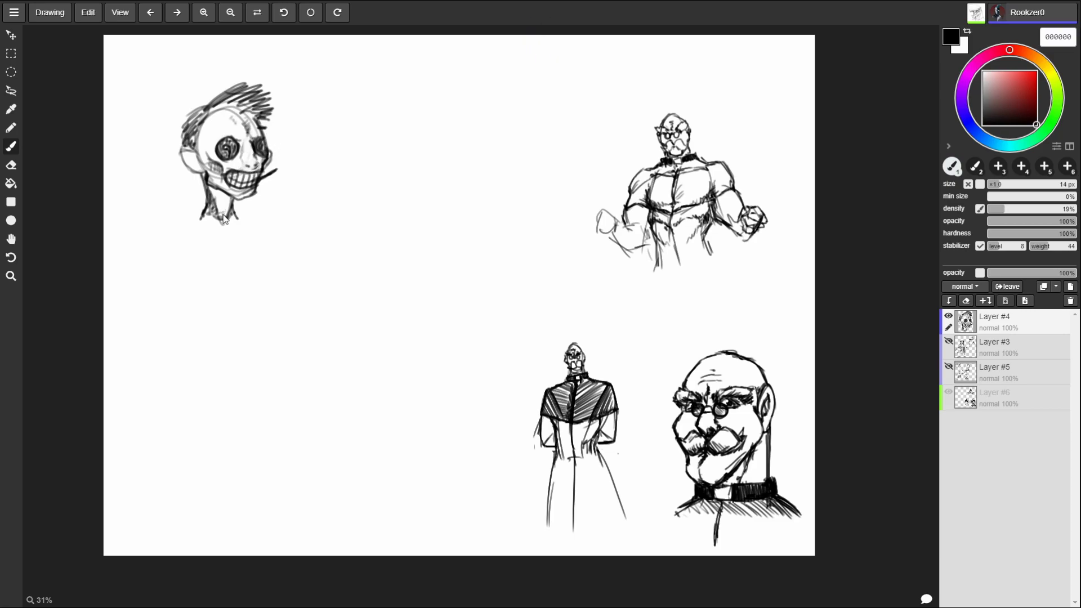
# - Draw the skull man's shirt collar, tie and jagged jacket lapels, and outline his shoulders and upper arms
pyautogui.moveTo(209, 205); pyautogui.dragTo(195, 228)
pyautogui.moveTo(207, 216)
pyautogui.mouseDown()
pyautogui.moveTo(189, 227)
pyautogui.moveTo(223, 257)
pyautogui.mouseUp()
pyautogui.moveTo(237, 221)
pyautogui.mouseDown()
pyautogui.moveTo(228, 255)
pyautogui.moveTo(240, 276)
pyautogui.mouseUp()
pyautogui.moveTo(223, 218)
pyautogui.mouseDown()
pyautogui.moveTo(219, 232)
pyautogui.moveTo(233, 233)
pyautogui.moveTo(222, 235)
pyautogui.moveTo(232, 230)
pyautogui.moveTo(224, 275)
pyautogui.moveTo(241, 268)
pyautogui.moveTo(225, 276)
pyautogui.moveTo(218, 234)
pyautogui.moveTo(239, 277)
pyautogui.mouseUp()
pyautogui.moveTo(235, 209)
pyautogui.mouseDown()
pyautogui.moveTo(237, 265)
pyautogui.moveTo(254, 226)
pyautogui.moveTo(186, 229)
pyautogui.moveTo(204, 229)
pyautogui.moveTo(197, 252)
pyautogui.moveTo(224, 290)
pyautogui.moveTo(259, 234)
pyautogui.moveTo(187, 236)
pyautogui.mouseUp()
pyautogui.moveTo(195, 233)
pyautogui.mouseDown()
pyautogui.moveTo(179, 240)
pyautogui.moveTo(208, 242)
pyautogui.moveTo(172, 284)
pyautogui.moveTo(174, 316)
pyautogui.mouseUp()
pyautogui.moveTo(256, 237); pyautogui.dragTo(269, 324)
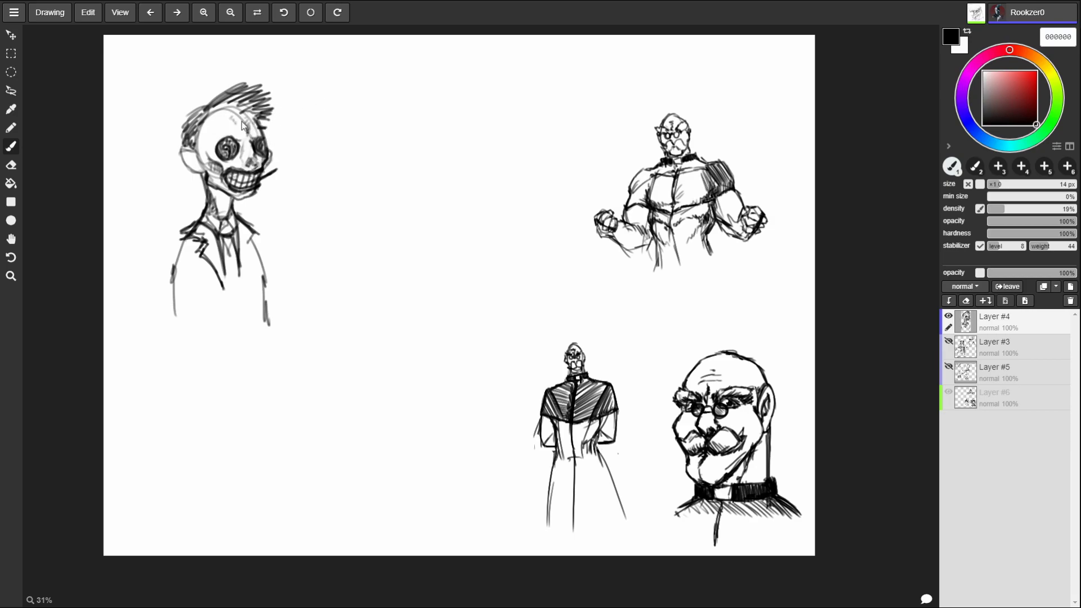
# - Switch the brush color to red (ff0000) and write "Hello" inside a speech bubble beside the skull man's head
pyautogui.moveTo(1026, 88); pyautogui.dragTo(1037, 71)
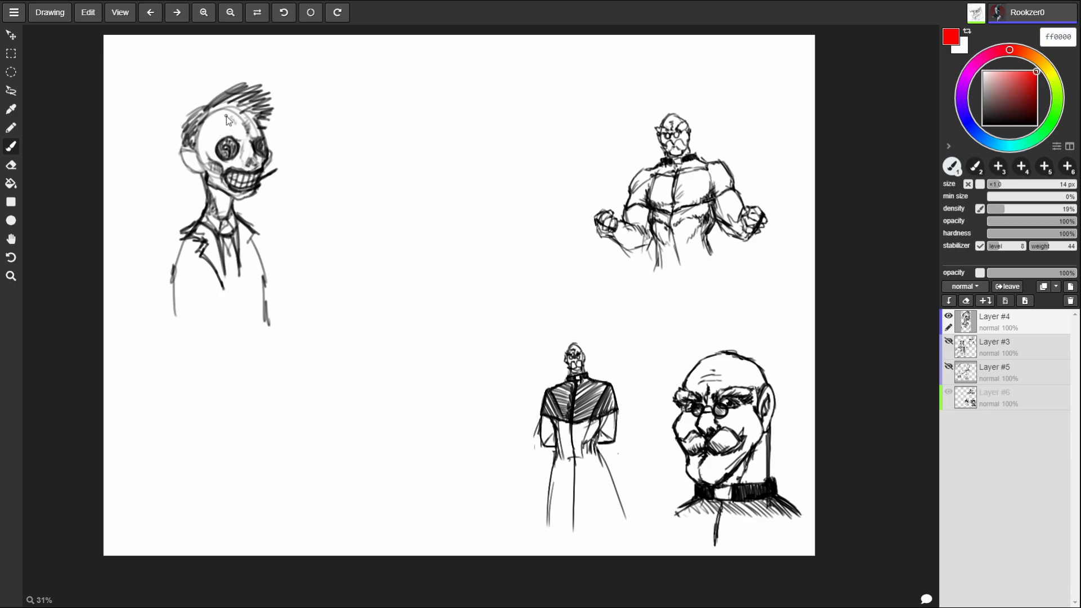
pyautogui.moveTo(140, 105); pyautogui.dragTo(142, 114)
pyautogui.moveTo(144, 104); pyautogui.dragTo(147, 113)
pyautogui.moveTo(153, 103)
pyautogui.mouseDown()
pyautogui.moveTo(164, 90)
pyautogui.moveTo(158, 126)
pyautogui.mouseUp()
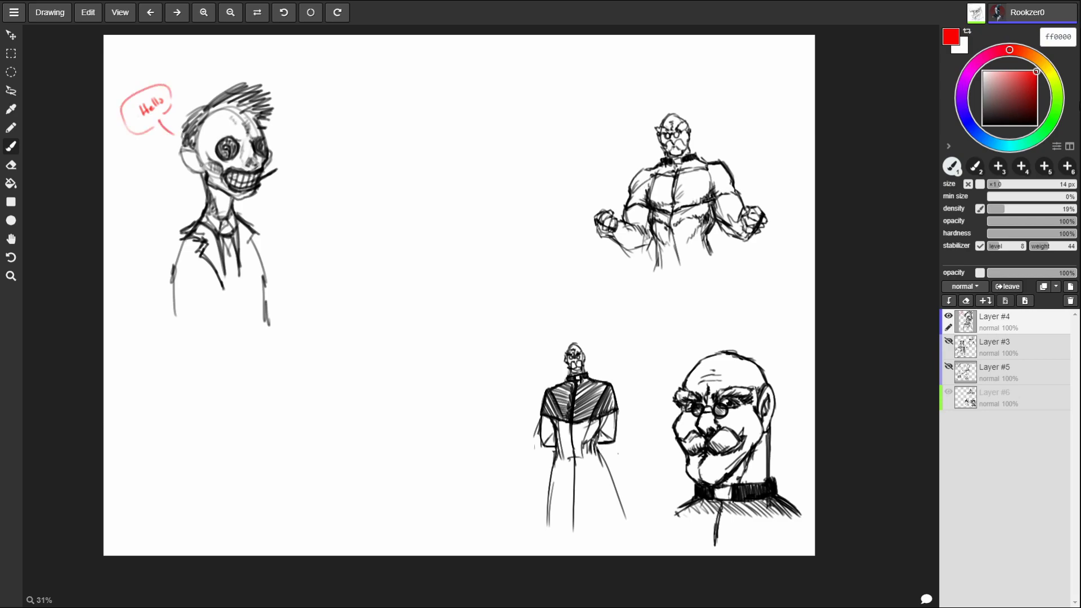
# - Return the brush color to black (000000) and redraw both outer edges of the skull man's jacket wider and longer
pyautogui.moveTo(1037, 71); pyautogui.dragTo(1036, 124)
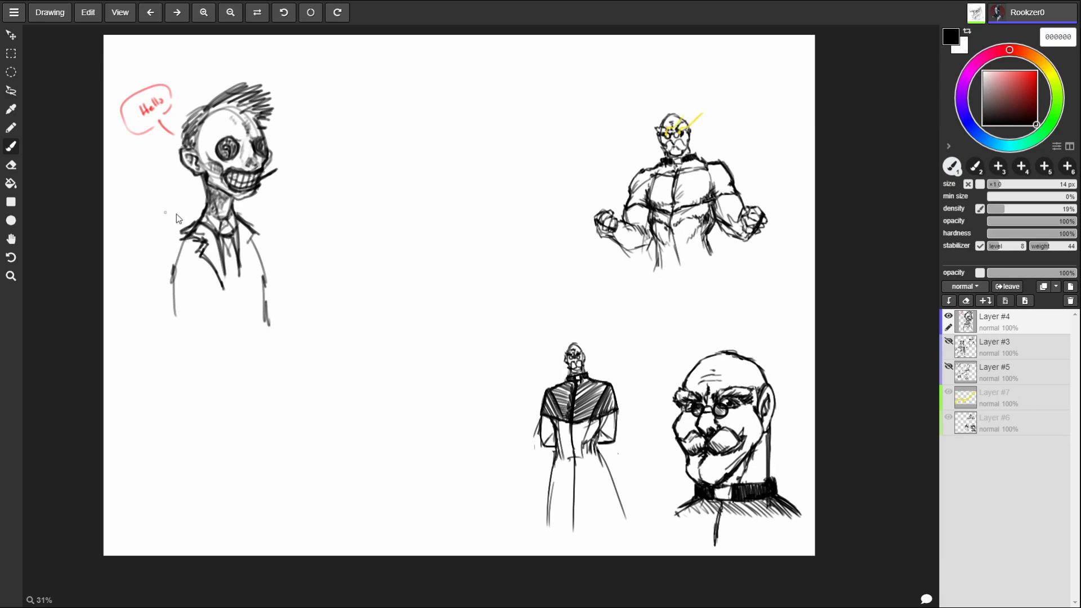
pyautogui.moveTo(191, 235)
pyautogui.mouseDown()
pyautogui.moveTo(167, 286)
pyautogui.moveTo(167, 351)
pyautogui.mouseUp()
pyautogui.moveTo(250, 237); pyautogui.dragTo(273, 312)
pyautogui.moveTo(257, 258); pyautogui.dragTo(273, 366)
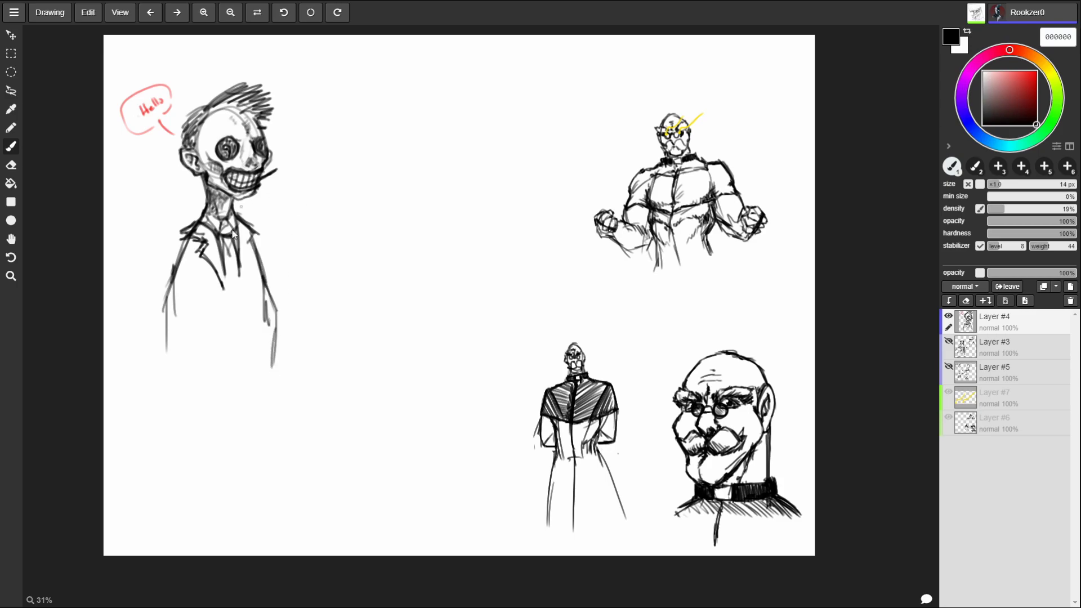
# - Draw the jacket's long front opening down both sides of the tie and hatch the near side of the jacket
pyautogui.moveTo(248, 251); pyautogui.dragTo(230, 343)
pyautogui.moveTo(226, 271); pyautogui.dragTo(230, 355)
pyautogui.moveTo(224, 241)
pyautogui.mouseDown()
pyautogui.moveTo(240, 317)
pyautogui.moveTo(233, 243)
pyautogui.moveTo(221, 248)
pyautogui.moveTo(223, 264)
pyautogui.moveTo(180, 255)
pyautogui.moveTo(165, 298)
pyautogui.mouseUp()
pyautogui.moveTo(214, 272)
pyautogui.mouseDown()
pyautogui.moveTo(167, 310)
pyautogui.moveTo(169, 331)
pyautogui.mouseUp()
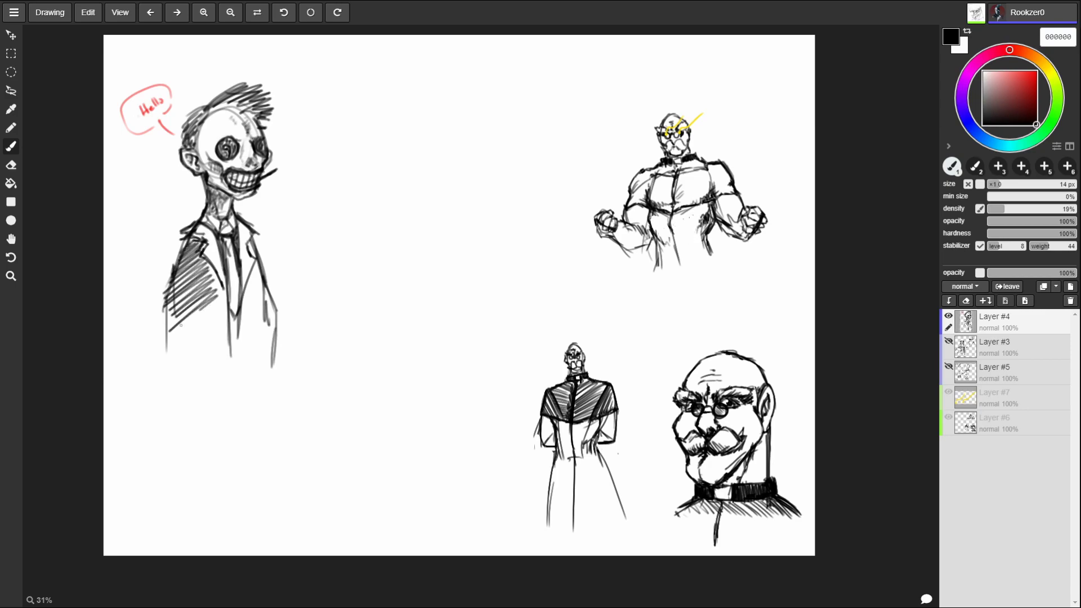
pyautogui.moveTo(221, 301); pyautogui.dragTo(180, 331)
# - Darken the far lapel, hatch the far side of the jacket, and refine the collar and tie knot
pyautogui.moveTo(256, 243); pyautogui.dragTo(247, 279)
pyautogui.moveTo(263, 274); pyautogui.dragTo(240, 296)
pyautogui.moveTo(264, 284); pyautogui.dragTo(238, 310)
pyautogui.moveTo(267, 299); pyautogui.dragTo(239, 325)
pyautogui.moveTo(266, 315); pyautogui.dragTo(241, 332)
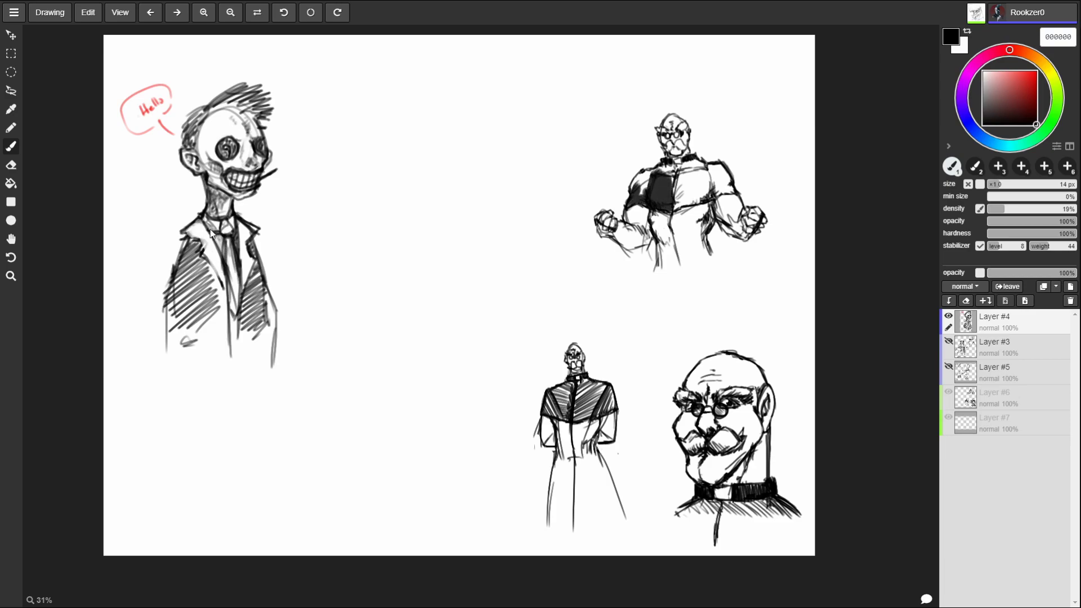
pyautogui.moveTo(224, 224); pyautogui.dragTo(219, 240)
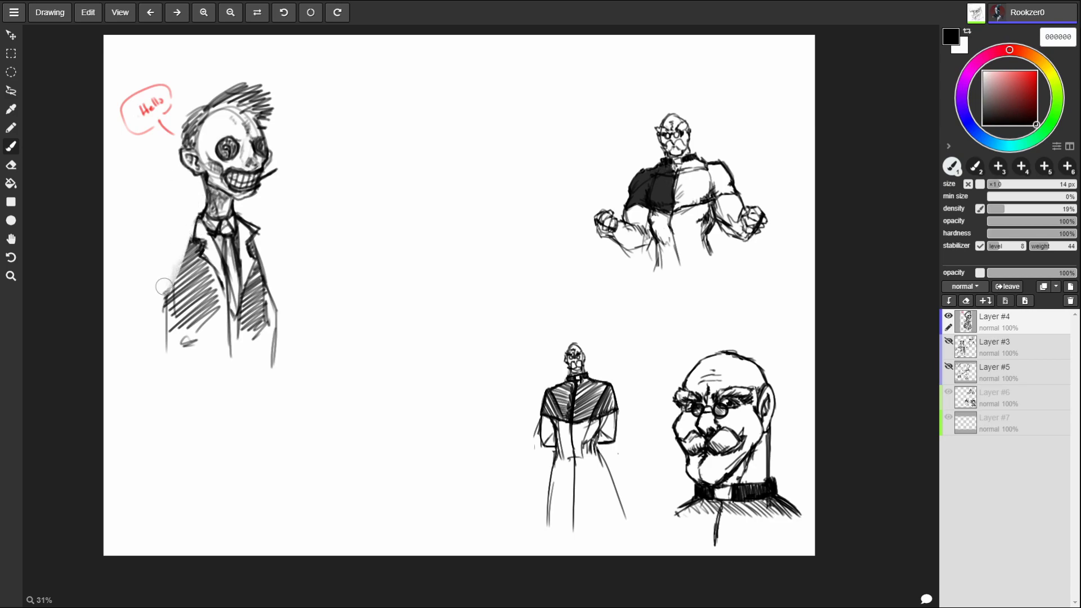
# - Trim and redraw the near shoulder, define both jacket sleeves, and finish the near sleeve with a banded cuff and hatching
pyautogui.moveTo(197, 220); pyautogui.dragTo(172, 333)
pyautogui.moveTo(173, 276)
pyautogui.mouseDown()
pyautogui.moveTo(164, 359)
pyautogui.moveTo(187, 350)
pyautogui.moveTo(184, 370)
pyautogui.mouseUp()
pyautogui.moveTo(257, 276)
pyautogui.mouseDown()
pyautogui.moveTo(265, 359)
pyautogui.moveTo(267, 297)
pyautogui.moveTo(279, 344)
pyautogui.moveTo(268, 346)
pyautogui.mouseUp()
pyautogui.moveTo(266, 310)
pyautogui.mouseDown()
pyautogui.moveTo(273, 340)
pyautogui.moveTo(274, 318)
pyautogui.mouseUp()
pyautogui.moveTo(179, 258)
pyautogui.mouseDown()
pyautogui.moveTo(159, 378)
pyautogui.moveTo(187, 379)
pyautogui.mouseUp()
pyautogui.moveTo(163, 324); pyautogui.dragTo(186, 304)
pyautogui.moveTo(163, 343)
pyautogui.mouseDown()
pyautogui.moveTo(188, 314)
pyautogui.moveTo(169, 377)
pyautogui.moveTo(186, 370)
pyautogui.moveTo(157, 388)
pyautogui.moveTo(184, 385)
pyautogui.mouseUp()
pyautogui.moveTo(184, 363); pyautogui.dragTo(185, 389)
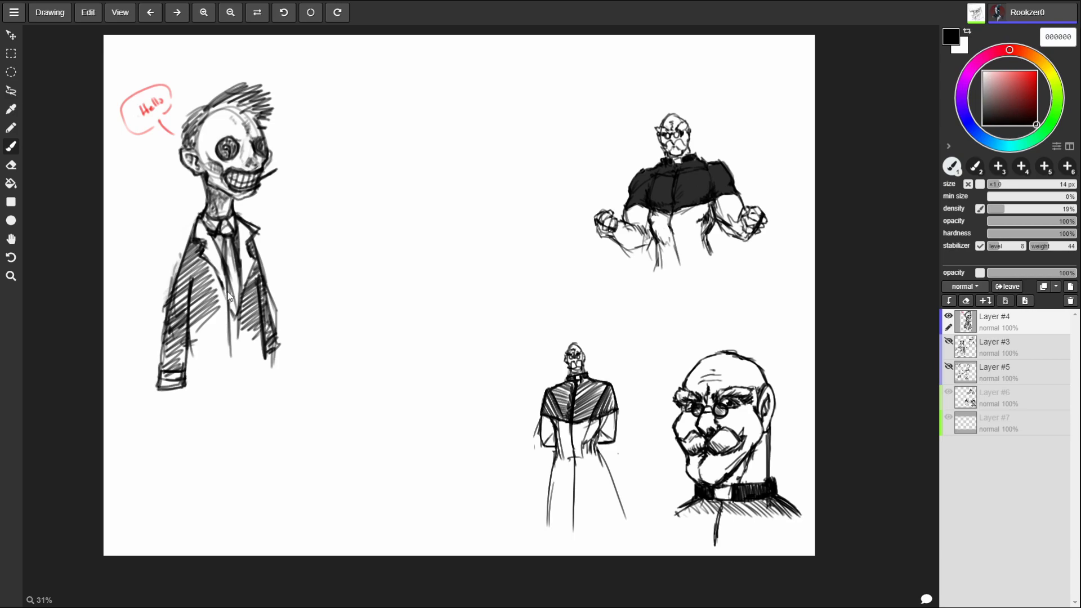
# - Hatch the lower jacket on both sides of the front opening and draw its lower front edge
pyautogui.moveTo(194, 336); pyautogui.dragTo(225, 308)
pyautogui.moveTo(200, 337); pyautogui.dragTo(227, 314)
pyautogui.moveTo(190, 358)
pyautogui.mouseDown()
pyautogui.moveTo(226, 327)
pyautogui.moveTo(227, 337)
pyautogui.mouseUp()
pyautogui.moveTo(208, 375); pyautogui.dragTo(225, 355)
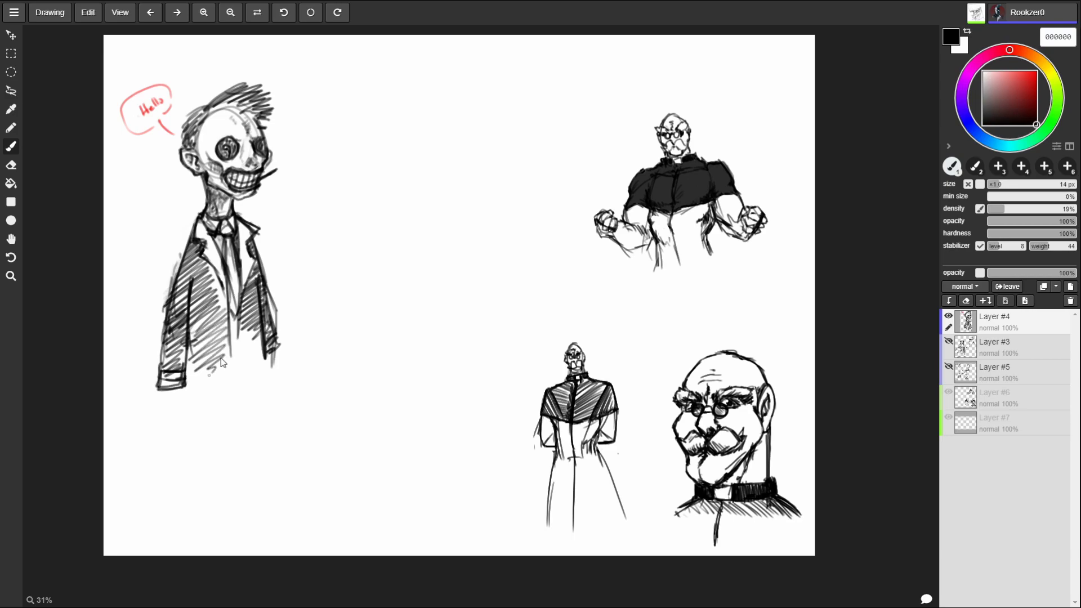
pyautogui.moveTo(227, 300); pyautogui.dragTo(235, 368)
pyautogui.moveTo(235, 367); pyautogui.dragTo(213, 375)
pyautogui.moveTo(238, 325)
pyautogui.mouseDown()
pyautogui.moveTo(240, 366)
pyautogui.moveTo(258, 365)
pyautogui.moveTo(254, 325)
pyautogui.mouseUp()
pyautogui.moveTo(240, 342); pyautogui.dragTo(260, 331)
pyautogui.moveTo(241, 357)
pyautogui.mouseDown()
pyautogui.moveTo(262, 338)
pyautogui.moveTo(264, 347)
pyautogui.mouseUp()
pyautogui.moveTo(253, 362); pyautogui.dragTo(264, 354)
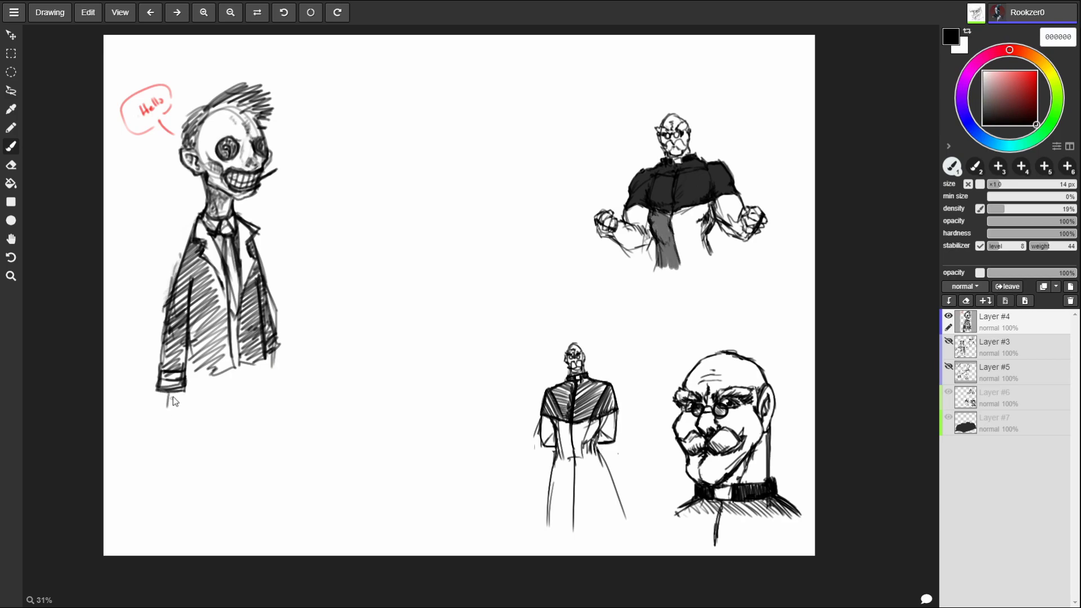
# - Sketch a thin forearm and hand below the near cuff, and lengthen the hatched jacket down to a lower hem
pyautogui.moveTo(167, 404)
pyautogui.mouseDown()
pyautogui.moveTo(146, 435)
pyautogui.moveTo(175, 423)
pyautogui.moveTo(163, 450)
pyautogui.moveTo(146, 437)
pyautogui.moveTo(150, 469)
pyautogui.moveTo(168, 441)
pyautogui.moveTo(158, 459)
pyautogui.moveTo(135, 460)
pyautogui.mouseUp()
pyautogui.hotkey('ctrl', 'z')
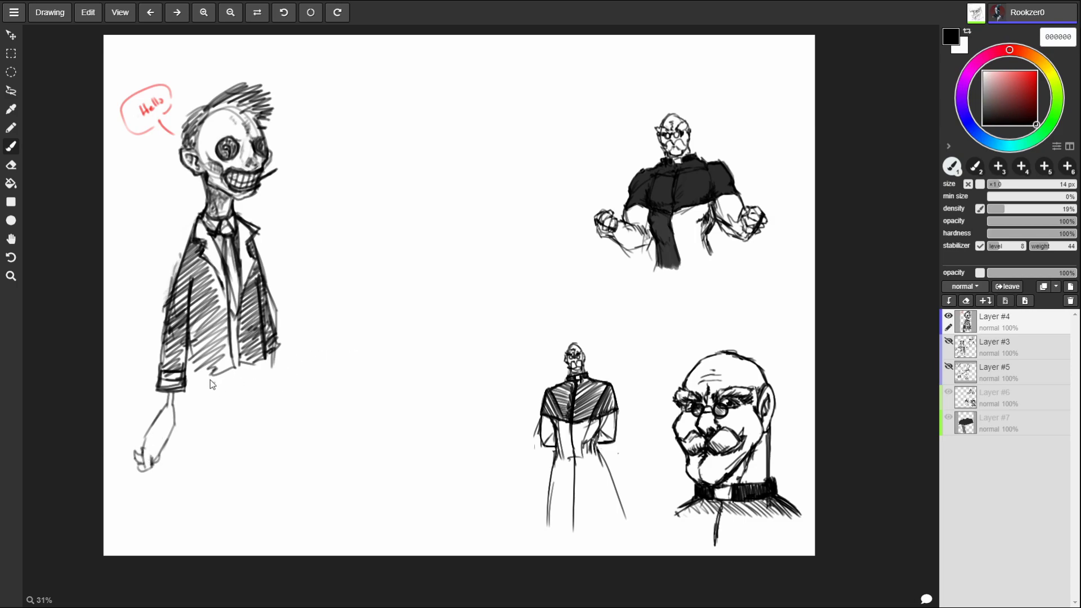
pyautogui.moveTo(186, 349)
pyautogui.mouseDown()
pyautogui.moveTo(193, 407)
pyautogui.moveTo(228, 361)
pyautogui.moveTo(235, 418)
pyautogui.mouseUp()
pyautogui.moveTo(230, 352)
pyautogui.mouseDown()
pyautogui.moveTo(238, 419)
pyautogui.moveTo(247, 411)
pyautogui.mouseUp()
pyautogui.moveTo(243, 411); pyautogui.dragTo(254, 402)
pyautogui.moveTo(255, 330)
pyautogui.mouseDown()
pyautogui.moveTo(272, 404)
pyautogui.moveTo(243, 426)
pyautogui.moveTo(243, 375)
pyautogui.moveTo(254, 381)
pyautogui.moveTo(246, 418)
pyautogui.mouseUp()
pyautogui.moveTo(222, 358)
pyautogui.mouseDown()
pyautogui.moveTo(194, 380)
pyautogui.moveTo(204, 413)
pyautogui.mouseUp()
pyautogui.moveTo(229, 407); pyautogui.dragTo(214, 418)
# - Draw the far forearm and hand, and run the outer trouser lines down from the jacket hem
pyautogui.moveTo(272, 337)
pyautogui.mouseDown()
pyautogui.moveTo(271, 387)
pyautogui.moveTo(287, 431)
pyautogui.moveTo(269, 437)
pyautogui.mouseUp()
pyautogui.moveTo(265, 398); pyautogui.dragTo(264, 442)
pyautogui.moveTo(195, 408); pyautogui.dragTo(195, 469)
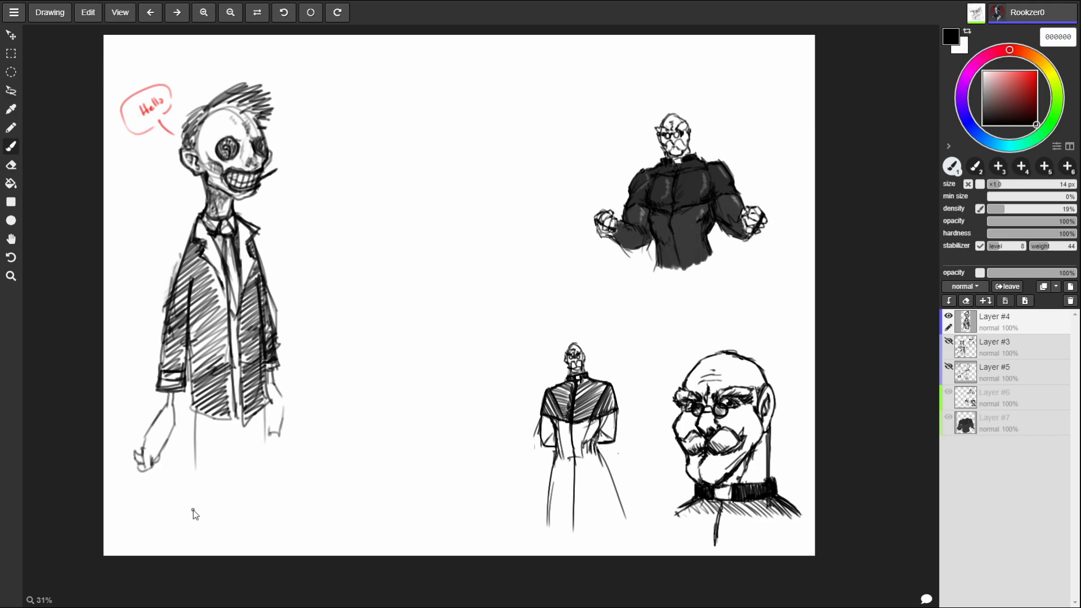
pyautogui.moveTo(188, 383)
pyautogui.mouseDown()
pyautogui.moveTo(190, 415)
pyautogui.moveTo(247, 423)
pyautogui.moveTo(194, 470)
pyautogui.mouseUp()
pyautogui.moveTo(192, 420); pyautogui.dragTo(193, 517)
pyautogui.moveTo(263, 407); pyautogui.dragTo(268, 483)
pyautogui.moveTo(268, 432); pyautogui.dragTo(273, 517)
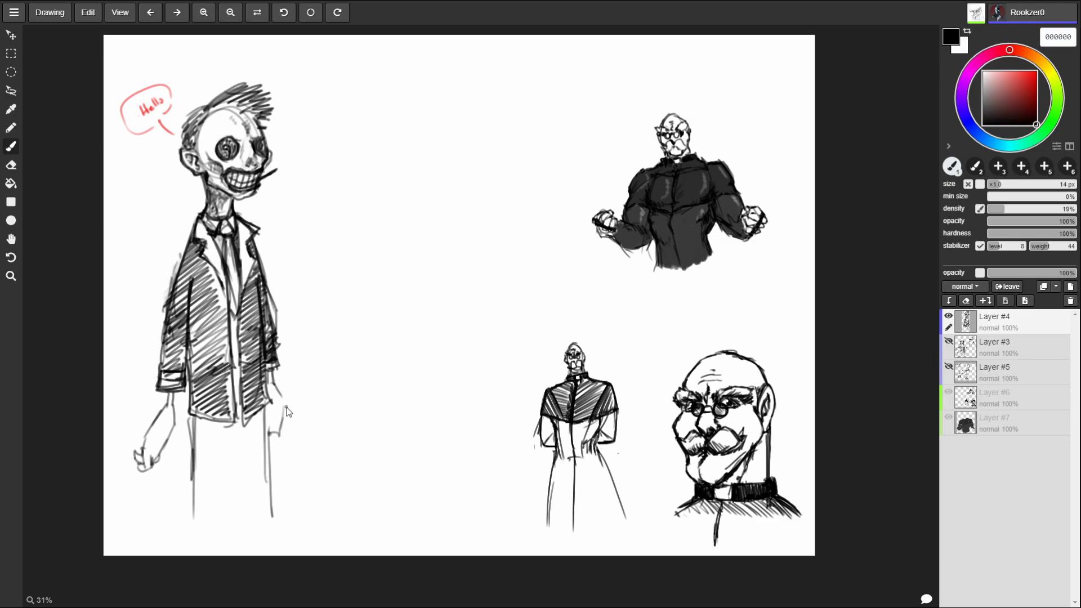
# - Draw the inner leg lines of the trousers and hatch shading across the hips and down both legs
pyautogui.moveTo(204, 422)
pyautogui.mouseDown()
pyautogui.moveTo(219, 423)
pyautogui.moveTo(212, 518)
pyautogui.mouseUp()
pyautogui.moveTo(216, 451); pyautogui.dragTo(216, 531)
pyautogui.moveTo(217, 445)
pyautogui.mouseDown()
pyautogui.moveTo(249, 442)
pyautogui.moveTo(258, 547)
pyautogui.mouseUp()
pyautogui.moveTo(209, 427); pyautogui.dragTo(203, 529)
pyautogui.moveTo(211, 448)
pyautogui.mouseDown()
pyautogui.moveTo(261, 411)
pyautogui.moveTo(265, 540)
pyautogui.mouseUp()
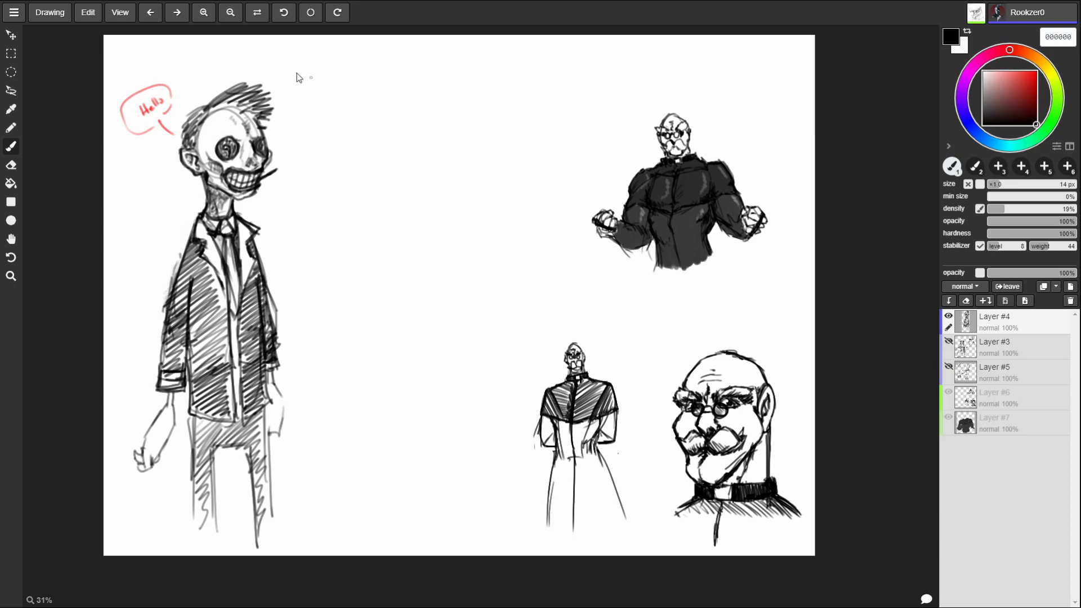
# - Handwrite "Wormwood" beside the top of the skull man's hair and "Ben Templesmith" on a line below it
pyautogui.moveTo(285, 63); pyautogui.dragTo(307, 72)
pyautogui.moveTo(311, 68); pyautogui.dragTo(351, 67)
pyautogui.moveTo(360, 55)
pyautogui.mouseDown()
pyautogui.moveTo(338, 109)
pyautogui.moveTo(371, 107)
pyautogui.mouseUp()
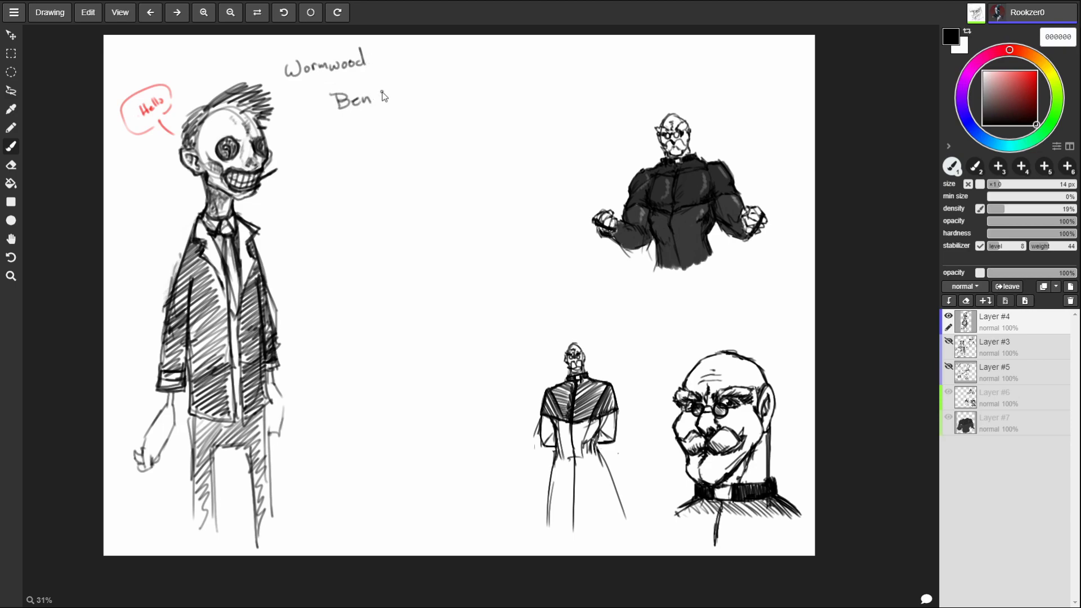
pyautogui.moveTo(381, 91)
pyautogui.mouseDown()
pyautogui.moveTo(379, 108)
pyautogui.moveTo(388, 90)
pyautogui.moveTo(403, 105)
pyautogui.mouseUp()
pyautogui.click(405, 95)
pyautogui.click(404, 99)
pyautogui.moveTo(404, 95); pyautogui.dragTo(447, 90)
pyautogui.click(450, 80)
pyautogui.moveTo(450, 84); pyautogui.dragTo(461, 82)
pyautogui.moveTo(461, 77); pyautogui.dragTo(470, 85)
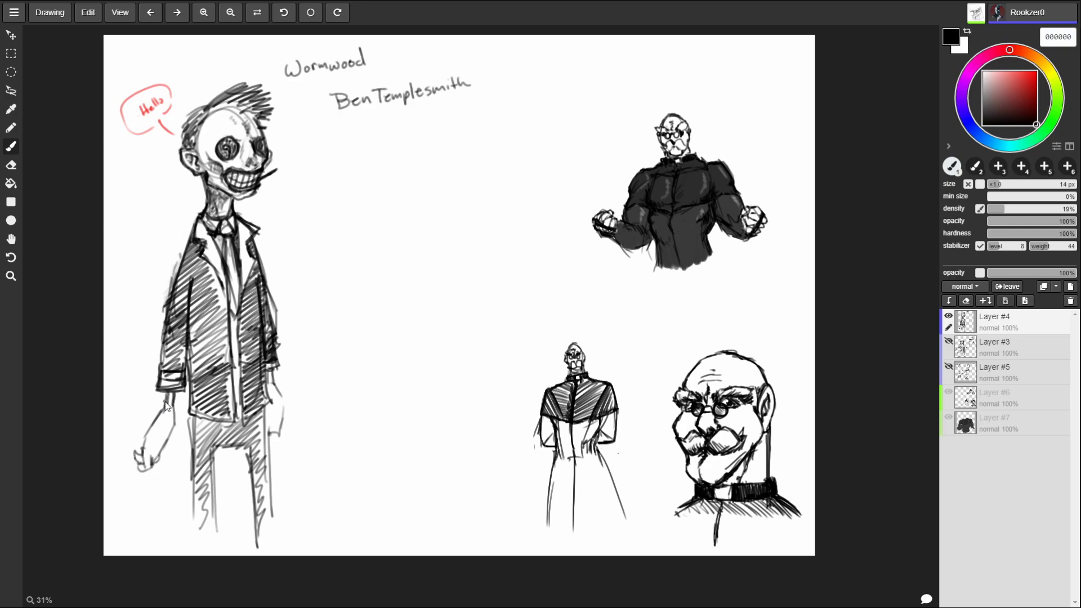
pyautogui.moveTo(509, 217)
pyautogui.mouseDown()
pyautogui.moveTo(598, 167)
pyautogui.moveTo(606, 175)
pyautogui.mouseUp()
pyautogui.hotkey('ctrl', 'z')
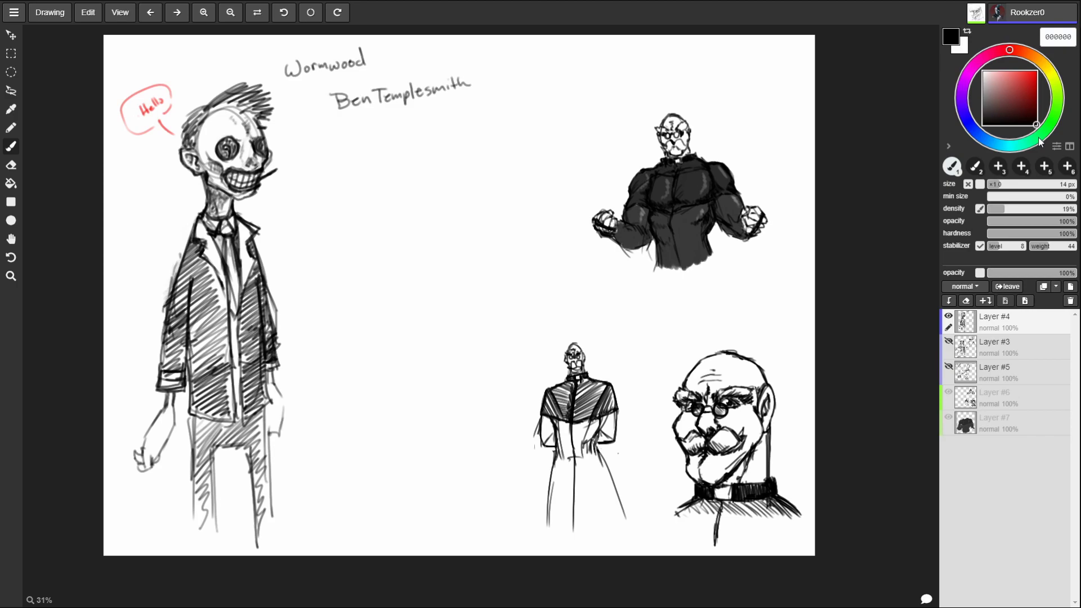
pyautogui.moveTo(680, 117)
pyautogui.mouseDown()
pyautogui.moveTo(690, 107)
pyautogui.moveTo(686, 121)
pyautogui.moveTo(663, 111)
pyautogui.mouseUp()
pyautogui.hotkey('ctrl', 'z')
pyautogui.moveTo(731, 352)
pyautogui.mouseDown()
pyautogui.moveTo(790, 340)
pyautogui.moveTo(769, 383)
pyautogui.mouseUp()
pyautogui.moveTo(696, 371); pyautogui.dragTo(735, 335)
pyautogui.hotkey('ctrl', 'z')
pyautogui.hotkey('ctrl', 'z')
pyautogui.moveTo(589, 463)
pyautogui.mouseDown()
pyautogui.moveTo(653, 389)
pyautogui.moveTo(664, 481)
pyautogui.mouseUp()
pyautogui.hotkey('ctrl', 'z')
# - Trace over the handwritten word "Ben" with heavier, darker strokes
pyautogui.moveTo(336, 94)
pyautogui.mouseDown()
pyautogui.moveTo(340, 107)
pyautogui.moveTo(371, 100)
pyautogui.mouseUp()
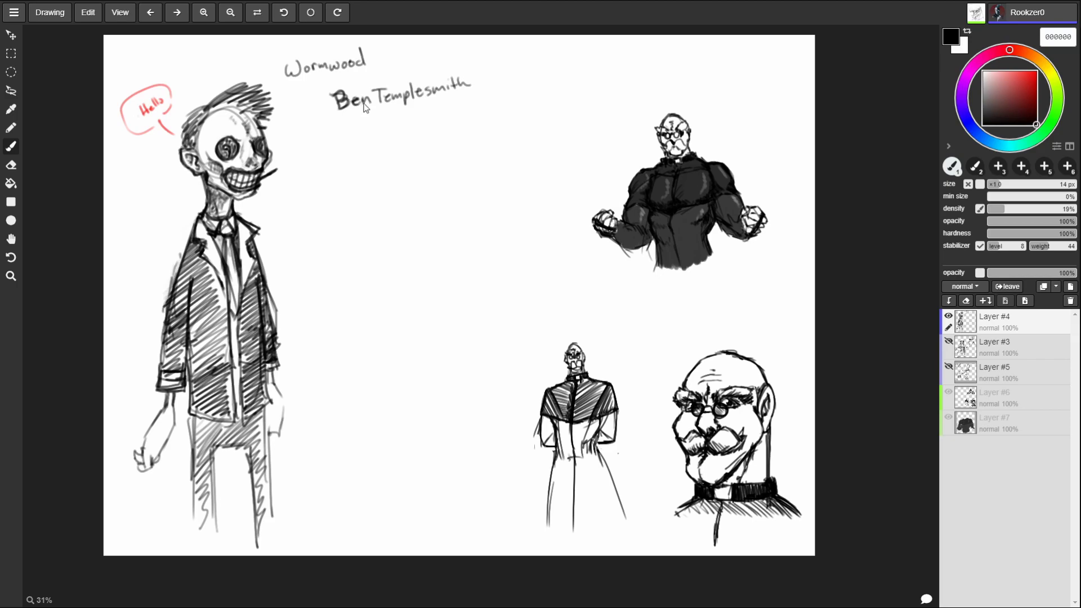